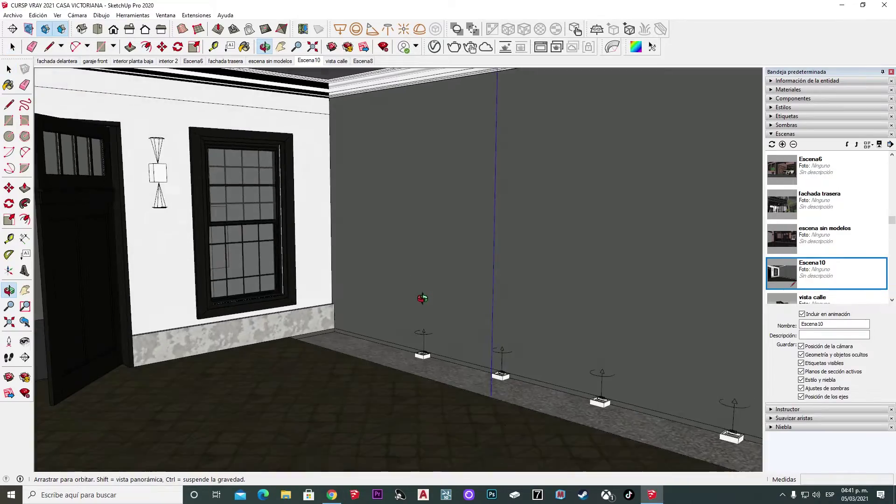
Frame the plain grey wall and open the V-Ray Asset Editor beside it
{"action": "left_click_drag", "start_coordinate": [422, 298], "coordinate": [508, 350]}
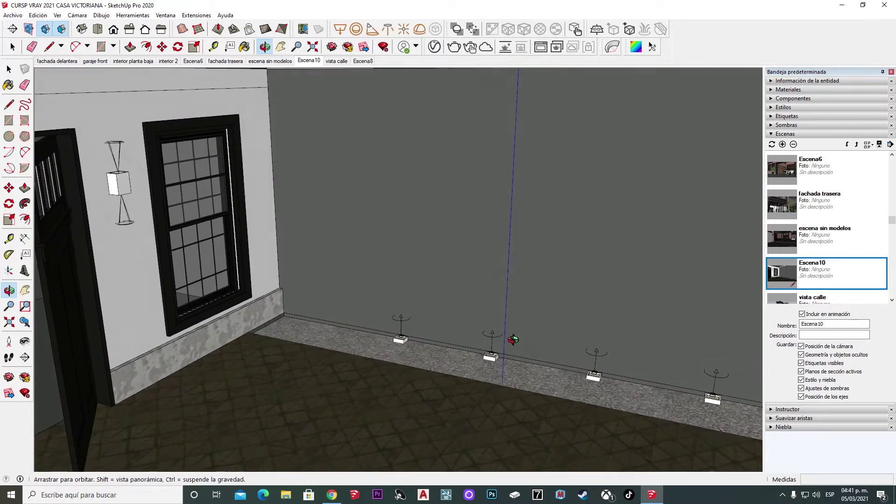
{"action": "left_click_drag", "start_coordinate": [508, 350], "coordinate": [505, 331]}
{"action": "key", "text": "space"}
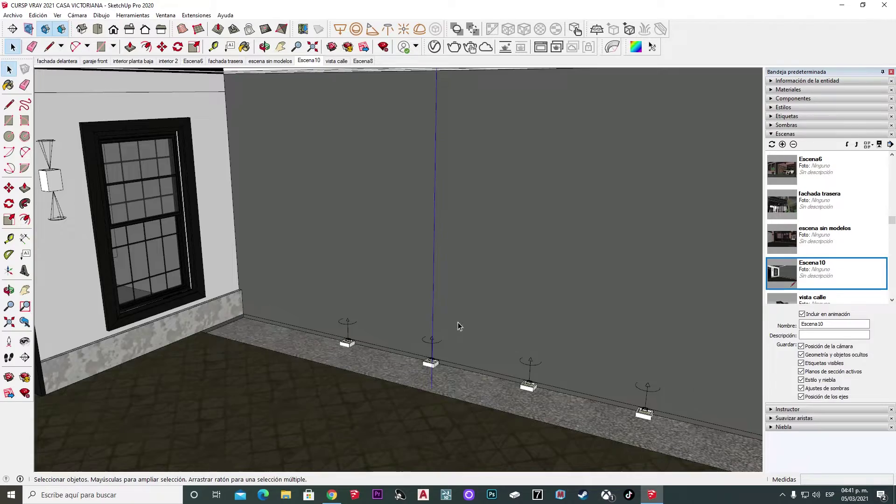
{"action": "middle_click_drag", "start_coordinate": [458, 326], "coordinate": [463, 229]}
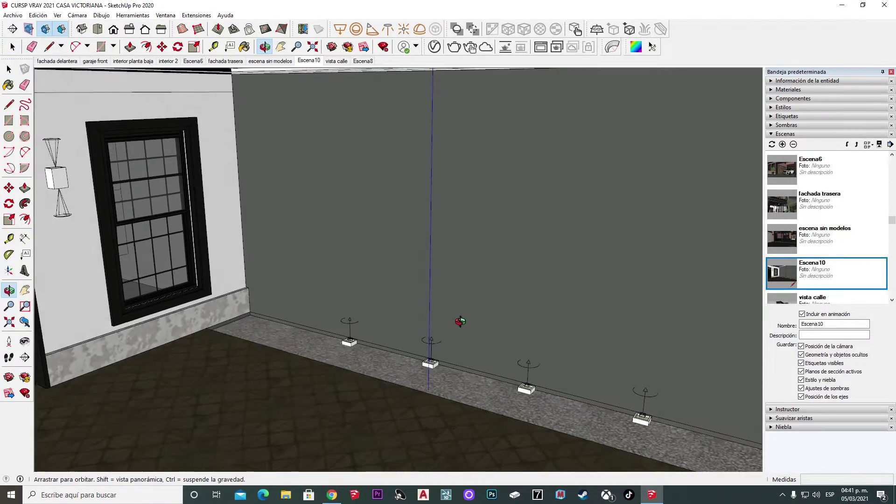
{"action": "mouse_move", "coordinate": [483, 281]}
{"action": "middle_mouse_down"}
{"action": "mouse_move", "coordinate": [496, 289]}
{"action": "mouse_move", "coordinate": [470, 325]}
{"action": "middle_mouse_up"}
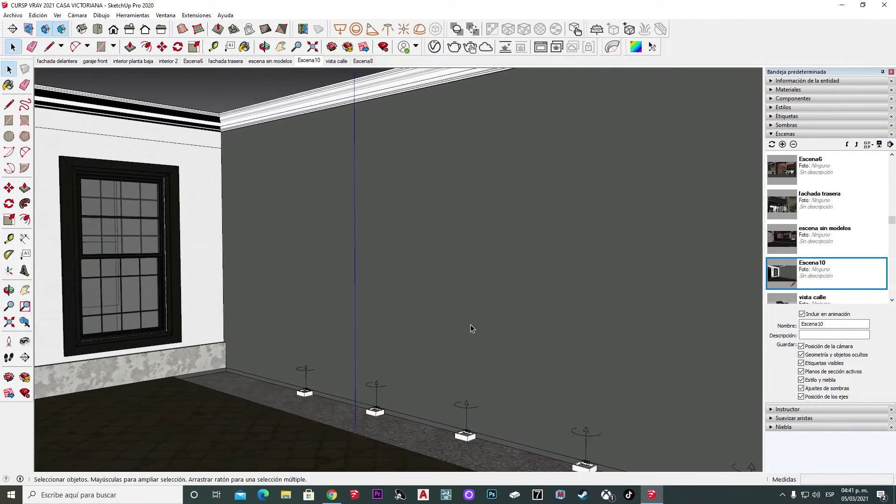
{"action": "middle_click_drag", "start_coordinate": [470, 324], "coordinate": [453, 245]}
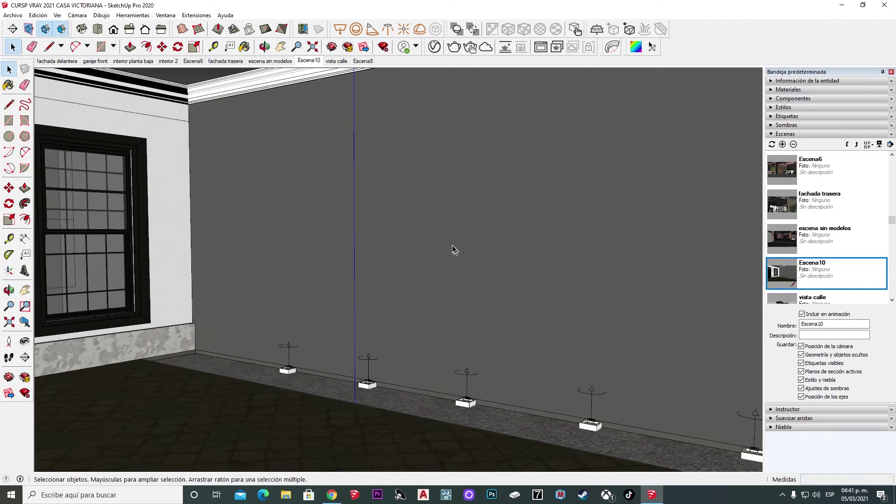
{"action": "left_click", "coordinate": [431, 51]}
{"action": "left_click_drag", "start_coordinate": [308, 89], "coordinate": [322, 88]}
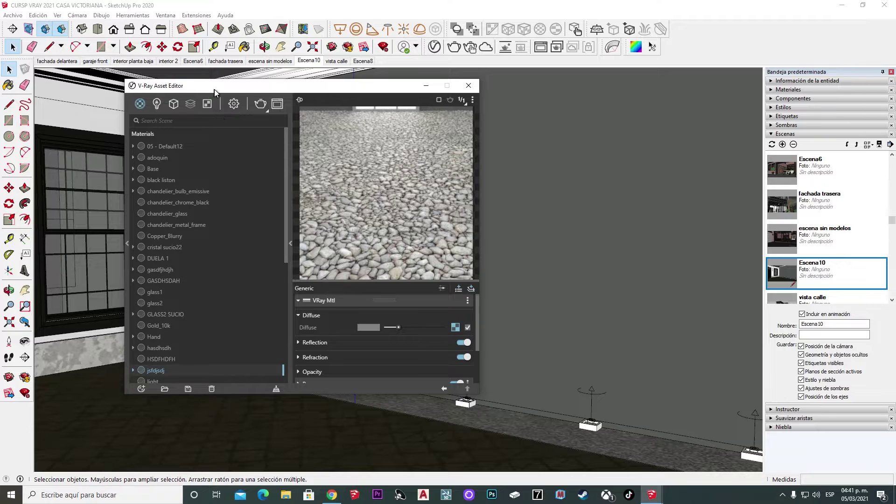
{"action": "left_click_drag", "start_coordinate": [214, 89], "coordinate": [408, 91]}
Find Bricks A01 1m in the V-Ray library and add it to the scene materials
{"action": "left_click", "coordinate": [321, 209]}
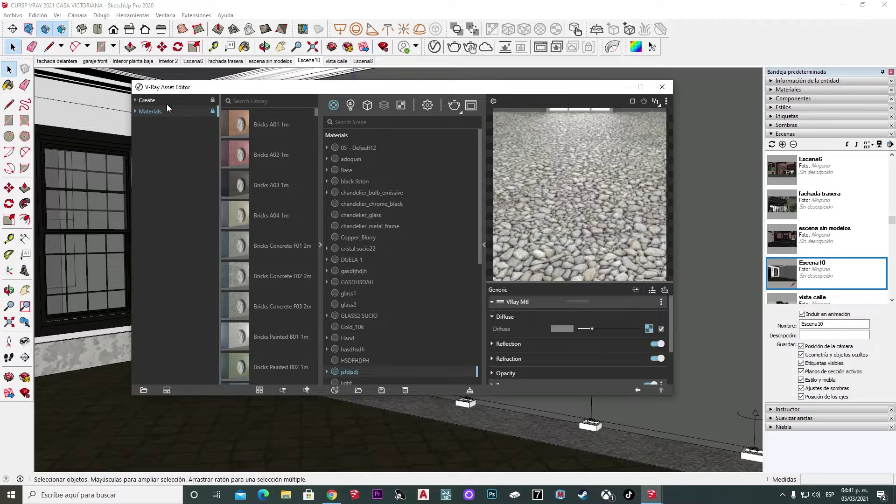
{"action": "left_click", "coordinate": [271, 151]}
{"action": "type", "text": "bricks"}
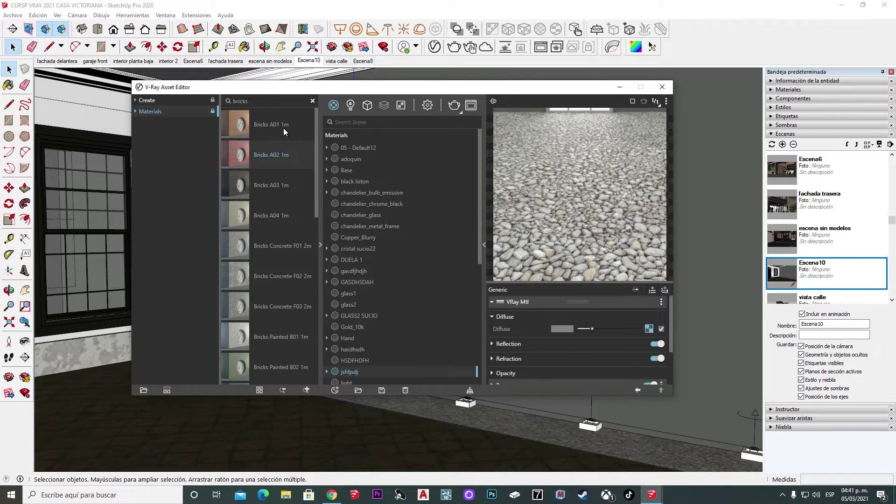
{"action": "left_click_drag", "start_coordinate": [315, 111], "coordinate": [303, 116]}
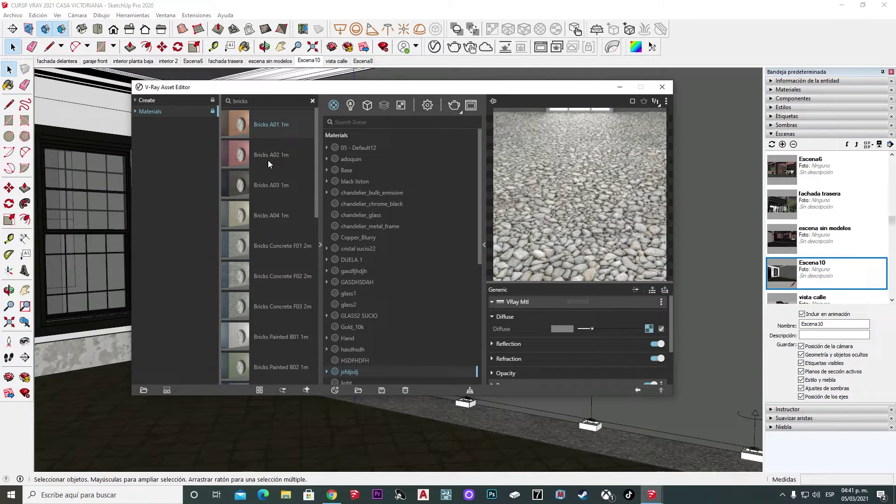
{"action": "right_click", "coordinate": [263, 127]}
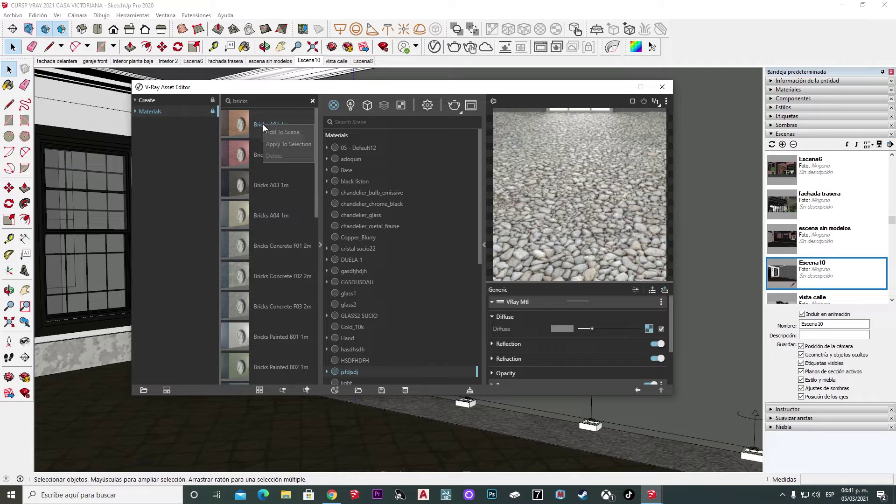
{"action": "left_click", "coordinate": [295, 132]}
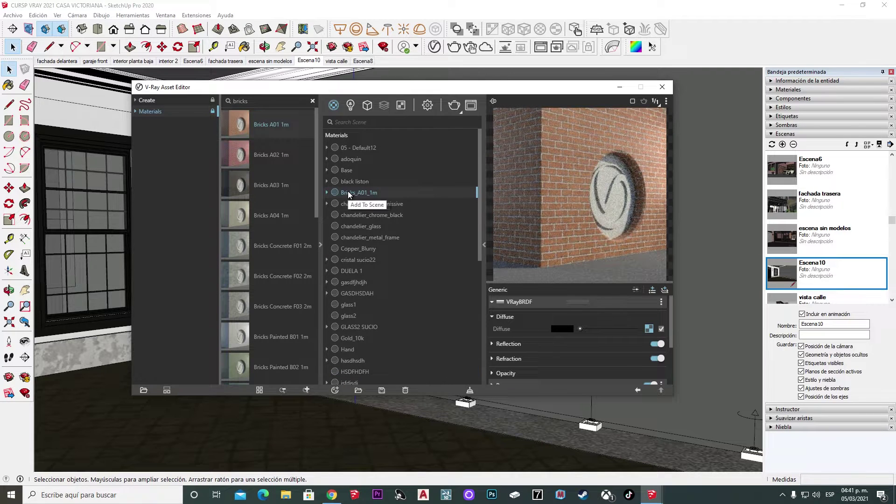
{"action": "left_click_drag", "start_coordinate": [543, 88], "coordinate": [380, 85]}
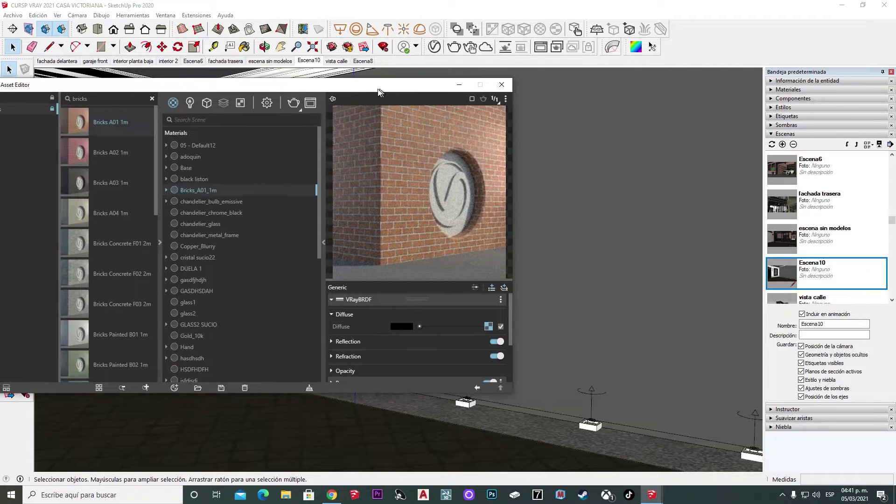
Paint the wall with the Bricks_A01_1m material
{"action": "middle_click_drag", "start_coordinate": [561, 229], "coordinate": [589, 255]}
{"action": "middle_click_drag", "start_coordinate": [594, 287], "coordinate": [690, 274]}
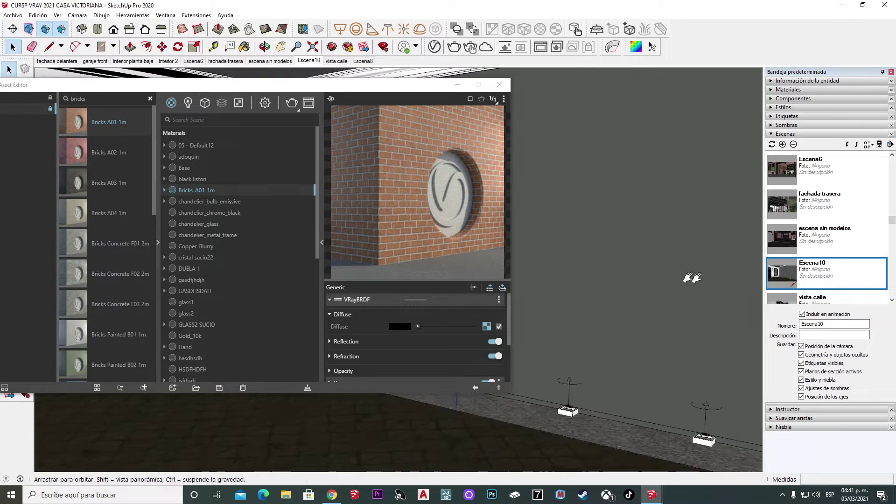
{"action": "left_click_drag", "start_coordinate": [401, 89], "coordinate": [551, 113]}
{"action": "left_click", "coordinate": [308, 270]}
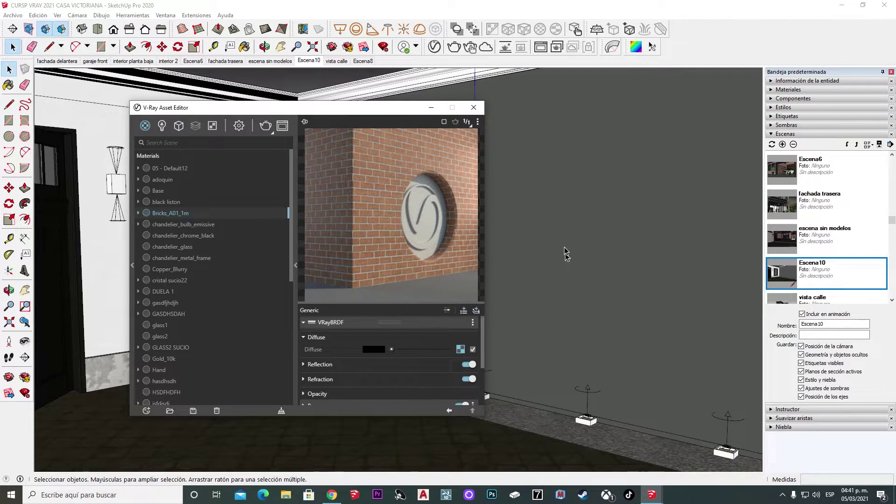
{"action": "left_click", "coordinate": [556, 152]}
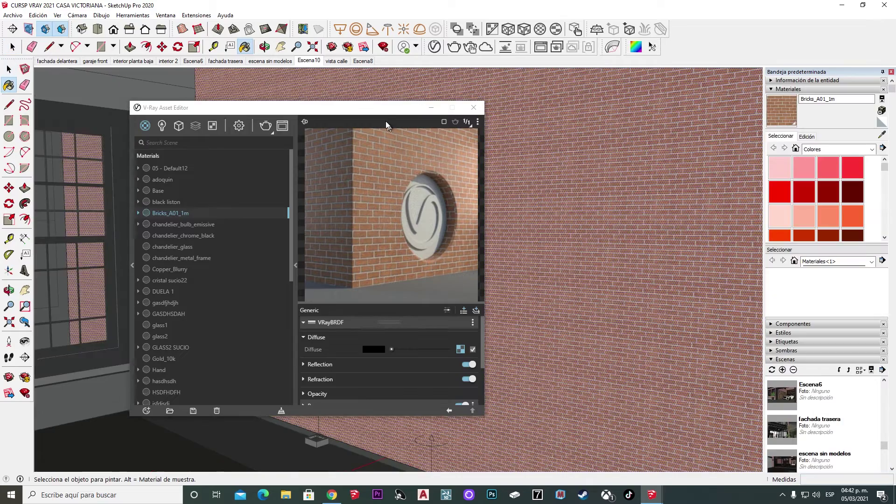
Set the brick texture size to 1.00 m × 1.00 m, close the V-Ray editor, and render
{"action": "left_click", "coordinate": [808, 137]}
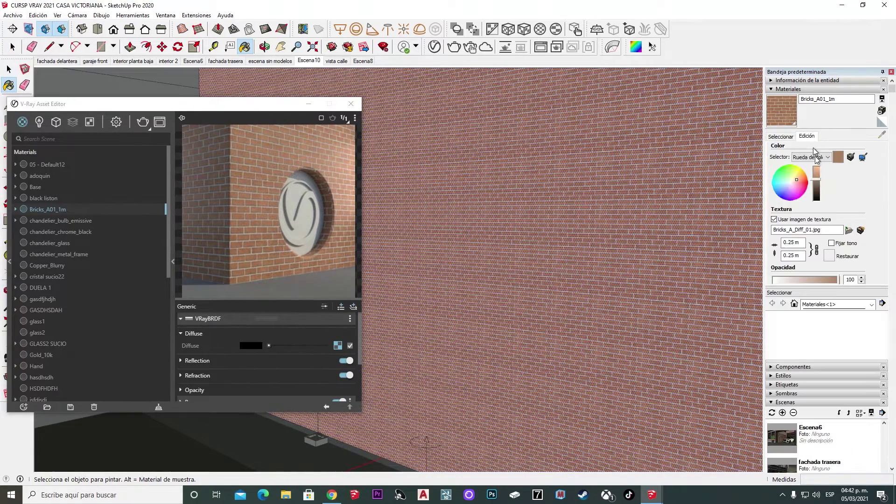
{"action": "left_click", "coordinate": [794, 242]}
{"action": "type", "text": "1"}
{"action": "key", "text": "Return"}
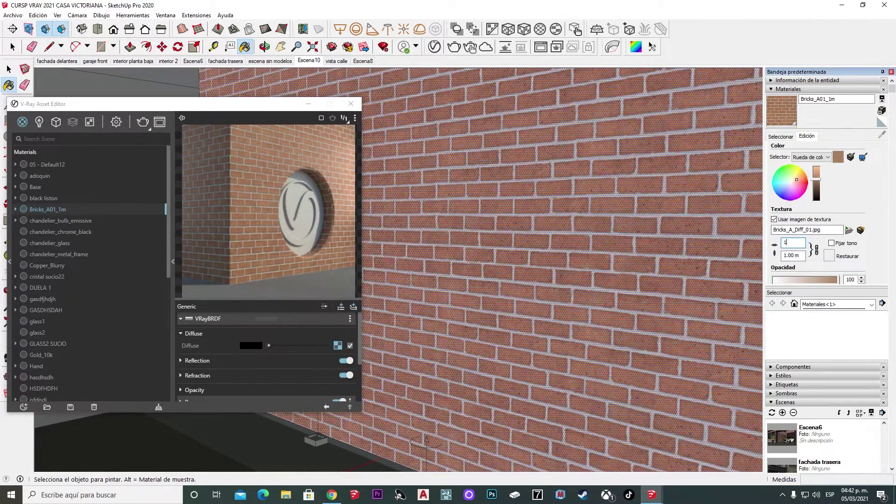
{"action": "key", "text": "Return"}
{"action": "key", "text": "space"}
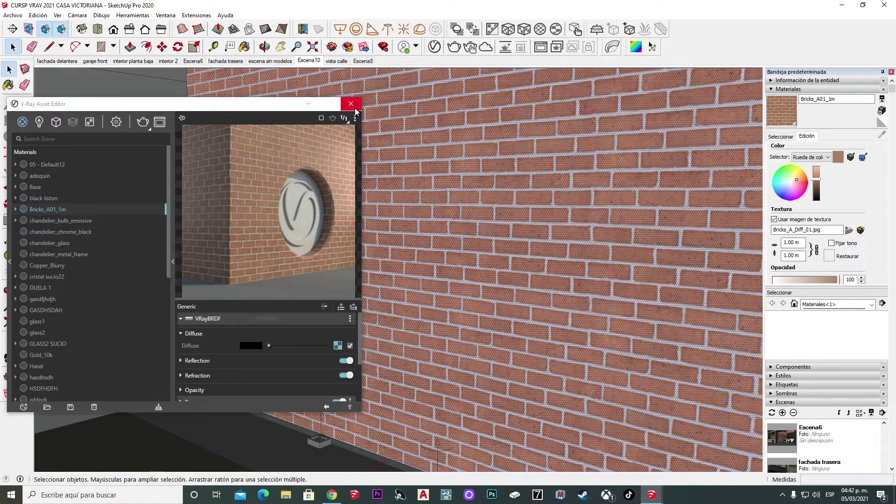
{"action": "left_click", "coordinate": [351, 104]}
{"action": "mouse_move", "coordinate": [454, 179]}
{"action": "middle_mouse_down"}
{"action": "mouse_move", "coordinate": [524, 194]}
{"action": "mouse_move", "coordinate": [414, 234]}
{"action": "mouse_move", "coordinate": [460, 214]}
{"action": "mouse_move", "coordinate": [450, 204]}
{"action": "mouse_move", "coordinate": [455, 178]}
{"action": "middle_mouse_up"}
{"action": "left_click", "coordinate": [454, 47]}
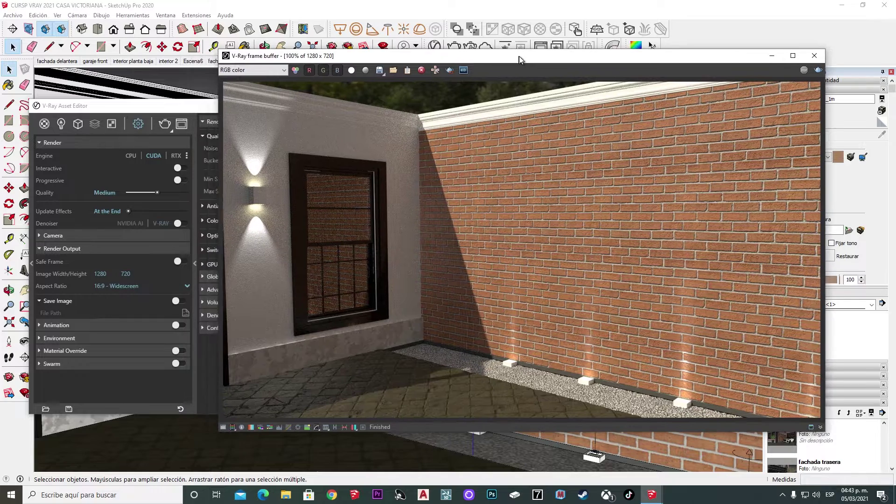
Close the test render and browse the bricks library down to Bricks Painted B03 1m
{"action": "left_click_drag", "start_coordinate": [492, 63], "coordinate": [509, 57]}
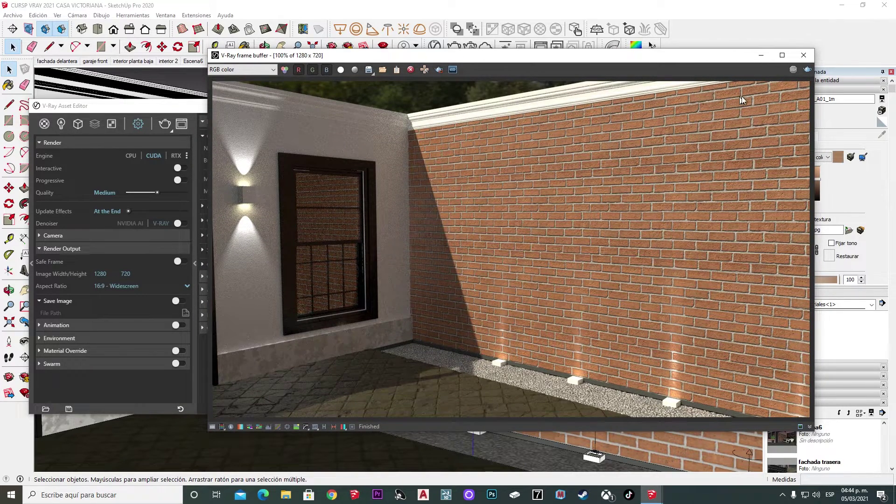
{"action": "left_click", "coordinate": [801, 57]}
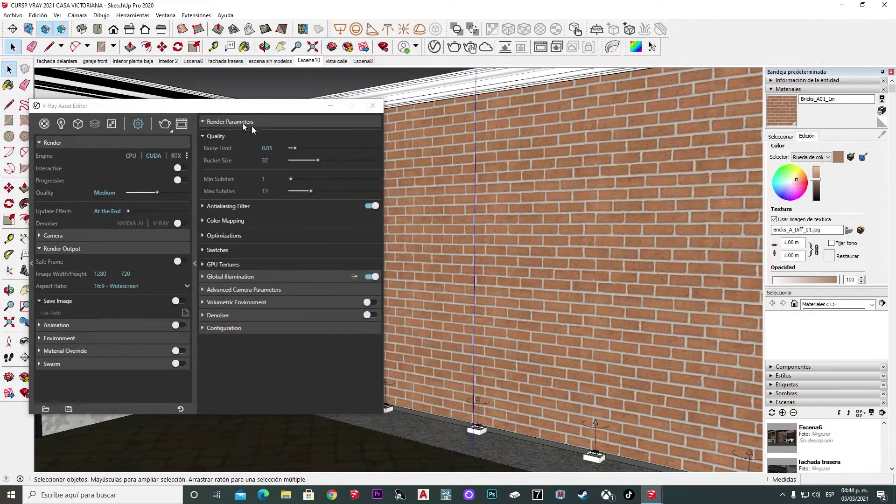
{"action": "left_click_drag", "start_coordinate": [117, 106], "coordinate": [209, 105]}
{"action": "left_click", "coordinate": [123, 201]}
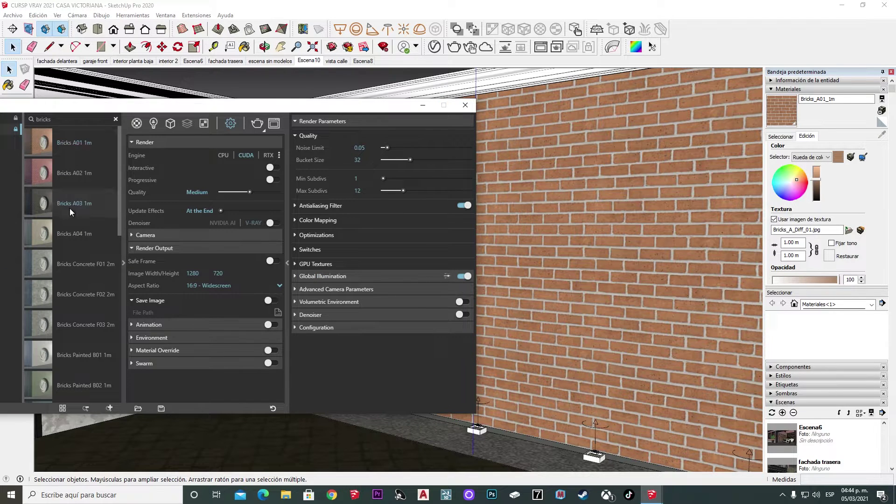
{"action": "scroll", "coordinate": [77, 224], "scroll_direction": "down", "scroll_amount": 3}
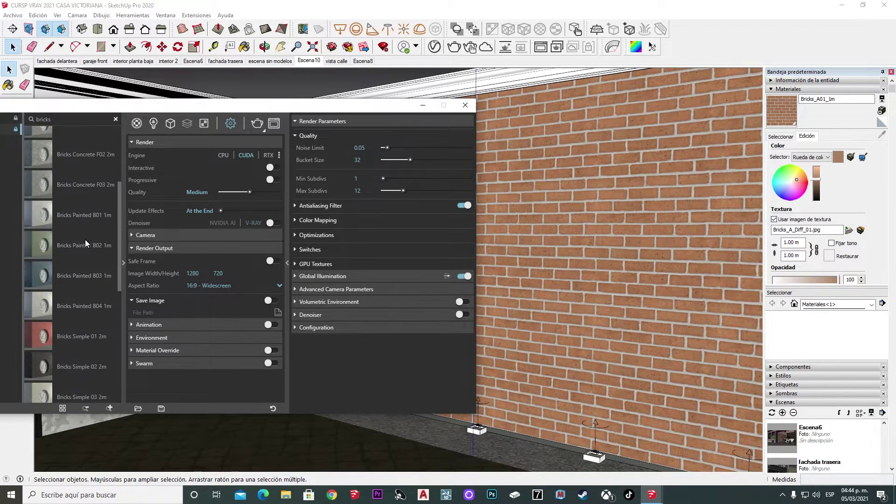
{"action": "right_click", "coordinate": [68, 278]}
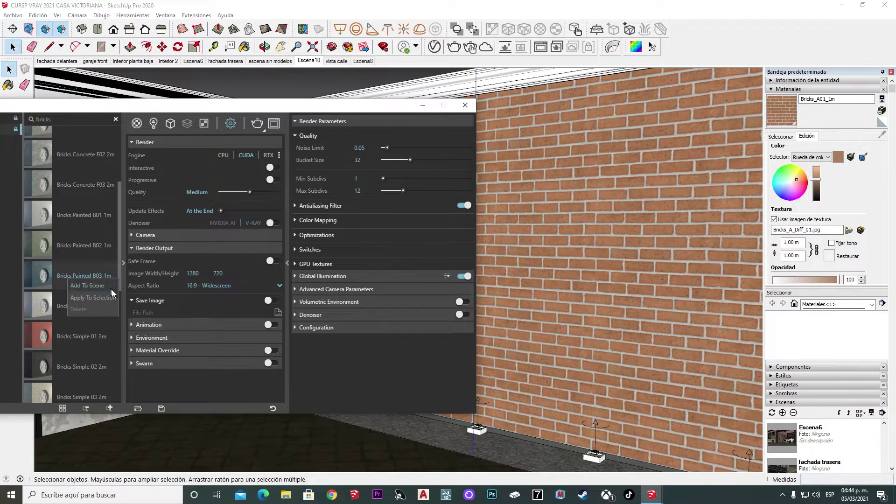
Add Bricks Painted B03 1m to the scene and paint the wall with it
{"action": "left_click", "coordinate": [95, 287]}
{"action": "left_click", "coordinate": [576, 177]}
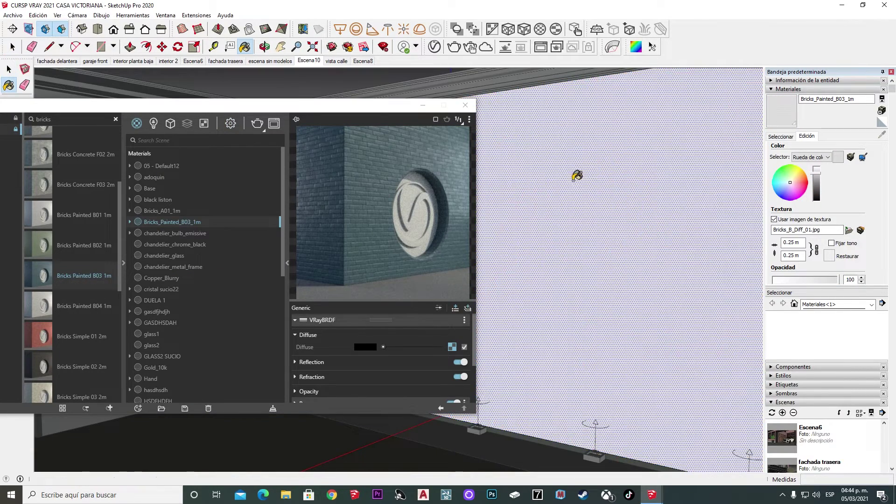
{"action": "left_click_drag", "start_coordinate": [377, 112], "coordinate": [335, 107]}
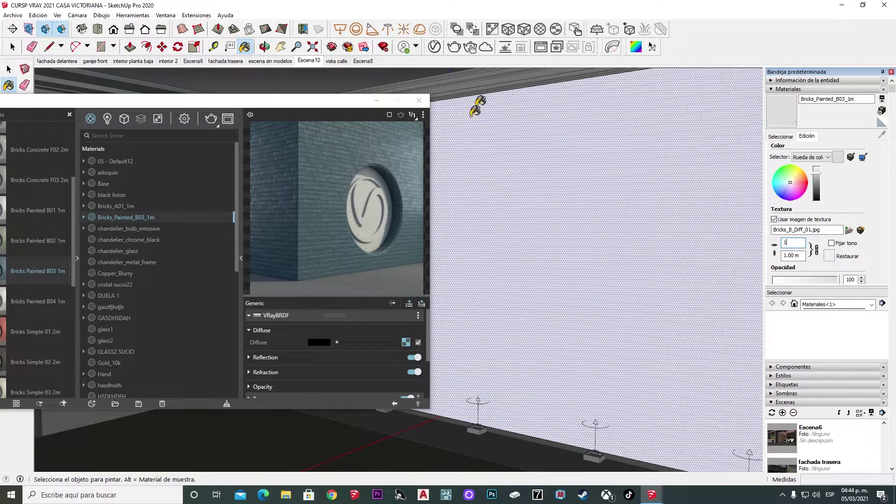
{"action": "left_click_drag", "start_coordinate": [351, 109], "coordinate": [322, 94]}
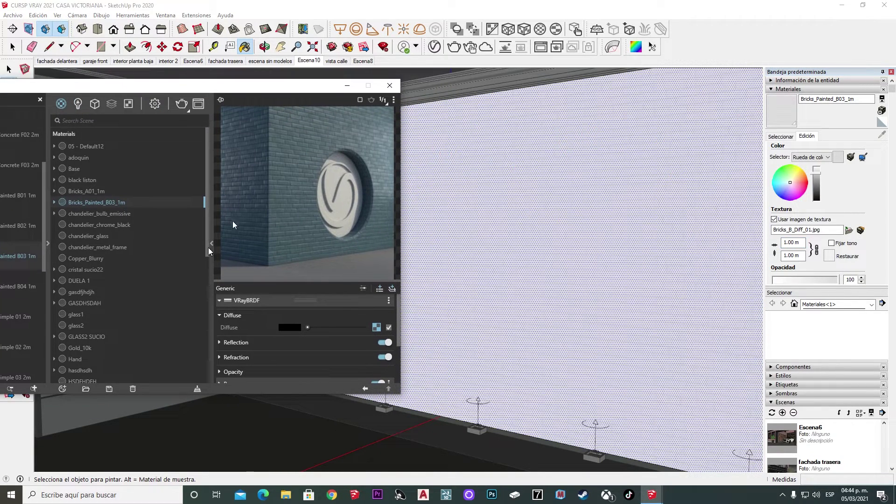
{"action": "scroll", "coordinate": [257, 312], "scroll_direction": "down", "scroll_amount": 3}
{"action": "scroll", "coordinate": [284, 323], "scroll_direction": "up", "scroll_amount": 2}
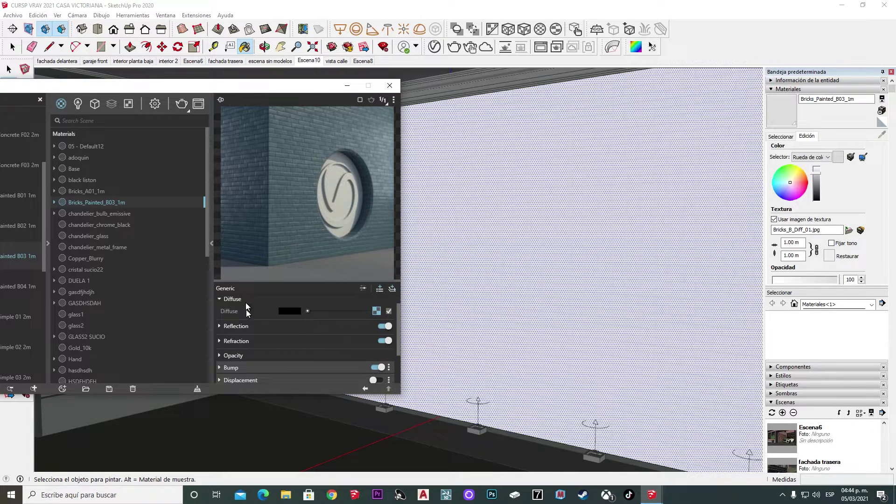
{"action": "left_click_drag", "start_coordinate": [280, 86], "coordinate": [344, 68]}
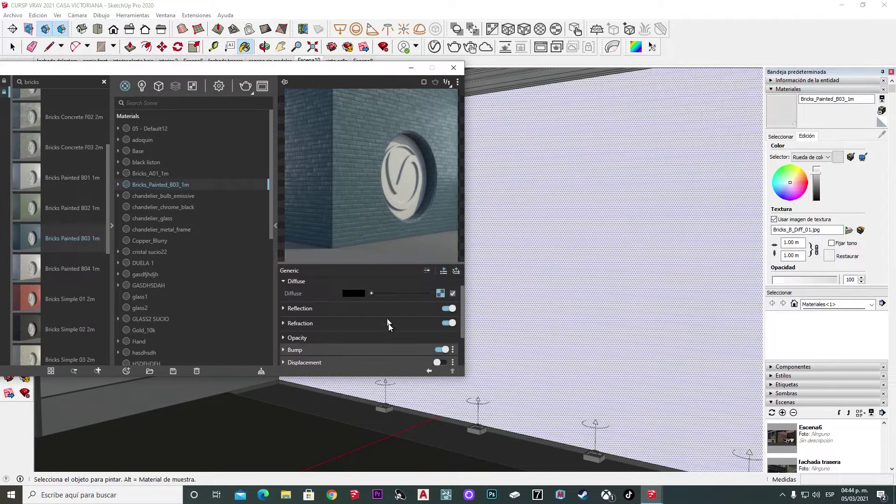
{"action": "scroll", "coordinate": [387, 311], "scroll_direction": "down", "scroll_amount": 3}
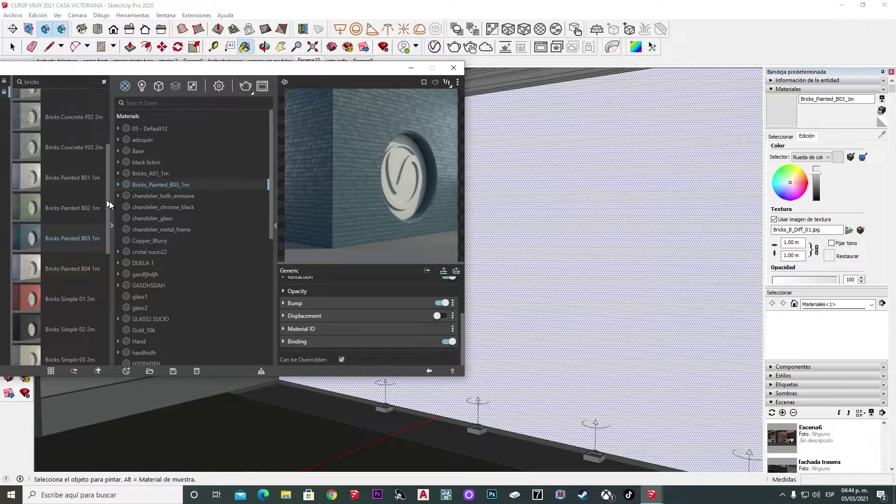
Render the teal painted-brick wall, close the render window, and switch to the browser
{"action": "left_click", "coordinate": [112, 226]}
{"action": "left_click", "coordinate": [246, 85]}
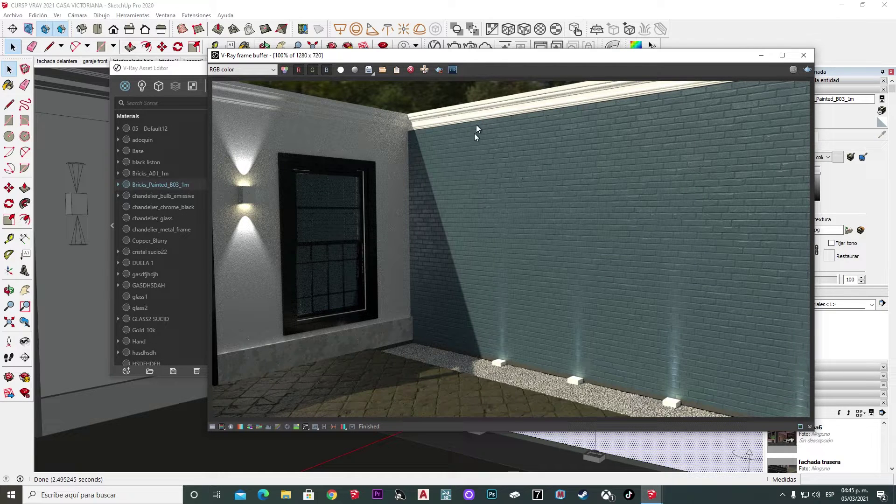
{"action": "left_click_drag", "start_coordinate": [485, 57], "coordinate": [467, 57]}
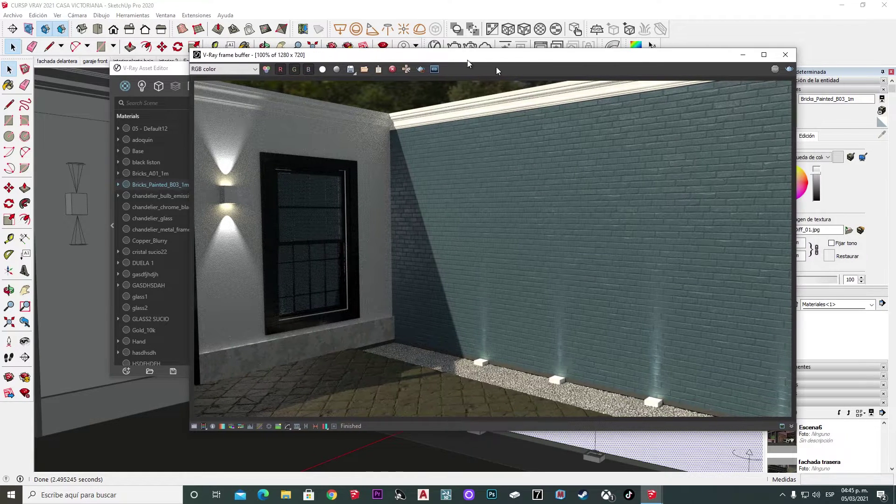
{"action": "left_click", "coordinate": [783, 57]}
{"action": "left_click", "coordinate": [332, 496]}
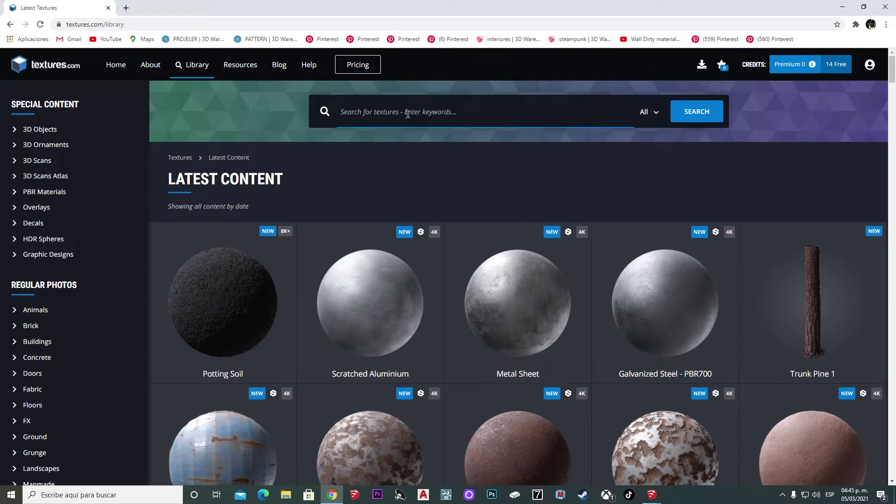
{"action": "type", "text": "brick"}
Search textures.com for 'brick' and scroll through the 4659 results
{"action": "key", "text": "Return"}
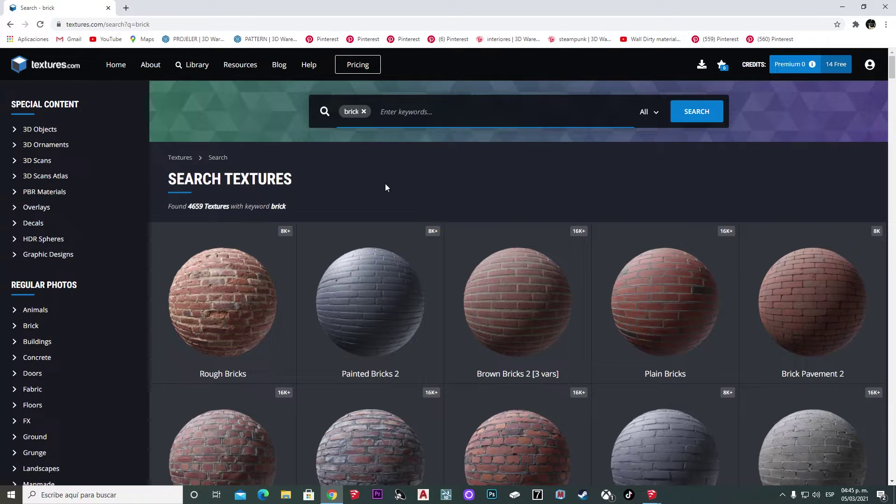
{"action": "scroll", "coordinate": [369, 243], "scroll_direction": "down", "scroll_amount": 3}
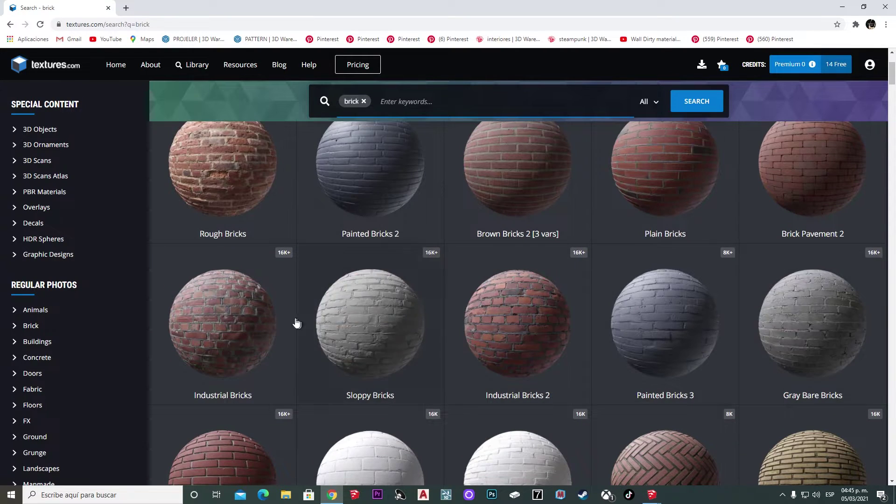
{"action": "scroll", "coordinate": [280, 308], "scroll_direction": "down", "scroll_amount": 4}
{"action": "scroll", "coordinate": [700, 292], "scroll_direction": "down", "scroll_amount": 3}
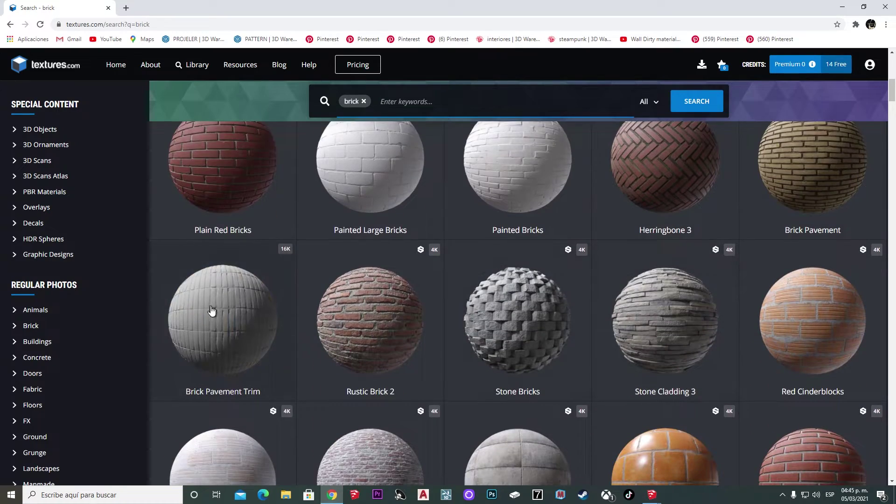
{"action": "scroll", "coordinate": [262, 316], "scroll_direction": "down", "scroll_amount": 3}
{"action": "scroll", "coordinate": [532, 303], "scroll_direction": "down", "scroll_amount": 4}
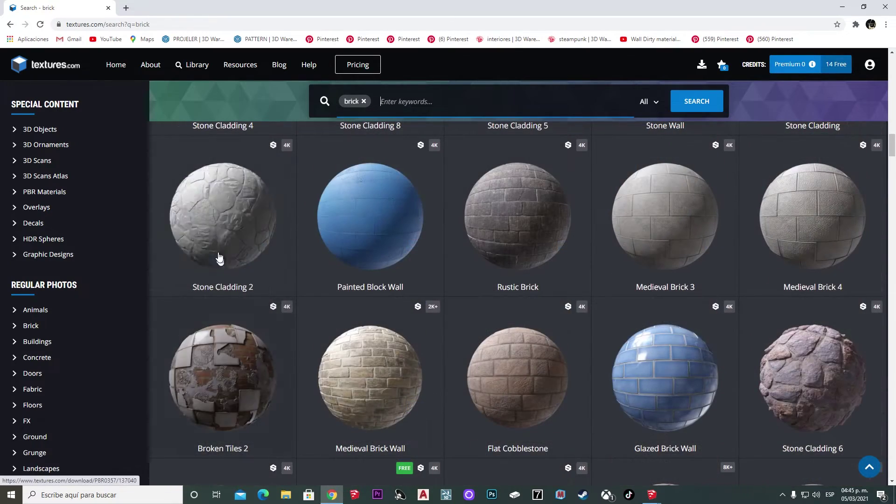
{"action": "scroll", "coordinate": [844, 354], "scroll_direction": "down", "scroll_amount": 3}
{"action": "scroll", "coordinate": [810, 360], "scroll_direction": "down", "scroll_amount": 4}
{"action": "scroll", "coordinate": [378, 340], "scroll_direction": "up", "scroll_amount": 3}
{"action": "scroll", "coordinate": [379, 340], "scroll_direction": "up", "scroll_amount": 4}
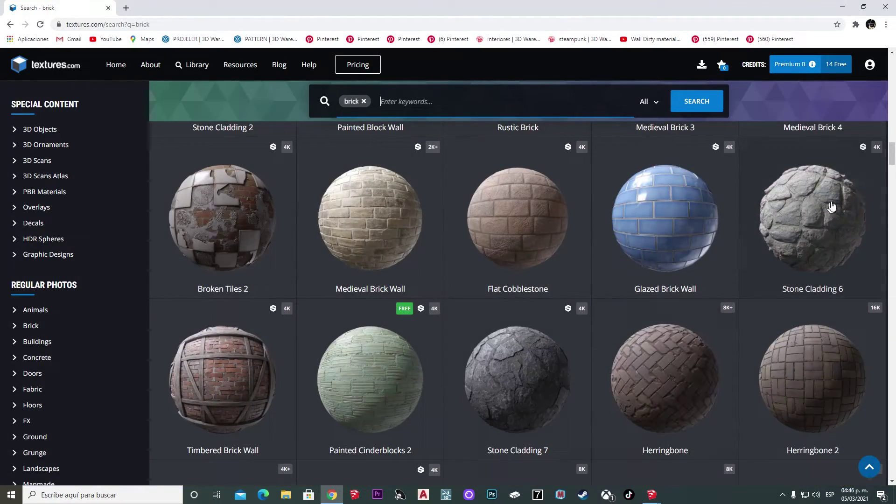
{"action": "scroll", "coordinate": [784, 214], "scroll_direction": "down", "scroll_amount": 4}
{"action": "scroll", "coordinate": [784, 214], "scroll_direction": "down", "scroll_amount": 2}
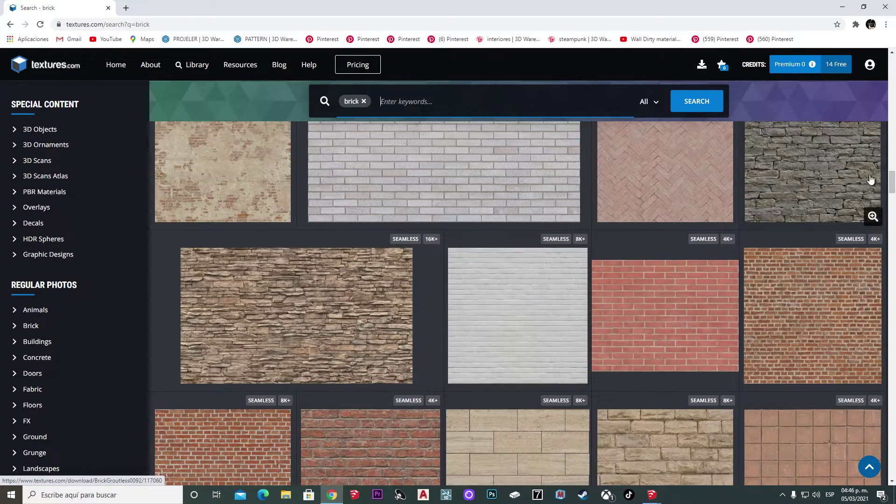
{"action": "mouse_move", "coordinate": [893, 179]}
{"action": "left_mouse_down"}
{"action": "mouse_move", "coordinate": [892, 83]}
{"action": "mouse_move", "coordinate": [893, 100]}
{"action": "left_mouse_up"}
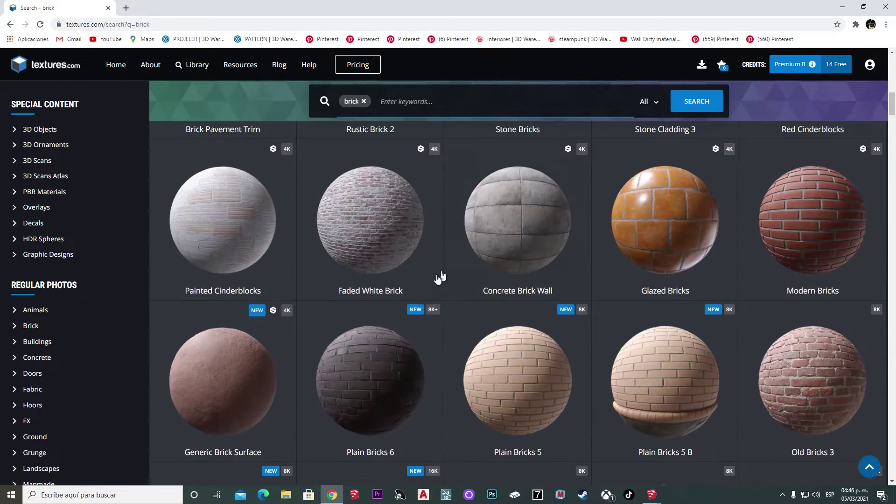
Download Plain Bricks 6's medium albedo, height, normal, roughness and AO TIFF maps
{"action": "left_click", "coordinate": [362, 394]}
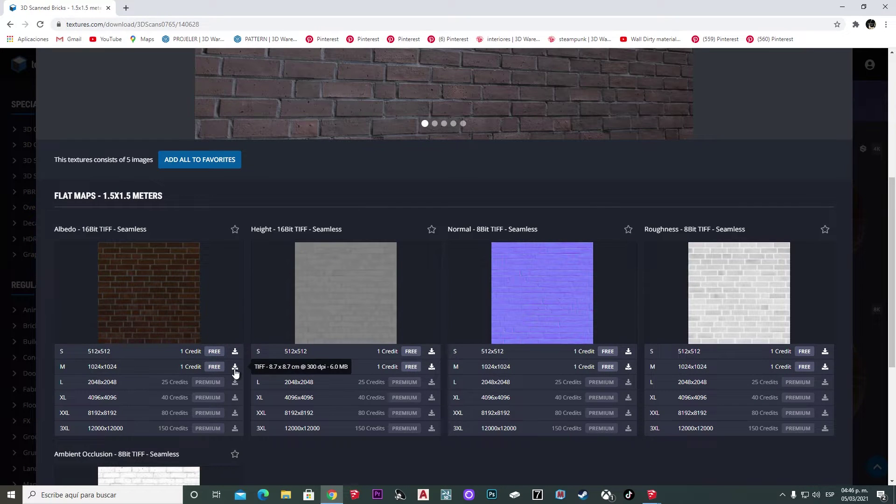
{"action": "left_click", "coordinate": [235, 369]}
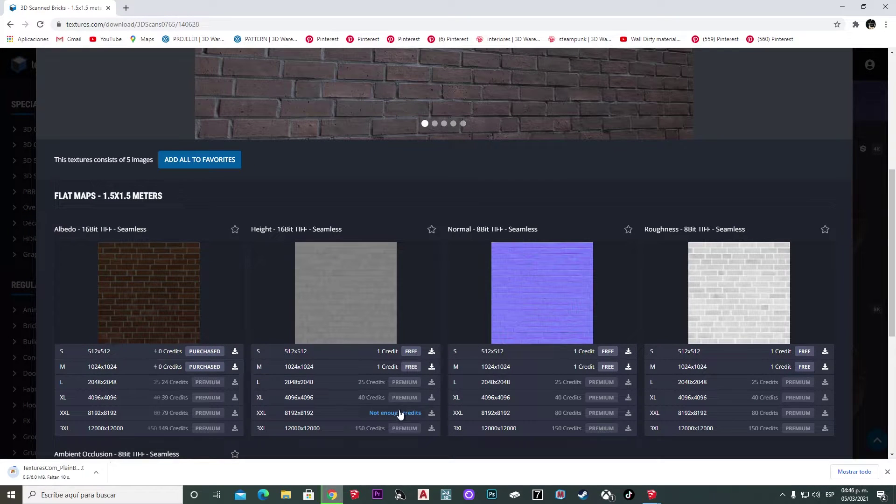
{"action": "left_click", "coordinate": [432, 366]}
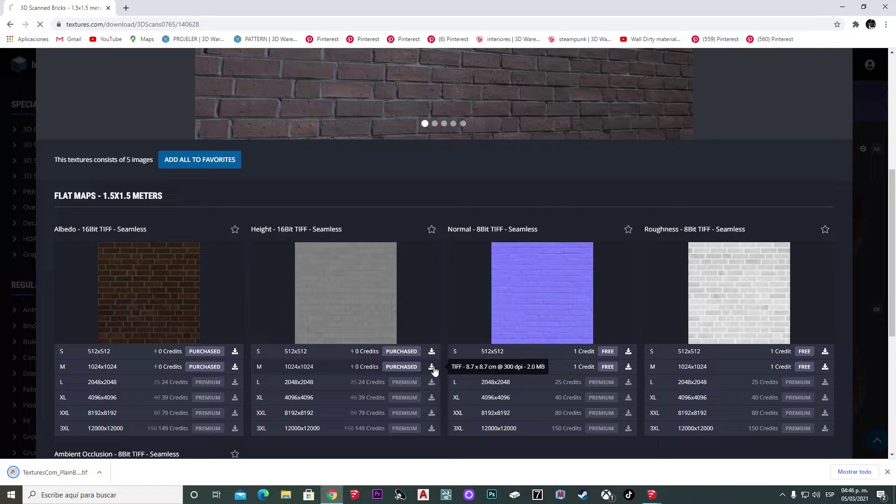
{"action": "left_click", "coordinate": [628, 367]}
{"action": "scroll", "coordinate": [514, 317], "scroll_direction": "down", "scroll_amount": 3}
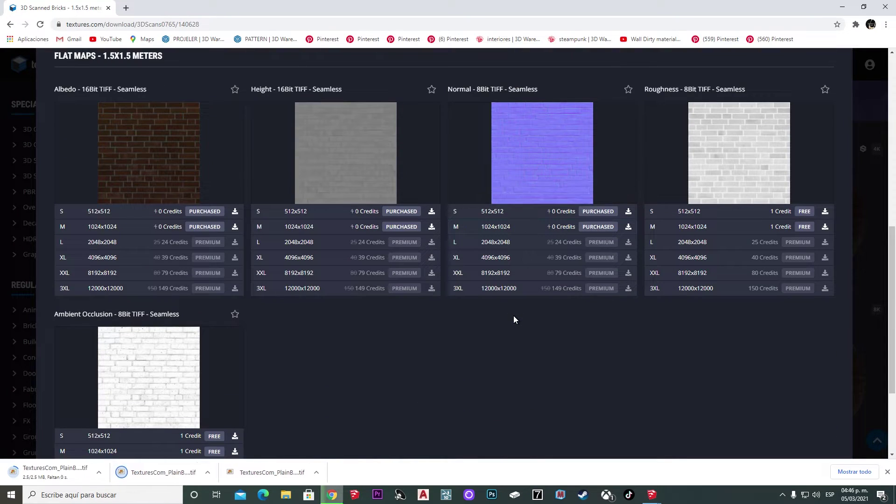
{"action": "scroll", "coordinate": [534, 327], "scroll_direction": "up", "scroll_amount": 2}
{"action": "left_click", "coordinate": [810, 306]}
{"action": "scroll", "coordinate": [382, 366], "scroll_direction": "down", "scroll_amount": 3}
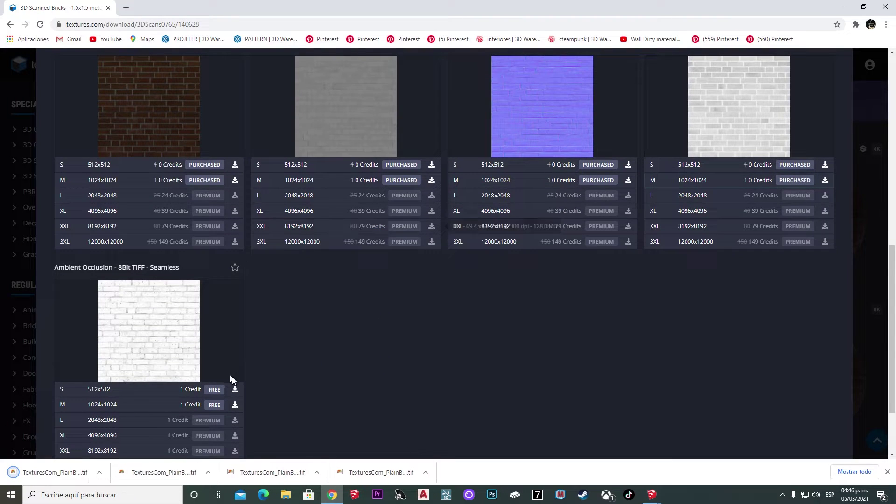
{"action": "left_click", "coordinate": [235, 405]}
{"action": "scroll", "coordinate": [439, 349], "scroll_direction": "up", "scroll_amount": 10}
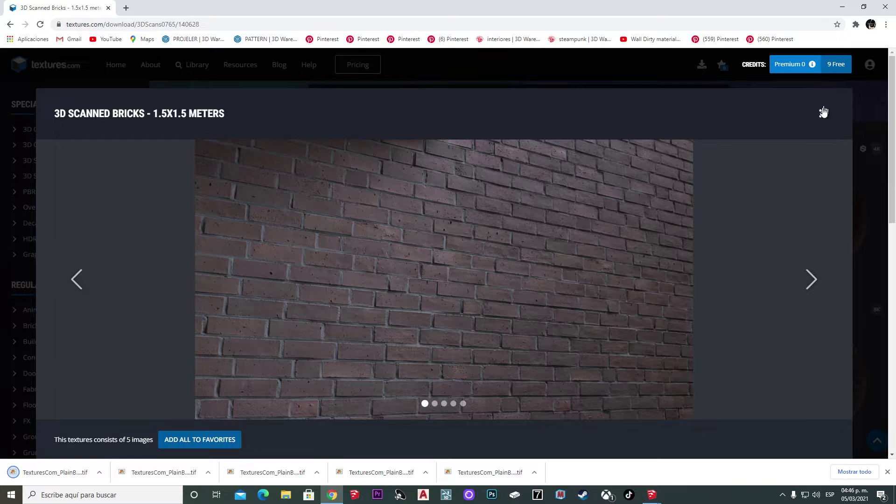
{"action": "left_click", "coordinate": [824, 111]}
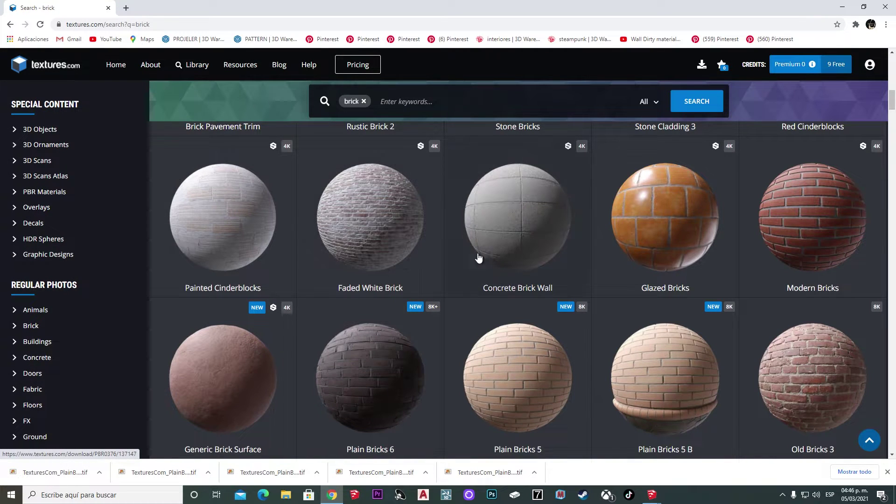
Download the Rough Bricks 2x2 m albedo, displacement and other flat TIFF maps
{"action": "scroll", "coordinate": [402, 256], "scroll_direction": "down", "scroll_amount": 5}
{"action": "scroll", "coordinate": [450, 260], "scroll_direction": "up", "scroll_amount": 5}
{"action": "scroll", "coordinate": [451, 261], "scroll_direction": "up", "scroll_amount": 5}
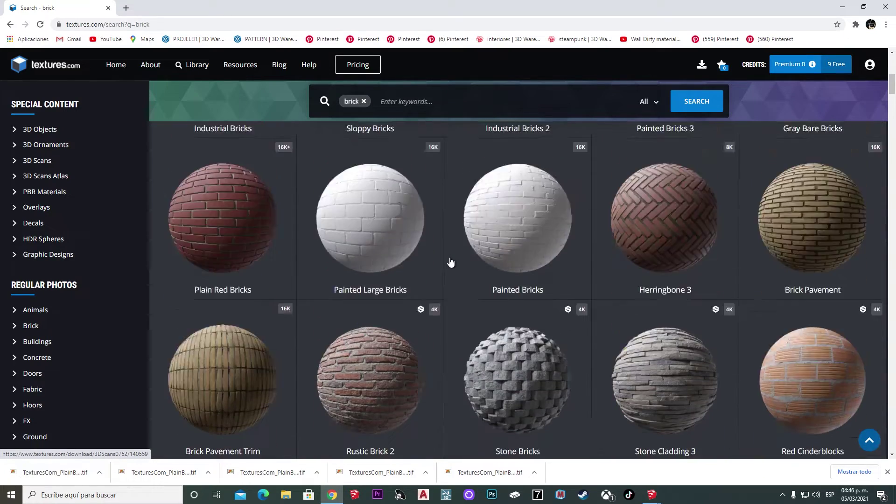
{"action": "scroll", "coordinate": [451, 261], "scroll_direction": "up", "scroll_amount": 5}
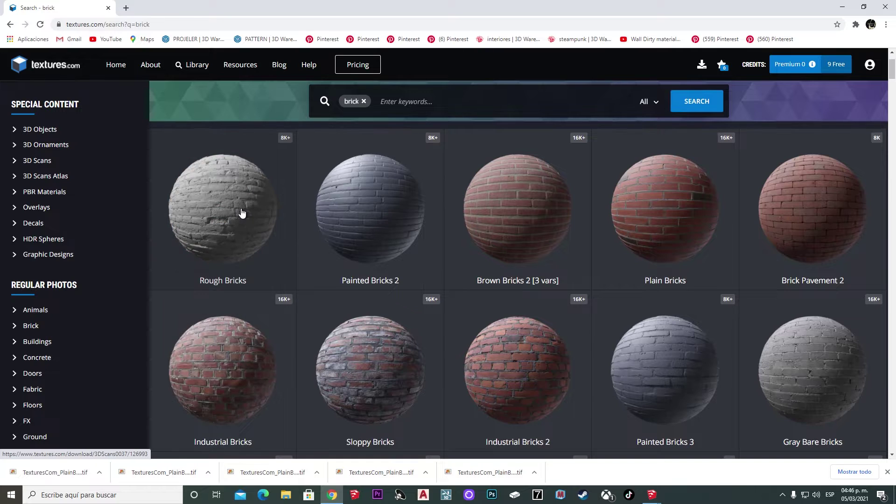
{"action": "left_click", "coordinate": [242, 212]}
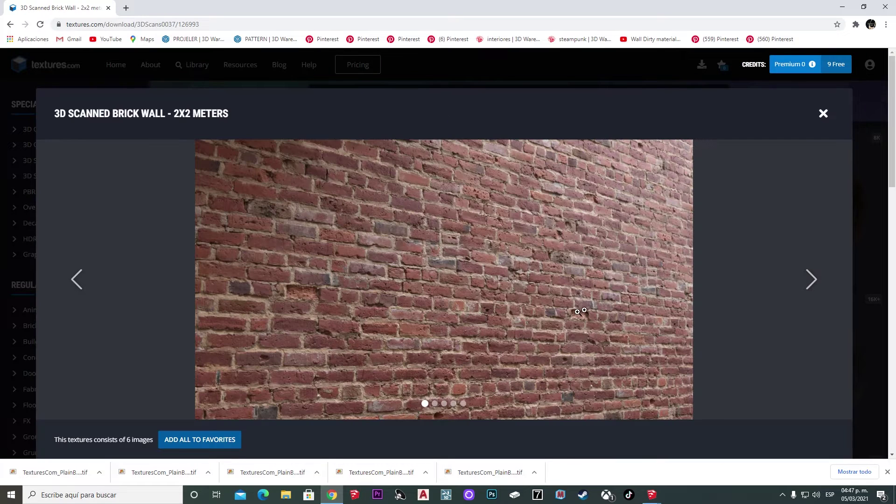
{"action": "scroll", "coordinate": [578, 312], "scroll_direction": "down", "scroll_amount": 5}
{"action": "scroll", "coordinate": [235, 299], "scroll_direction": "down", "scroll_amount": 3}
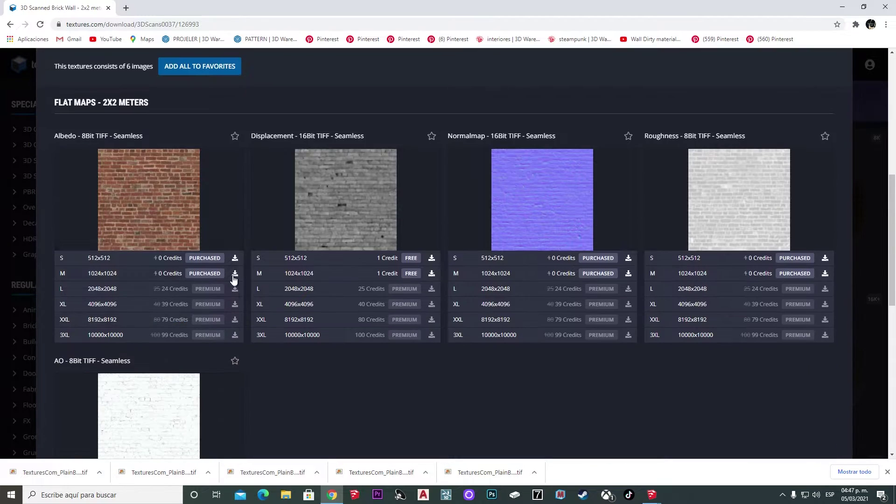
{"action": "left_click", "coordinate": [235, 276]}
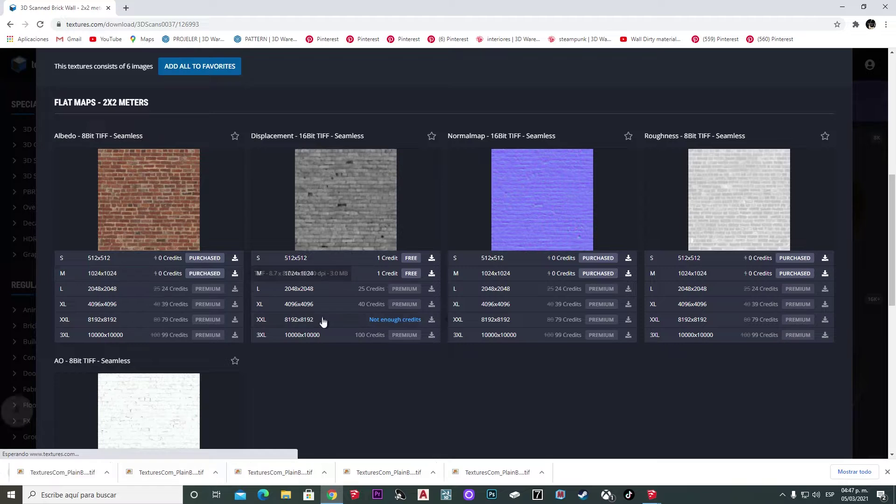
{"action": "left_click", "coordinate": [432, 274]}
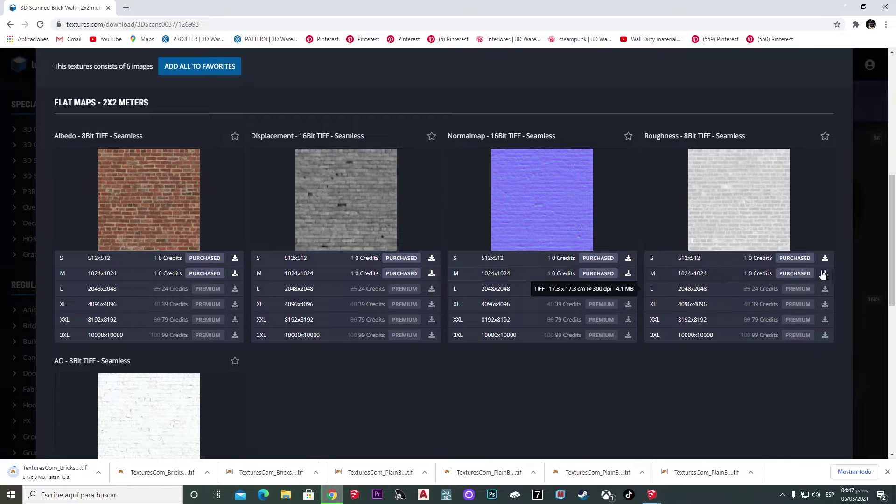
{"action": "left_click", "coordinate": [234, 405]}
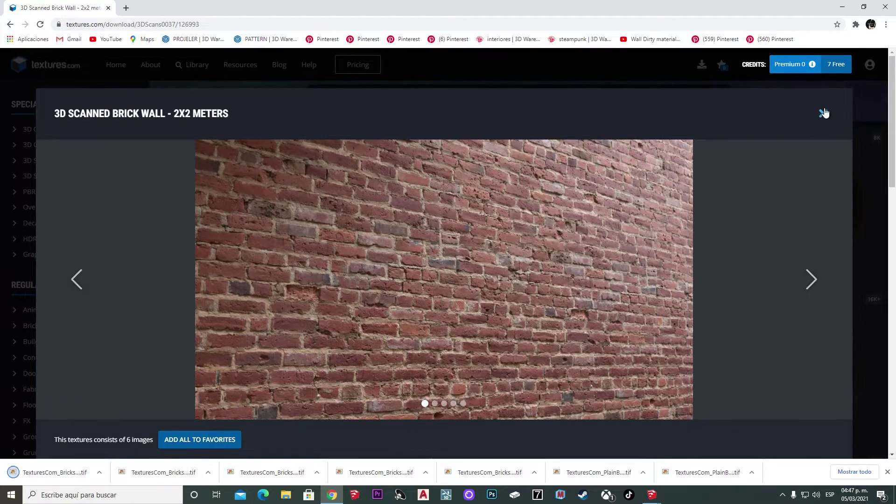
Close the texture page, return to SketchUp, and start a new material
{"action": "left_click", "coordinate": [823, 113]}
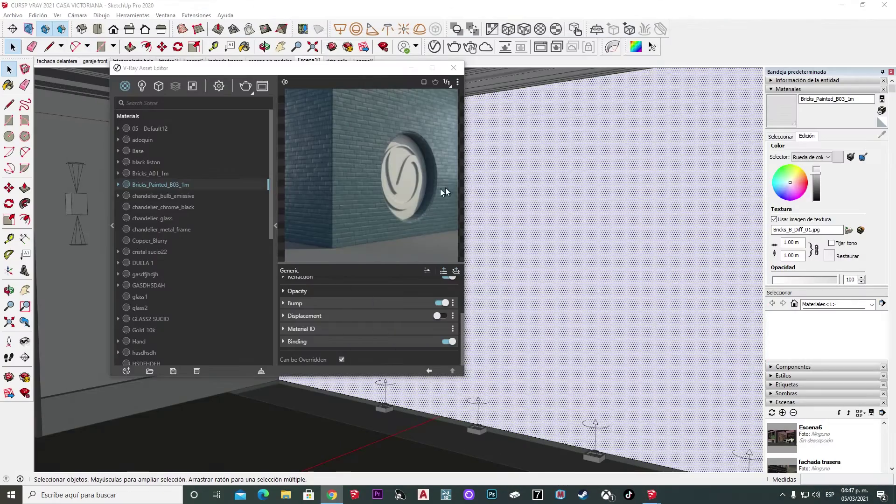
{"action": "left_click", "coordinate": [453, 67]}
{"action": "left_click", "coordinate": [881, 110]}
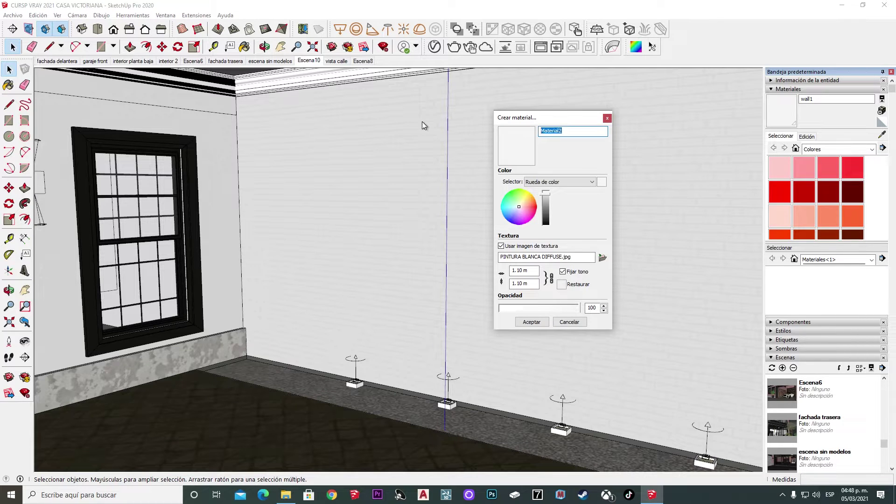
Create material 'ladrillo tabique 1' textured with the PlainBricks6 1K albedo at 1.10 m
{"action": "type", "text": "ladrillo tabique 1"}
{"action": "left_click", "coordinate": [602, 258]}
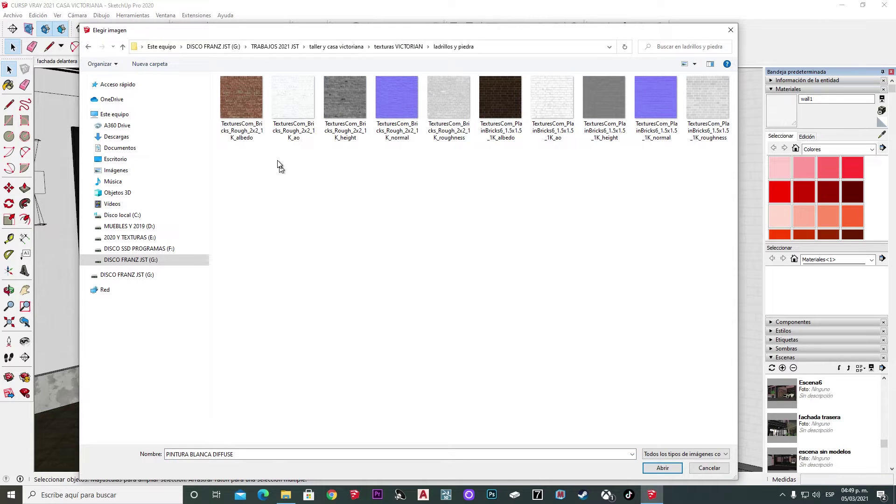
{"action": "left_click", "coordinate": [500, 100]}
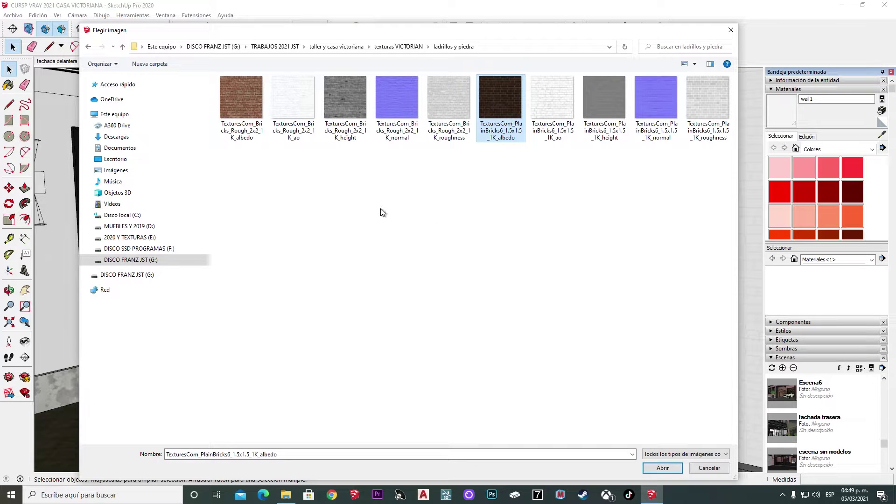
{"action": "left_click", "coordinate": [672, 468]}
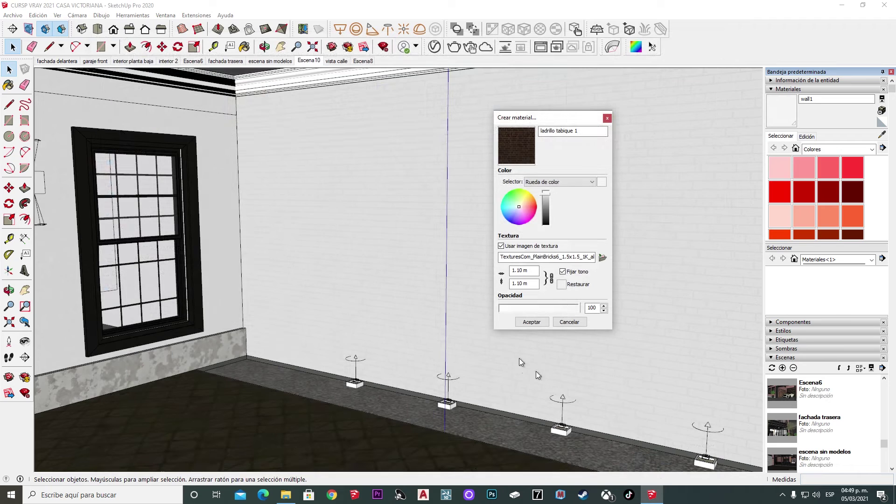
{"action": "left_click", "coordinate": [531, 323]}
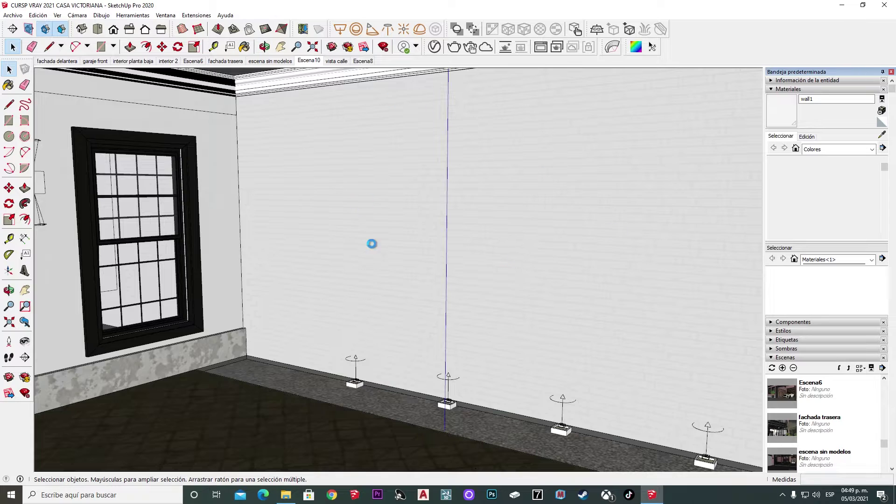
Paint the large wall with ladrillo tabique 1 using the Paint Bucket
{"action": "left_click", "coordinate": [464, 198]}
{"action": "key", "text": "b"}
{"action": "left_click", "coordinate": [476, 156]}
{"action": "mouse_move", "coordinate": [476, 156]}
{"action": "middle_mouse_down"}
{"action": "mouse_move", "coordinate": [545, 294]}
{"action": "mouse_move", "coordinate": [429, 262]}
{"action": "middle_mouse_up"}
{"action": "key", "text": "space"}
{"action": "mouse_move", "coordinate": [303, 283]}
{"action": "middle_mouse_down"}
{"action": "mouse_move", "coordinate": [456, 270]}
{"action": "mouse_move", "coordinate": [292, 315]}
{"action": "mouse_move", "coordinate": [508, 310]}
{"action": "mouse_move", "coordinate": [294, 320]}
{"action": "mouse_move", "coordinate": [482, 324]}
{"action": "mouse_move", "coordinate": [327, 316]}
{"action": "mouse_move", "coordinate": [434, 300]}
{"action": "mouse_move", "coordinate": [511, 304]}
{"action": "mouse_move", "coordinate": [420, 304]}
{"action": "middle_mouse_up"}
In V-Ray, preview on a floor scene and set grey reflection with 0.85 glossiness
{"action": "left_click", "coordinate": [434, 46]}
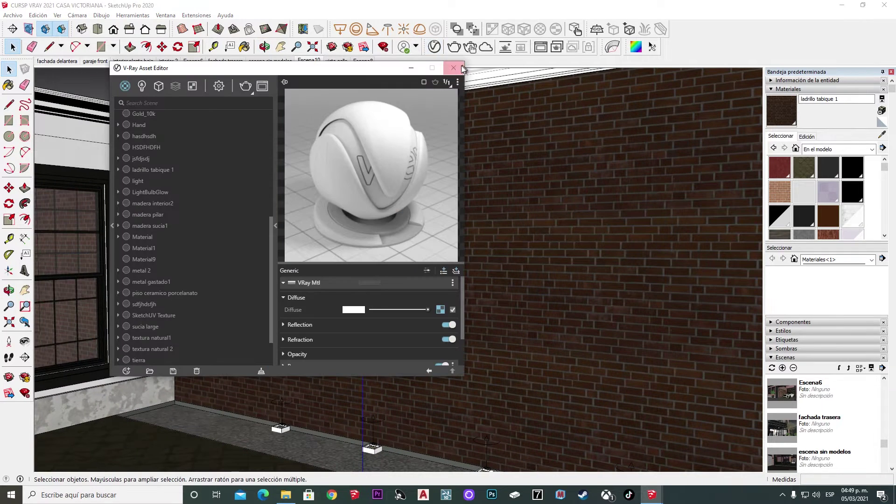
{"action": "left_click_drag", "start_coordinate": [388, 71], "coordinate": [347, 72]}
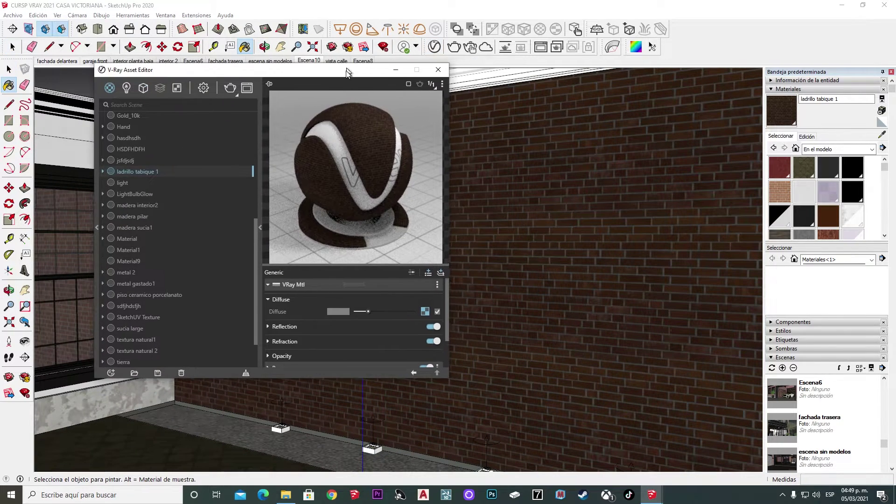
{"action": "left_click", "coordinate": [442, 84]}
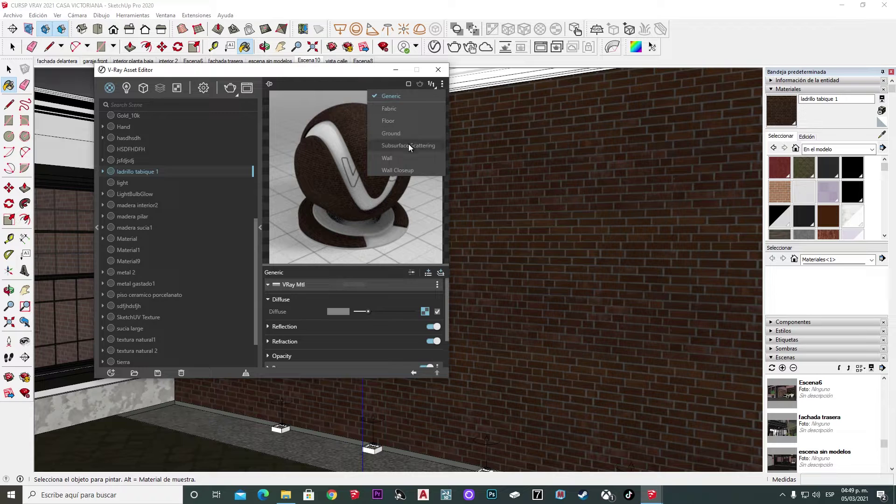
{"action": "left_click", "coordinate": [397, 121]}
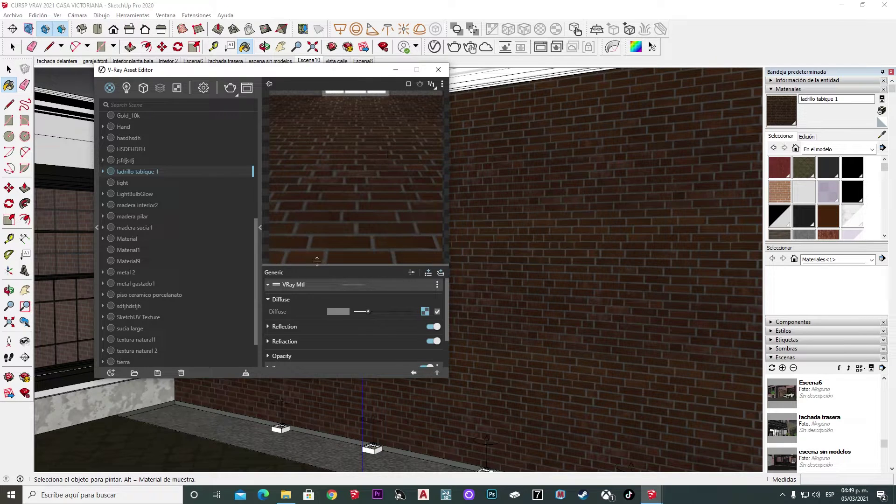
{"action": "scroll", "coordinate": [272, 309], "scroll_direction": "down", "scroll_amount": 2}
{"action": "left_click", "coordinate": [267, 290]}
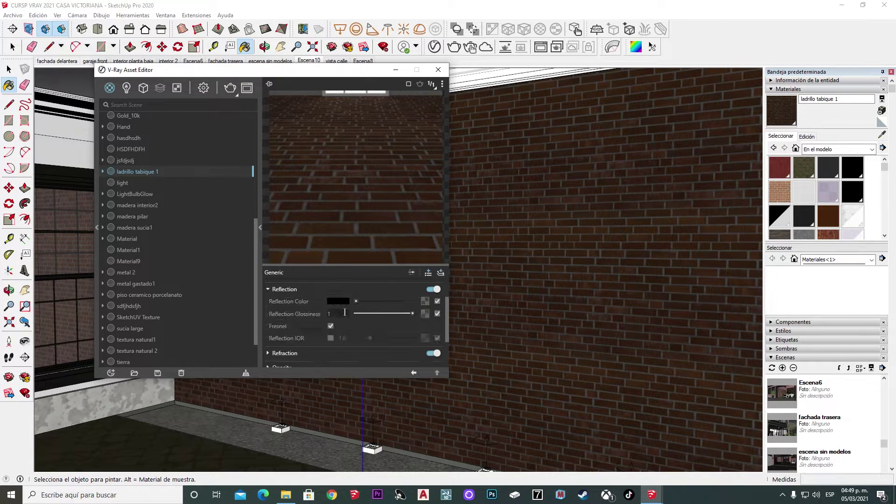
{"action": "left_click", "coordinate": [368, 302]}
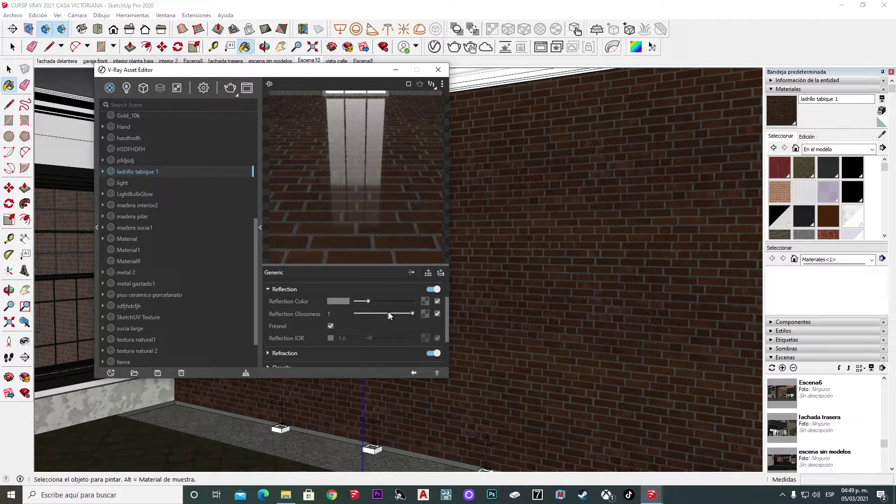
{"action": "left_click", "coordinate": [404, 314]}
{"action": "left_click", "coordinate": [268, 290]}
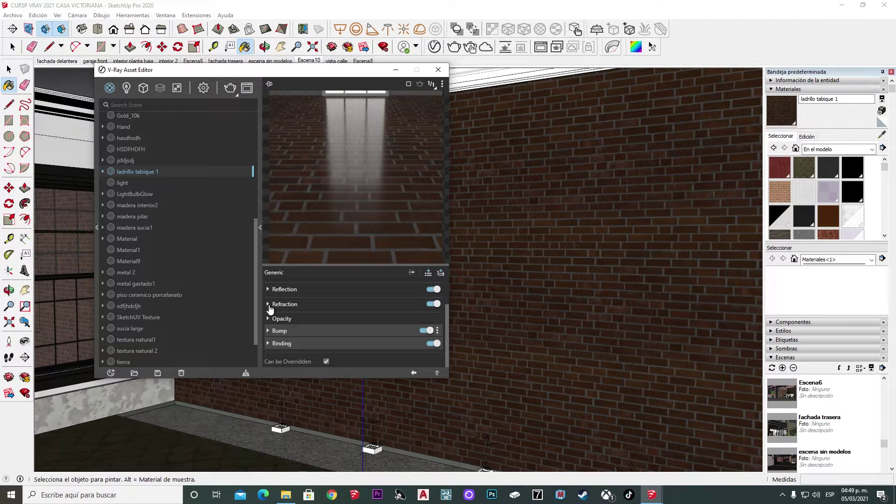
Load TexturesCom_PlainBricks6_1.5x1.5_1K_normal as a bitmap in the bump slot
{"action": "left_click", "coordinate": [269, 332]}
{"action": "left_click", "coordinate": [436, 344]}
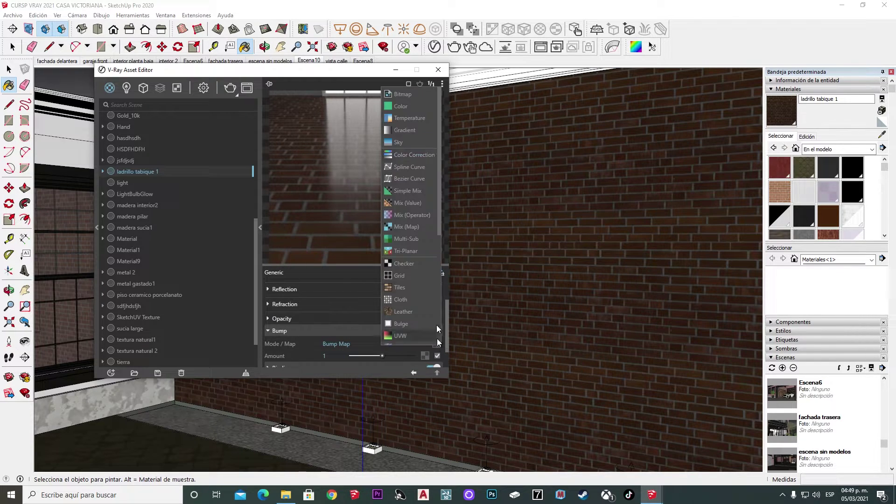
{"action": "left_click", "coordinate": [413, 93]}
{"action": "left_click", "coordinate": [659, 154]}
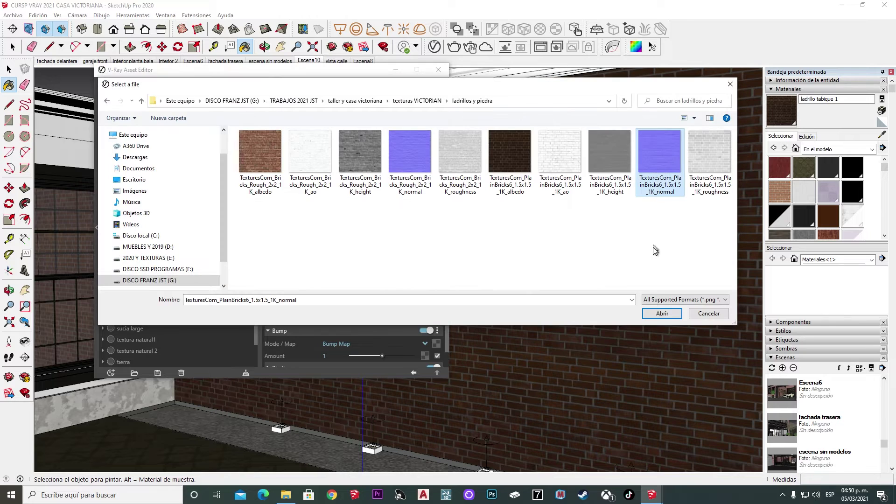
{"action": "left_click", "coordinate": [659, 315]}
{"action": "left_click", "coordinate": [413, 371]}
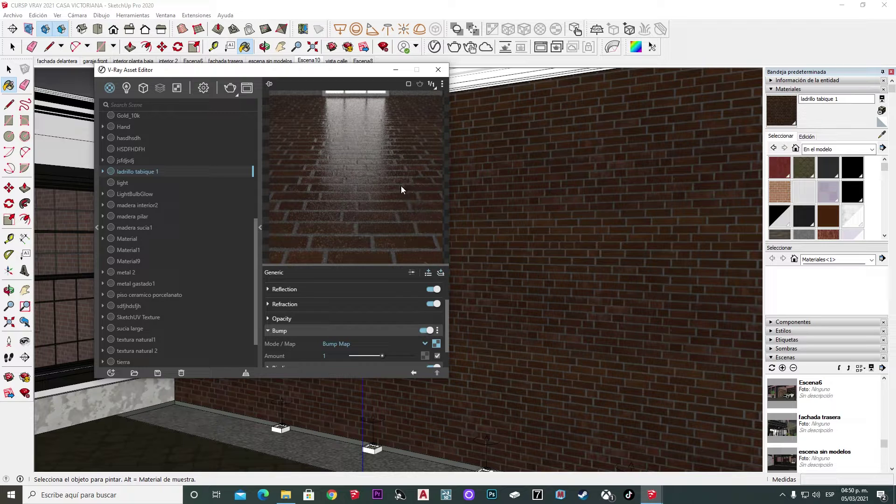
Set the bump amount to 2, recheck reflection, and return to the Select tool
{"action": "left_click", "coordinate": [327, 356]}
{"action": "type", "text": "2"}
{"action": "key", "text": "Return"}
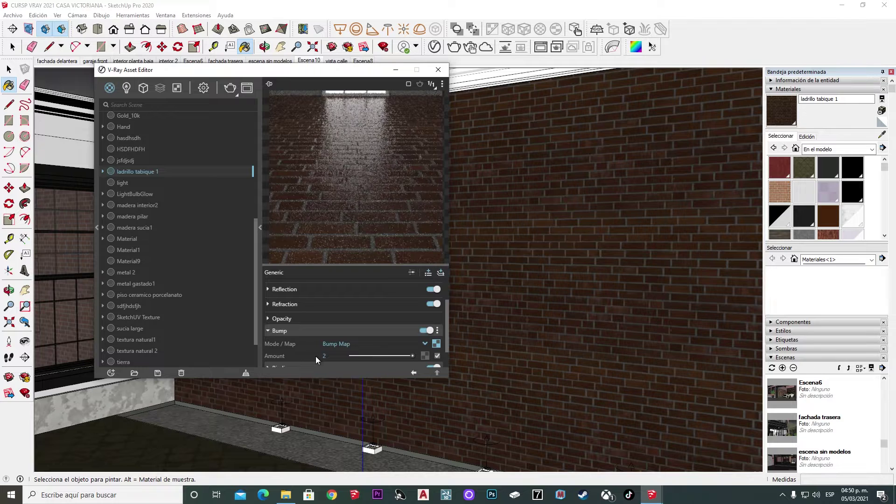
{"action": "scroll", "coordinate": [363, 310], "scroll_direction": "up", "scroll_amount": 2}
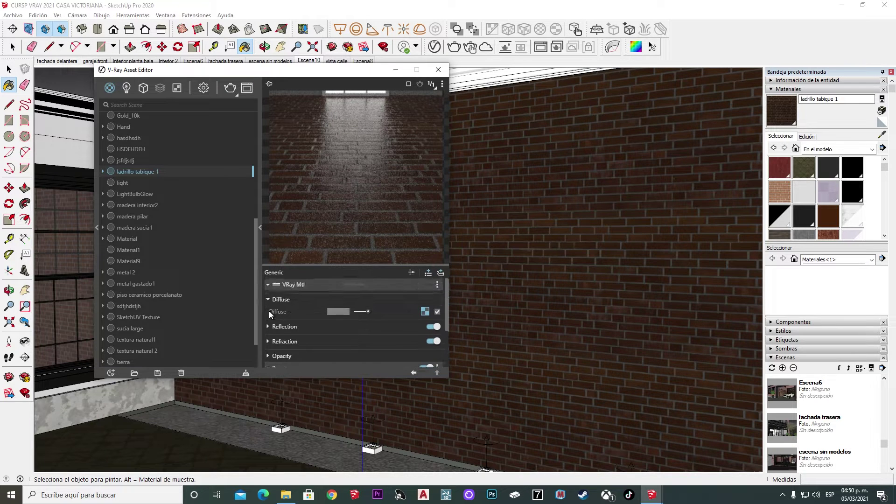
{"action": "left_click", "coordinate": [268, 328]}
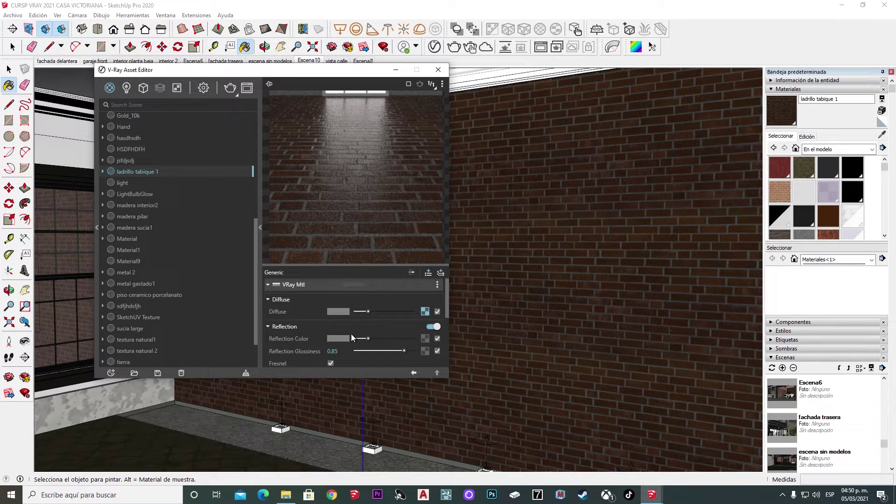
{"action": "scroll", "coordinate": [315, 331], "scroll_direction": "down", "scroll_amount": 3}
{"action": "scroll", "coordinate": [316, 331], "scroll_direction": "up", "scroll_amount": 3}
{"action": "left_click", "coordinate": [13, 48]}
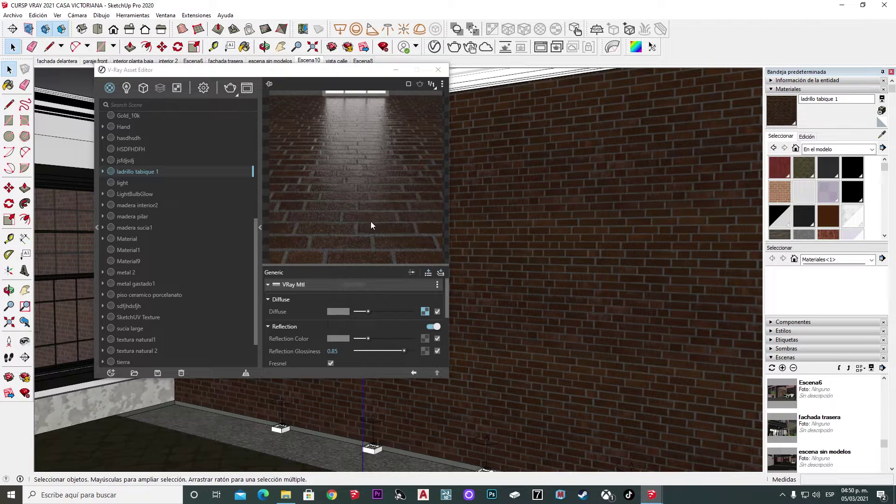
Launch Photoshop and open the PlainBricks6 AO and roughness TIF maps
{"action": "left_click", "coordinate": [492, 495]}
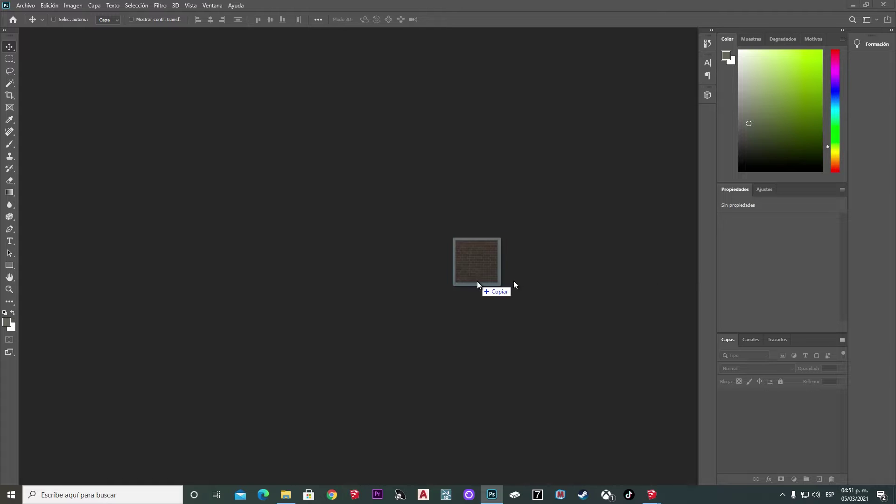
{"action": "left_click_drag", "start_coordinate": [477, 281], "coordinate": [472, 281]}
{"action": "left_click_drag", "start_coordinate": [542, 298], "coordinate": [637, 228]}
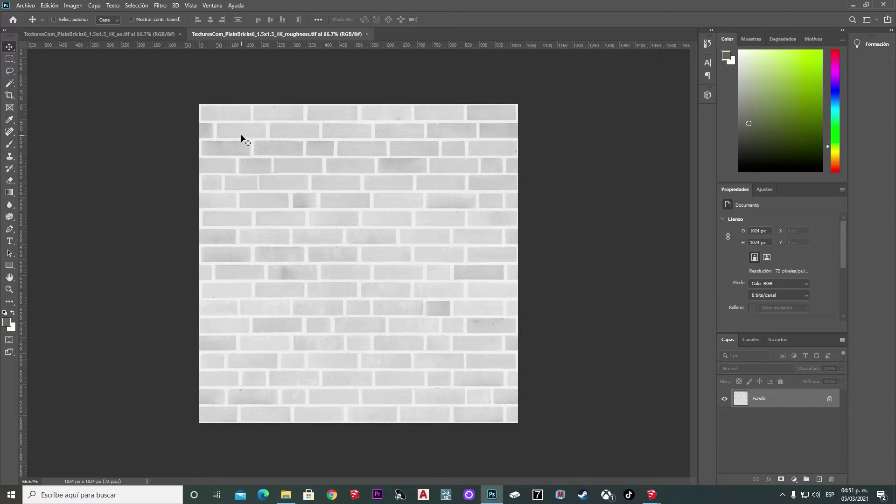
{"action": "left_click", "coordinate": [146, 37]}
{"action": "left_click", "coordinate": [237, 38]}
Compare the AO and roughness maps, then invert the roughness map into dark bricks
{"action": "left_click", "coordinate": [154, 36]}
{"action": "left_click", "coordinate": [244, 34]}
{"action": "left_click", "coordinate": [117, 34]}
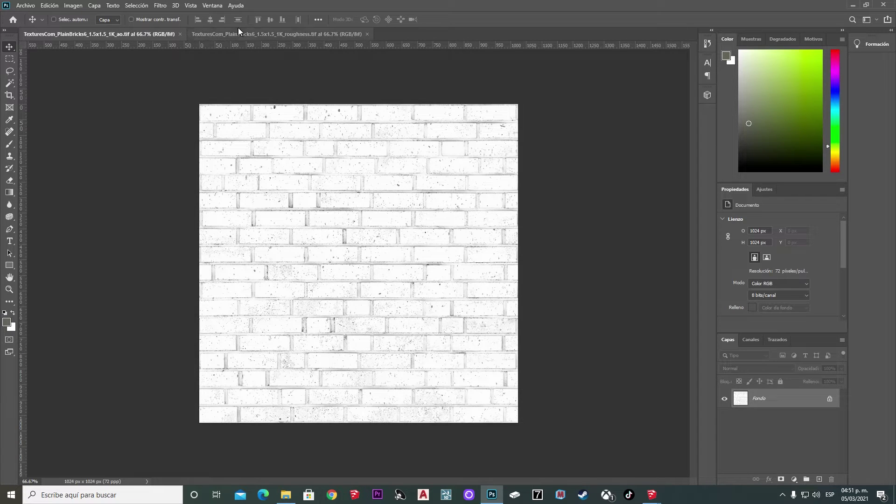
{"action": "left_click", "coordinate": [201, 34]}
{"action": "left_click", "coordinate": [73, 5]}
{"action": "mouse_move", "coordinate": [79, 29]}
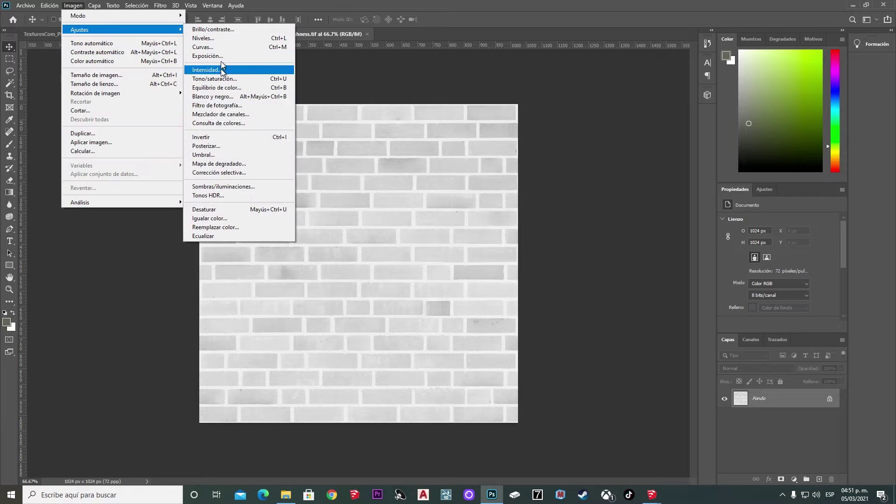
{"action": "left_click", "coordinate": [215, 139]}
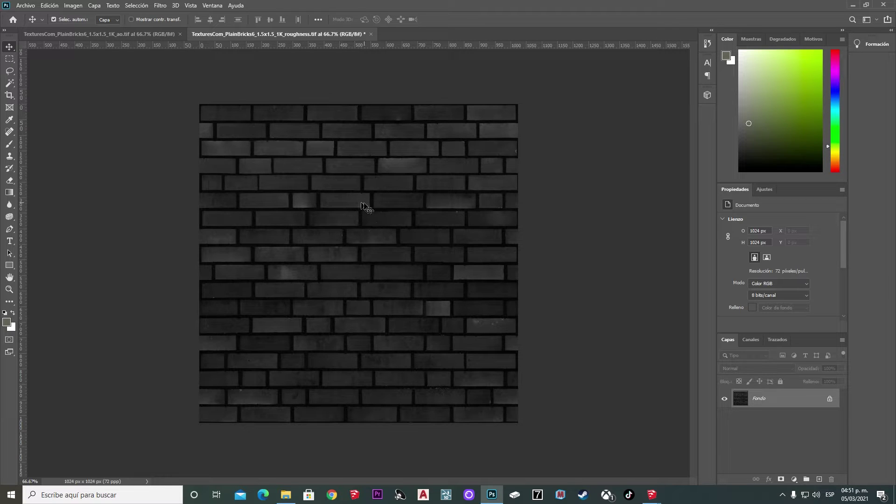
Paste the whole roughness map into the AO document as a Multiplicar layer, then hide it
{"action": "key", "text": "ctrl+a"}
{"action": "left_click_drag", "start_coordinate": [364, 205], "coordinate": [285, 193]}
{"action": "key", "text": "ctrl+v"}
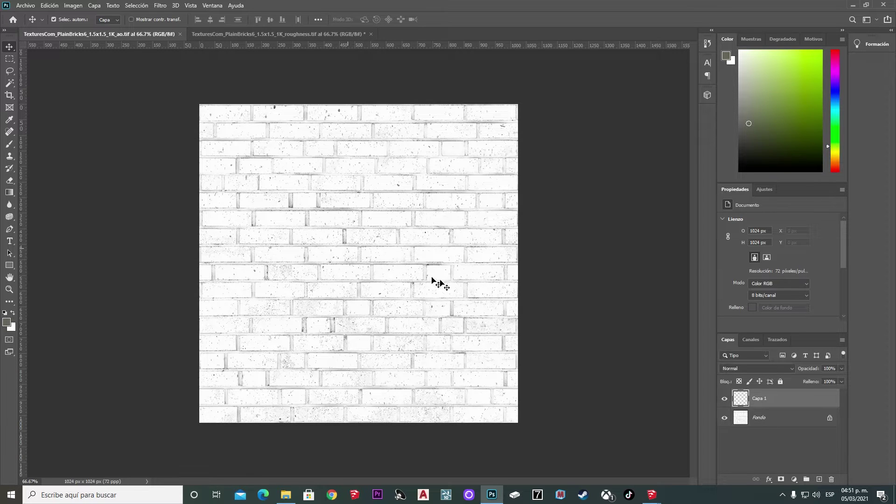
{"action": "left_click", "coordinate": [757, 369]}
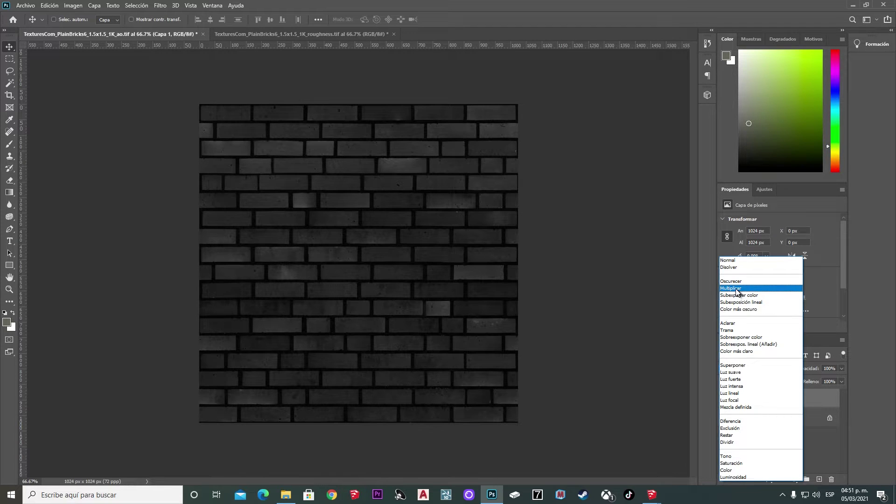
{"action": "left_click", "coordinate": [737, 289]}
{"action": "left_click", "coordinate": [760, 420]}
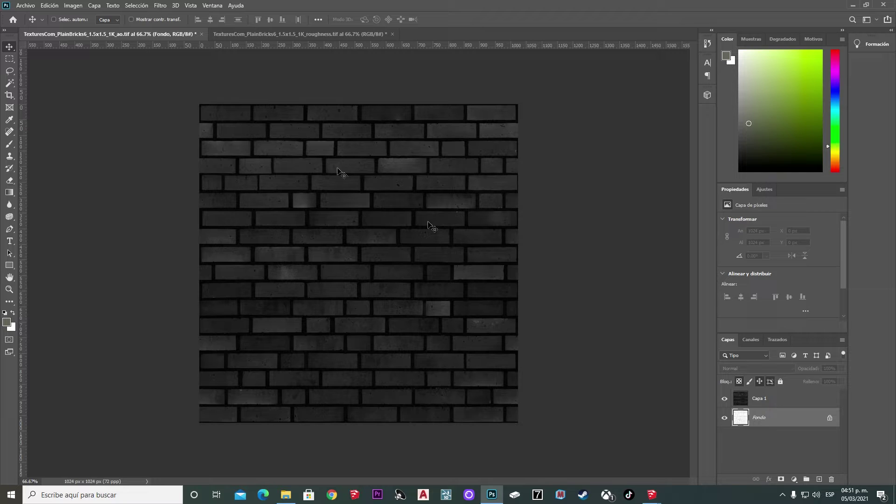
{"action": "left_click", "coordinate": [724, 399]}
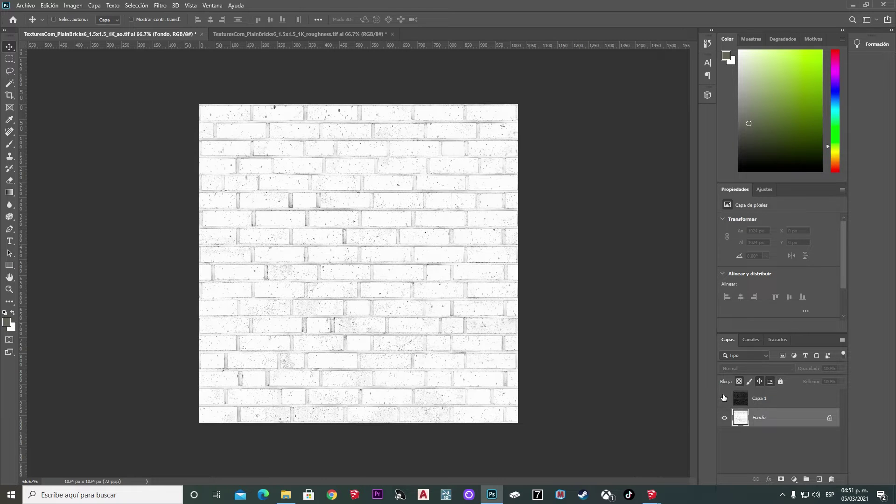
Boost the Fondo AO layer with Camera Raw (contrast +68, texture, clarity), then show the roughness layer
{"action": "left_click", "coordinate": [160, 5]}
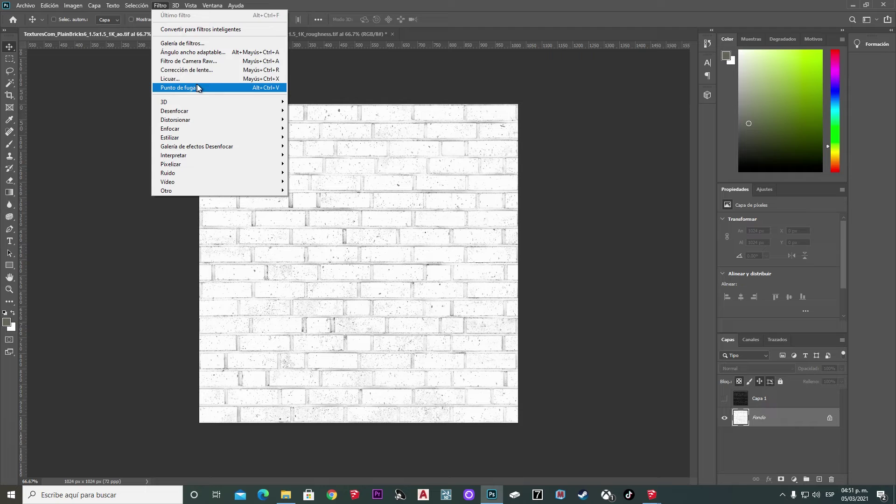
{"action": "left_click", "coordinate": [207, 61]}
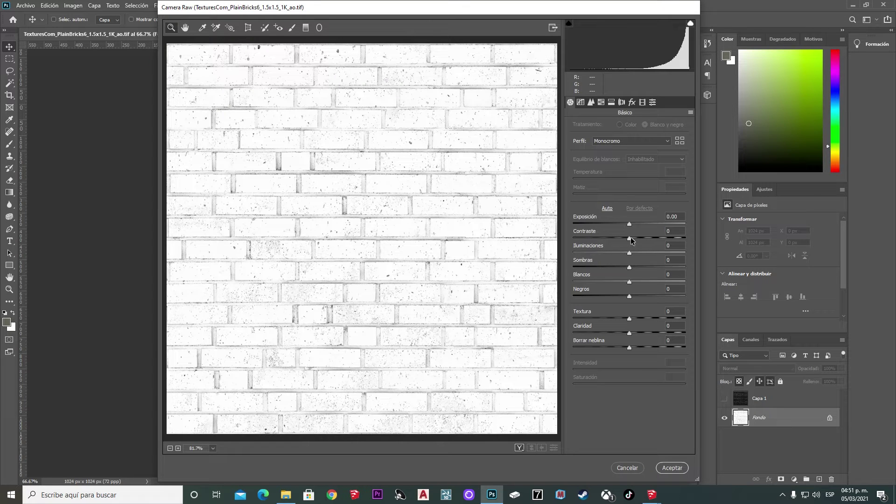
{"action": "left_click_drag", "start_coordinate": [630, 239], "coordinate": [666, 240]}
{"action": "left_click_drag", "start_coordinate": [629, 267], "coordinate": [601, 267]}
{"action": "left_click_drag", "start_coordinate": [630, 224], "coordinate": [615, 224]}
{"action": "mouse_move", "coordinate": [629, 319]}
{"action": "left_mouse_down"}
{"action": "mouse_move", "coordinate": [646, 319]}
{"action": "mouse_move", "coordinate": [645, 347]}
{"action": "left_mouse_up"}
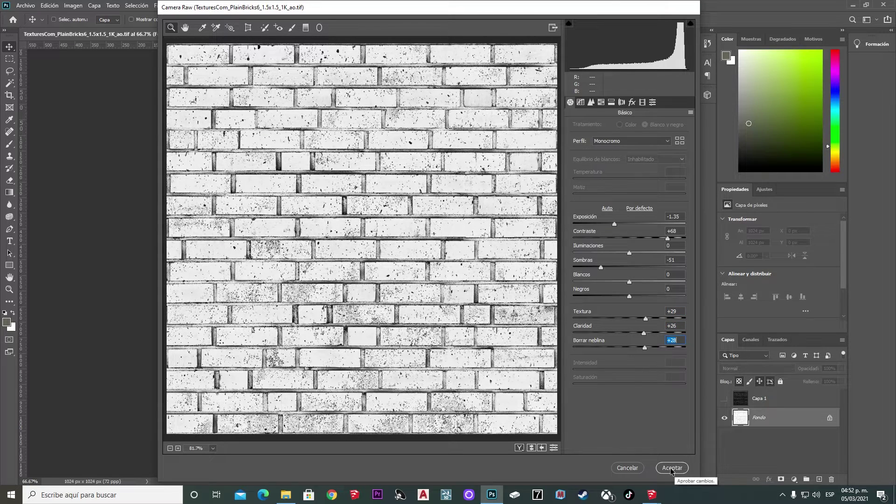
{"action": "double_click", "coordinate": [615, 224]}
{"action": "left_click", "coordinate": [672, 468]}
{"action": "left_click", "coordinate": [725, 398]}
{"action": "left_click", "coordinate": [765, 400]}
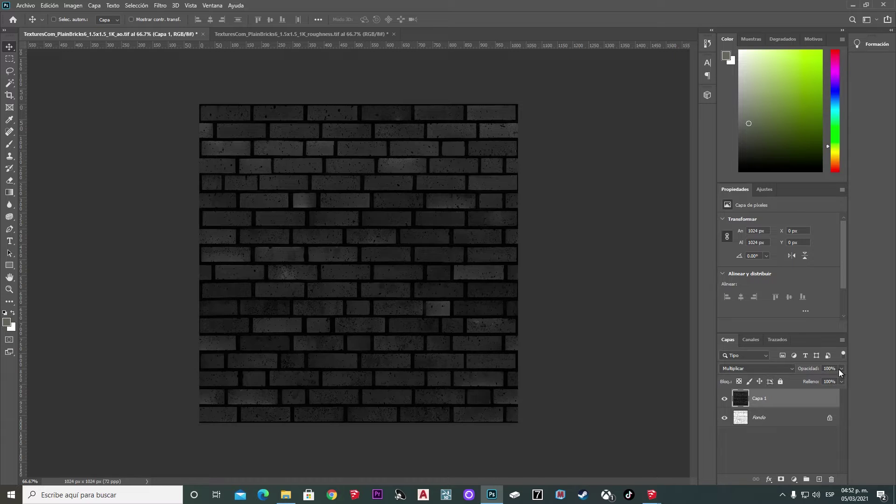
Lower the roughness layer opacity, raise Hue/Saturation lightness to +16, and flatten the image
{"action": "left_click_drag", "start_coordinate": [831, 380], "coordinate": [820, 381]}
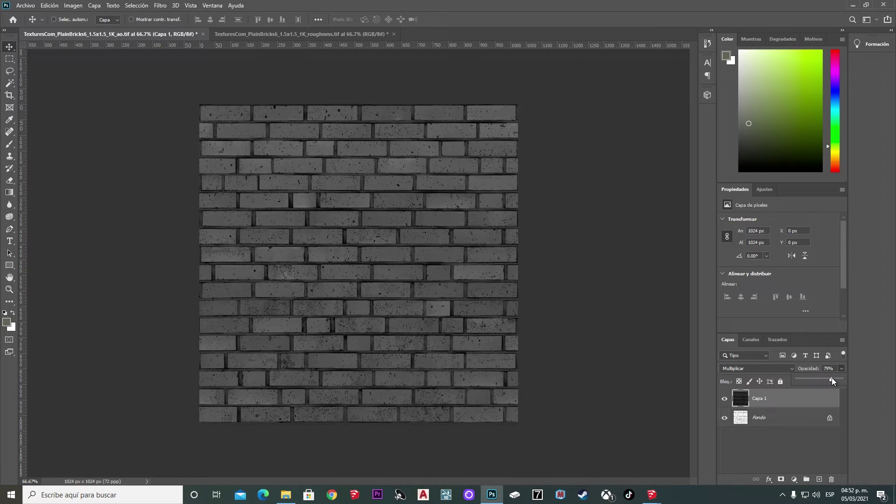
{"action": "key", "text": "ctrl+u"}
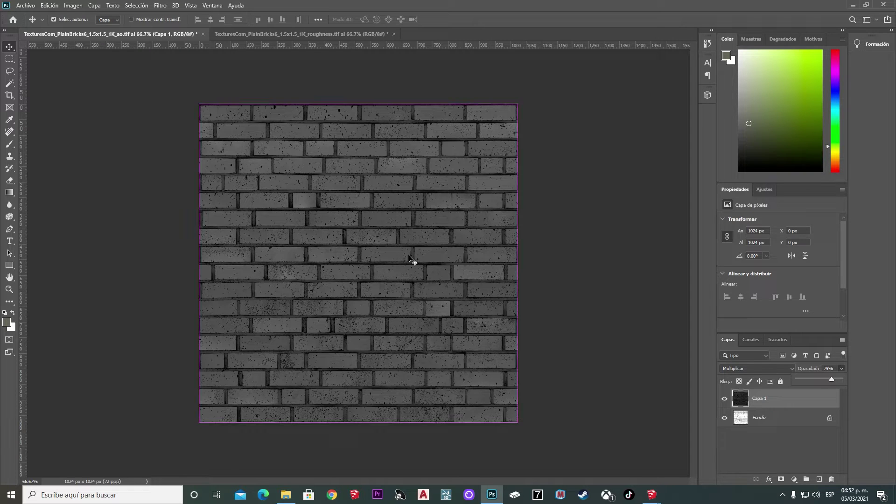
{"action": "left_click_drag", "start_coordinate": [673, 242], "coordinate": [680, 241]}
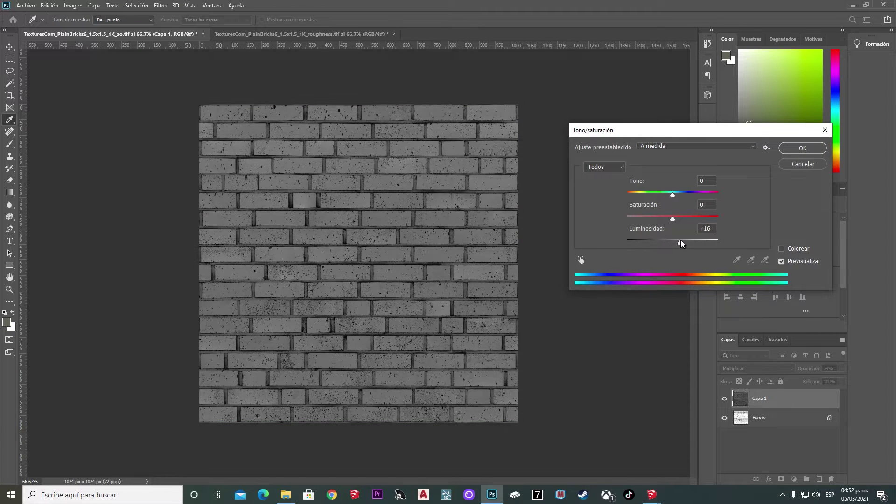
{"action": "left_click", "coordinate": [797, 147]}
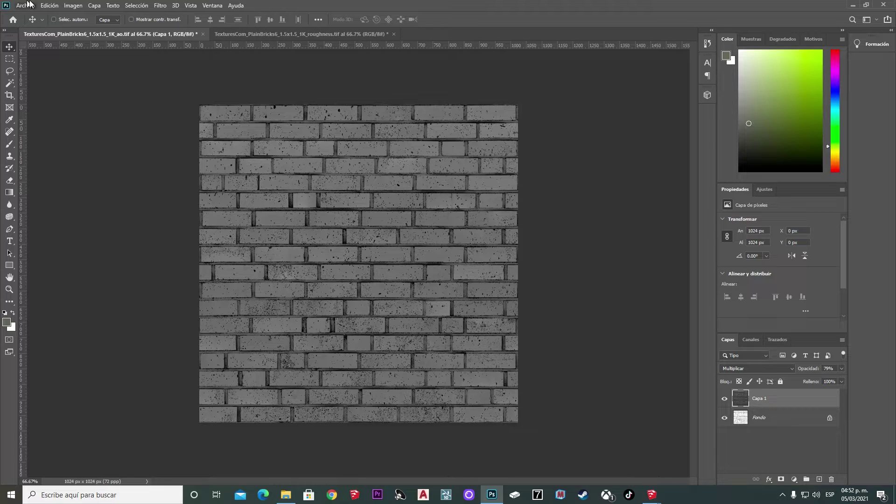
{"action": "right_click", "coordinate": [750, 400]}
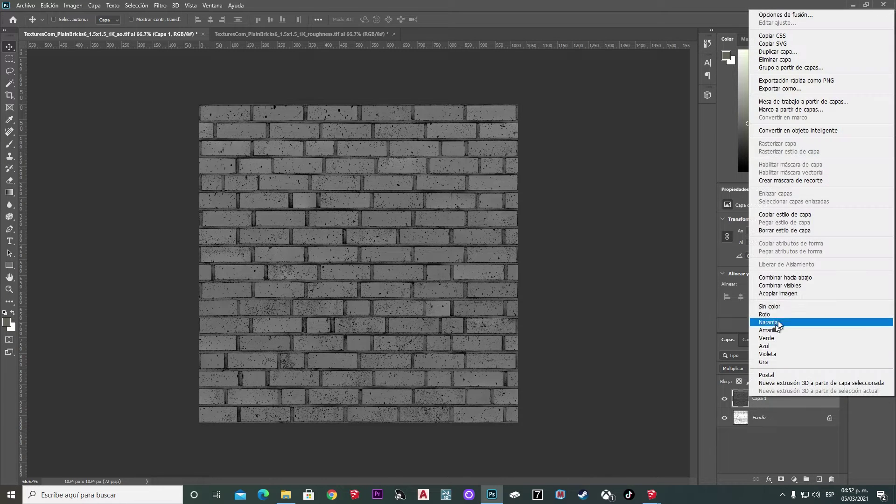
{"action": "left_click", "coordinate": [784, 286]}
Save the image as TIFF named TexturesCom_PlainBricks6_1.5x1.5_1K_GLOSS
{"action": "left_click", "coordinate": [27, 6]}
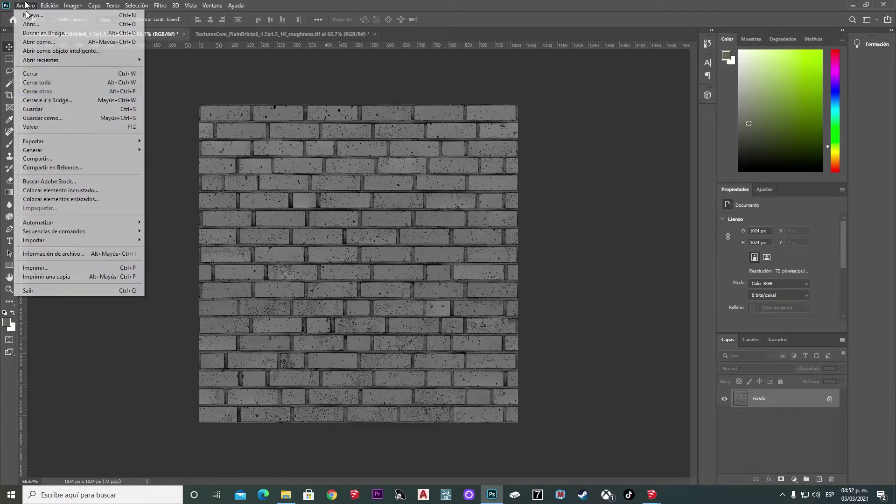
{"action": "left_click", "coordinate": [71, 119]}
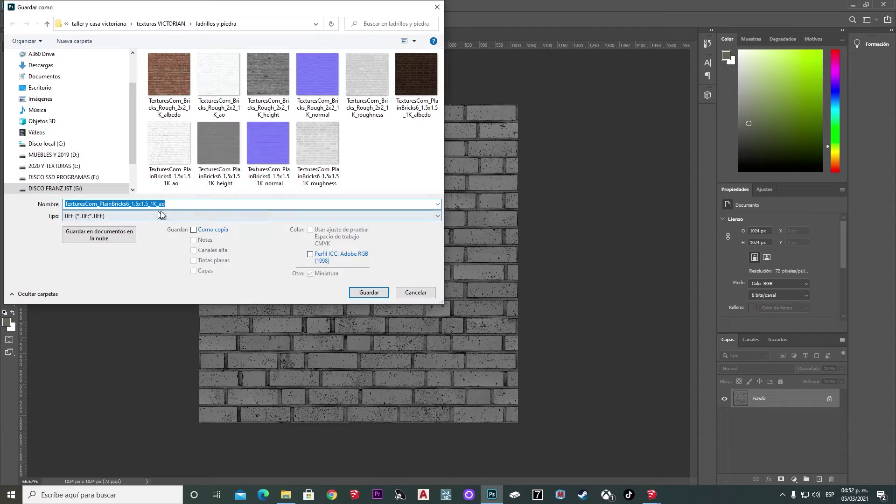
{"action": "left_click", "coordinate": [169, 217]}
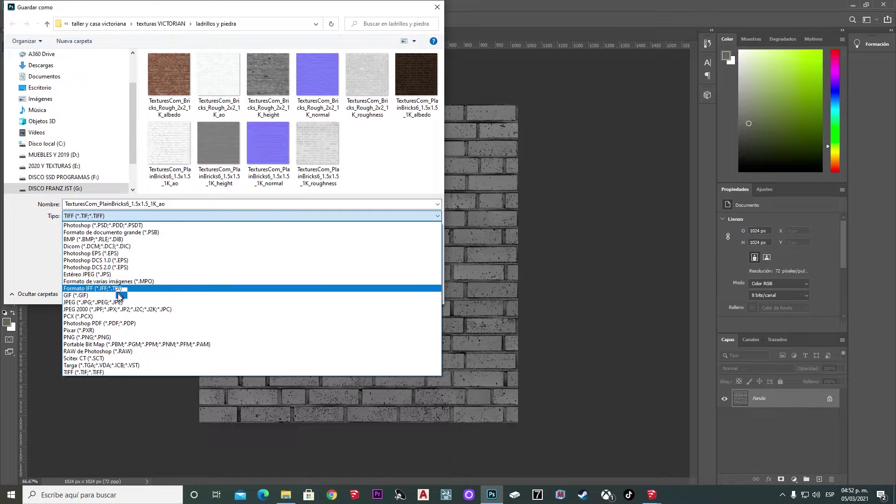
{"action": "left_click", "coordinate": [118, 302]}
{"action": "left_click", "coordinate": [159, 217]}
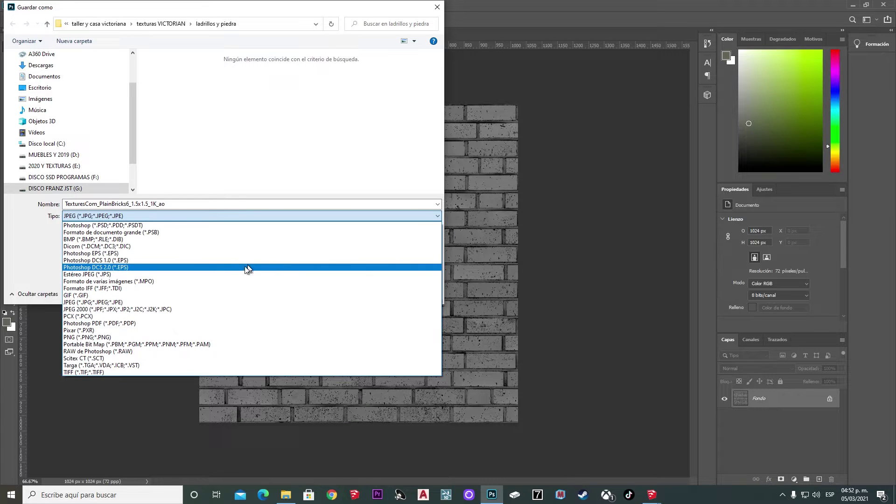
{"action": "left_click", "coordinate": [104, 373]}
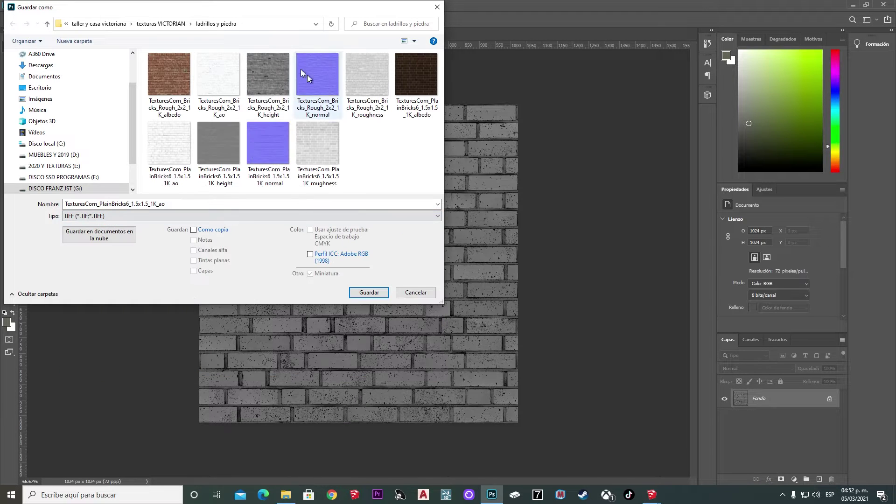
{"action": "double_click", "coordinate": [214, 204]}
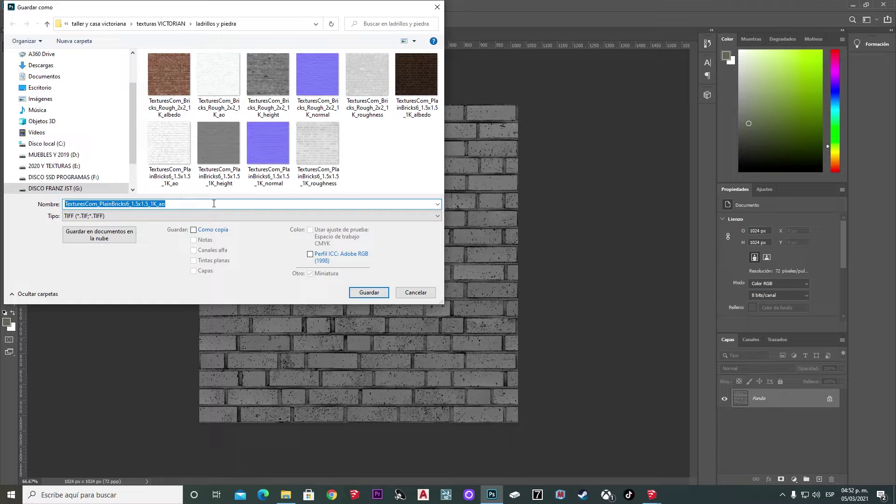
{"action": "left_click", "coordinate": [214, 204]}
{"action": "key", "text": "BackSpace"}
{"action": "key", "text": "BackSpace"}
{"action": "type", "text": "GLOSS"}
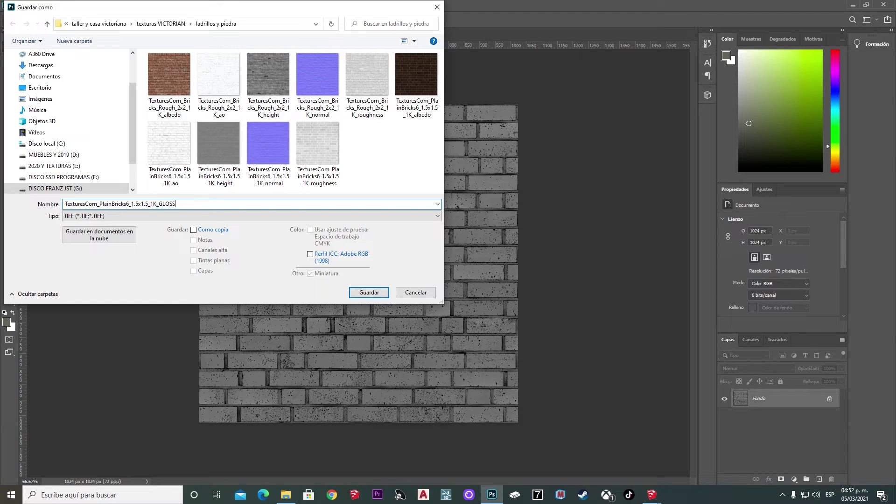
{"action": "left_click", "coordinate": [382, 295]}
{"action": "key", "text": "alt+Tab"}
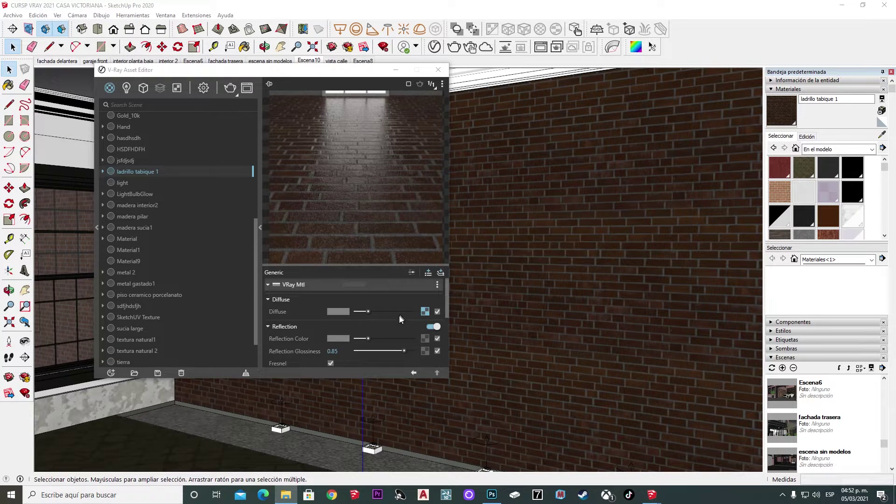
Load the GLOSS file as a Bitmap map on Reflection Glossiness
{"action": "scroll", "coordinate": [386, 329], "scroll_direction": "down", "scroll_amount": 2}
{"action": "scroll", "coordinate": [388, 321], "scroll_direction": "up", "scroll_amount": 2}
{"action": "scroll", "coordinate": [329, 343], "scroll_direction": "down", "scroll_amount": 1}
{"action": "left_click", "coordinate": [425, 305]}
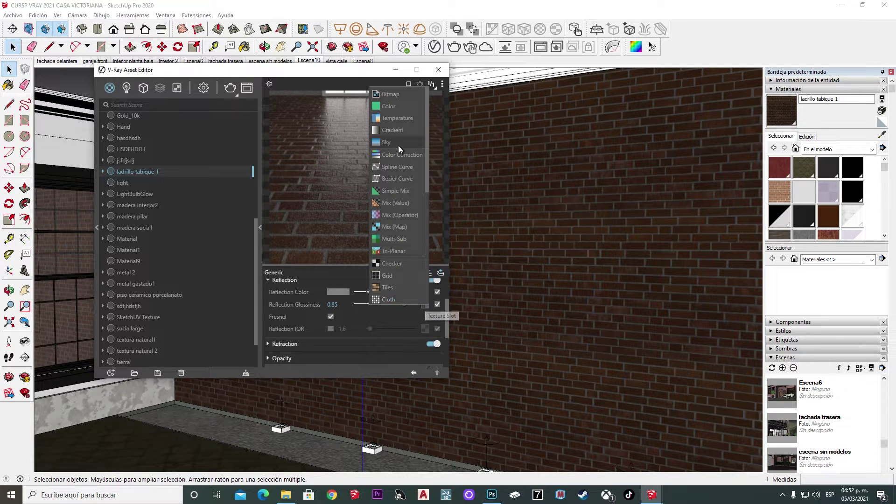
{"action": "left_click", "coordinate": [399, 96]}
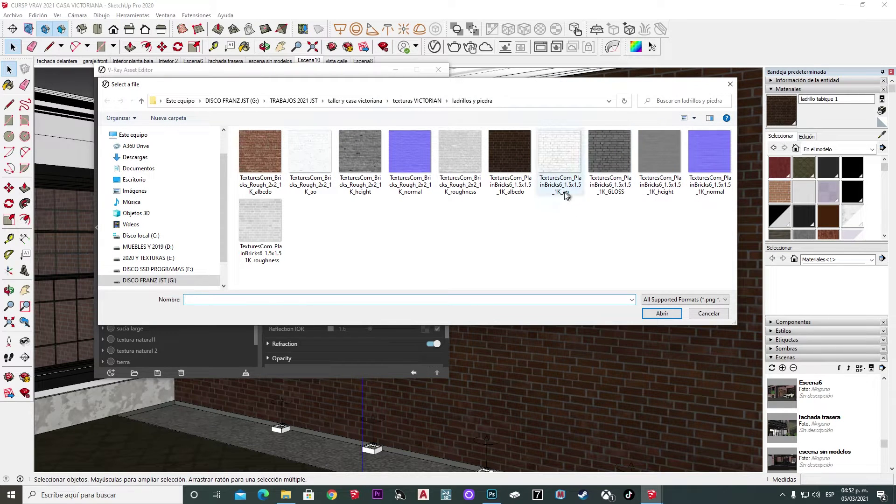
{"action": "left_click", "coordinate": [605, 192]}
{"action": "left_click", "coordinate": [662, 314]}
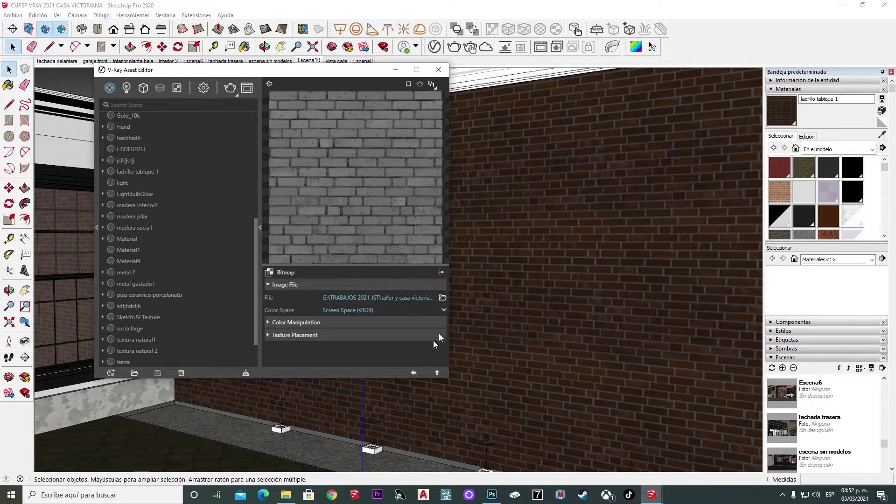
{"action": "left_click", "coordinate": [413, 373]}
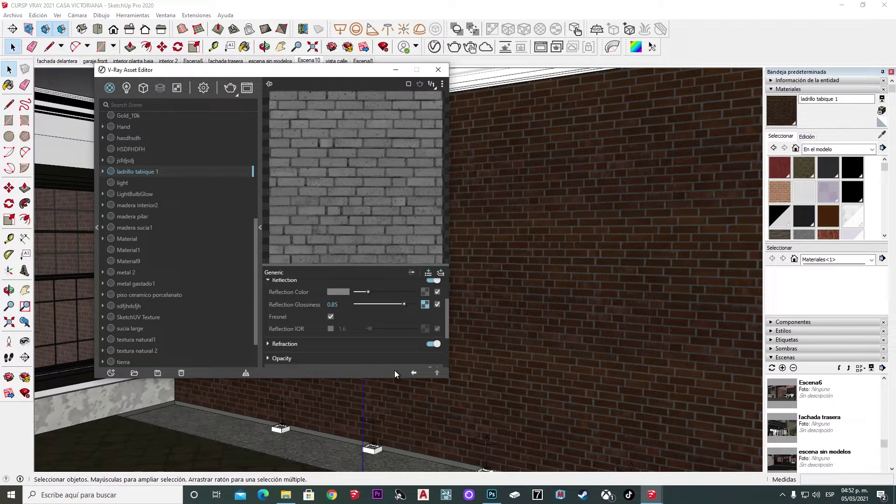
Adjust the reflection colour, set the glossiness map to Rendering Space (Linear), and expand Bump
{"action": "scroll", "coordinate": [403, 322], "scroll_direction": "up", "scroll_amount": 2}
{"action": "scroll", "coordinate": [404, 326], "scroll_direction": "down", "scroll_amount": 2}
{"action": "mouse_move", "coordinate": [369, 292]}
{"action": "left_mouse_down"}
{"action": "mouse_move", "coordinate": [394, 291]}
{"action": "mouse_move", "coordinate": [423, 307]}
{"action": "mouse_move", "coordinate": [378, 291]}
{"action": "mouse_move", "coordinate": [396, 292]}
{"action": "left_mouse_up"}
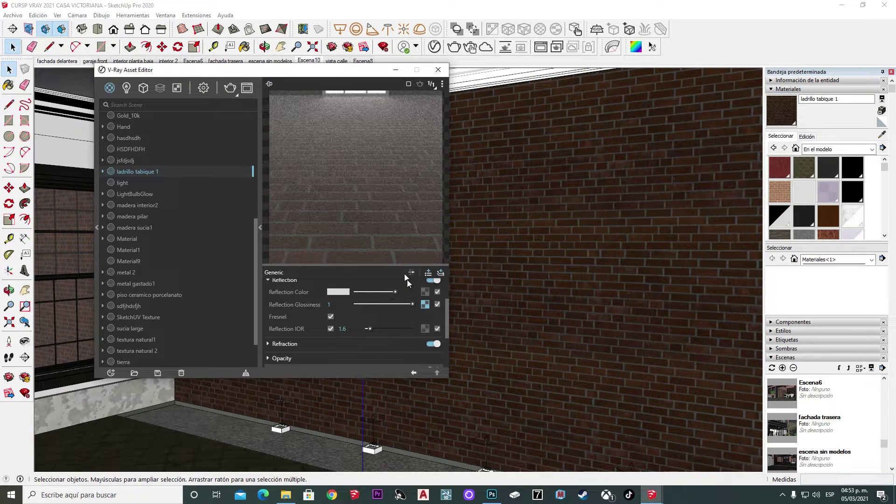
{"action": "left_click_drag", "start_coordinate": [386, 292], "coordinate": [381, 291]}
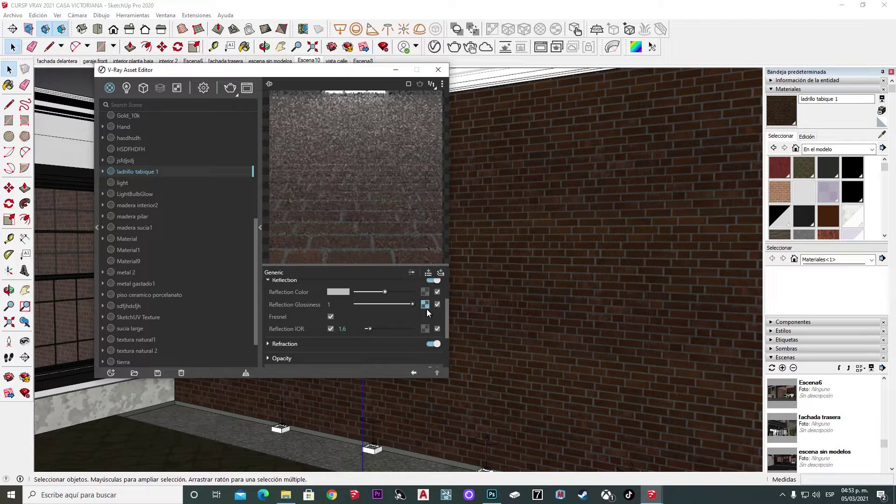
{"action": "left_click", "coordinate": [425, 305]}
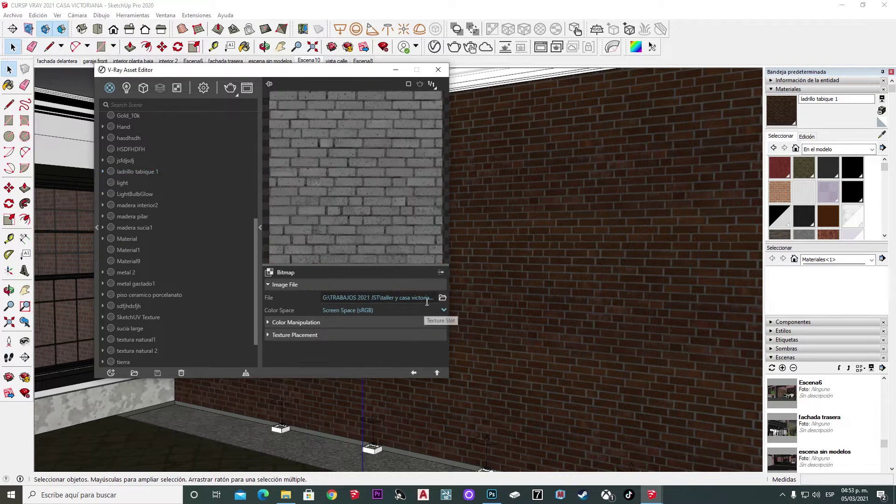
{"action": "left_click", "coordinate": [420, 310]}
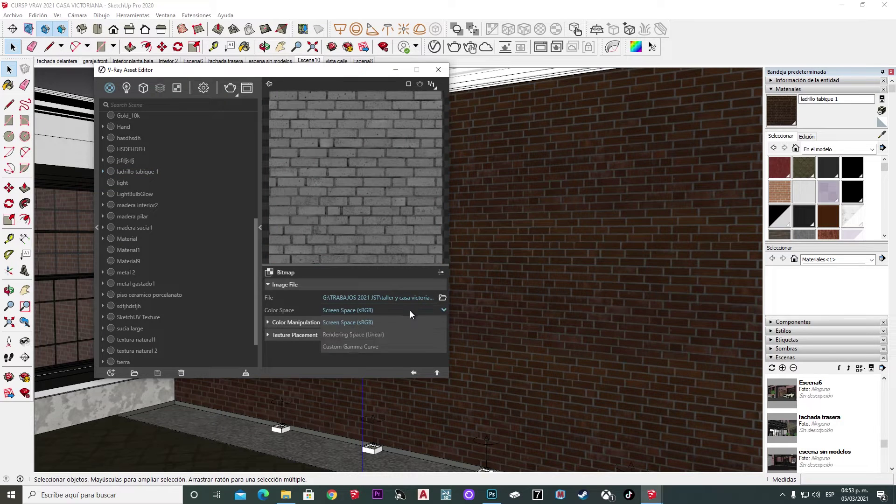
{"action": "left_click", "coordinate": [353, 335]}
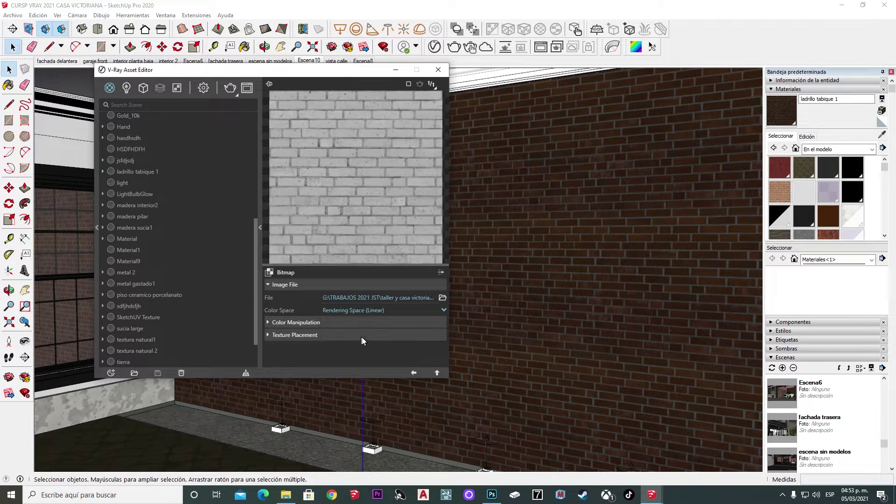
{"action": "left_click", "coordinate": [413, 372]}
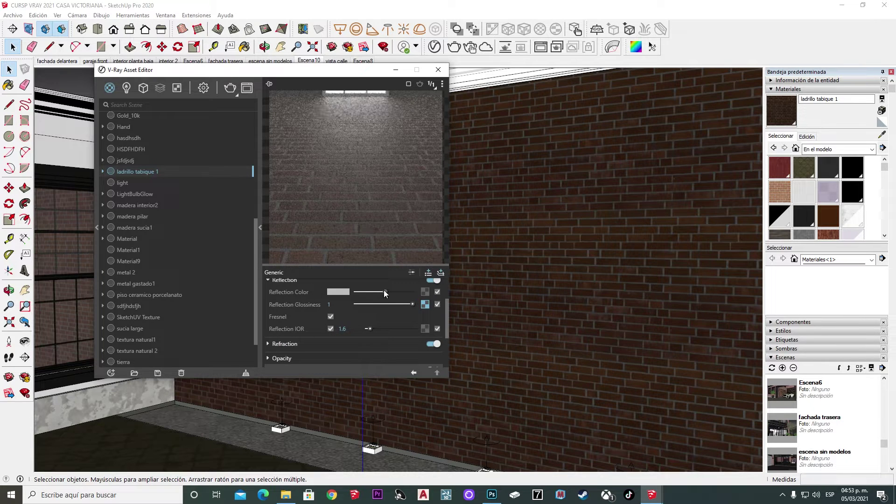
{"action": "scroll", "coordinate": [374, 330], "scroll_direction": "down", "scroll_amount": 1}
{"action": "left_click", "coordinate": [374, 327]}
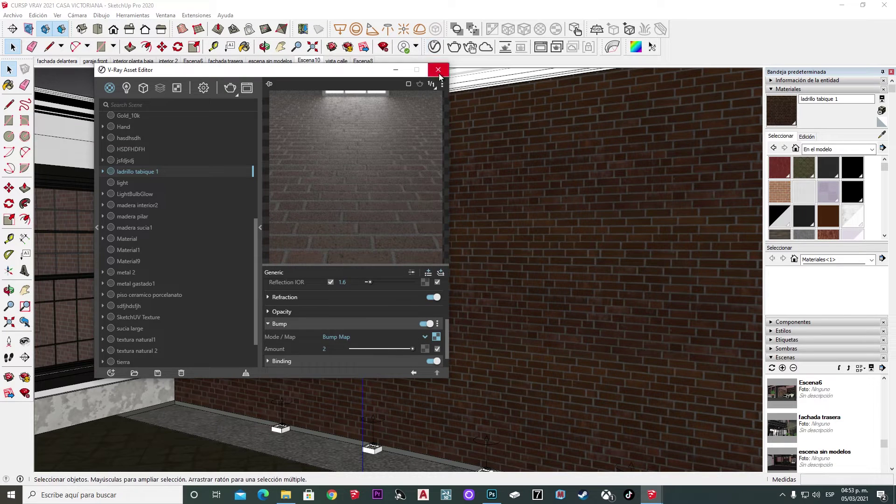
{"action": "scroll", "coordinate": [364, 322], "scroll_direction": "down", "scroll_amount": 1}
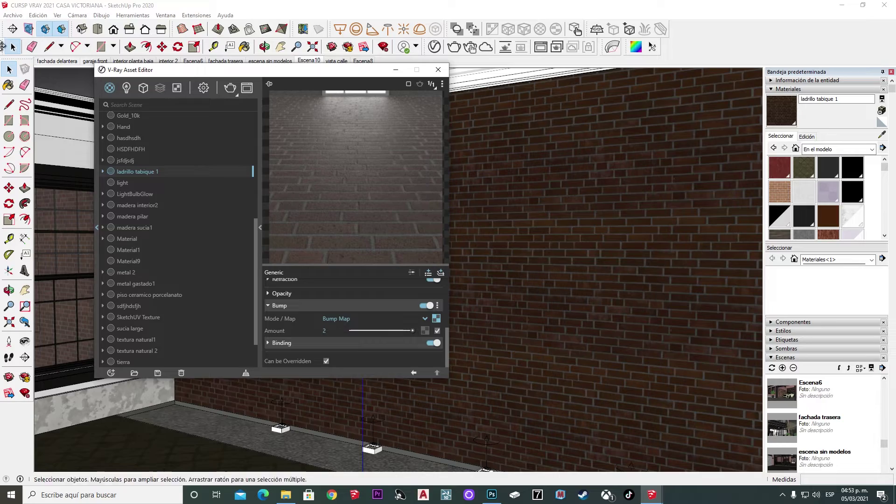
Test-render the brick wall, then set the 'ladrillo tabique 1' texture size to 1.6 m
{"action": "left_click", "coordinate": [454, 47]}
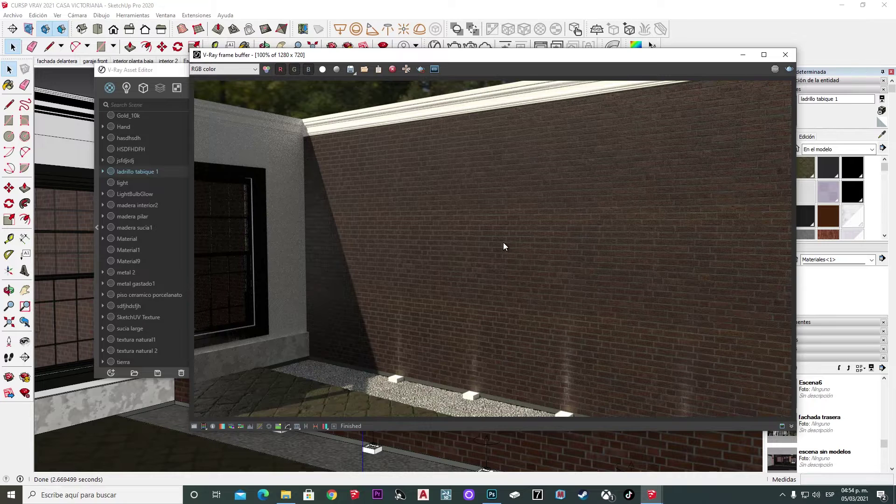
{"action": "left_click", "coordinate": [785, 55]}
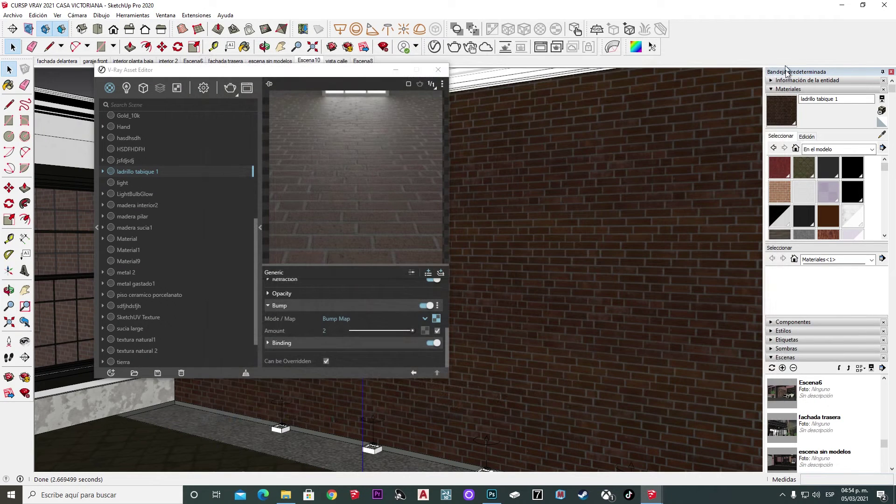
{"action": "left_click", "coordinate": [807, 136]}
{"action": "double_click", "coordinate": [803, 242]}
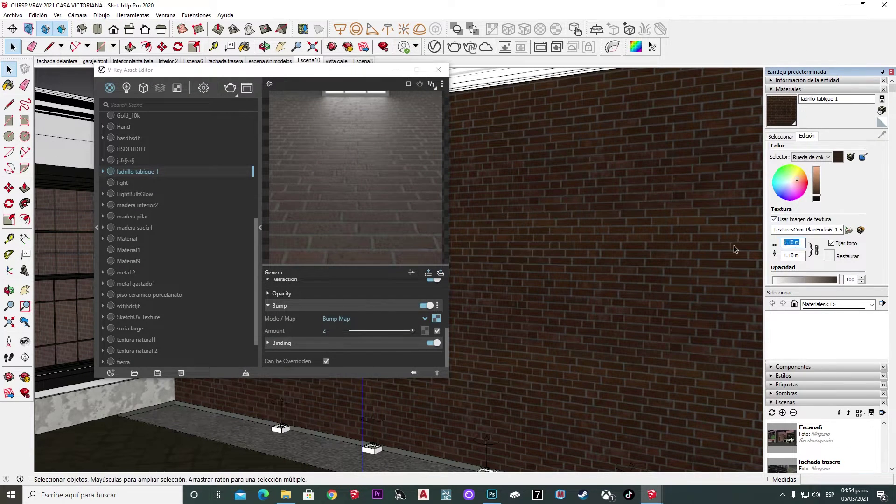
{"action": "type", "text": "1.6"}
{"action": "key", "text": "Return"}
{"action": "left_click", "coordinate": [438, 70]}
Select the dome light and move it, then orbit back toward the brick wall
{"action": "mouse_move", "coordinate": [294, 243]}
{"action": "middle_mouse_down"}
{"action": "mouse_move", "coordinate": [296, 314]}
{"action": "mouse_move", "coordinate": [506, 250]}
{"action": "mouse_move", "coordinate": [173, 333]}
{"action": "middle_mouse_up"}
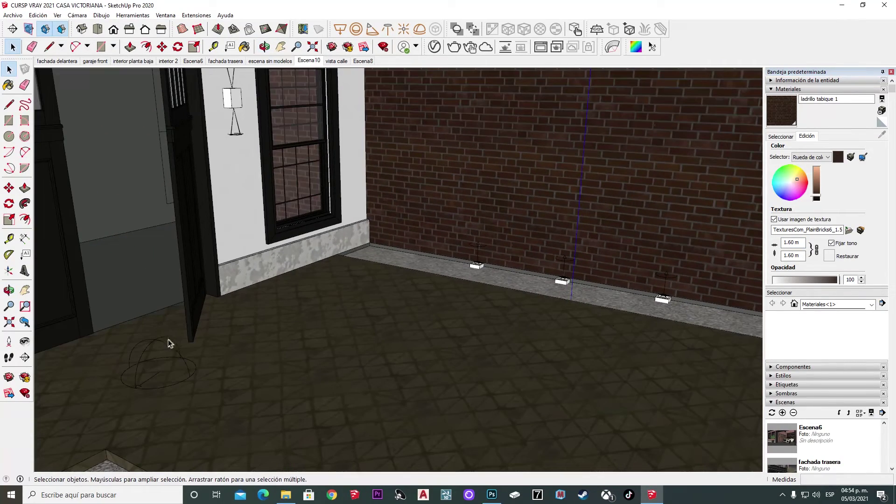
{"action": "left_click", "coordinate": [175, 351]}
{"action": "left_click", "coordinate": [154, 345]}
{"action": "key", "text": "m"}
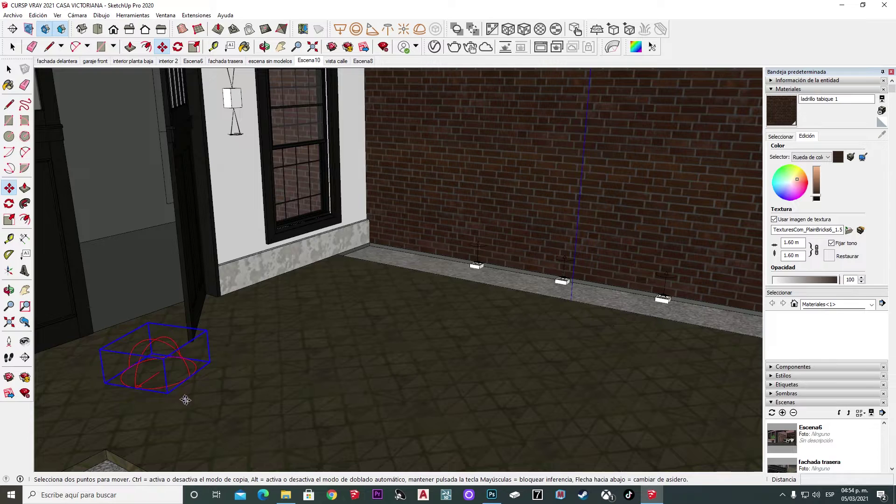
{"action": "left_click", "coordinate": [205, 394]}
{"action": "mouse_move", "coordinate": [543, 340]}
{"action": "middle_mouse_down"}
{"action": "mouse_move", "coordinate": [604, 354]}
{"action": "mouse_move", "coordinate": [406, 434]}
{"action": "middle_mouse_up"}
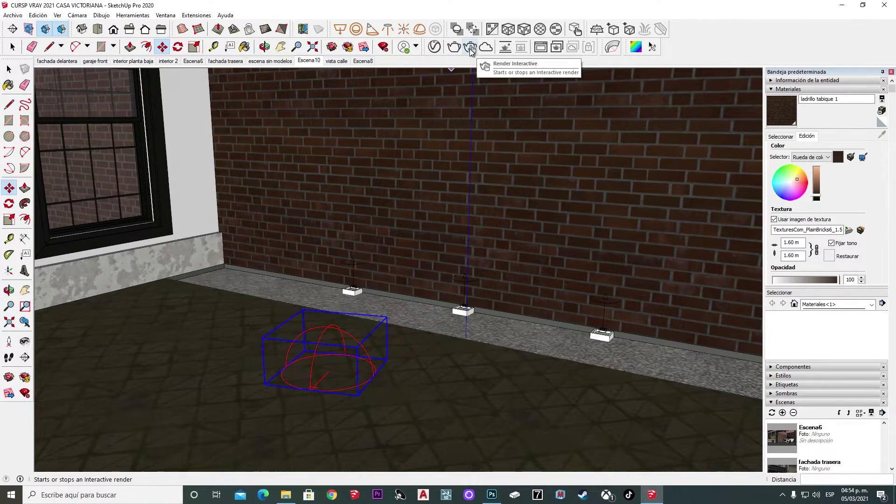
{"action": "middle_click_drag", "start_coordinate": [411, 182], "coordinate": [410, 211]}
{"action": "key", "text": "space"}
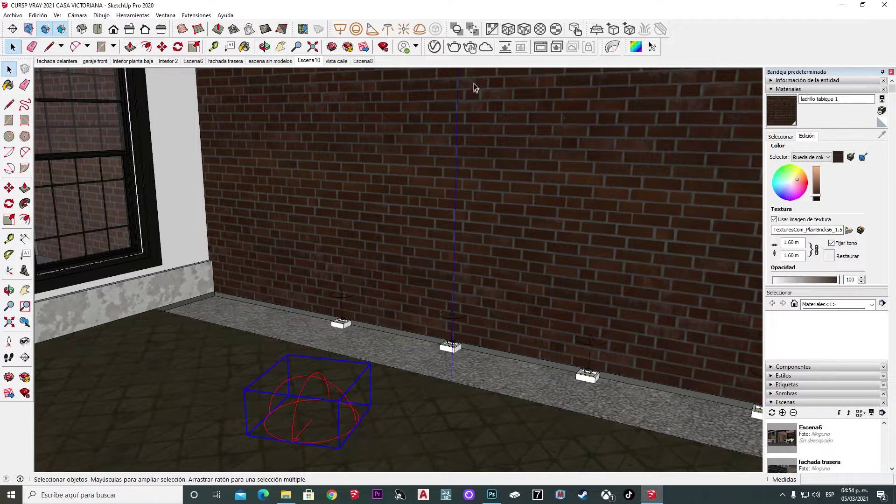
Start an interactive V-Ray render and rotate the dome light by 15°
{"action": "left_click", "coordinate": [434, 47]}
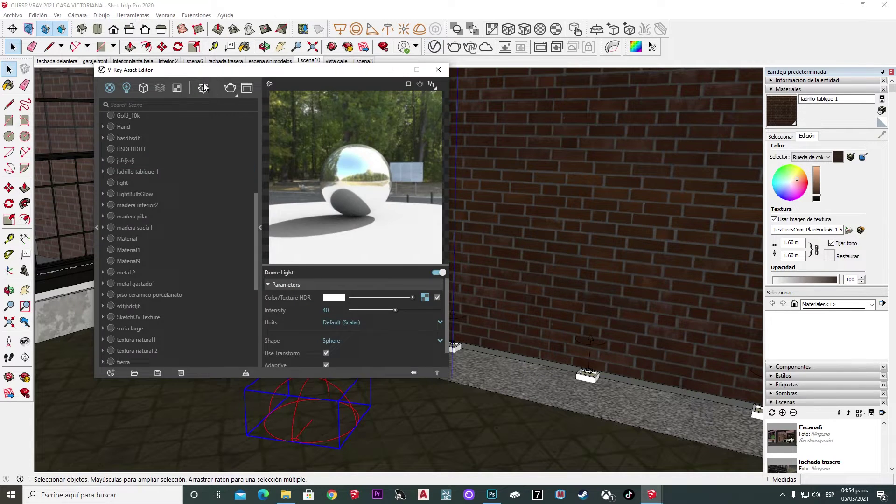
{"action": "left_click", "coordinate": [204, 88]}
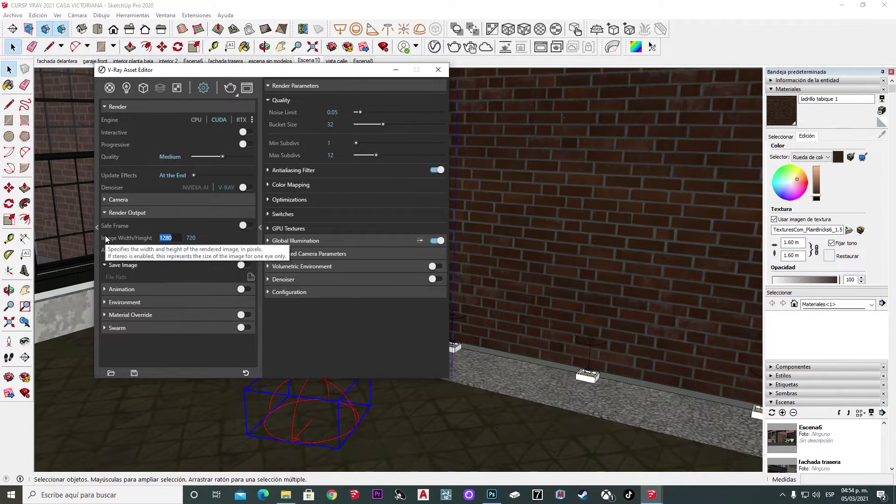
{"action": "left_click", "coordinate": [470, 46]}
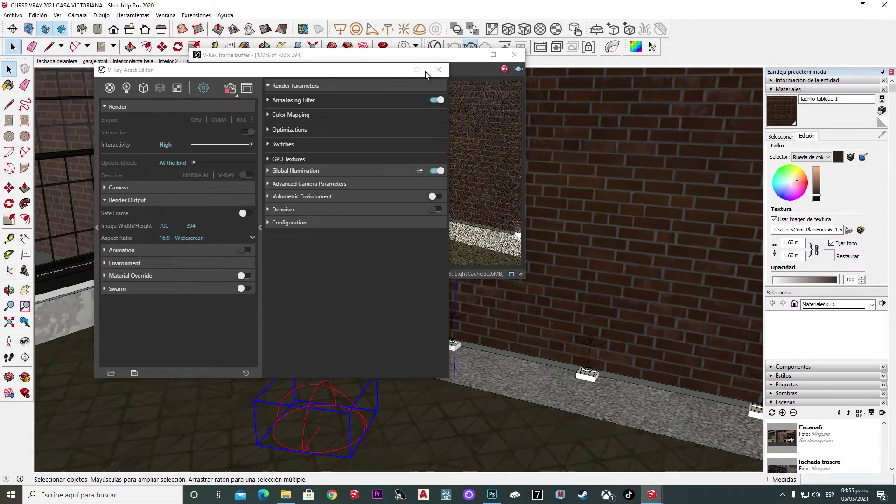
{"action": "mouse_move", "coordinate": [383, 337]}
{"action": "middle_mouse_down"}
{"action": "mouse_move", "coordinate": [426, 351]}
{"action": "mouse_move", "coordinate": [432, 390]}
{"action": "mouse_move", "coordinate": [421, 395]}
{"action": "middle_mouse_up"}
{"action": "key", "text": "q"}
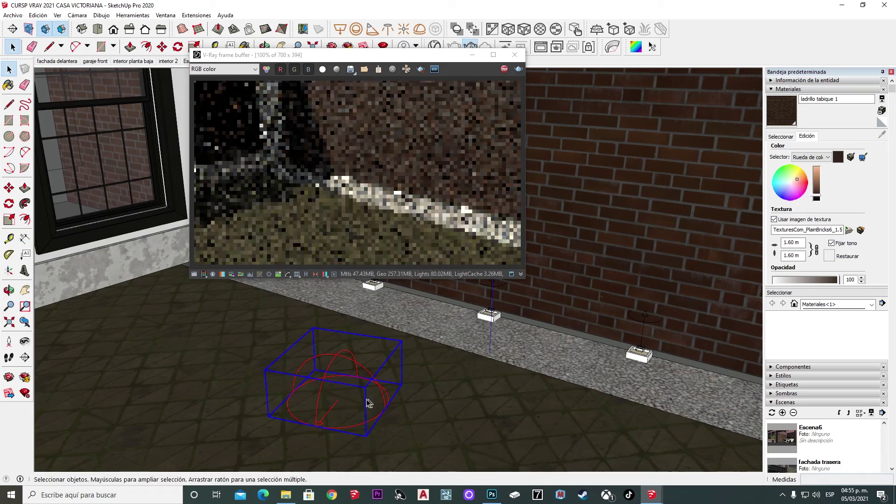
{"action": "left_click", "coordinate": [338, 400]}
{"action": "left_click", "coordinate": [425, 406]}
{"action": "left_click", "coordinate": [422, 392]}
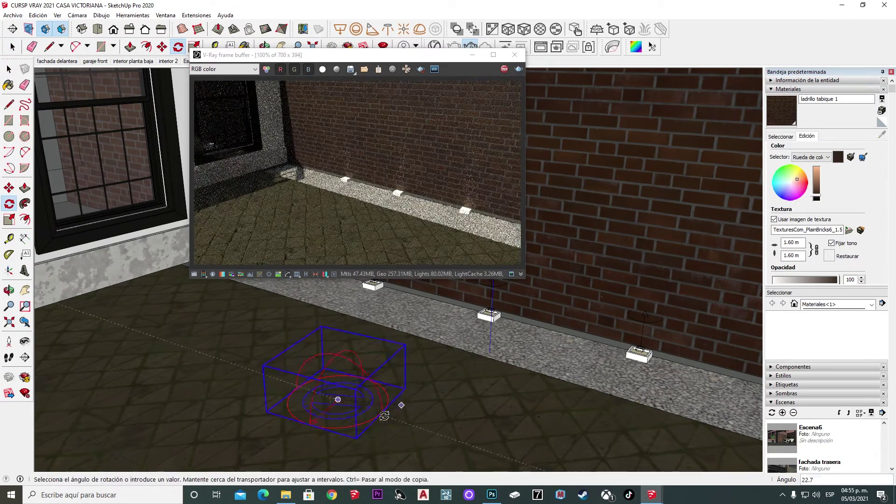
Rotate the dome light a further step to 30°, then stop and close the interactive render
{"action": "middle_click_drag", "start_coordinate": [361, 391], "coordinate": [270, 455]}
{"action": "left_click", "coordinate": [329, 440]}
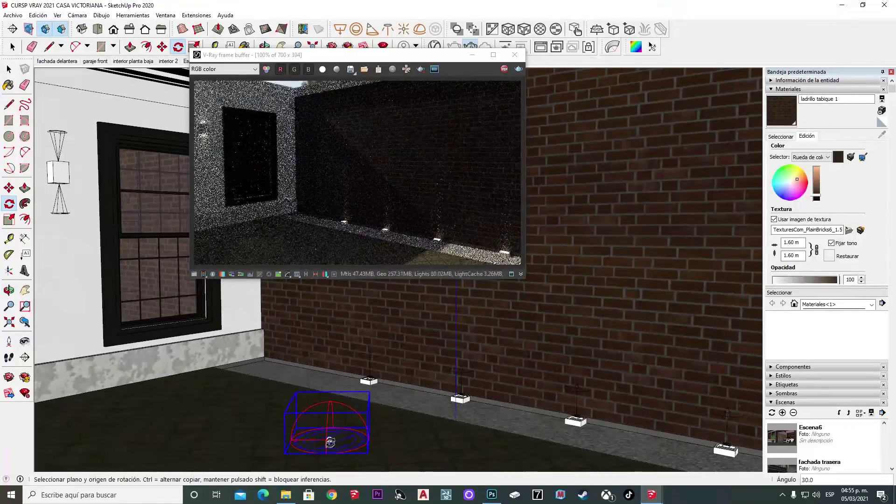
{"action": "left_click", "coordinate": [230, 426]}
{"action": "left_click", "coordinate": [260, 424]}
{"action": "key", "text": "space"}
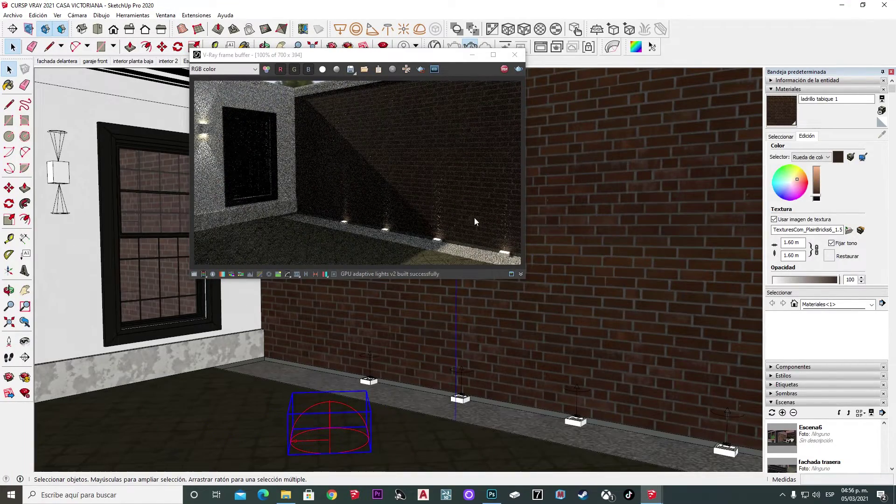
{"action": "left_click", "coordinate": [504, 69]}
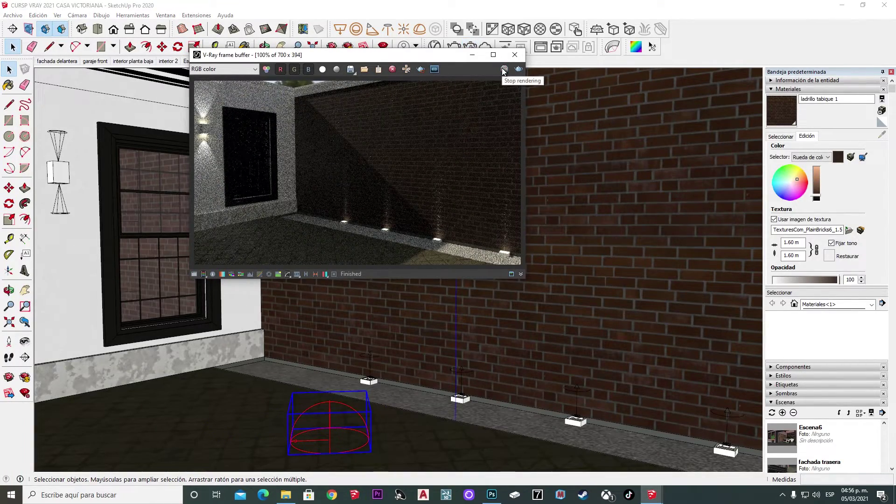
{"action": "left_click", "coordinate": [515, 55]}
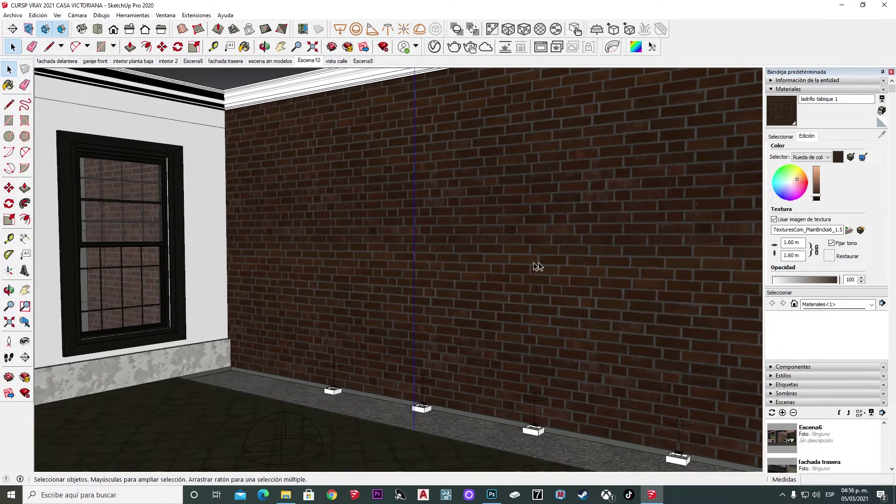
Pan along the brick wall, check render settings, and start a 1280×720 render
{"action": "middle_click_drag", "start_coordinate": [538, 267], "coordinate": [474, 256], "text": "shift"}
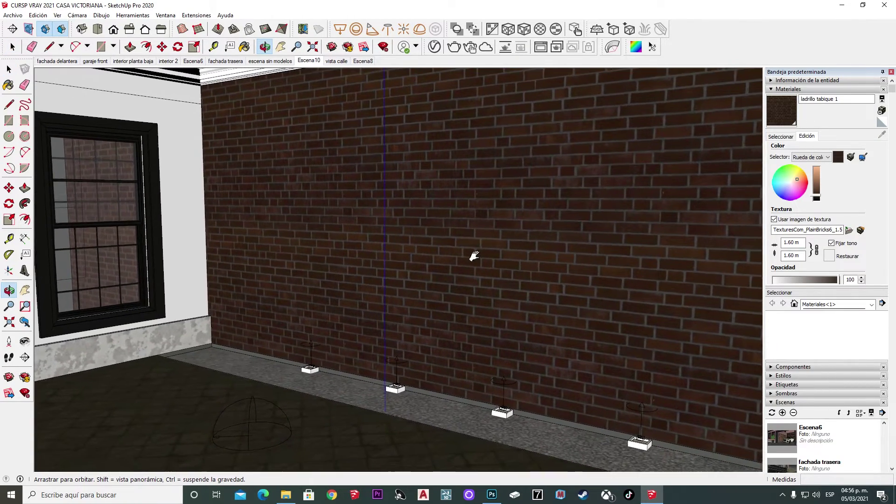
{"action": "middle_click_drag", "start_coordinate": [474, 256], "coordinate": [464, 258], "text": "shift"}
{"action": "key", "text": "space"}
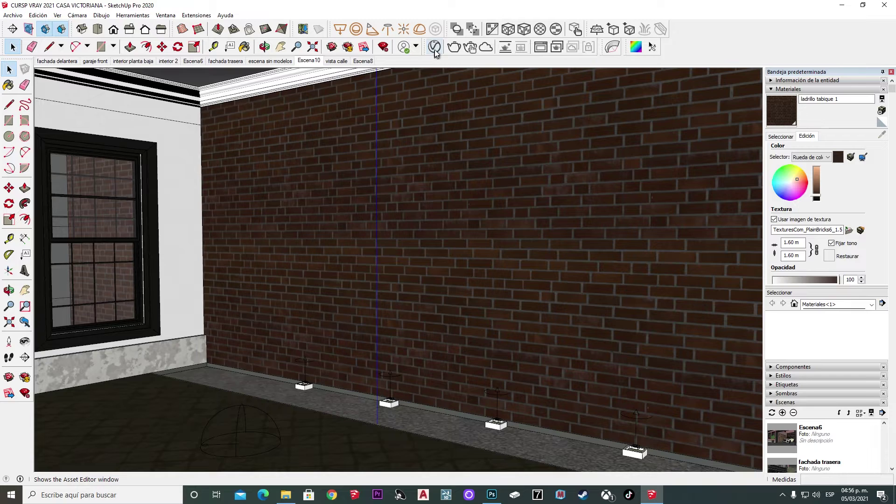
{"action": "left_click", "coordinate": [435, 47]}
{"action": "left_click", "coordinate": [203, 88]}
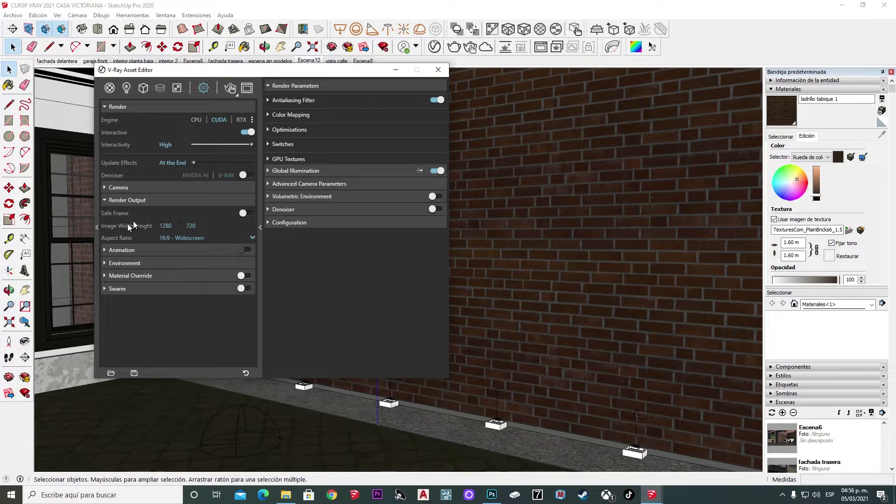
{"action": "left_click", "coordinate": [438, 70]}
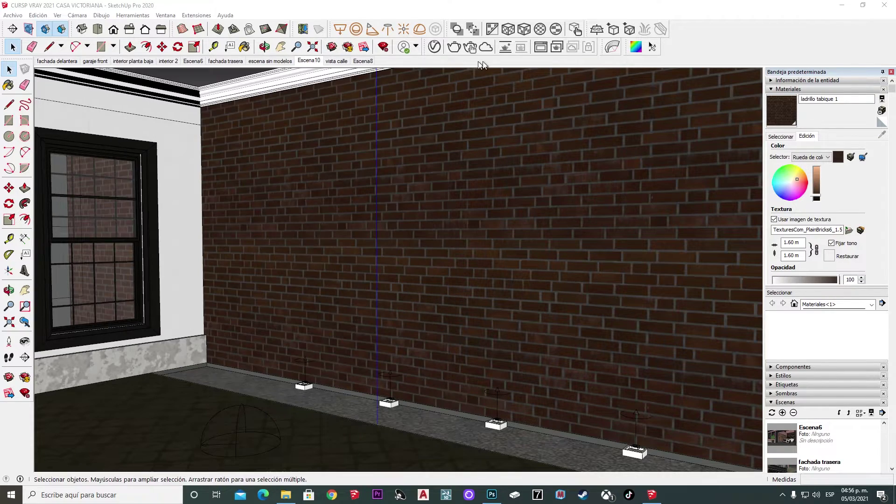
{"action": "left_click", "coordinate": [454, 50]}
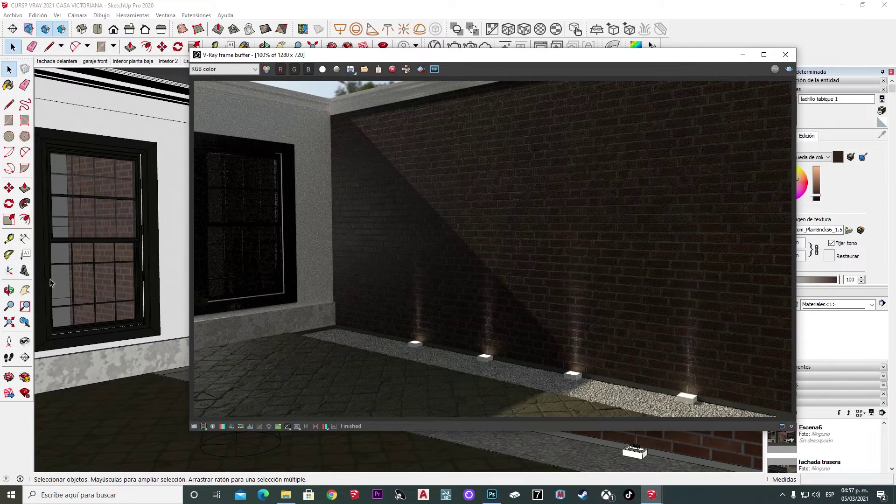
Save the render to history, delete older history entries 2 to 6, and close the frame buffer
{"action": "left_click", "coordinate": [307, 427]}
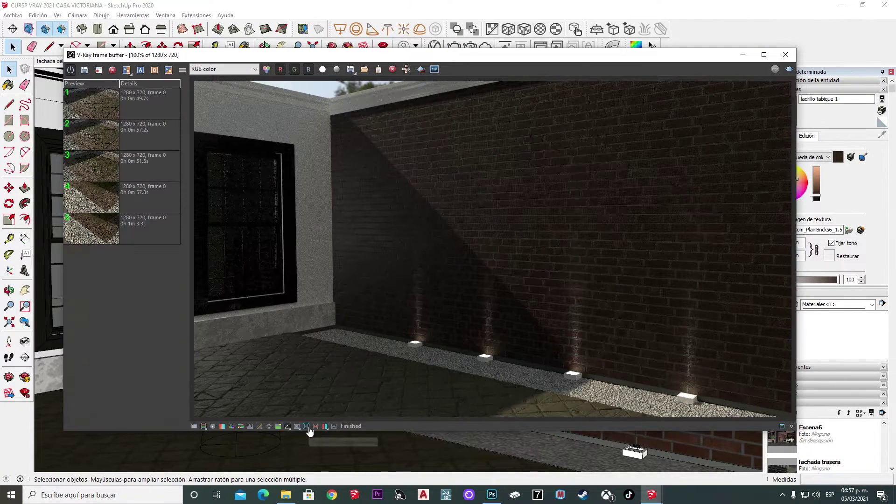
{"action": "left_click", "coordinate": [82, 72]}
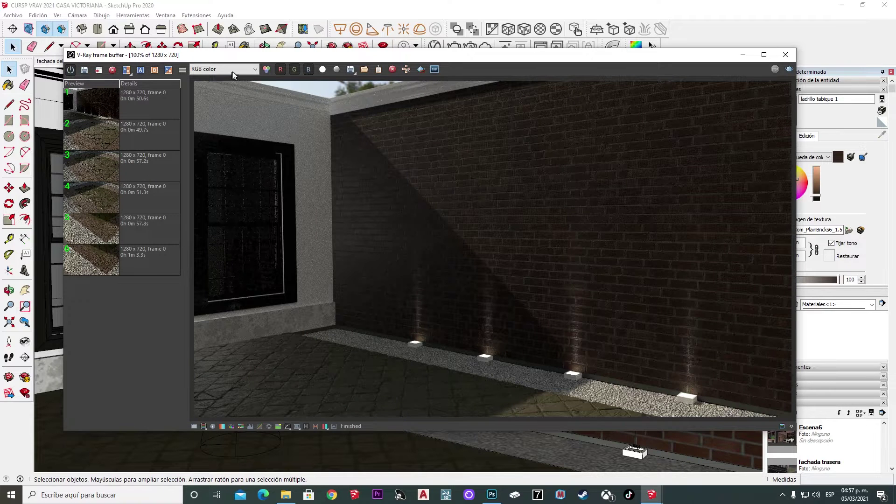
{"action": "left_click_drag", "start_coordinate": [230, 54], "coordinate": [247, 52]}
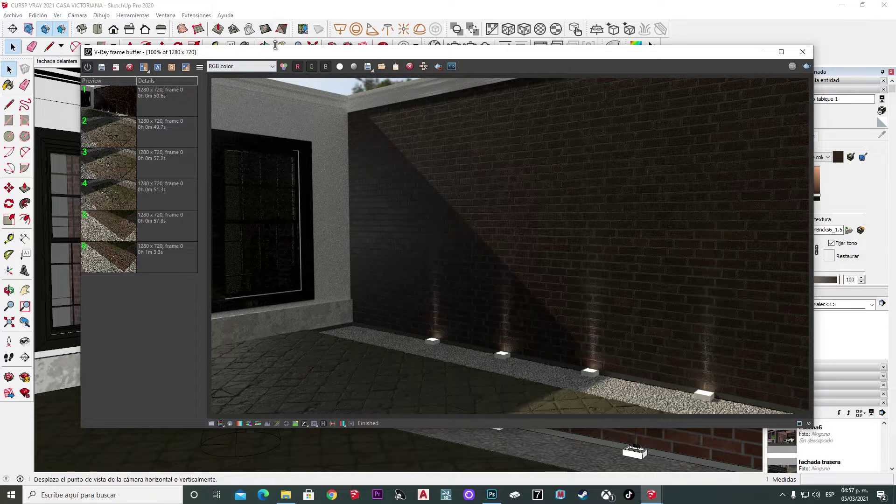
{"action": "left_click", "coordinate": [164, 260], "text": "shift"}
{"action": "right_click", "coordinate": [165, 260]}
{"action": "left_click", "coordinate": [189, 307]}
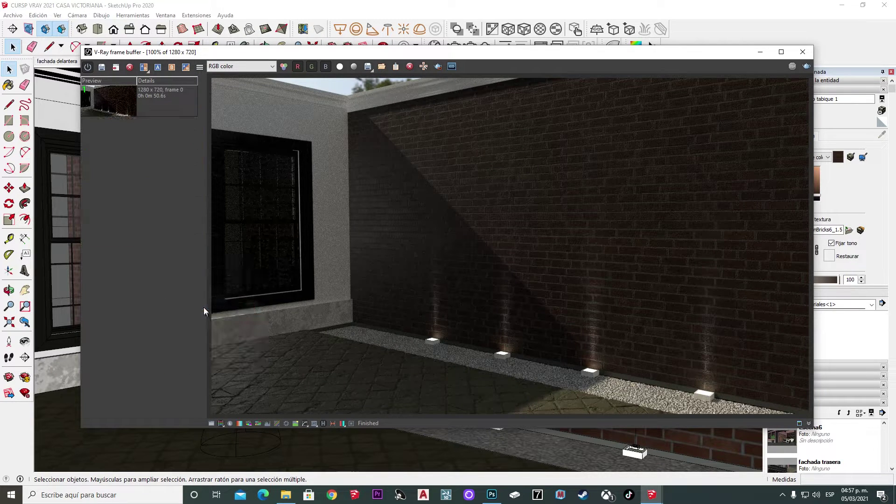
{"action": "left_click", "coordinate": [158, 100]}
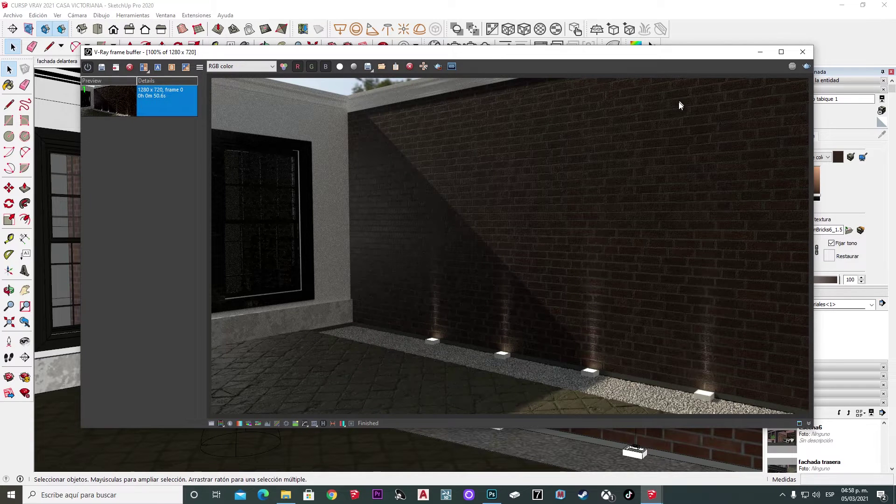
{"action": "left_click", "coordinate": [803, 52]}
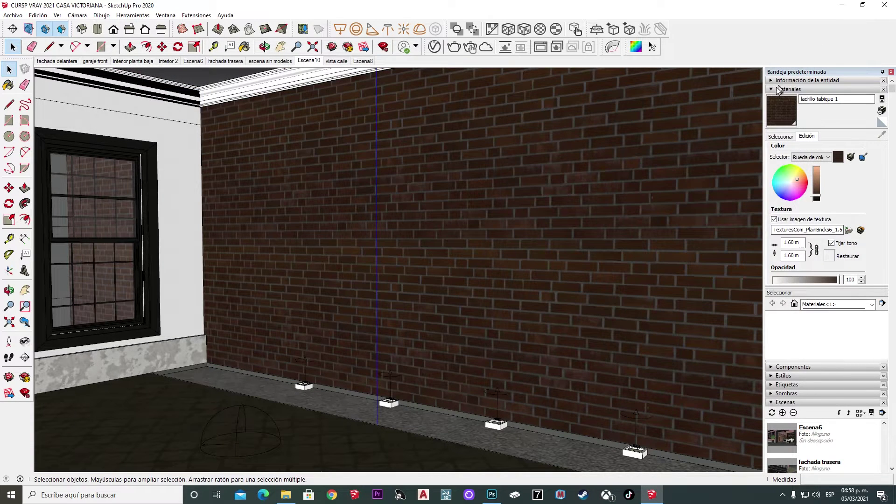
Update the Escena10 scene from its right-click menu, cancelling the confirmation prompt
{"action": "left_click", "coordinate": [778, 90]}
{"action": "right_click", "coordinate": [804, 265]}
{"action": "left_click", "coordinate": [793, 270]}
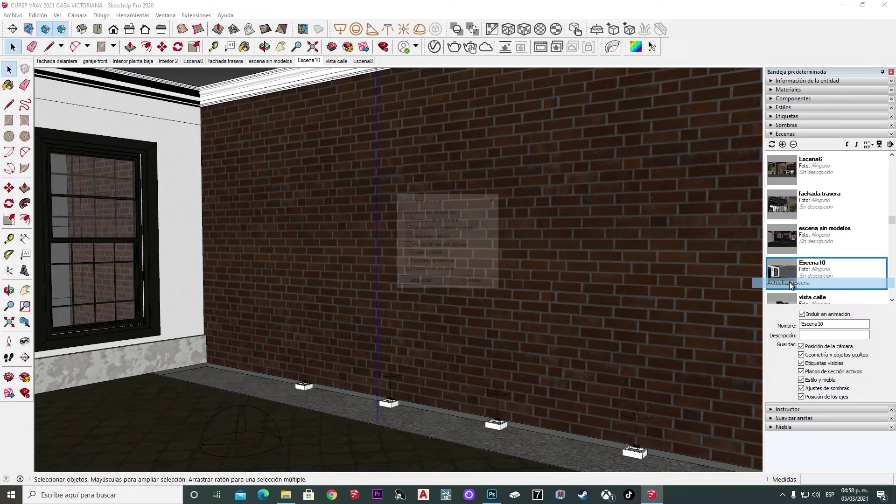
{"action": "left_click", "coordinate": [457, 282]}
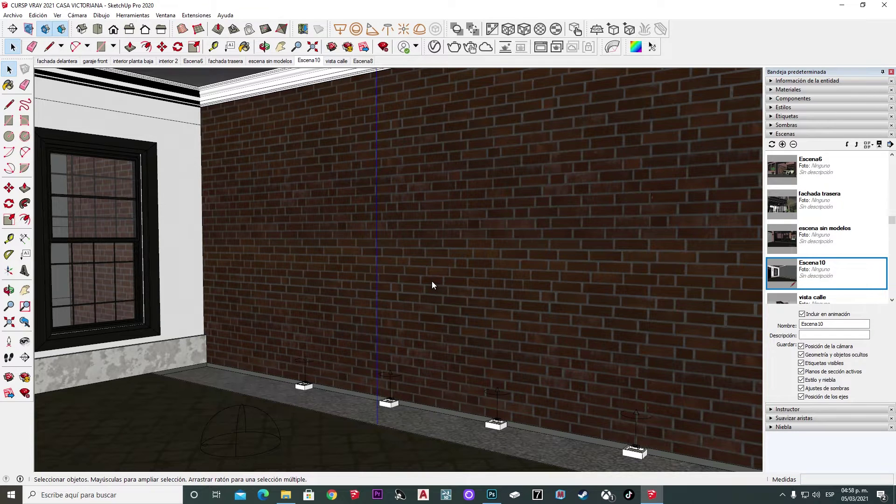
Open the Asset Editor on the brick wall's material and collapse its Bump section
{"action": "left_click", "coordinate": [435, 49]}
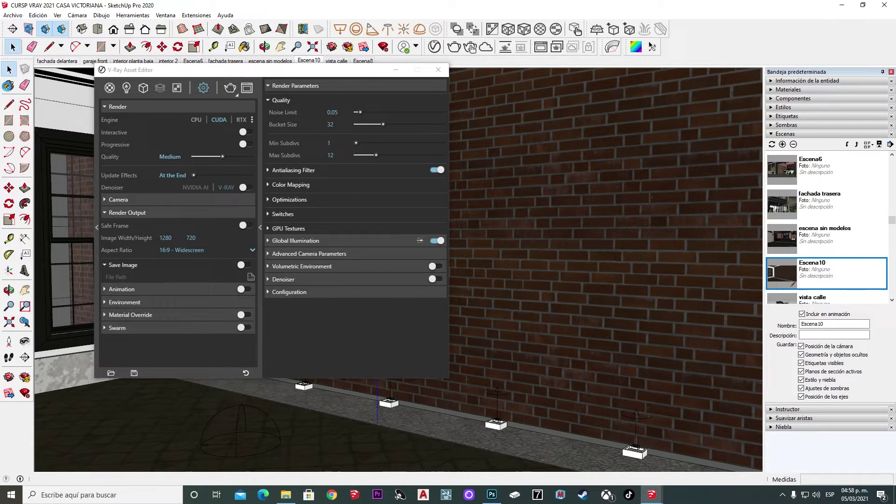
{"action": "left_click", "coordinate": [9, 85]}
{"action": "scroll", "coordinate": [344, 338], "scroll_direction": "down", "scroll_amount": 2}
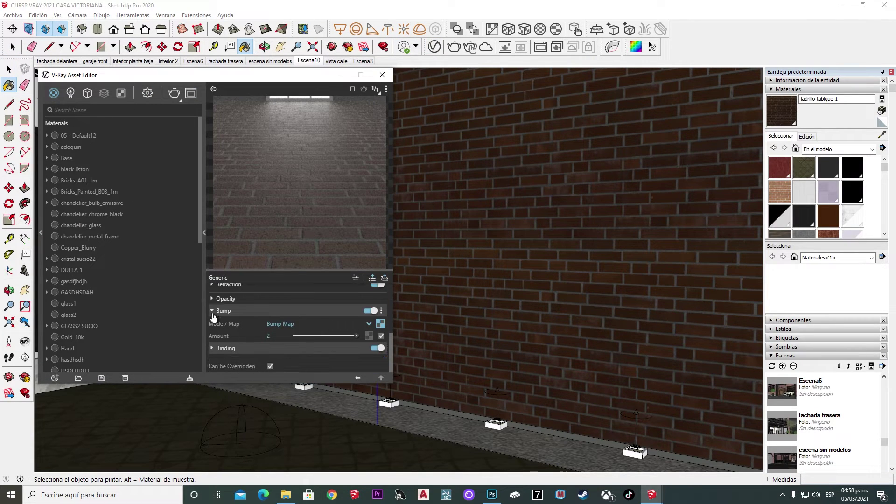
{"action": "left_click", "coordinate": [213, 314]}
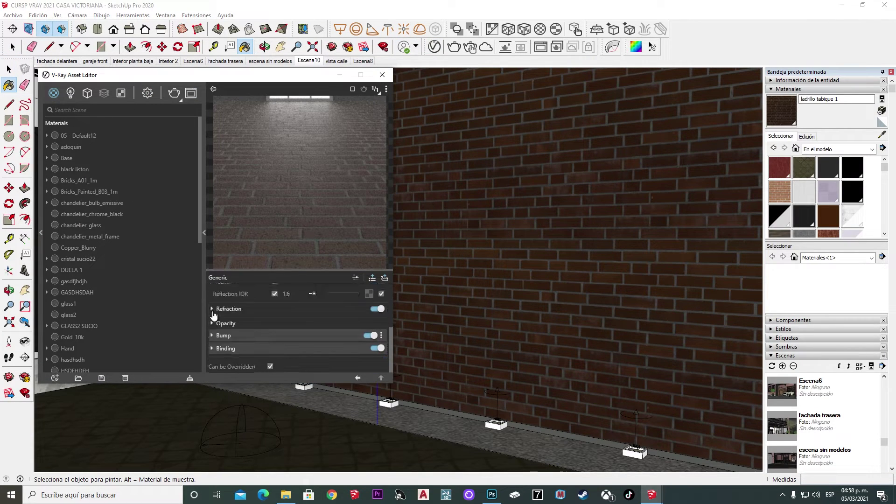
Add a Displacement attribute to the brick material using the PlainBricks6 height bitmap
{"action": "left_click", "coordinate": [372, 279]}
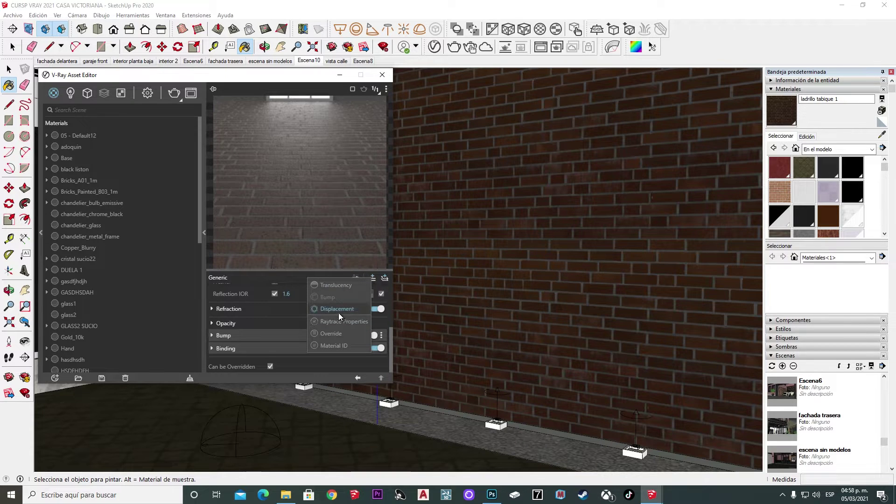
{"action": "left_click", "coordinate": [338, 313]}
{"action": "left_click", "coordinate": [212, 336]}
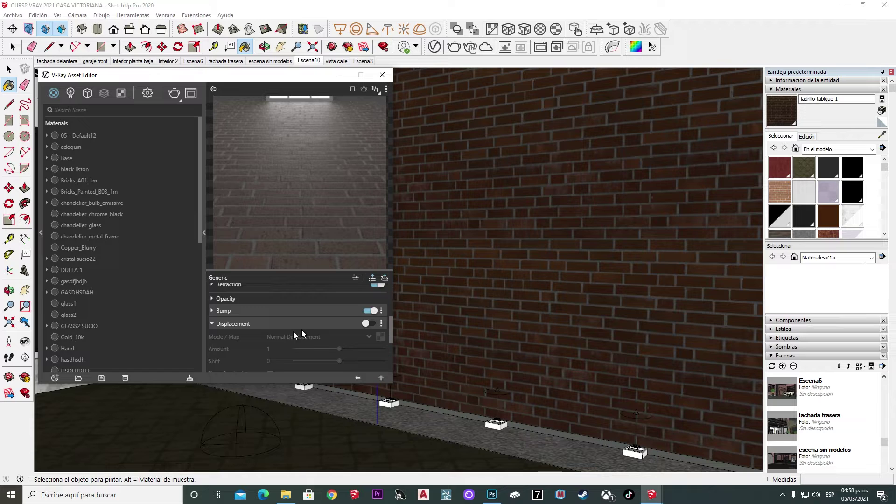
{"action": "scroll", "coordinate": [298, 331], "scroll_direction": "down", "scroll_amount": 5}
{"action": "scroll", "coordinate": [349, 318], "scroll_direction": "up", "scroll_amount": 5}
{"action": "left_click", "coordinate": [380, 336]}
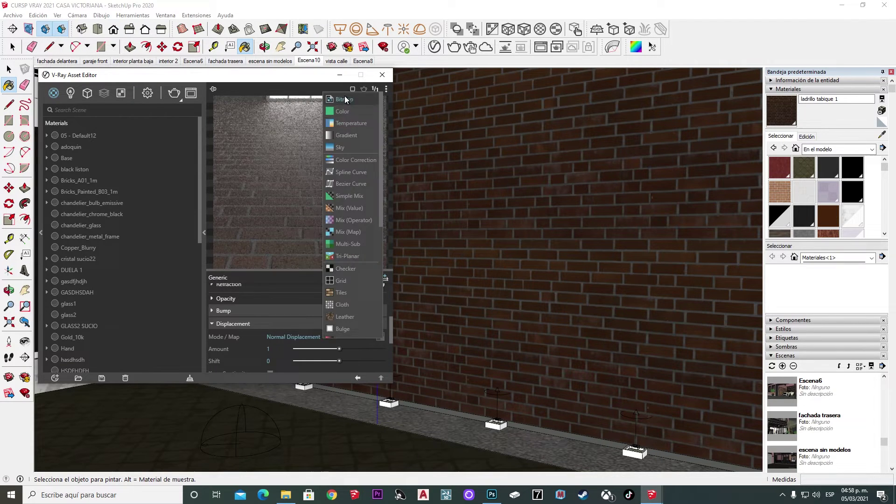
{"action": "left_click", "coordinate": [345, 99]}
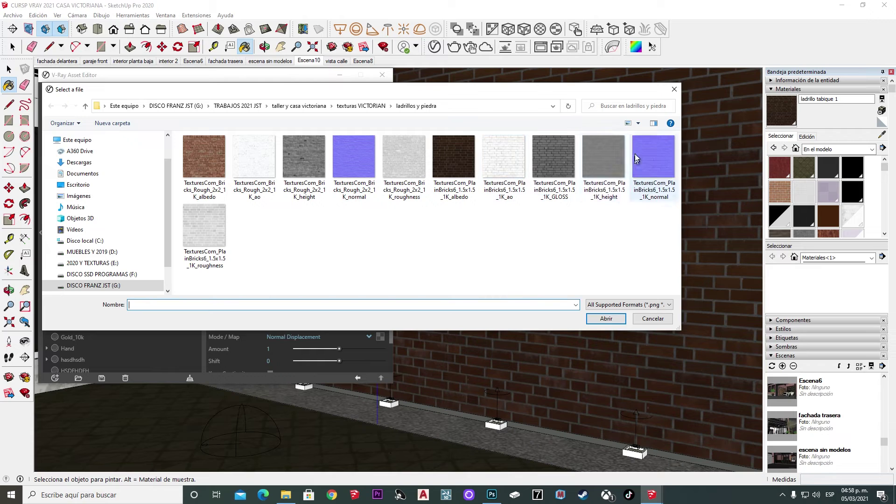
{"action": "left_click", "coordinate": [604, 158]}
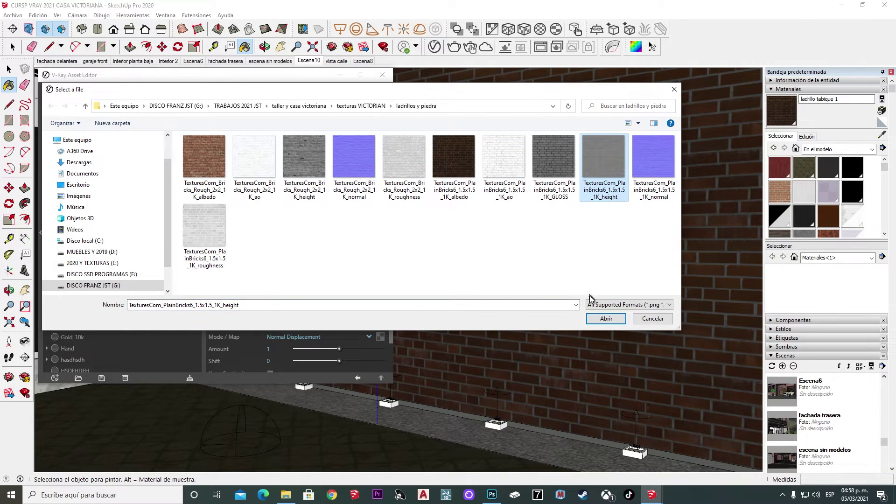
{"action": "left_click", "coordinate": [606, 318]}
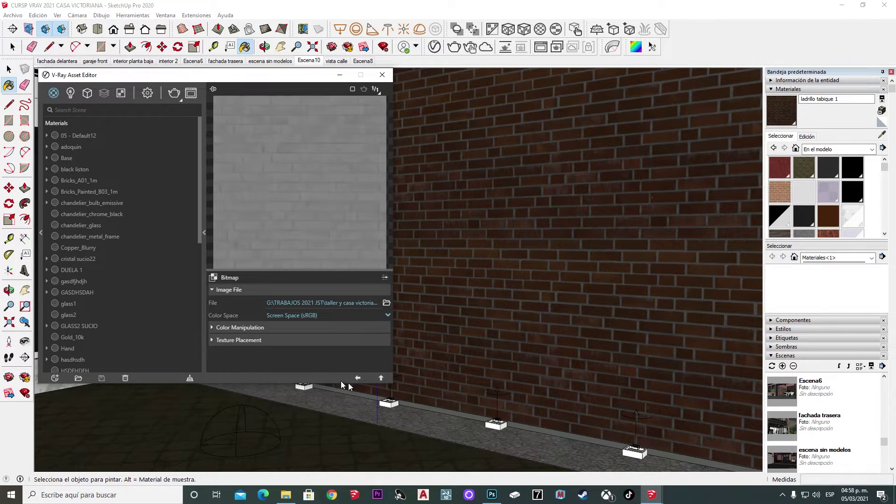
{"action": "left_click", "coordinate": [357, 379]}
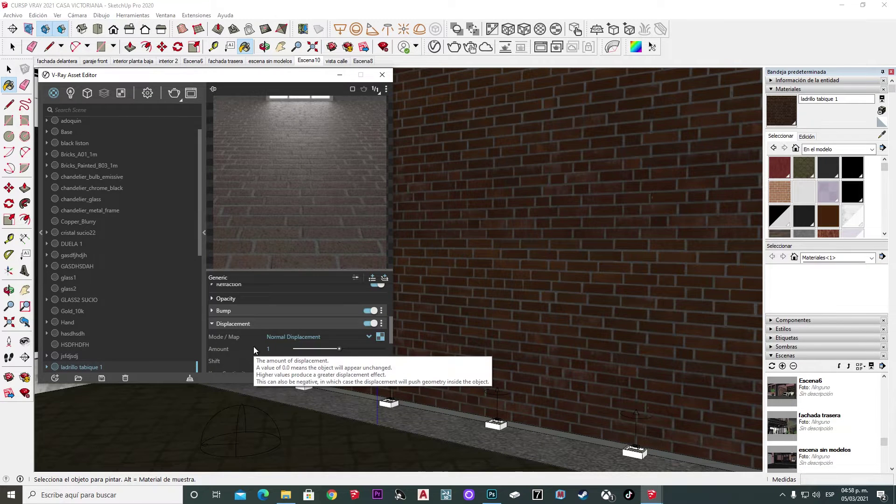
Try displacement amounts of 2 and then 5
{"action": "scroll", "coordinate": [278, 351], "scroll_direction": "down", "scroll_amount": 2}
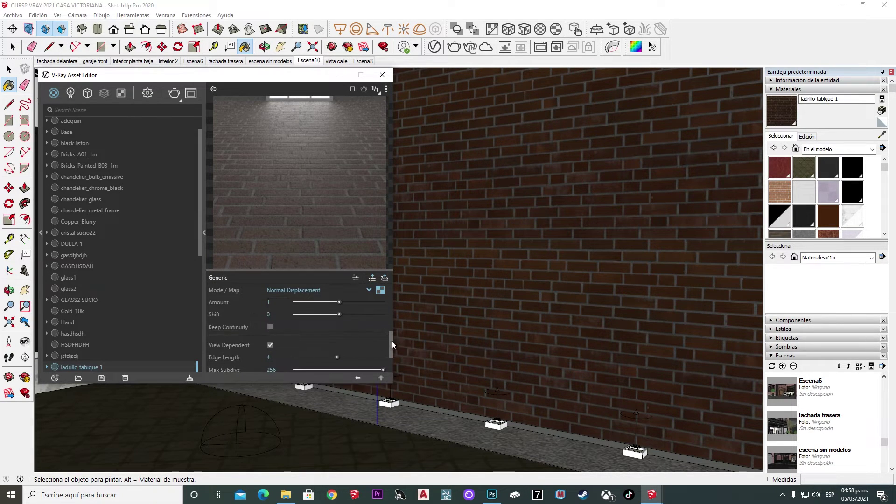
{"action": "scroll", "coordinate": [391, 339], "scroll_direction": "up", "scroll_amount": 1}
{"action": "type", "text": "2"}
{"action": "key", "text": "Return"}
{"action": "double_click", "coordinate": [276, 318]}
{"action": "type", "text": "5"}
{"action": "key", "text": "Return"}
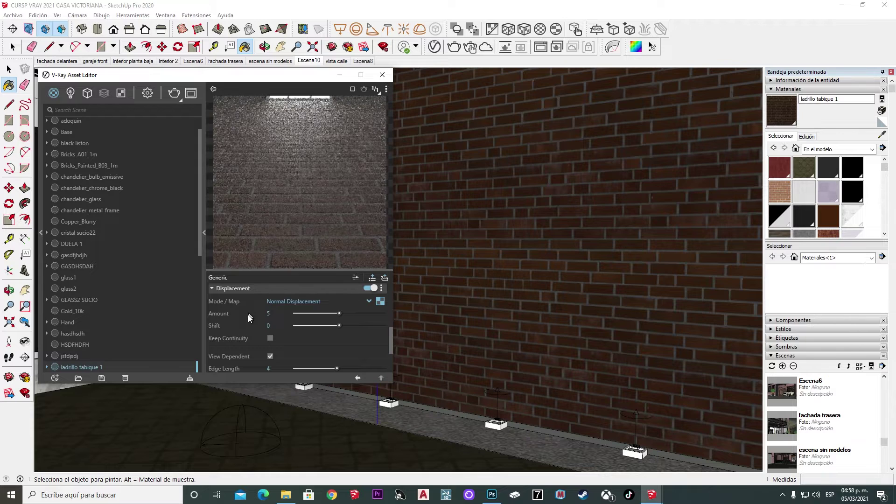
Preview on a shader ball, try amount 0, restore 1, and close the editor
{"action": "left_click", "coordinate": [386, 89]}
{"action": "left_click", "coordinate": [355, 151]}
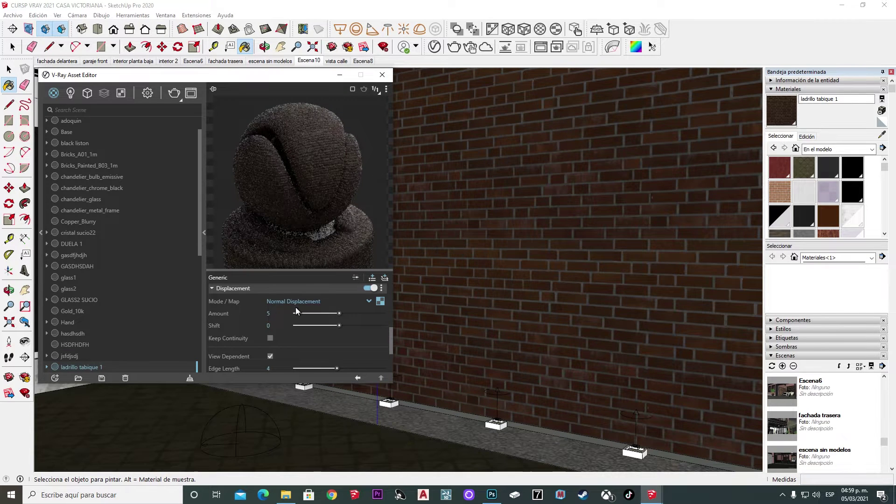
{"action": "type", "text": "0"}
{"action": "key", "text": "Return"}
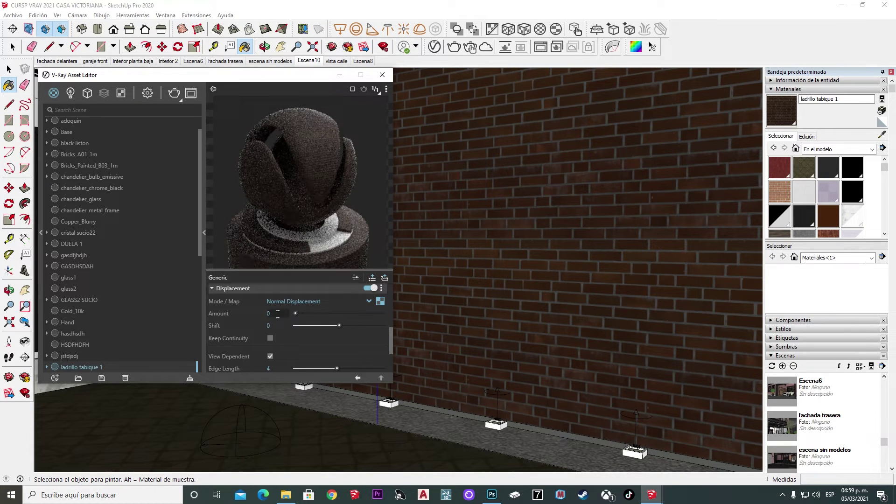
{"action": "type", "text": "1"}
{"action": "key", "text": "Return"}
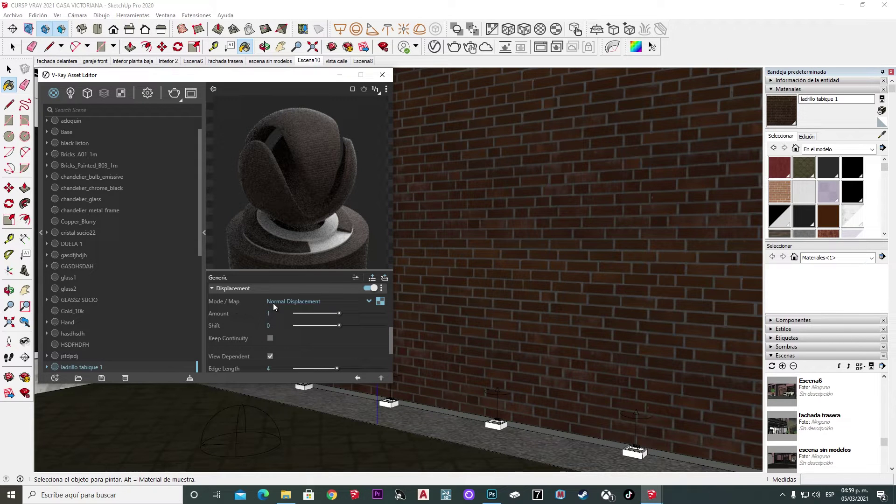
{"action": "key", "text": "space"}
{"action": "left_click", "coordinate": [382, 75]}
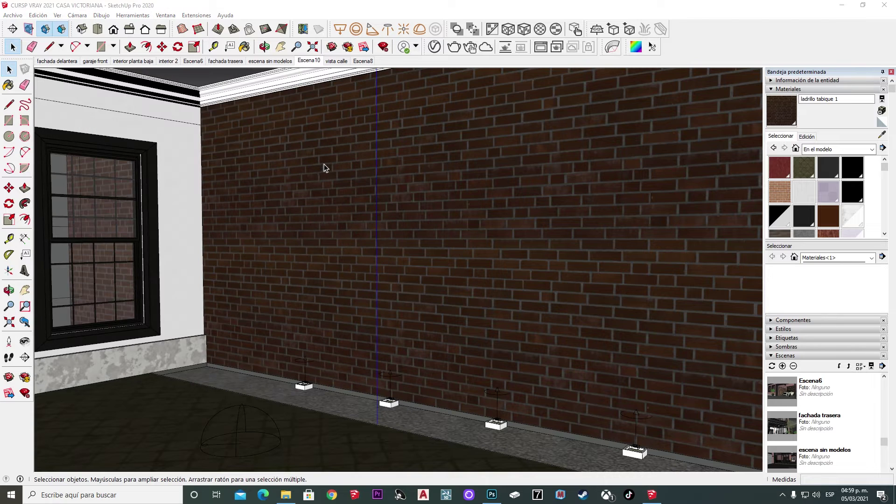
Run a test render of the displaced brick wall and save it to history
{"action": "double_click", "coordinate": [270, 168]}
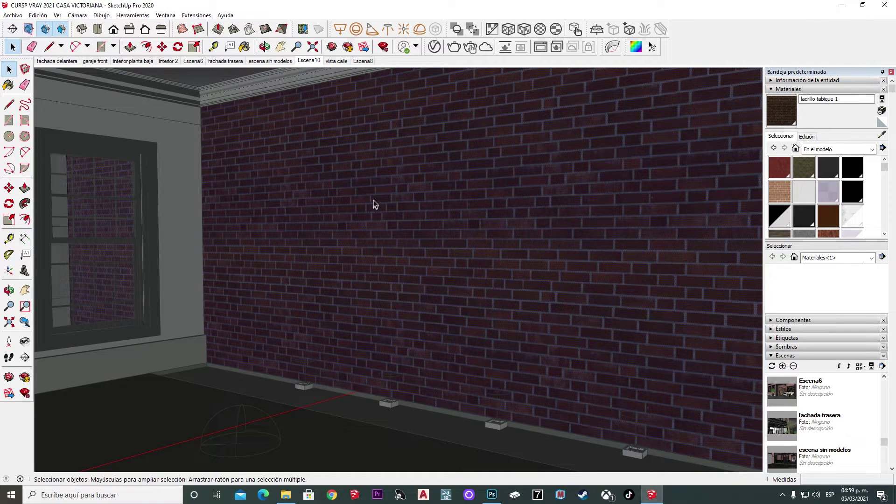
{"action": "key", "text": "Escape"}
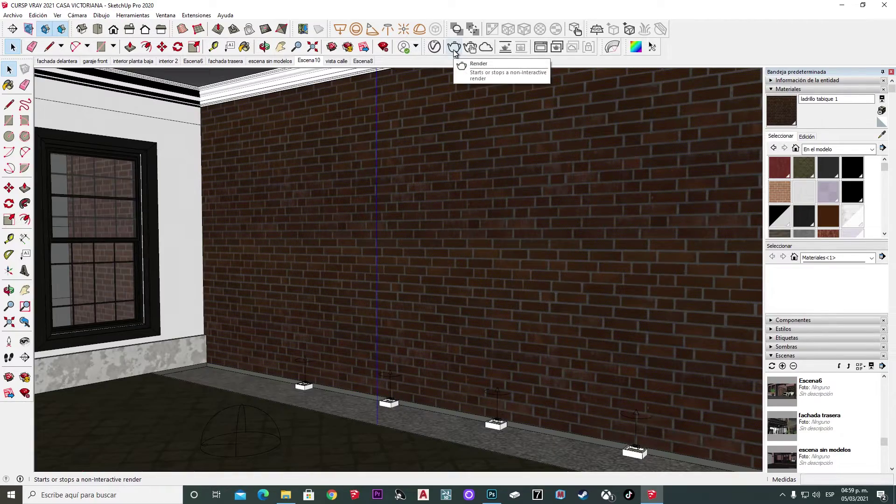
{"action": "left_click", "coordinate": [453, 49]}
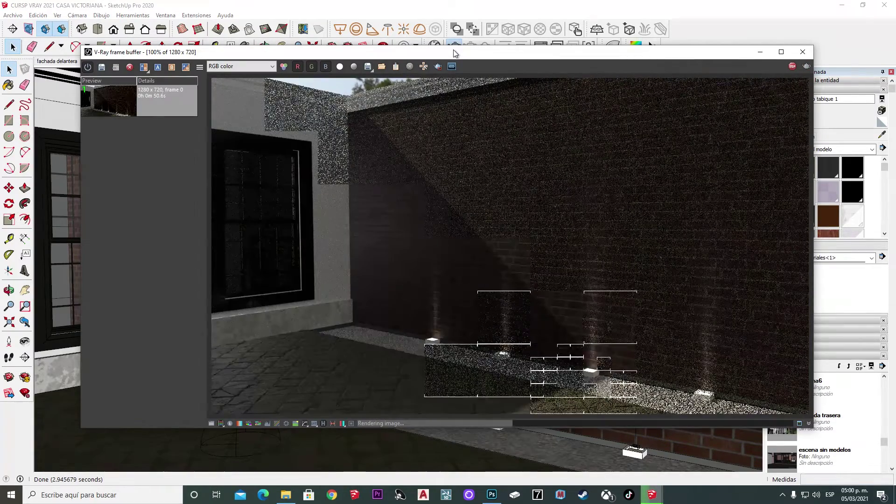
{"action": "left_click", "coordinate": [103, 69]}
Compare the new render (A) with the earlier one (B) via the split line, then close
{"action": "left_click", "coordinate": [150, 119]}
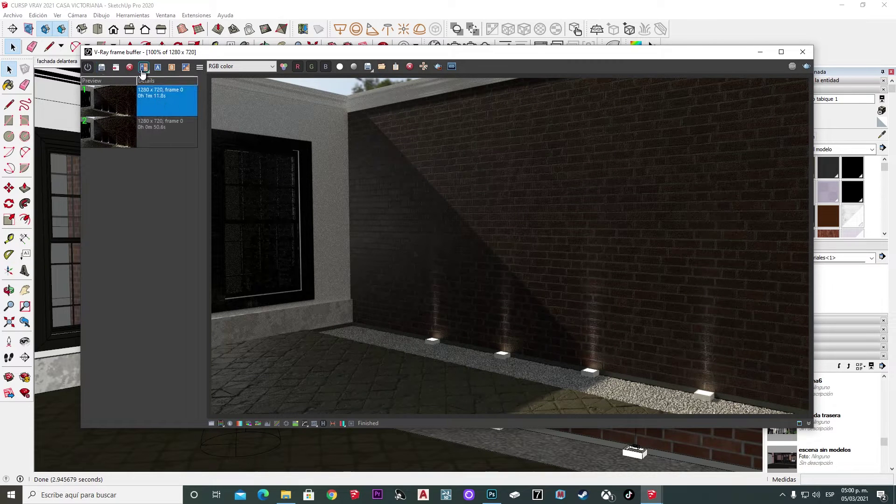
{"action": "left_click", "coordinate": [159, 67]}
{"action": "left_click", "coordinate": [170, 68]}
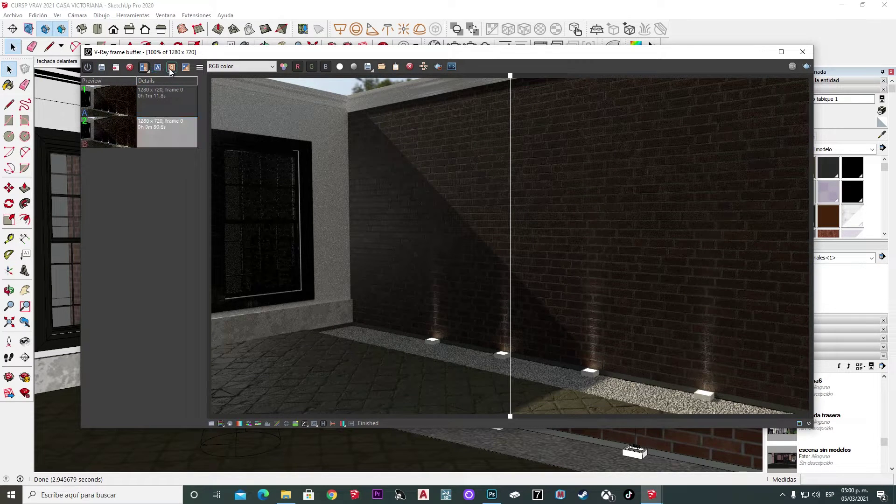
{"action": "mouse_move", "coordinate": [508, 181]}
{"action": "left_mouse_down"}
{"action": "mouse_move", "coordinate": [470, 185]}
{"action": "mouse_move", "coordinate": [804, 194]}
{"action": "mouse_move", "coordinate": [276, 231]}
{"action": "mouse_move", "coordinate": [785, 224]}
{"action": "mouse_move", "coordinate": [270, 251]}
{"action": "mouse_move", "coordinate": [762, 264]}
{"action": "mouse_move", "coordinate": [208, 304]}
{"action": "mouse_move", "coordinate": [502, 347]}
{"action": "left_mouse_up"}
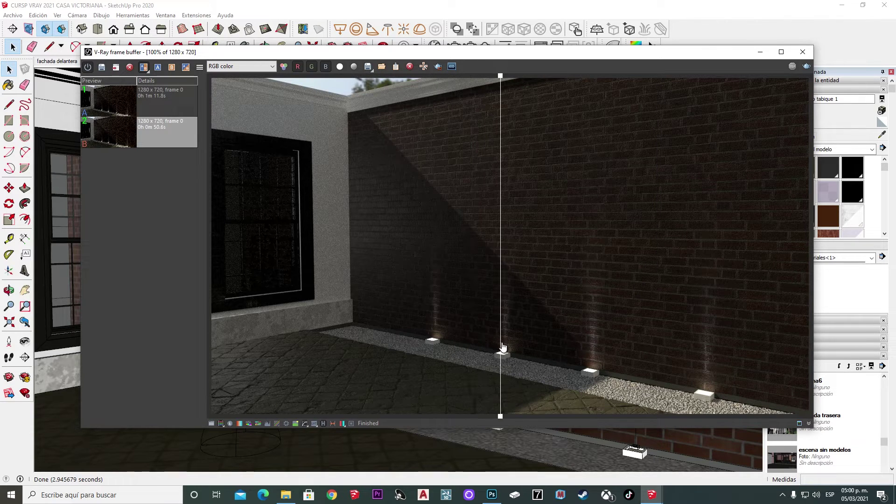
{"action": "left_click", "coordinate": [792, 69]}
Switch the brick material's bump mode to Normal Map
{"action": "left_click", "coordinate": [435, 46]}
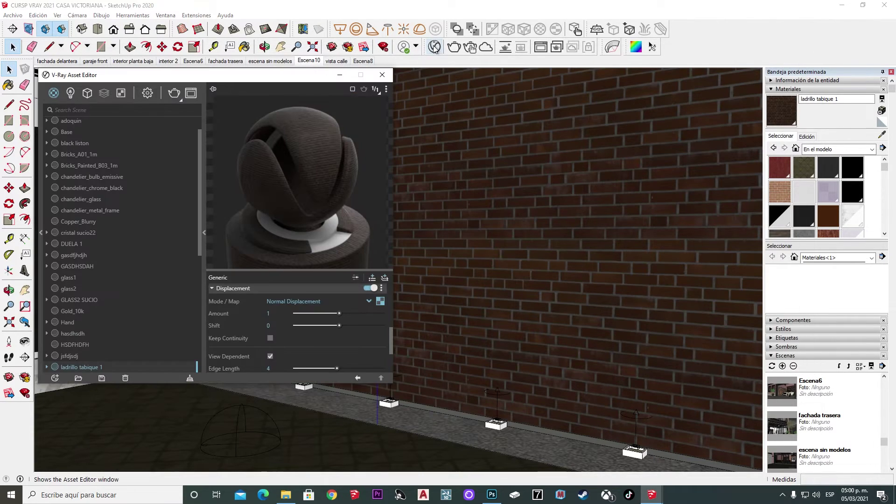
{"action": "scroll", "coordinate": [236, 327], "scroll_direction": "up", "scroll_amount": 2}
{"action": "scroll", "coordinate": [240, 328], "scroll_direction": "up", "scroll_amount": 2}
{"action": "scroll", "coordinate": [226, 329], "scroll_direction": "up", "scroll_amount": 2}
{"action": "scroll", "coordinate": [223, 342], "scroll_direction": "up", "scroll_amount": 2}
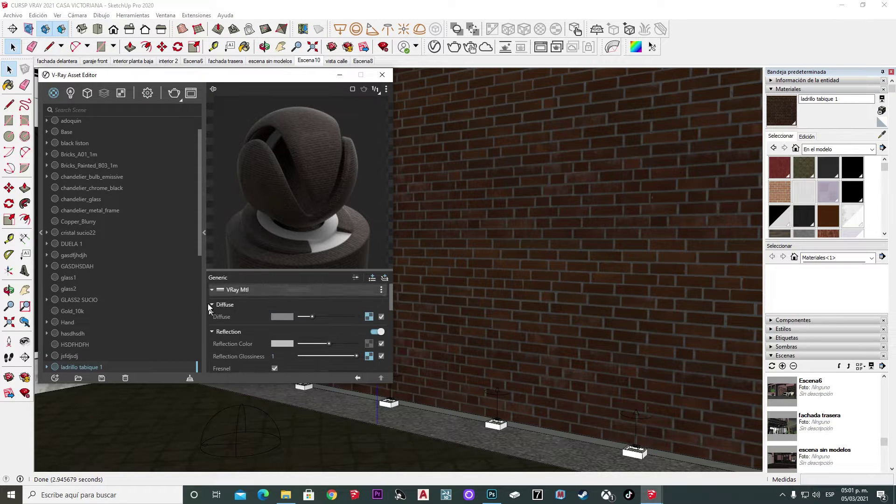
{"action": "left_click", "coordinate": [212, 320]}
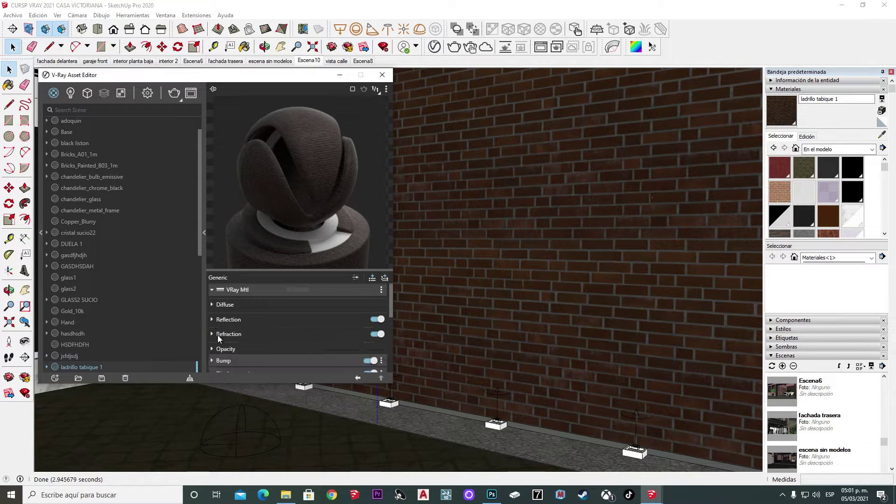
{"action": "scroll", "coordinate": [232, 346], "scroll_direction": "down", "scroll_amount": 2}
{"action": "left_click", "coordinate": [212, 314]}
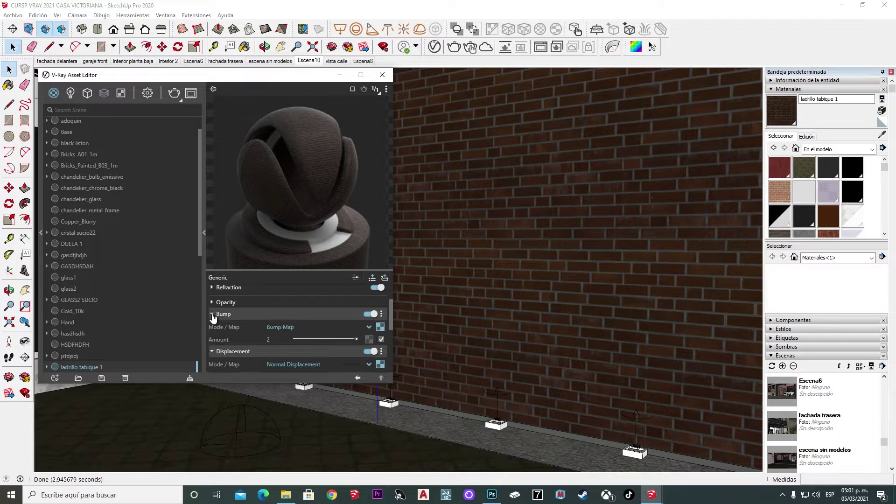
{"action": "left_click", "coordinate": [286, 329]}
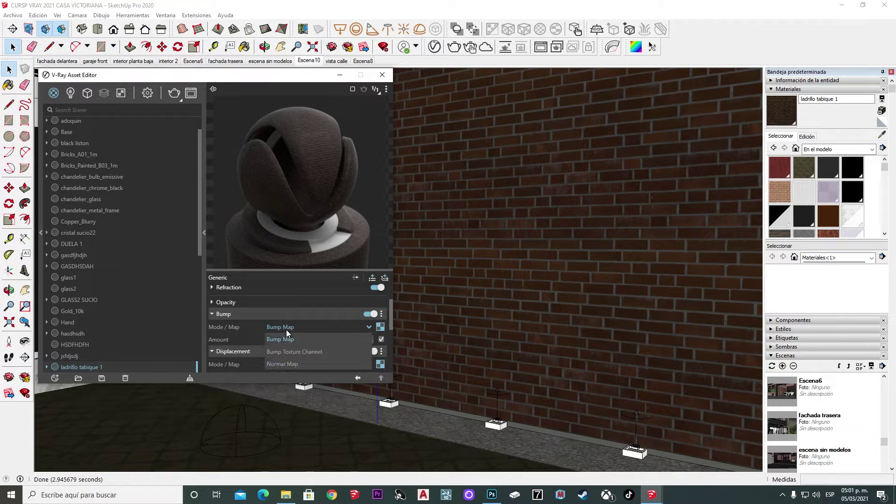
{"action": "left_click", "coordinate": [290, 364]}
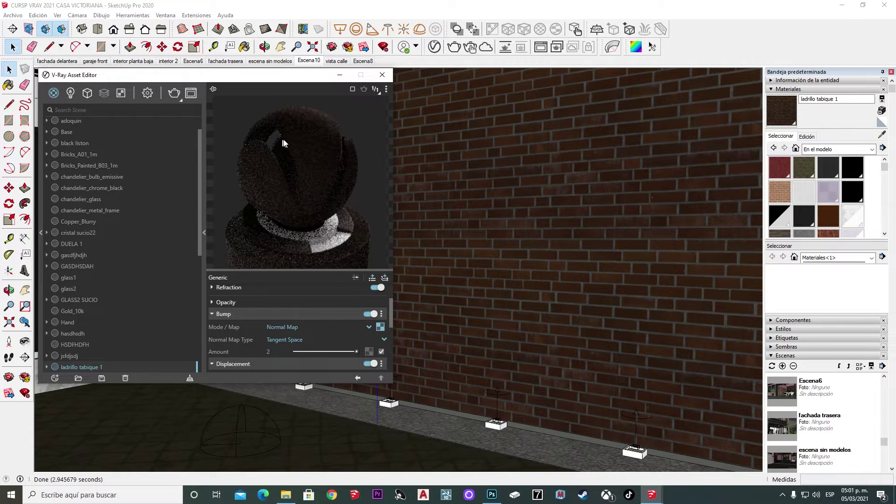
Set the normal map's colour space to Rendering Space (Linear) and close the editor
{"action": "left_click", "coordinate": [380, 327]}
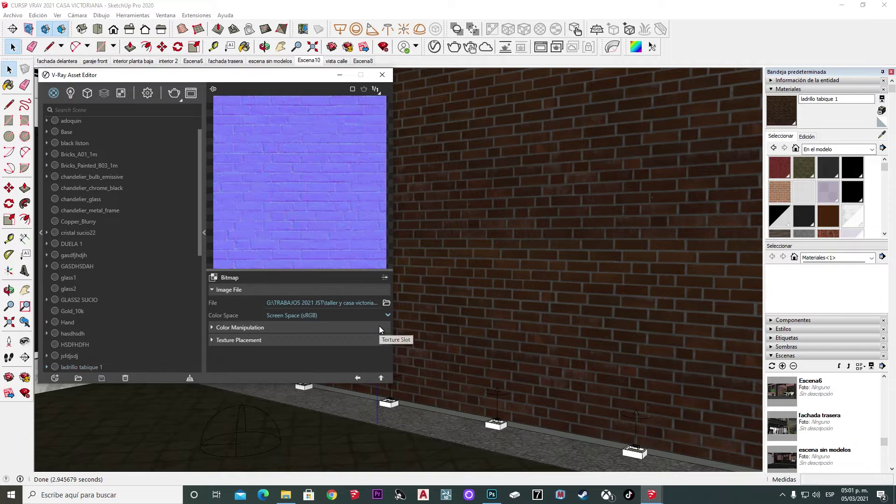
{"action": "left_click", "coordinate": [306, 315]}
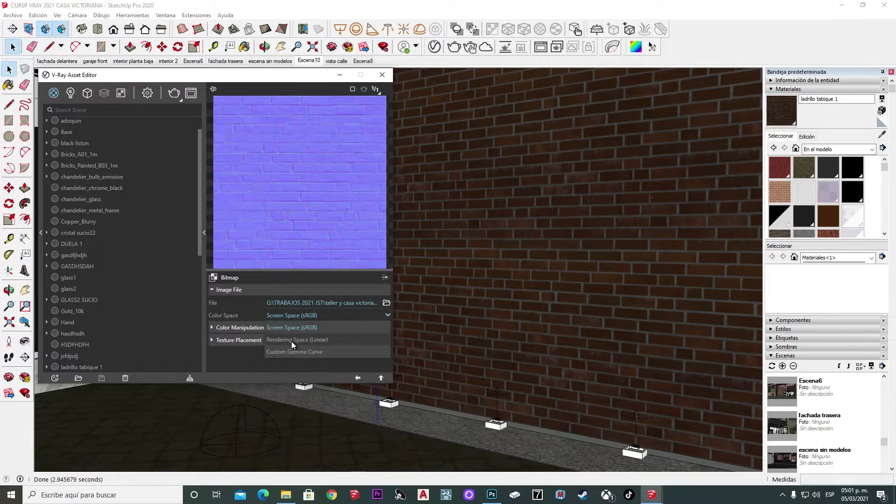
{"action": "left_click", "coordinate": [292, 341]}
{"action": "left_click", "coordinate": [357, 378]}
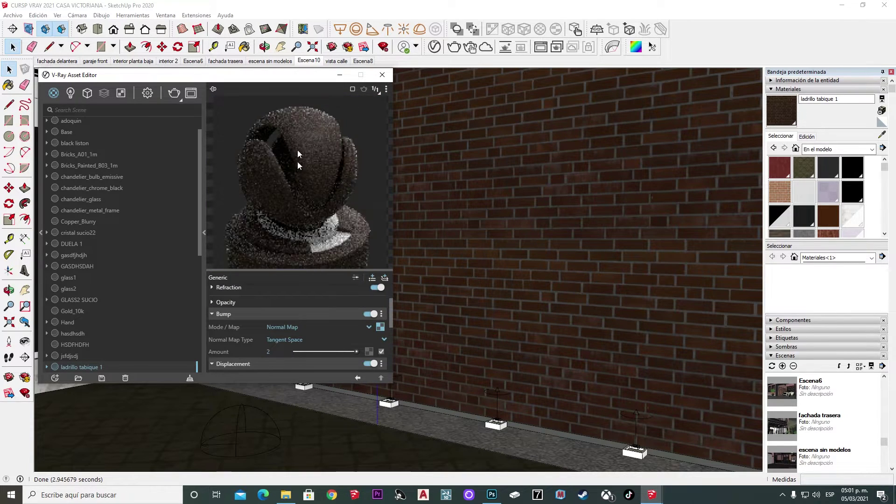
{"action": "left_click", "coordinate": [382, 77]}
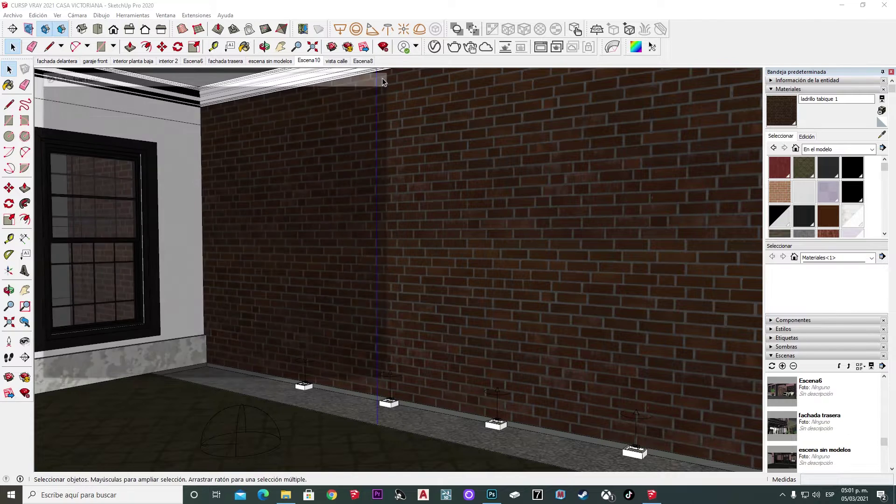
Render the normal-mapped brick wall and save the result to history
{"action": "left_click", "coordinate": [452, 49]}
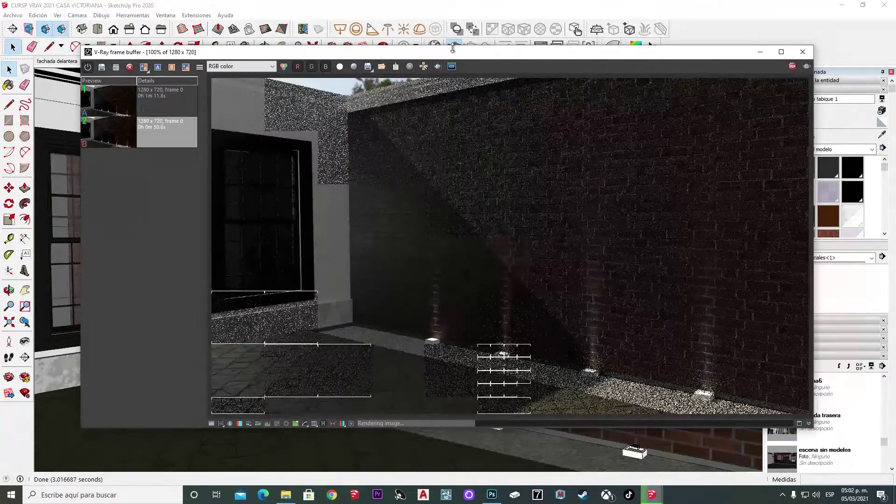
{"action": "left_click", "coordinate": [102, 68]}
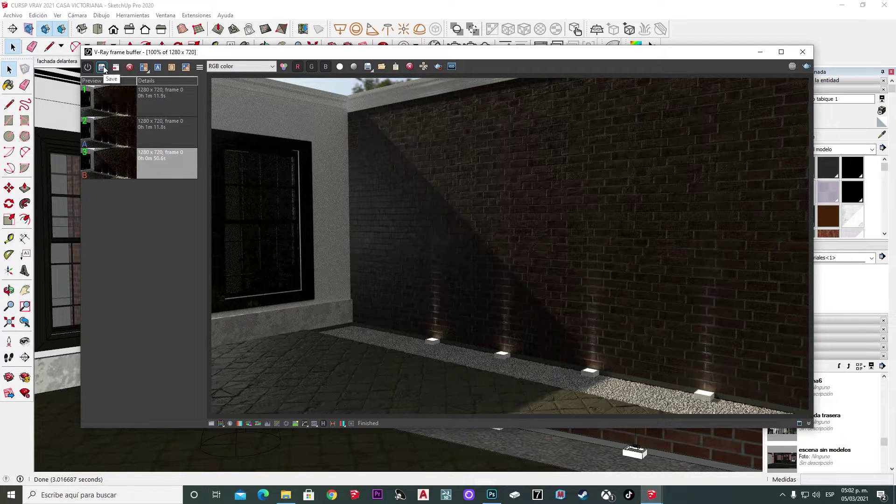
{"action": "left_click", "coordinate": [158, 102]}
{"action": "left_click", "coordinate": [158, 67]}
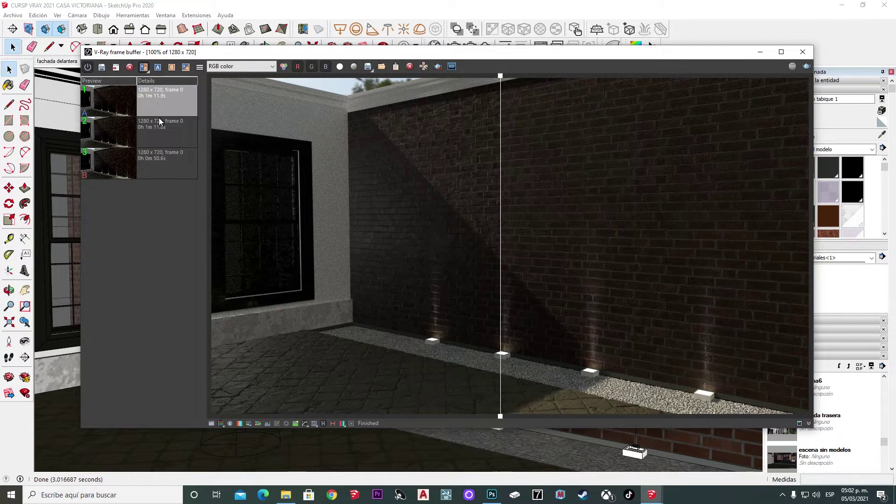
Compare newest render (A) with the previous one (B) by sweeping the split, then close
{"action": "left_click", "coordinate": [159, 120]}
{"action": "left_click", "coordinate": [172, 69]}
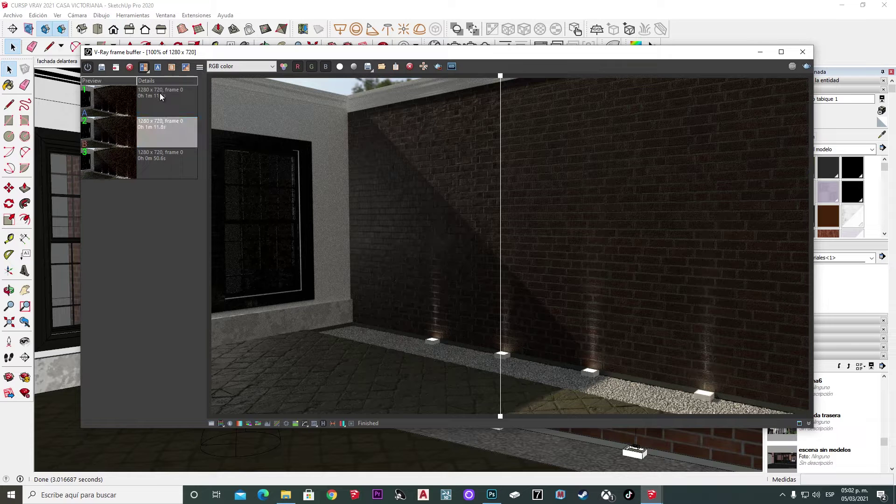
{"action": "left_click_drag", "start_coordinate": [502, 147], "coordinate": [257, 212]}
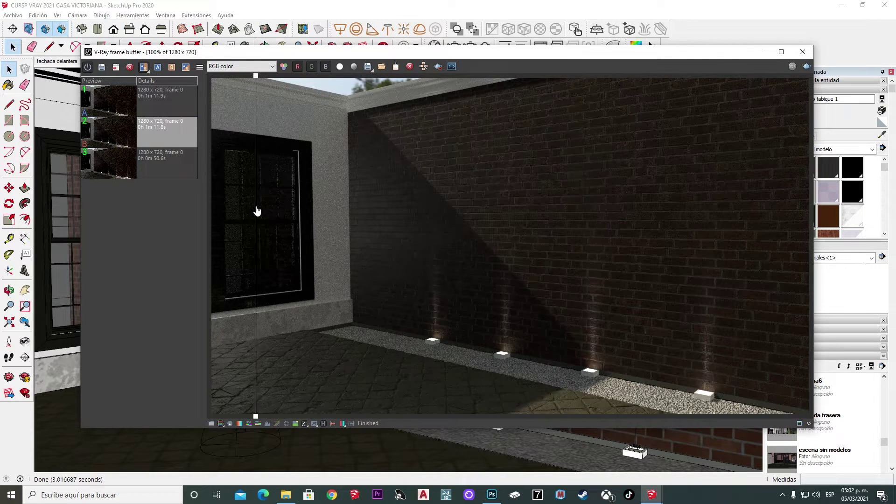
{"action": "mouse_move", "coordinate": [257, 211]}
{"action": "left_mouse_down"}
{"action": "mouse_move", "coordinate": [798, 248]}
{"action": "mouse_move", "coordinate": [319, 269]}
{"action": "mouse_move", "coordinate": [805, 286]}
{"action": "mouse_move", "coordinate": [406, 304]}
{"action": "mouse_move", "coordinate": [718, 332]}
{"action": "left_mouse_up"}
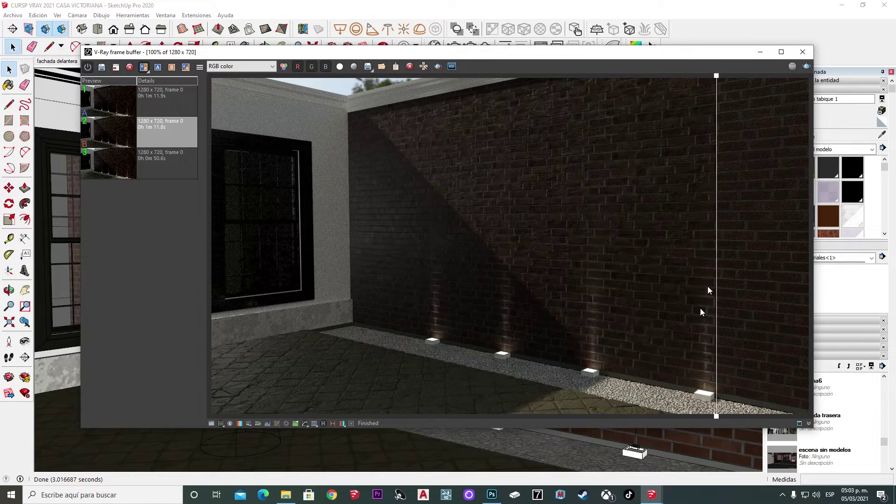
{"action": "left_click", "coordinate": [803, 52]}
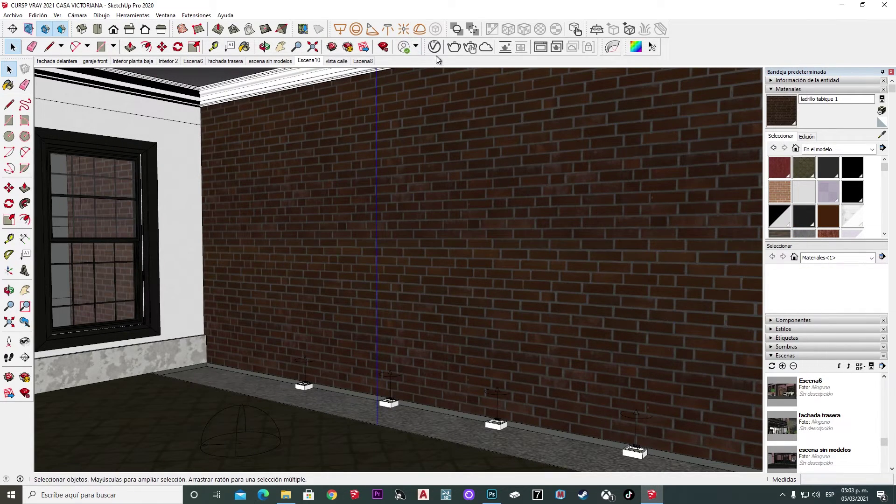
Orbit around the room to bring the wall beside the window into view
{"action": "mouse_move", "coordinate": [289, 171]}
{"action": "middle_mouse_down"}
{"action": "mouse_move", "coordinate": [360, 239]}
{"action": "mouse_move", "coordinate": [413, 335]}
{"action": "mouse_move", "coordinate": [442, 302]}
{"action": "mouse_move", "coordinate": [386, 334]}
{"action": "mouse_move", "coordinate": [444, 361]}
{"action": "middle_mouse_up"}
{"action": "key", "text": "m"}
{"action": "key", "text": "ctrl"}
{"action": "left_click", "coordinate": [600, 360]}
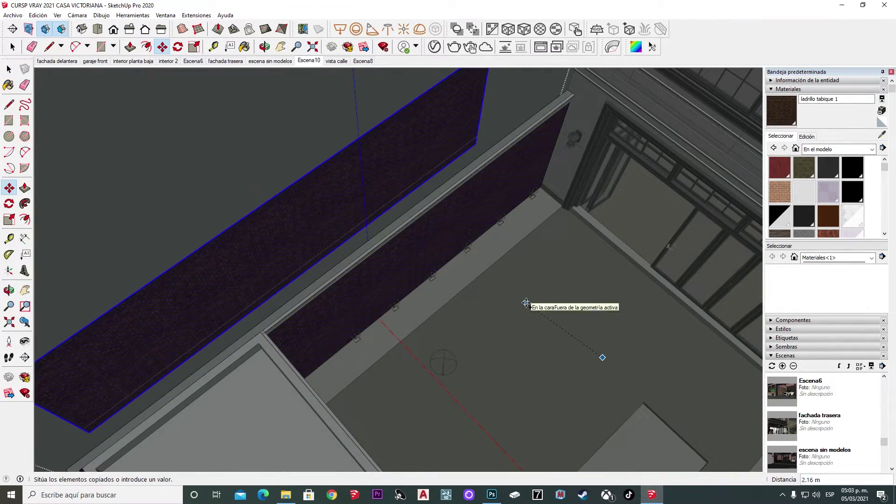
{"action": "key", "text": "Escape"}
{"action": "mouse_move", "coordinate": [513, 303]}
{"action": "middle_mouse_down"}
{"action": "mouse_move", "coordinate": [604, 301]}
{"action": "mouse_move", "coordinate": [529, 204]}
{"action": "middle_mouse_up"}
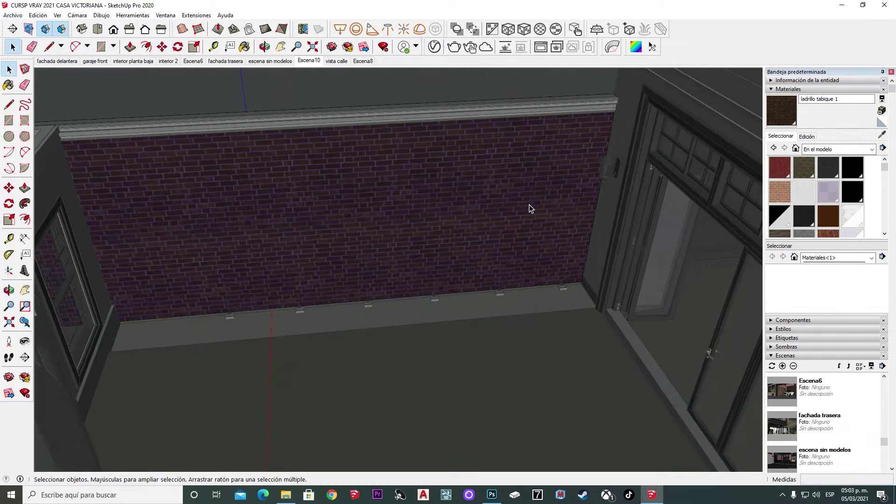
{"action": "scroll", "coordinate": [529, 205], "scroll_direction": "up", "scroll_amount": 3}
{"action": "scroll", "coordinate": [559, 206], "scroll_direction": "up", "scroll_amount": 3}
{"action": "key", "text": "l"}
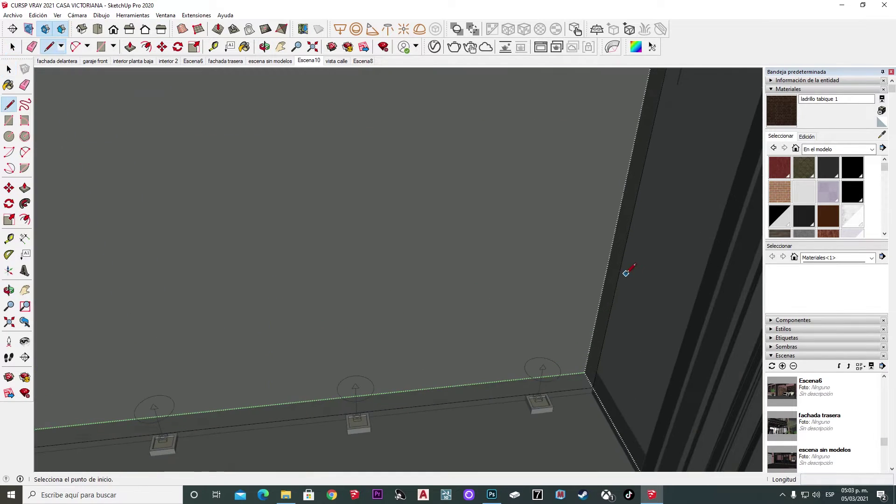
{"action": "left_click", "coordinate": [620, 271]}
{"action": "mouse_move", "coordinate": [626, 253]}
{"action": "middle_mouse_down"}
{"action": "mouse_move", "coordinate": [525, 366]}
{"action": "mouse_move", "coordinate": [590, 301]}
{"action": "middle_mouse_up"}
{"action": "scroll", "coordinate": [419, 260], "scroll_direction": "up", "scroll_amount": 5}
{"action": "mouse_move", "coordinate": [418, 260]}
{"action": "middle_mouse_down"}
{"action": "mouse_move", "coordinate": [216, 278]}
{"action": "mouse_move", "coordinate": [326, 281]}
{"action": "middle_mouse_up"}
{"action": "key", "text": "space"}
{"action": "mouse_move", "coordinate": [282, 303]}
{"action": "middle_mouse_down"}
{"action": "mouse_move", "coordinate": [419, 291]}
{"action": "mouse_move", "coordinate": [403, 323]}
{"action": "middle_mouse_up"}
Make the wall beside the window its own group with Crear grupo
{"action": "left_click", "coordinate": [420, 292]}
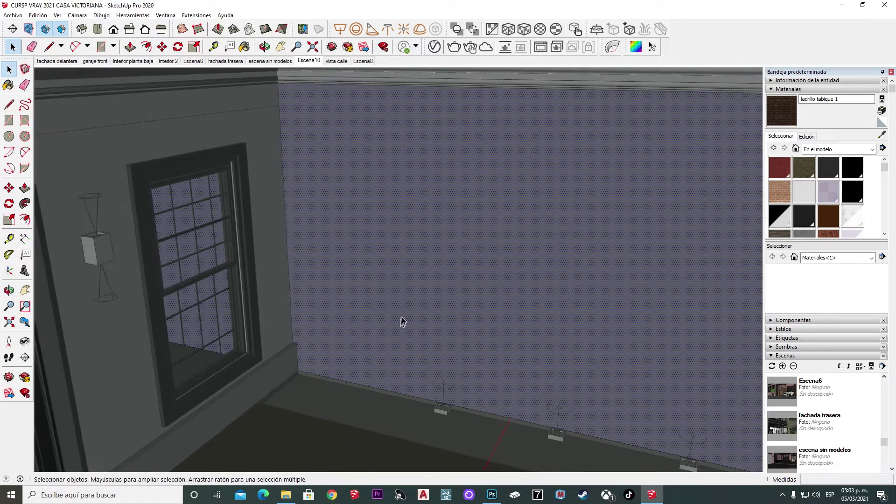
{"action": "right_click", "coordinate": [407, 286]}
{"action": "left_click", "coordinate": [466, 368]}
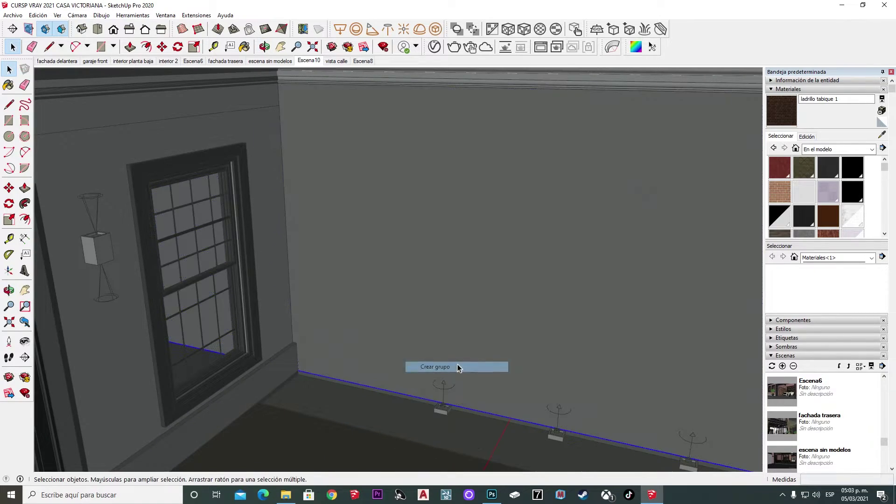
{"action": "middle_click_drag", "start_coordinate": [518, 352], "coordinate": [472, 346]}
{"action": "mouse_move", "coordinate": [424, 303]}
{"action": "middle_mouse_down"}
{"action": "mouse_move", "coordinate": [310, 370]}
{"action": "mouse_move", "coordinate": [508, 288]}
{"action": "middle_mouse_up"}
Paint the grouped wall with ladrillo tabique 1 and return to the Escena10 view
{"action": "key", "text": "b"}
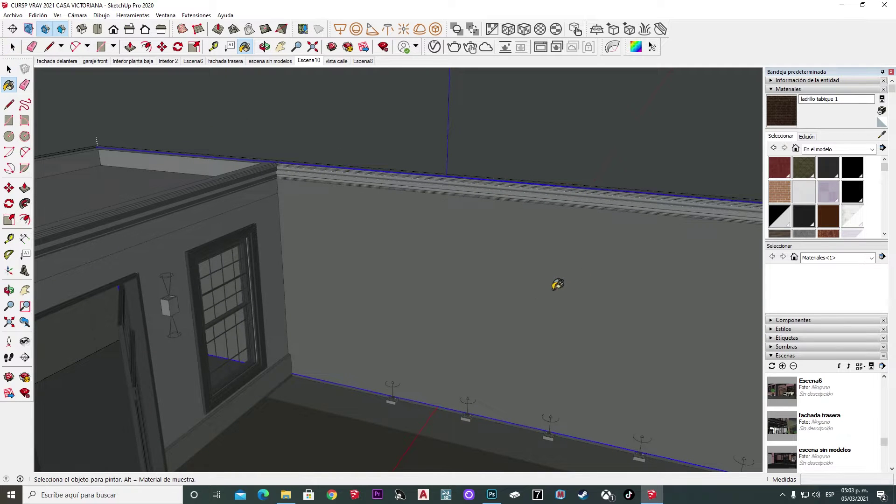
{"action": "left_click", "coordinate": [539, 292]}
{"action": "middle_click_drag", "start_coordinate": [506, 373], "coordinate": [488, 340]}
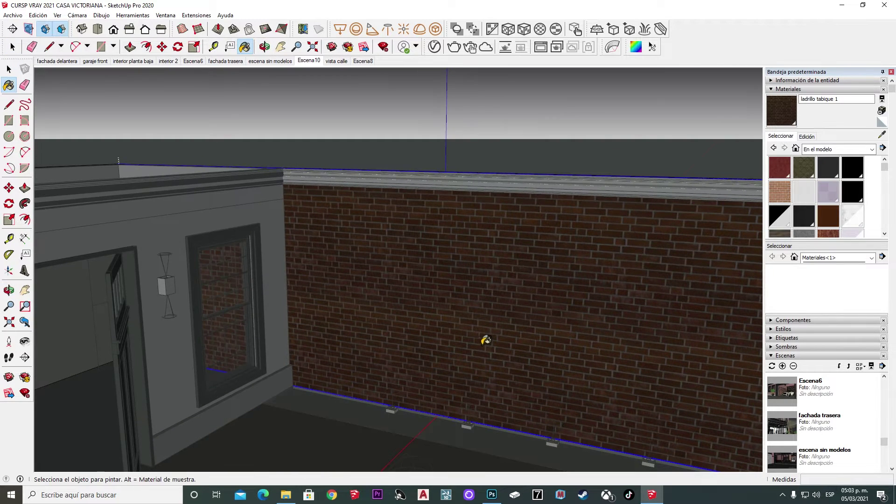
{"action": "key", "text": "space"}
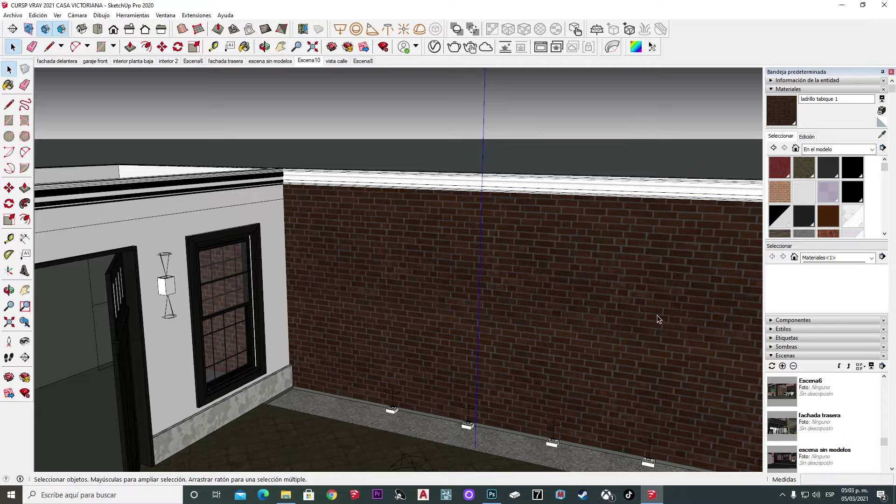
{"action": "left_click", "coordinate": [308, 63]}
{"action": "left_click", "coordinate": [302, 69]}
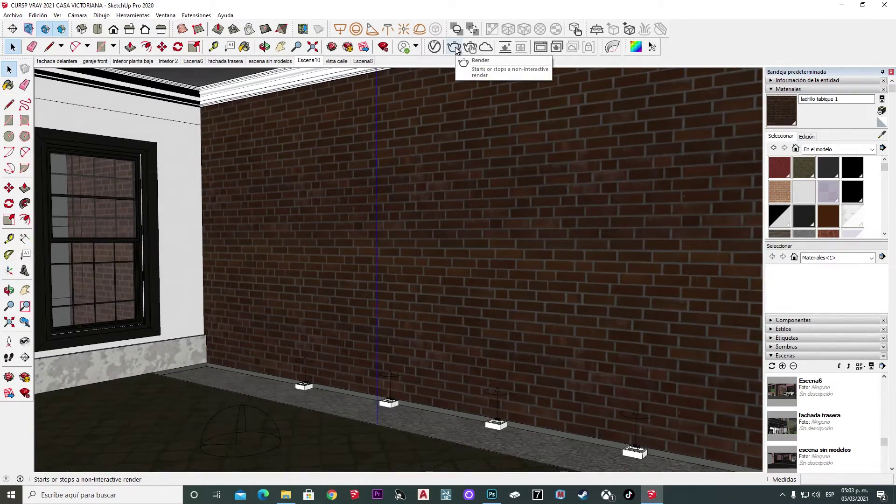
Render the Escena10 view and store it as the fourth render-history entry
{"action": "left_click", "coordinate": [455, 47]}
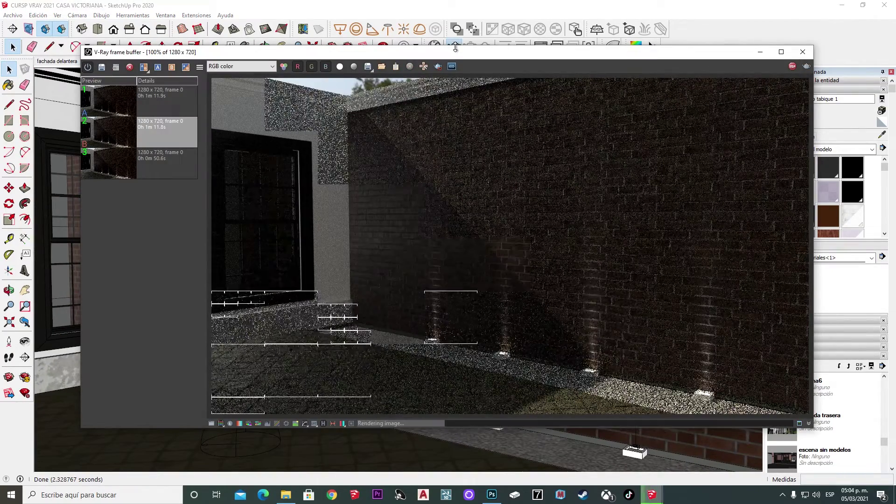
{"action": "left_click", "coordinate": [104, 70]}
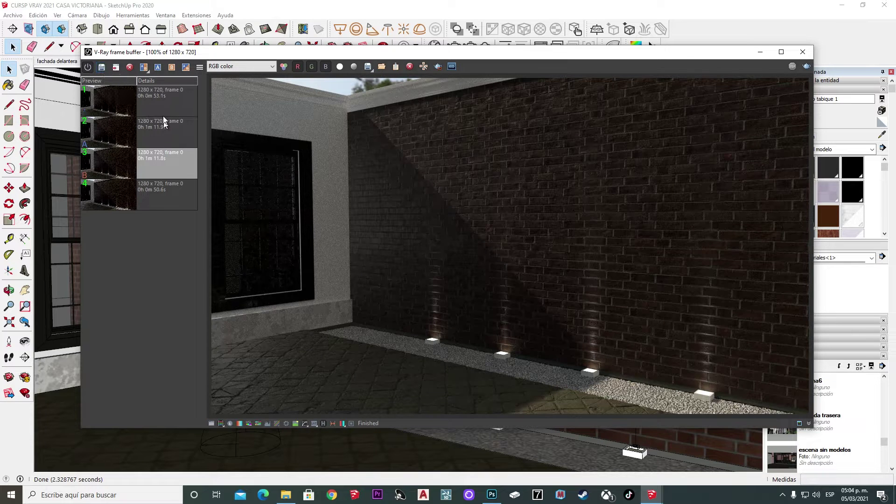
{"action": "left_click", "coordinate": [158, 100]}
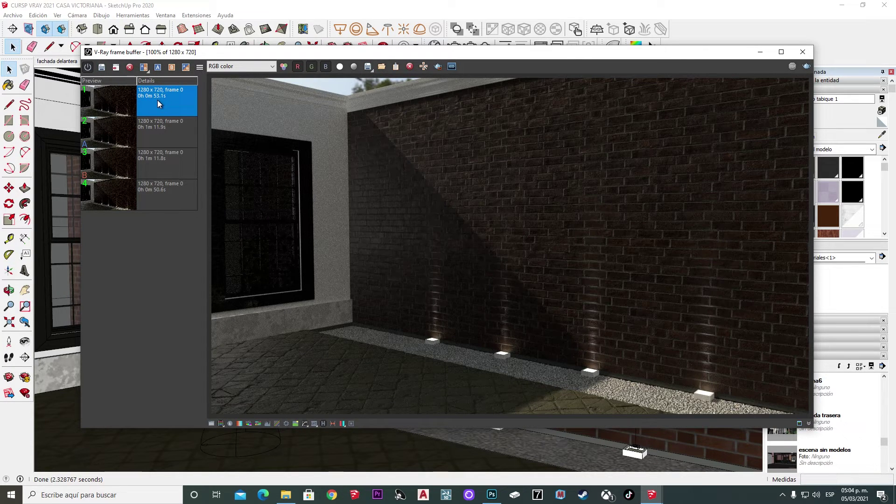
Compare history entry 1 (A) with entry 2 (B) using the split wipe, then close
{"action": "left_click", "coordinate": [160, 137]}
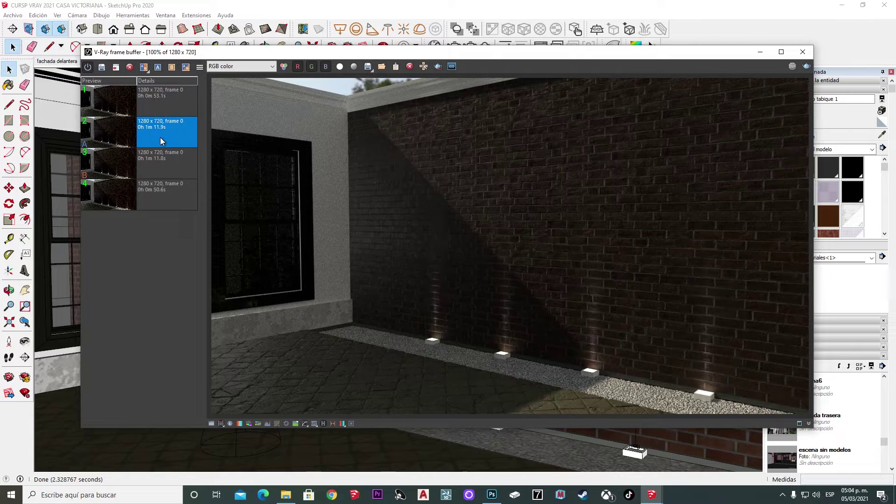
{"action": "left_click", "coordinate": [161, 113]}
{"action": "left_click", "coordinate": [144, 66]}
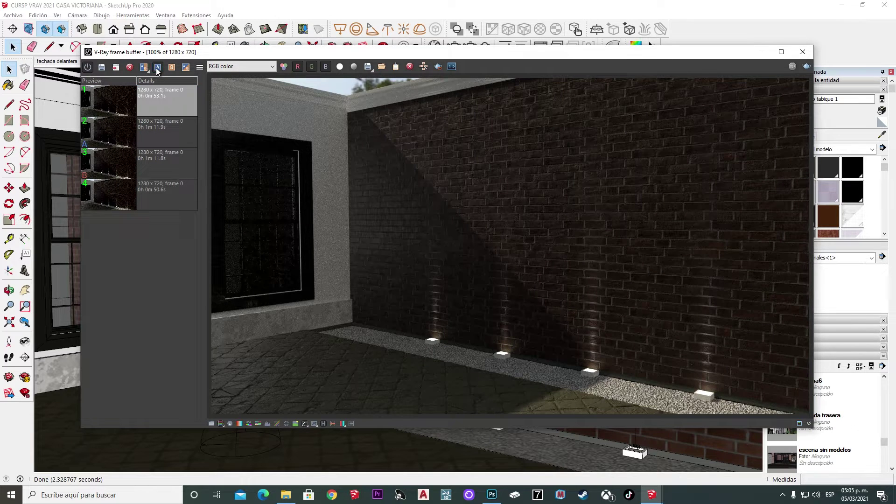
{"action": "left_click", "coordinate": [168, 124]}
{"action": "left_click", "coordinate": [171, 68]}
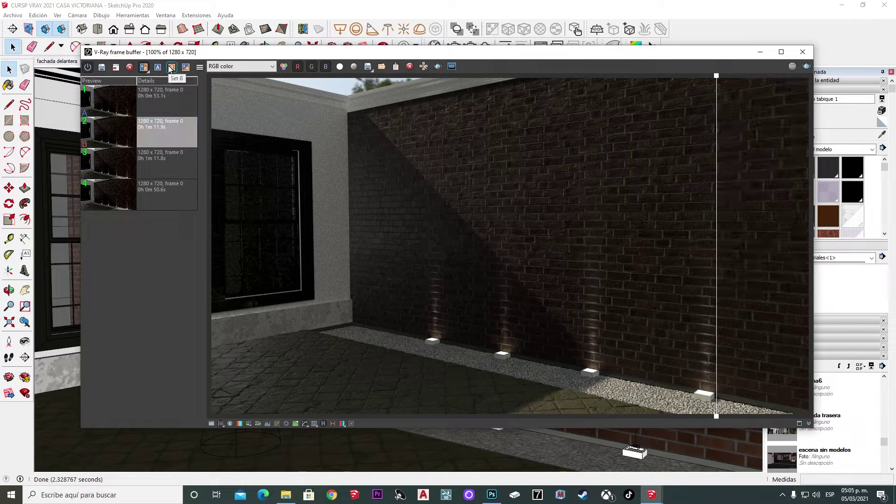
{"action": "mouse_move", "coordinate": [717, 181]}
{"action": "left_mouse_down"}
{"action": "mouse_move", "coordinate": [271, 204]}
{"action": "mouse_move", "coordinate": [794, 232]}
{"action": "mouse_move", "coordinate": [268, 236]}
{"action": "mouse_move", "coordinate": [700, 261]}
{"action": "mouse_move", "coordinate": [629, 266]}
{"action": "mouse_move", "coordinate": [592, 284]}
{"action": "mouse_move", "coordinate": [308, 275]}
{"action": "mouse_move", "coordinate": [788, 322]}
{"action": "mouse_move", "coordinate": [315, 330]}
{"action": "mouse_move", "coordinate": [647, 345]}
{"action": "left_mouse_up"}
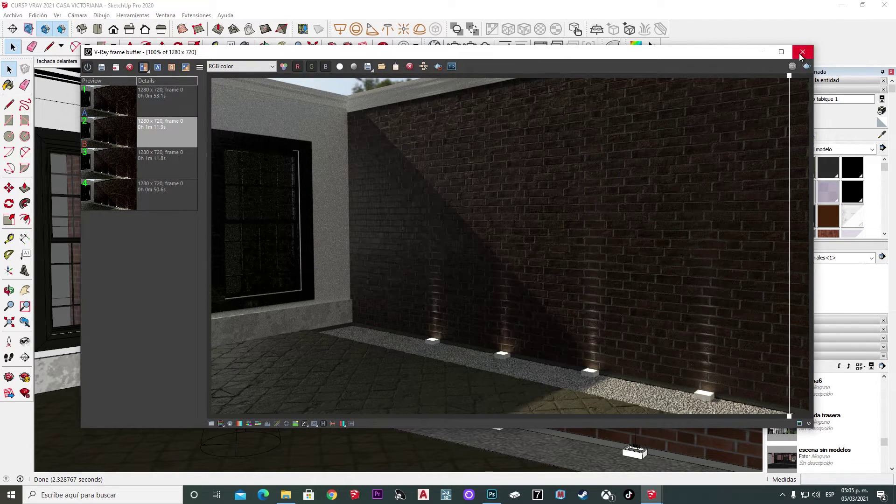
{"action": "left_click", "coordinate": [803, 52]}
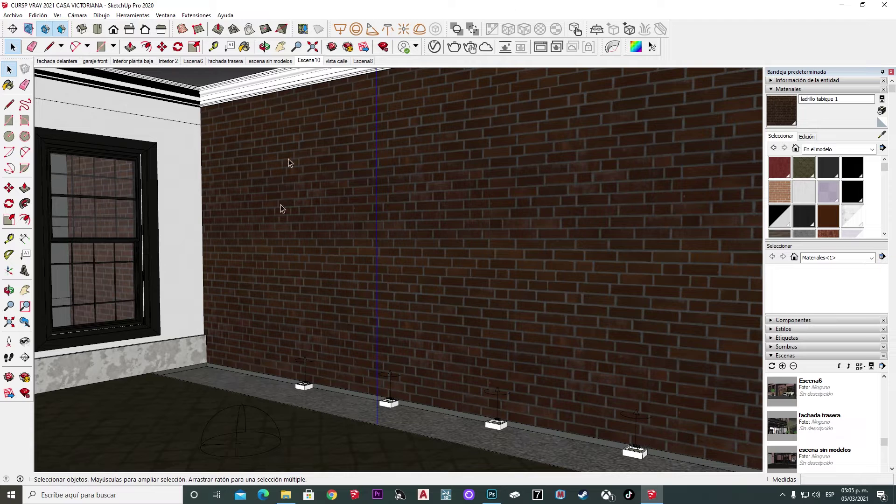
Set the brick material's displacement amount to 20
{"action": "left_click", "coordinate": [434, 47]}
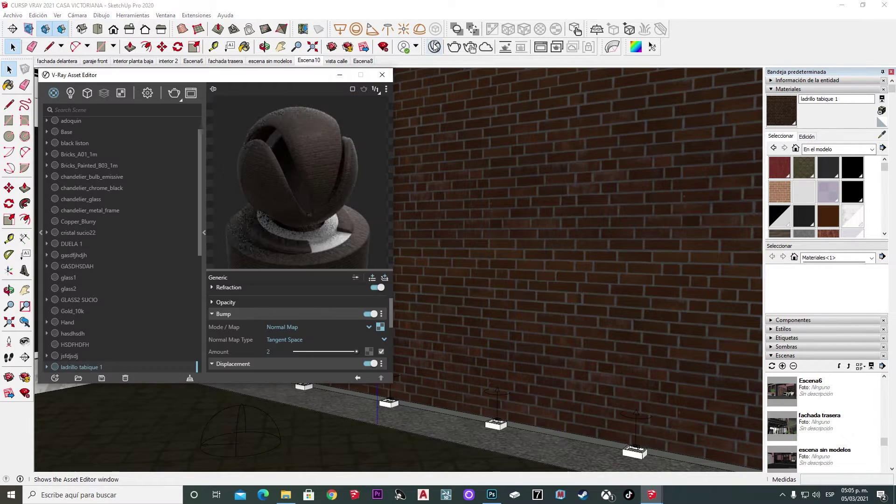
{"action": "scroll", "coordinate": [282, 305], "scroll_direction": "down", "scroll_amount": 2}
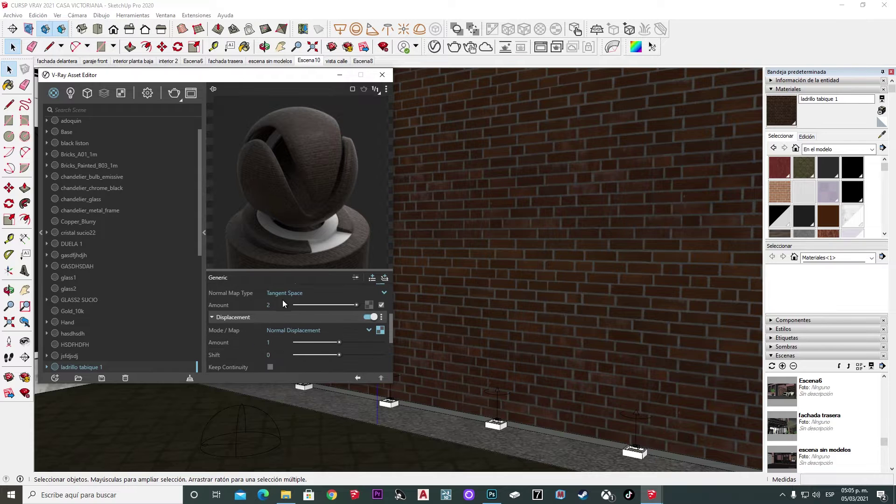
{"action": "scroll", "coordinate": [280, 306], "scroll_direction": "up", "scroll_amount": 2}
{"action": "left_click", "coordinate": [212, 317]}
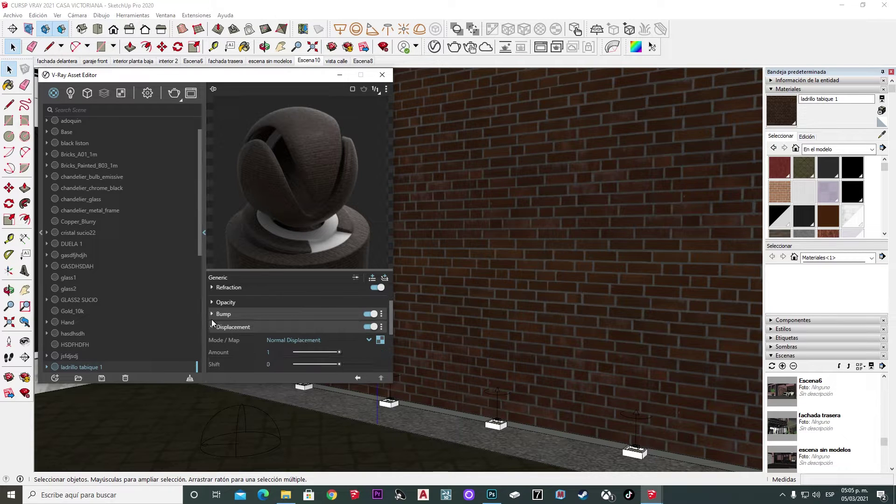
{"action": "type", "text": "20"}
{"action": "key", "text": "Return"}
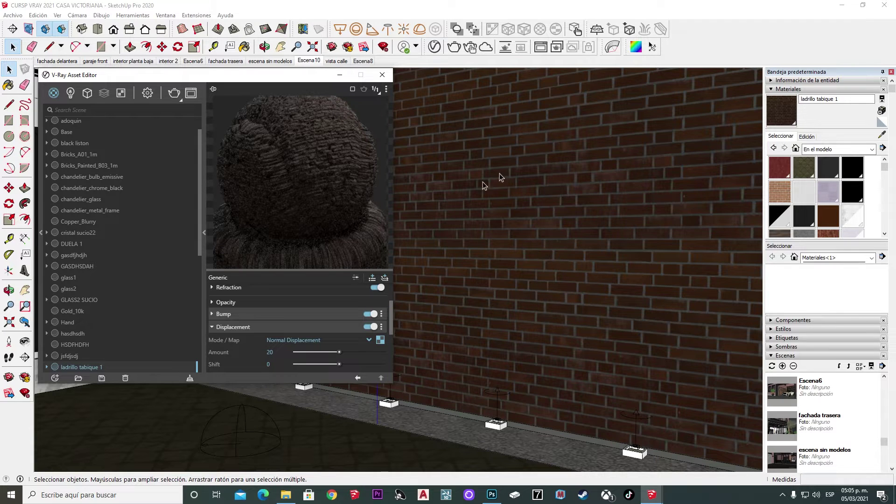
Lower the displacement amount to 2.5, close the editor and render the wall
{"action": "type", "text": "2.5"}
{"action": "key", "text": "Return"}
{"action": "left_click", "coordinate": [383, 74]}
{"action": "left_click", "coordinate": [453, 46]}
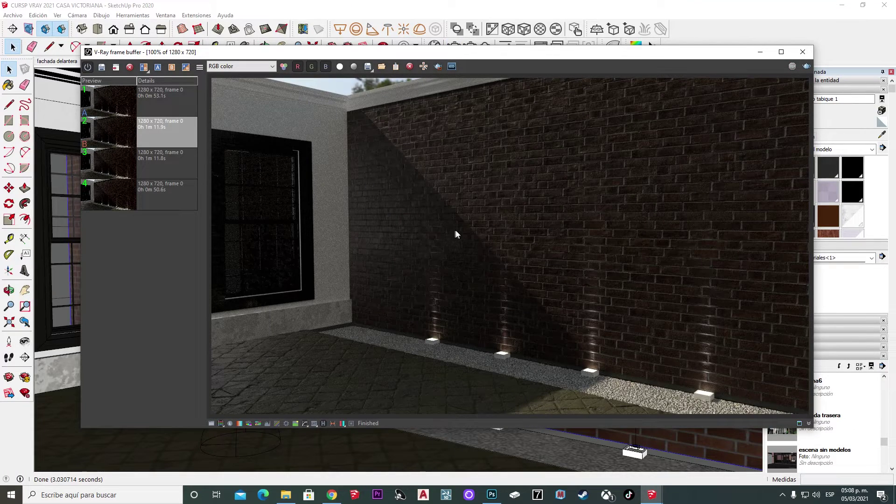
Save the displacement-2.5 render to history and flip between it and the previous render
{"action": "left_click", "coordinate": [100, 71]}
{"action": "left_click", "coordinate": [168, 127]}
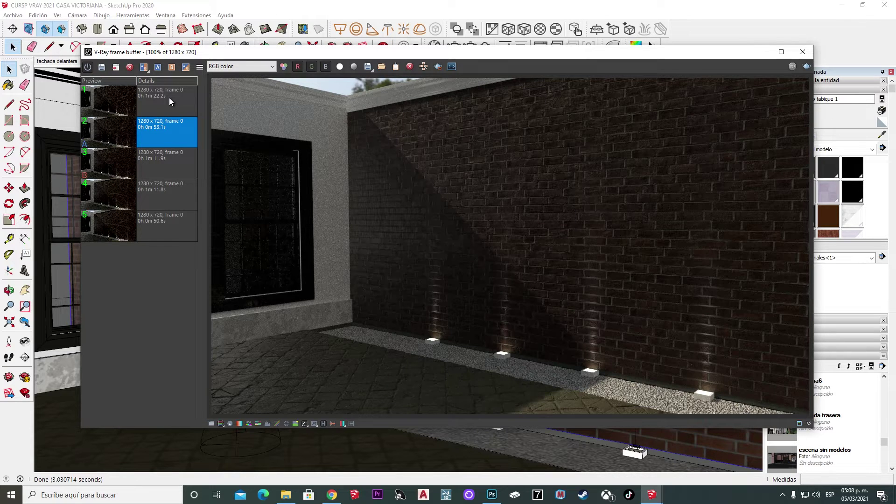
{"action": "left_click", "coordinate": [169, 97]}
{"action": "left_click", "coordinate": [164, 127]}
{"action": "left_click", "coordinate": [166, 106]}
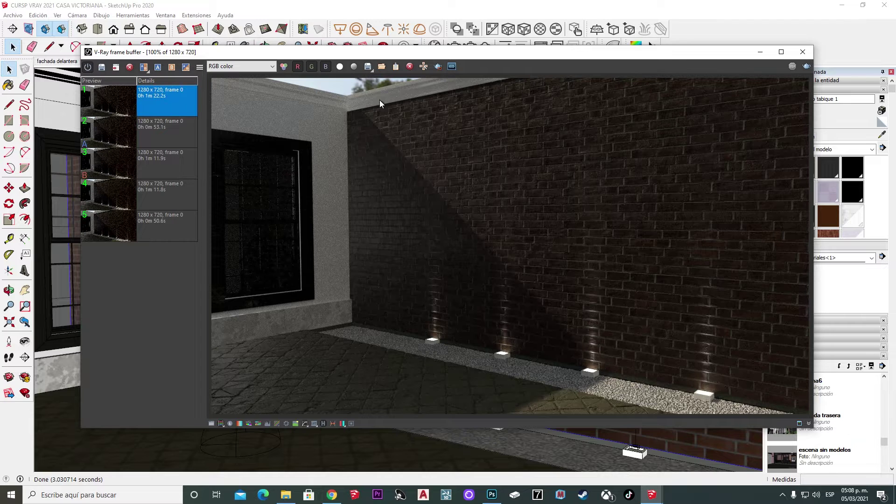
{"action": "left_click", "coordinate": [175, 125]}
{"action": "left_click", "coordinate": [175, 103]}
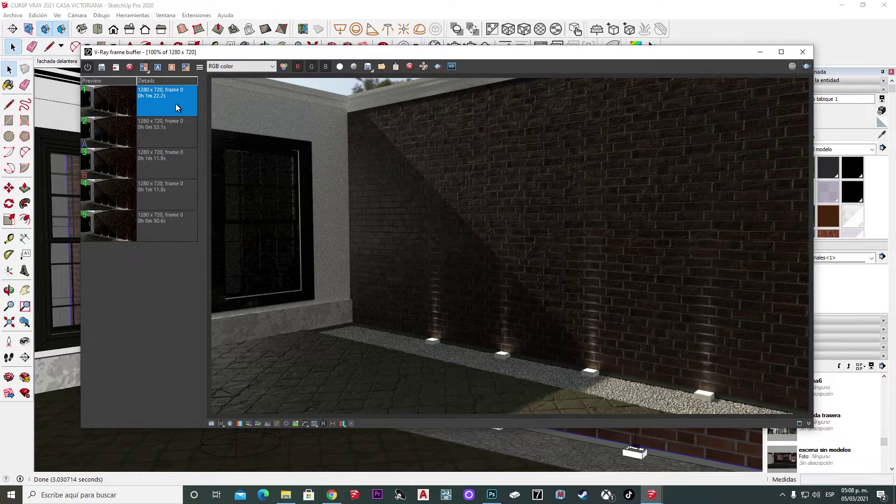
Reposition the V-Ray frame buffer window on screen
{"action": "scroll", "coordinate": [468, 292], "scroll_direction": "up", "scroll_amount": 2}
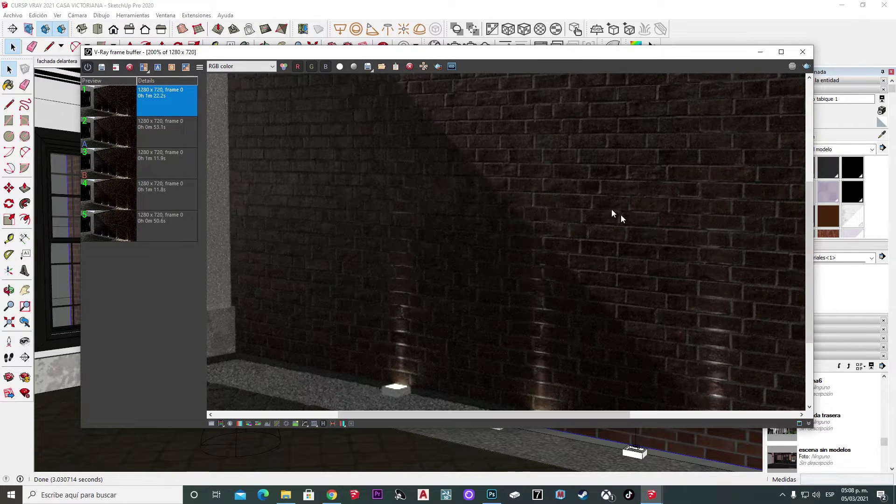
{"action": "scroll", "coordinate": [621, 214], "scroll_direction": "down", "scroll_amount": 2}
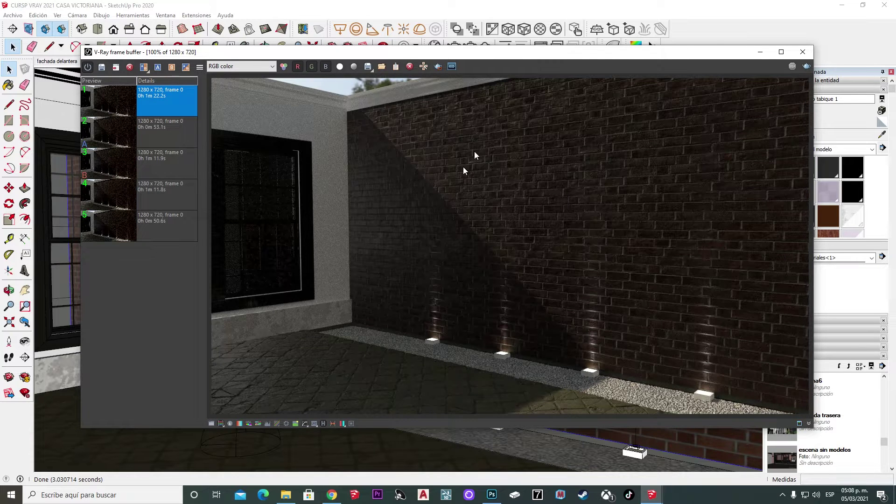
{"action": "left_click_drag", "start_coordinate": [515, 57], "coordinate": [495, 60]}
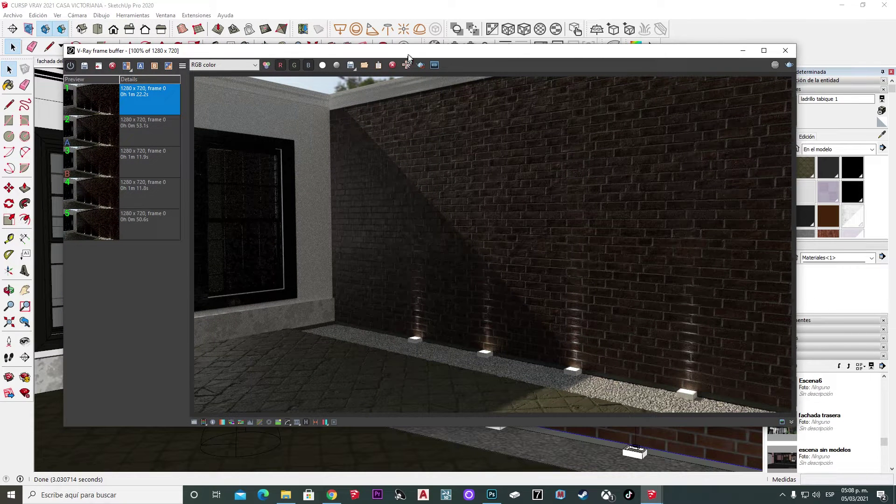
{"action": "left_click_drag", "start_coordinate": [408, 55], "coordinate": [439, 54]}
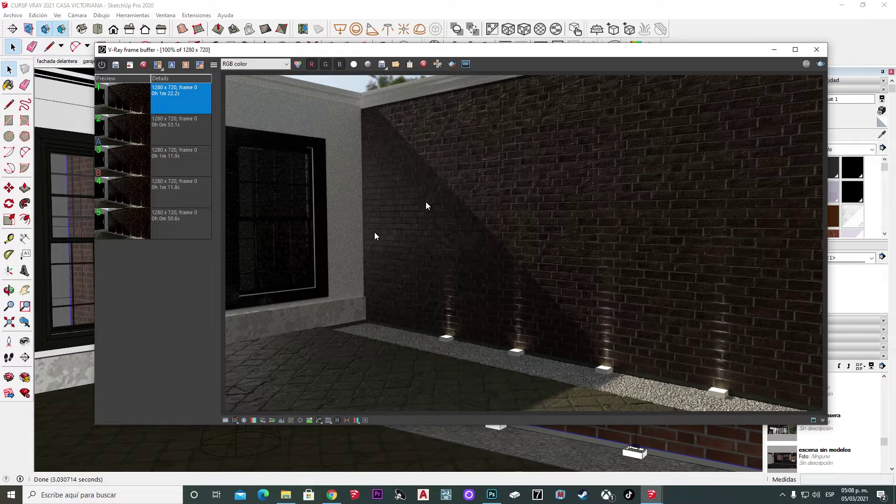
{"action": "left_click_drag", "start_coordinate": [501, 53], "coordinate": [509, 72]}
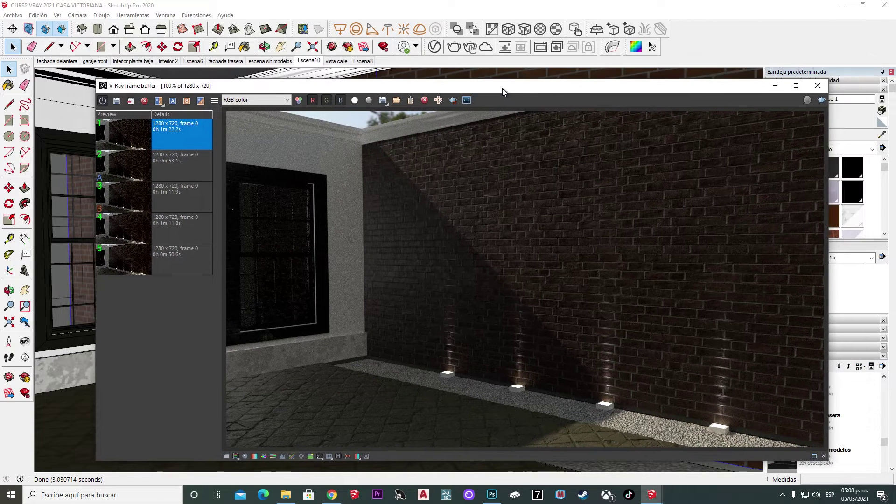
Reopen ladrillo tabique 1 with displacement collapsed and the Diffuse rollout expanded
{"action": "left_click", "coordinate": [437, 46]}
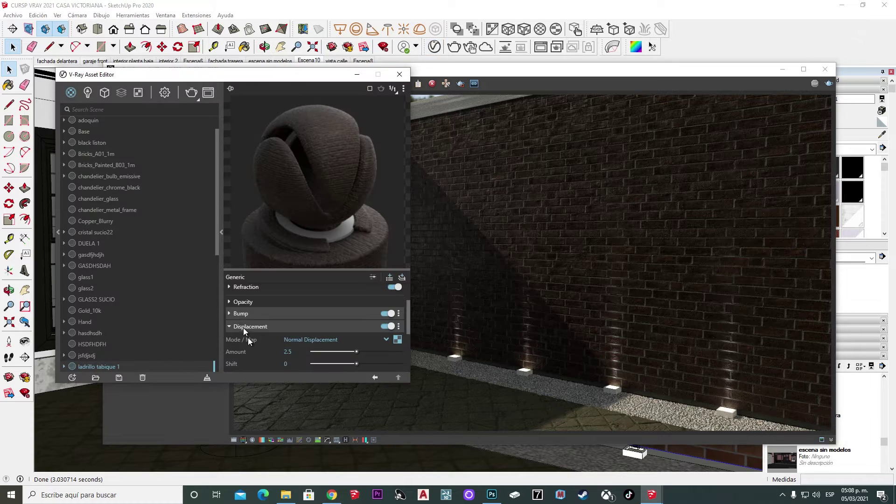
{"action": "left_click", "coordinate": [229, 328]}
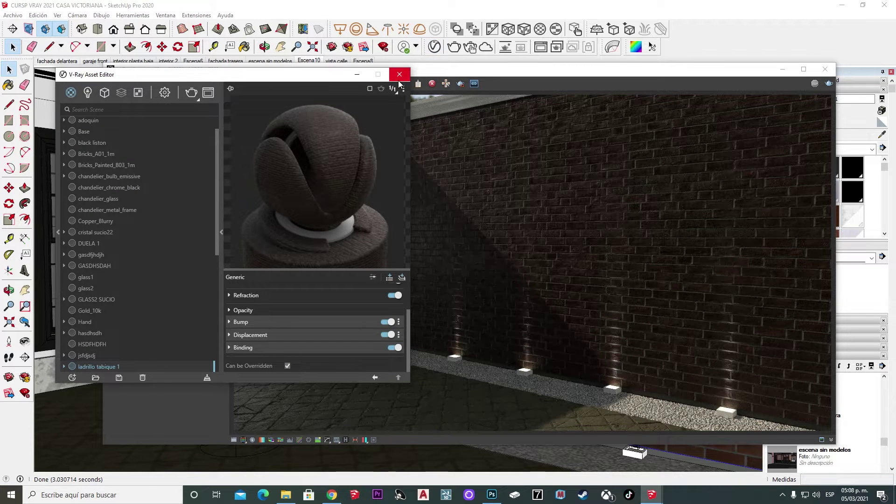
{"action": "left_click", "coordinate": [400, 74]}
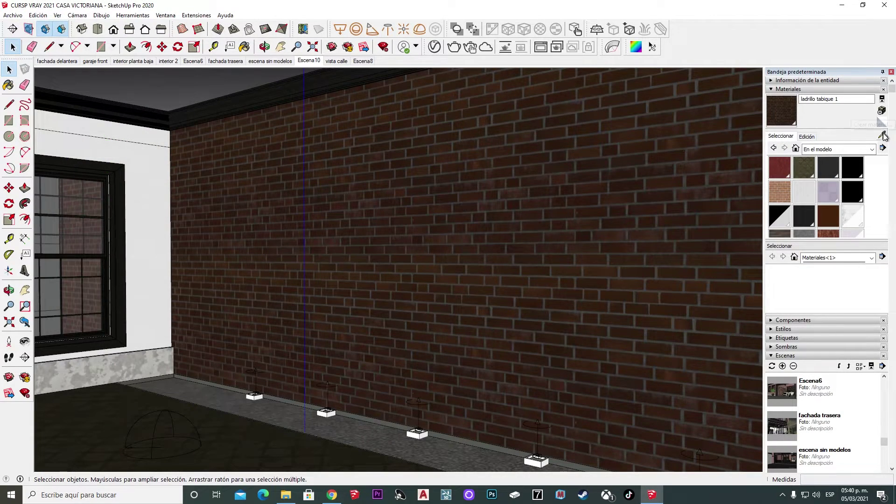
{"action": "key", "text": "b"}
{"action": "key", "text": "space"}
{"action": "left_click", "coordinate": [435, 49]}
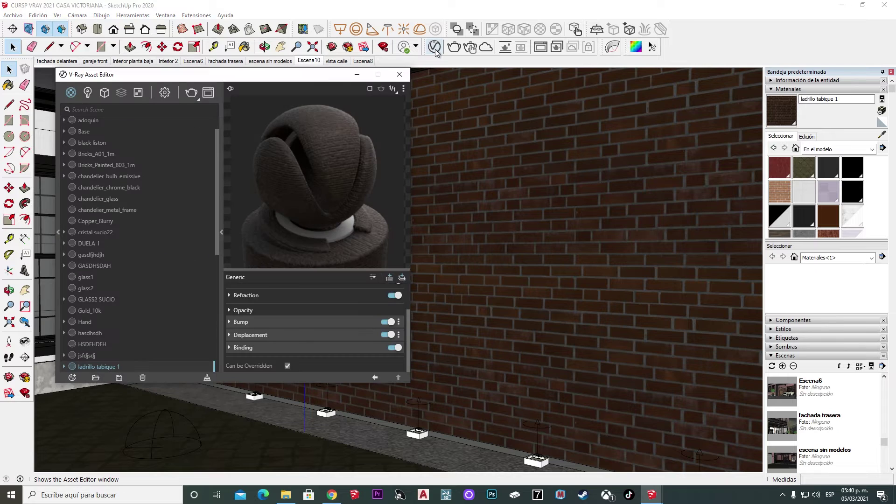
{"action": "scroll", "coordinate": [235, 309], "scroll_direction": "up", "scroll_amount": 2}
{"action": "left_click", "coordinate": [231, 306]}
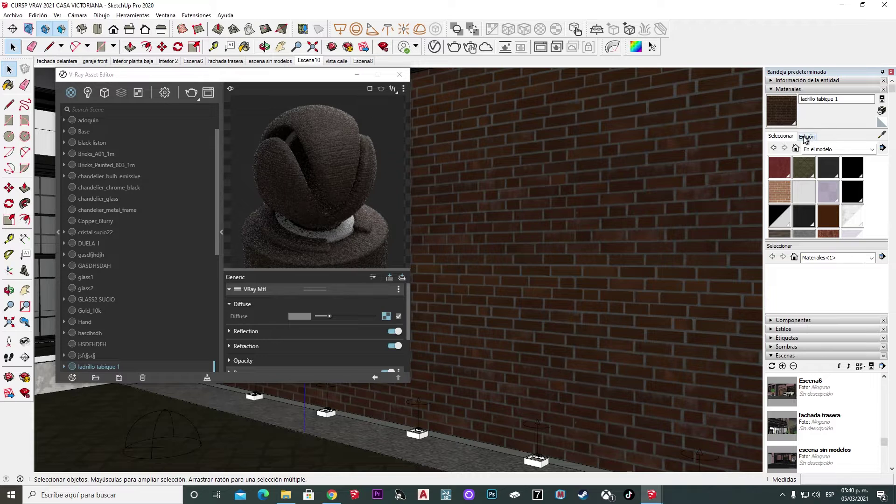
Load the Bricks_Rough albedo image as the brick material's diffuse texture
{"action": "left_click", "coordinate": [806, 137]}
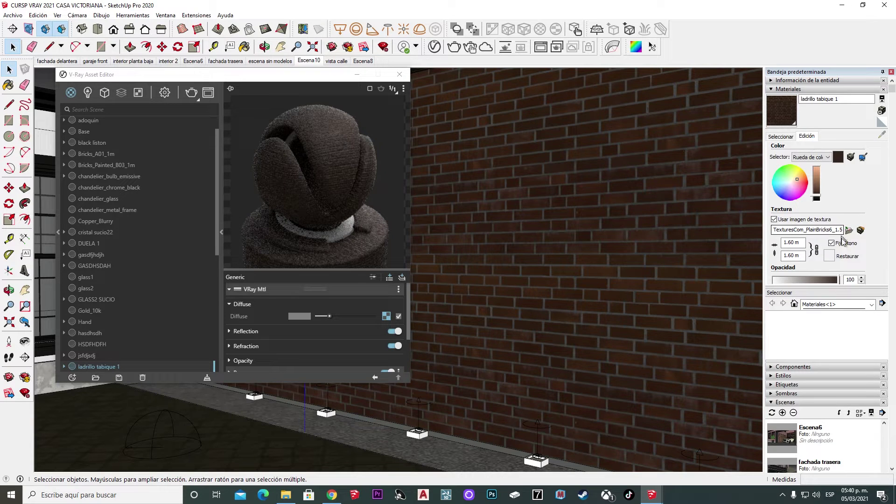
{"action": "left_click", "coordinate": [386, 316]}
{"action": "left_click", "coordinate": [404, 303]}
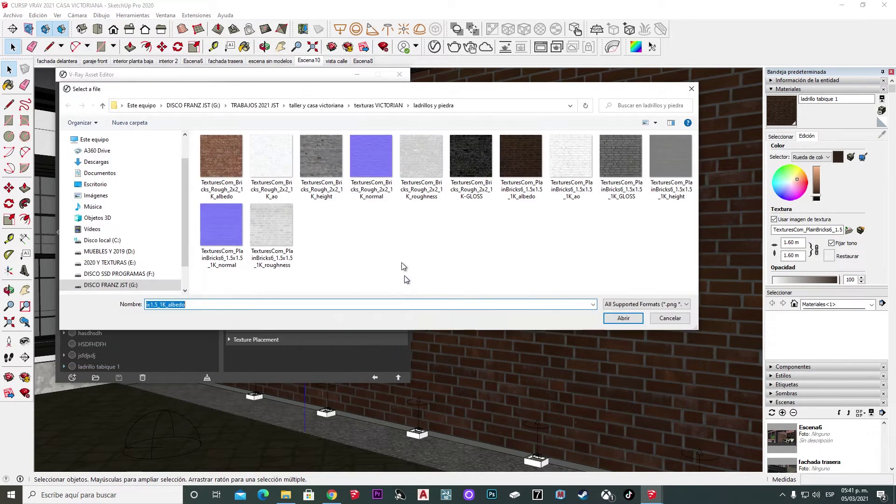
{"action": "left_click", "coordinate": [624, 318]}
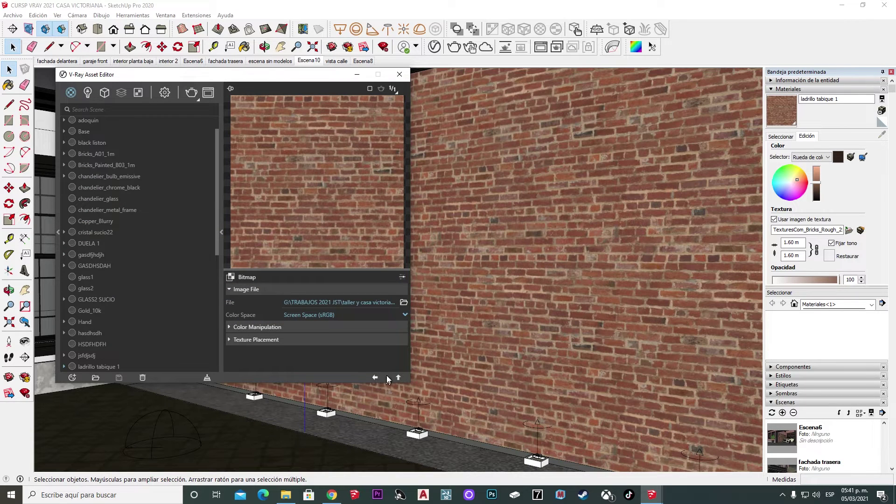
{"action": "left_click", "coordinate": [374, 377]}
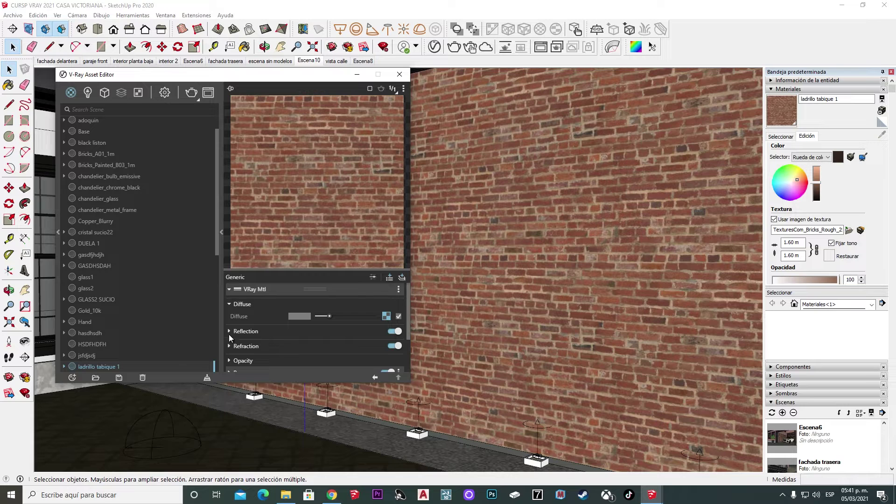
Replace the bump bitmap with the TexturesCom_Bricks_Rough_2x2_1K_normal map
{"action": "scroll", "coordinate": [232, 335], "scroll_direction": "down", "scroll_amount": 2}
{"action": "scroll", "coordinate": [238, 340], "scroll_direction": "down", "scroll_amount": 1}
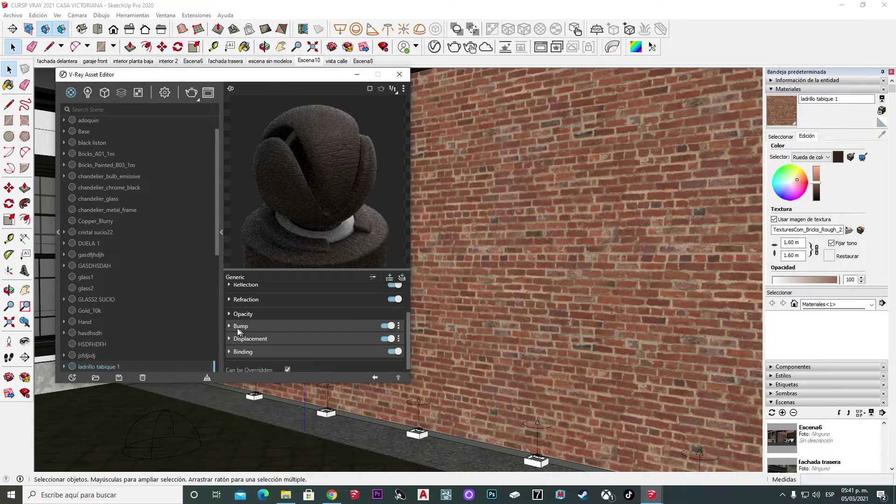
{"action": "left_click", "coordinate": [229, 326]}
{"action": "left_click", "coordinate": [400, 338]}
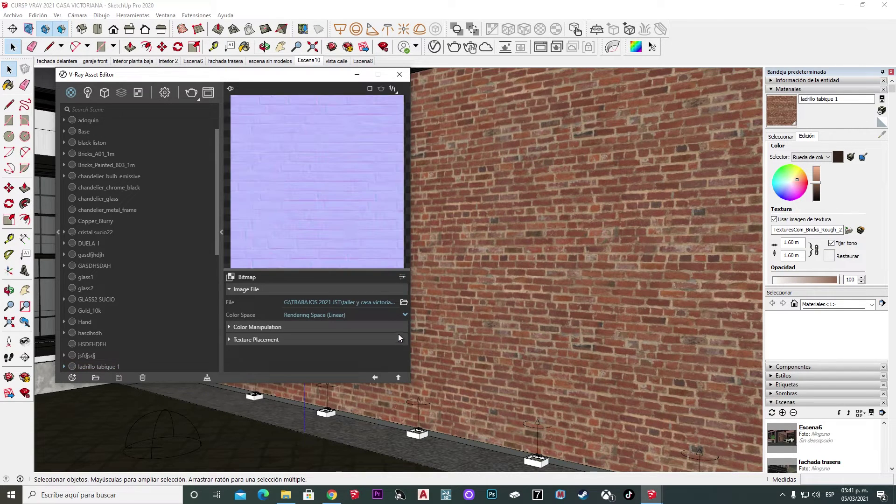
{"action": "left_click", "coordinate": [403, 303]}
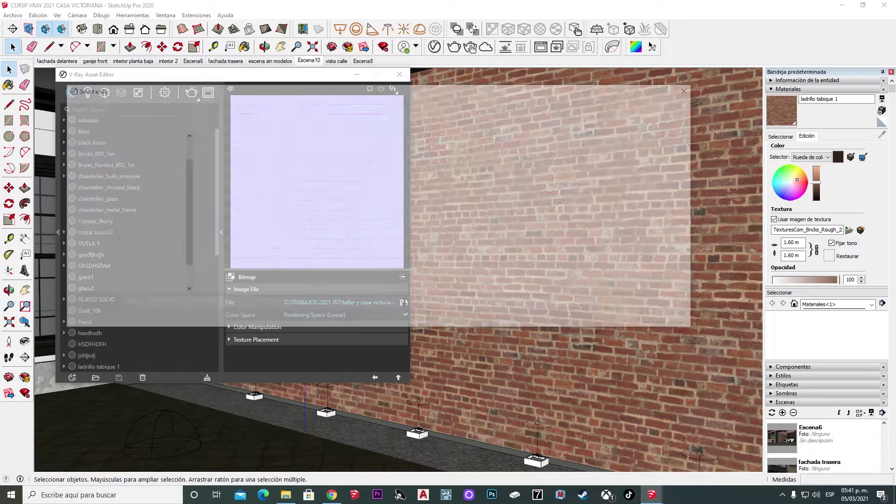
{"action": "left_click", "coordinate": [372, 185]}
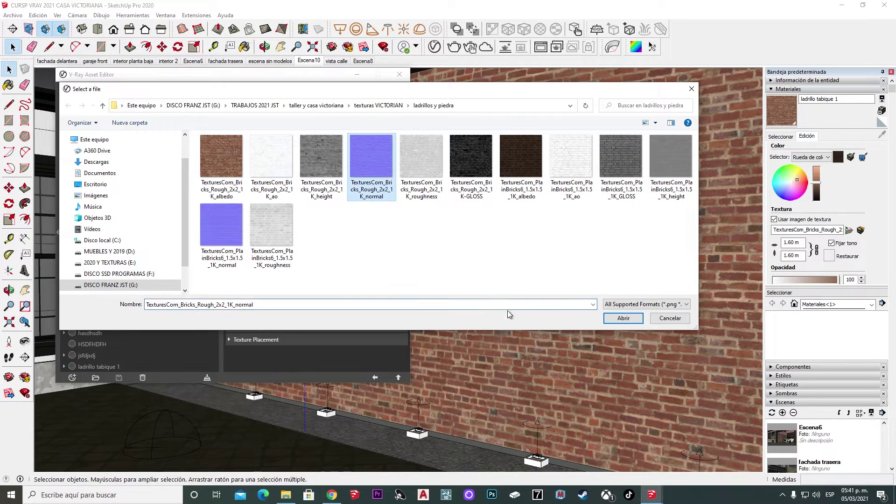
{"action": "left_click", "coordinate": [627, 319]}
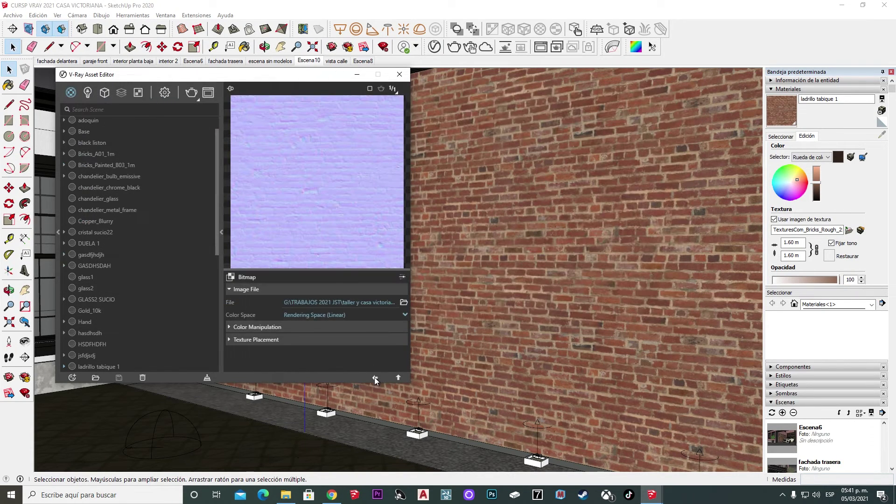
{"action": "left_click", "coordinate": [375, 378]}
{"action": "scroll", "coordinate": [387, 348], "scroll_direction": "down", "scroll_amount": 3}
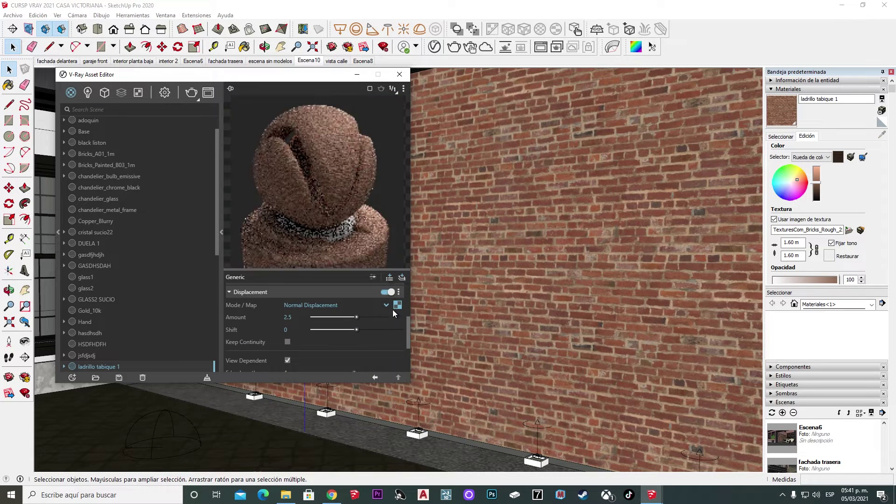
{"action": "left_click", "coordinate": [397, 305]}
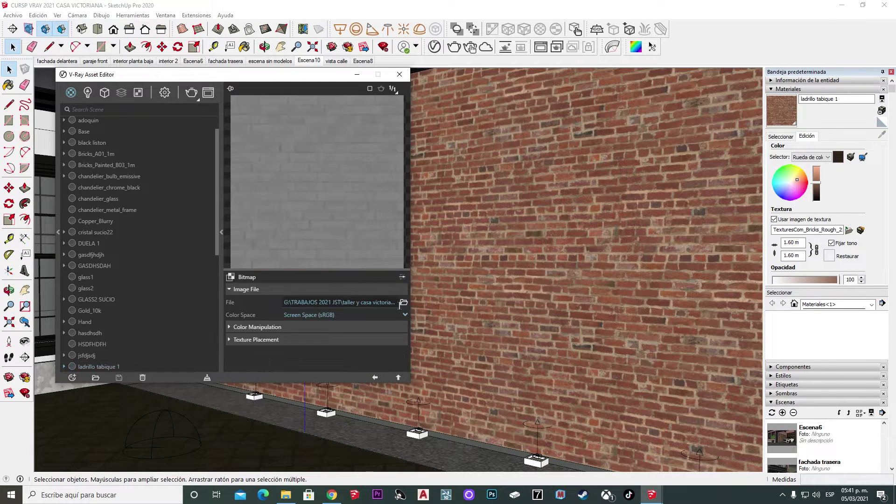
Load TexturesCom_Bricks_Rough_2x2_1K_height as the displacement bitmap
{"action": "left_click", "coordinate": [390, 303]}
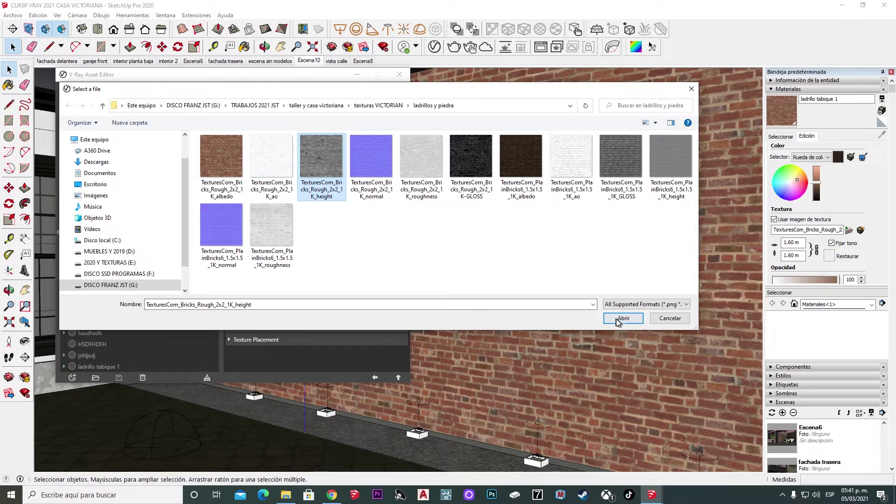
{"action": "left_click", "coordinate": [623, 317]}
{"action": "left_click", "coordinate": [375, 377]}
{"action": "scroll", "coordinate": [308, 341], "scroll_direction": "up", "scroll_amount": 2}
{"action": "scroll", "coordinate": [300, 341], "scroll_direction": "up", "scroll_amount": 1}
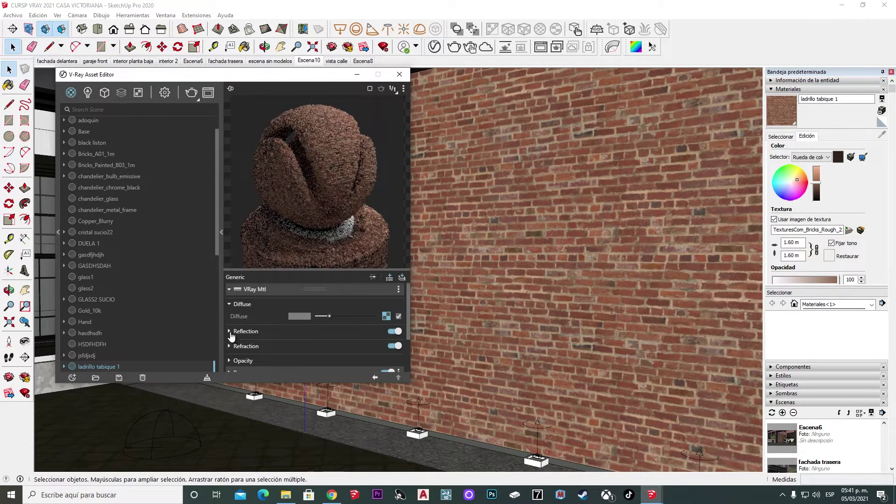
Load the rough-brick GLOSS map into the reflection Glossiness slot
{"action": "left_click", "coordinate": [246, 331]}
{"action": "scroll", "coordinate": [338, 349], "scroll_direction": "down", "scroll_amount": 2}
{"action": "left_click", "coordinate": [386, 310]}
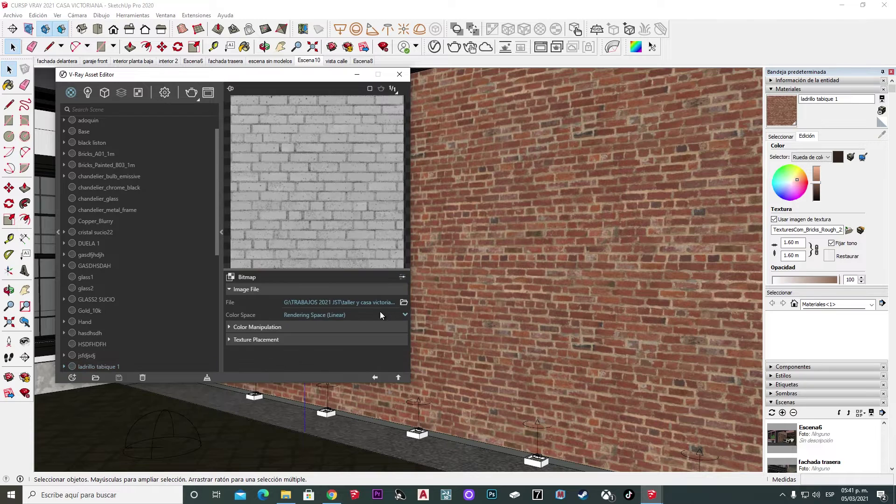
{"action": "left_click", "coordinate": [402, 301]}
{"action": "left_click", "coordinate": [471, 157]}
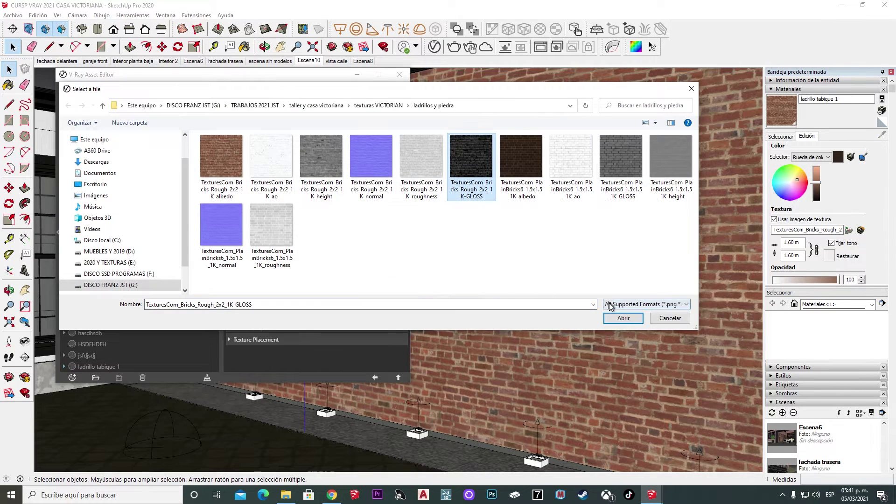
{"action": "left_click", "coordinate": [623, 317]}
{"action": "left_click", "coordinate": [378, 378]}
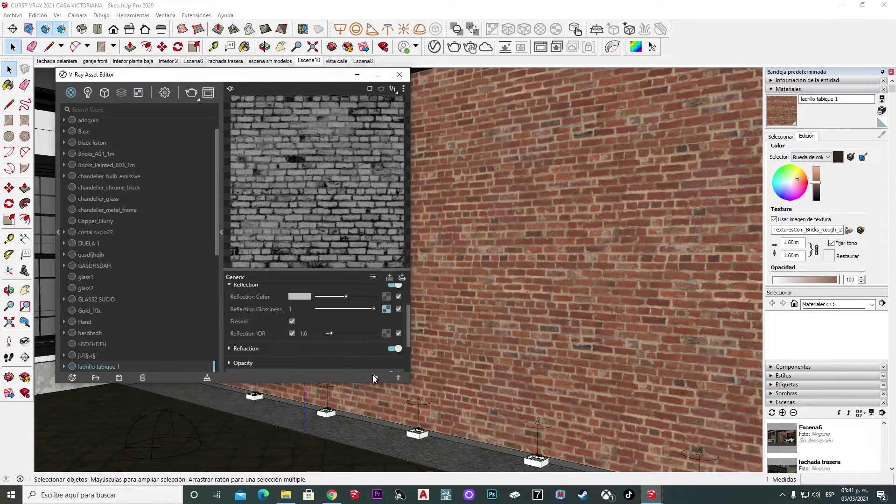
{"action": "scroll", "coordinate": [232, 310], "scroll_direction": "up", "scroll_amount": 2}
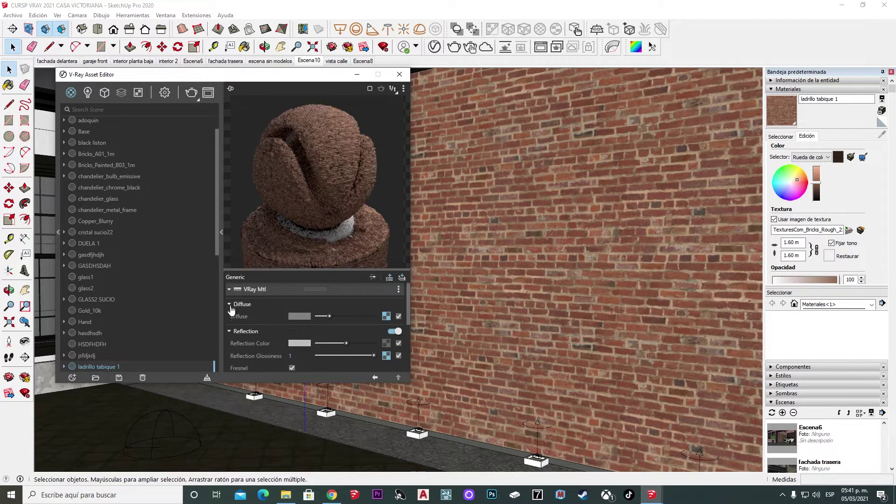
Switch off displacement on the brick material and check the bump normal map
{"action": "left_click", "coordinate": [229, 304]}
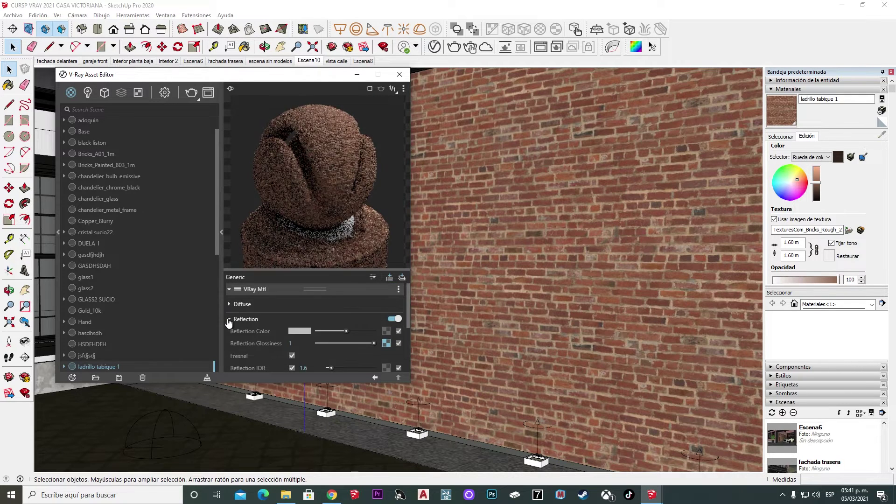
{"action": "scroll", "coordinate": [229, 356], "scroll_direction": "down", "scroll_amount": 3}
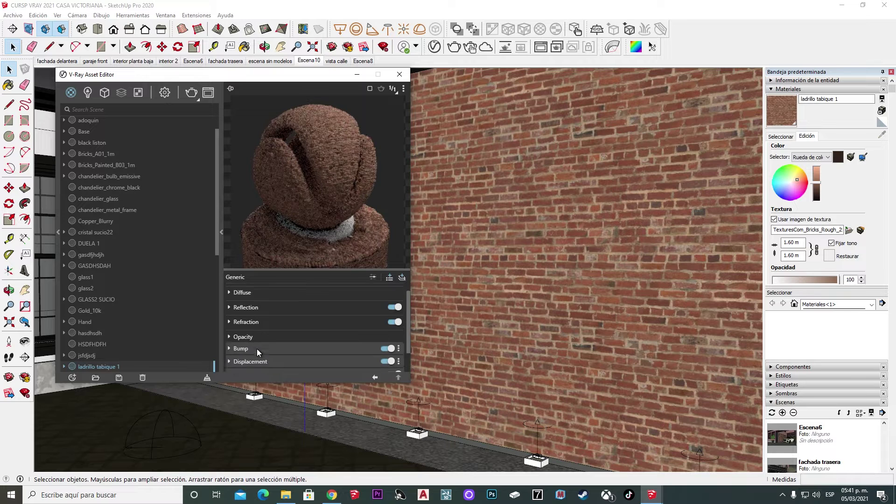
{"action": "left_click", "coordinate": [230, 335]}
{"action": "left_click", "coordinate": [388, 335]}
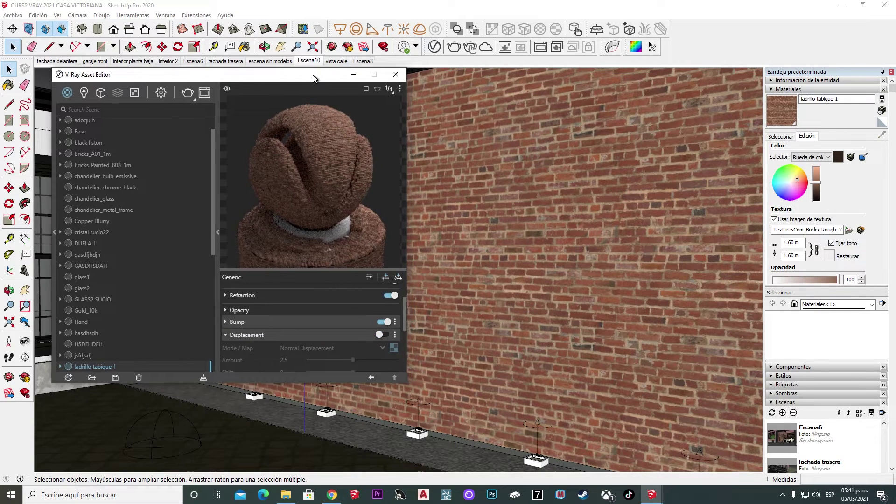
{"action": "left_click_drag", "start_coordinate": [316, 76], "coordinate": [315, 76]}
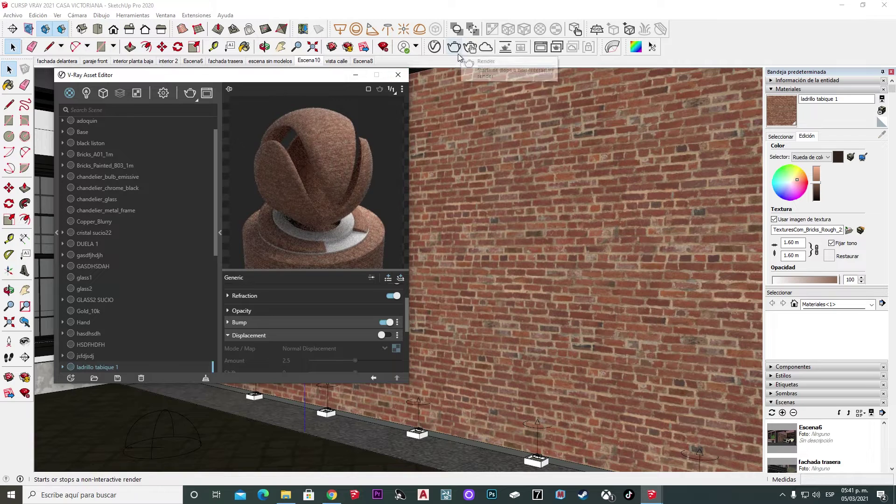
{"action": "left_click", "coordinate": [228, 323]}
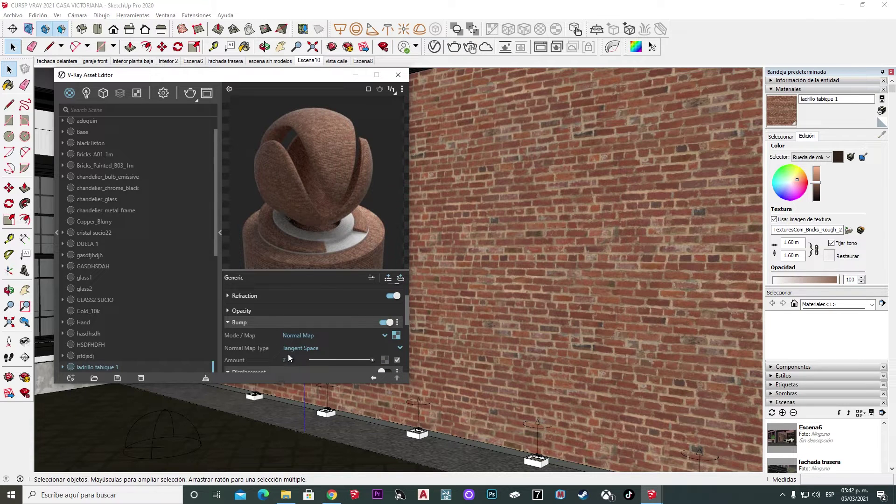
Start a V-Ray test render of the brick wall from scene Escena10
{"action": "left_click_drag", "start_coordinate": [310, 75], "coordinate": [320, 84]}
{"action": "left_click", "coordinate": [307, 63]}
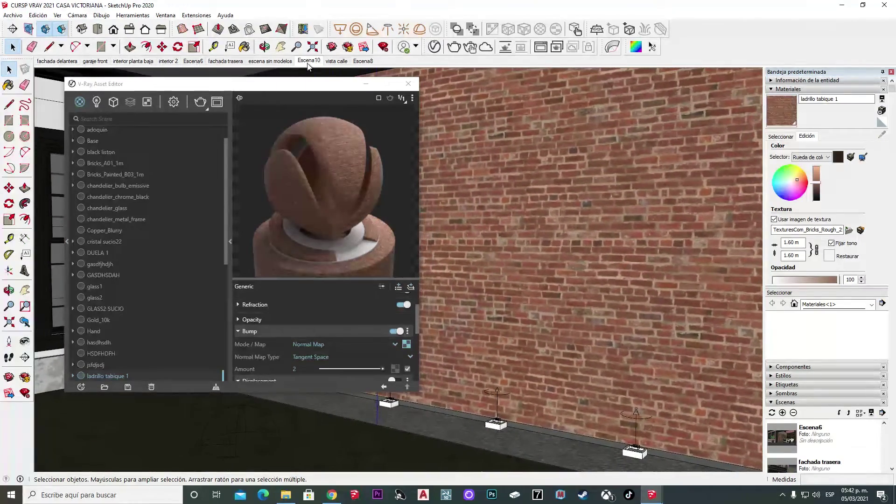
{"action": "left_click", "coordinate": [454, 48]}
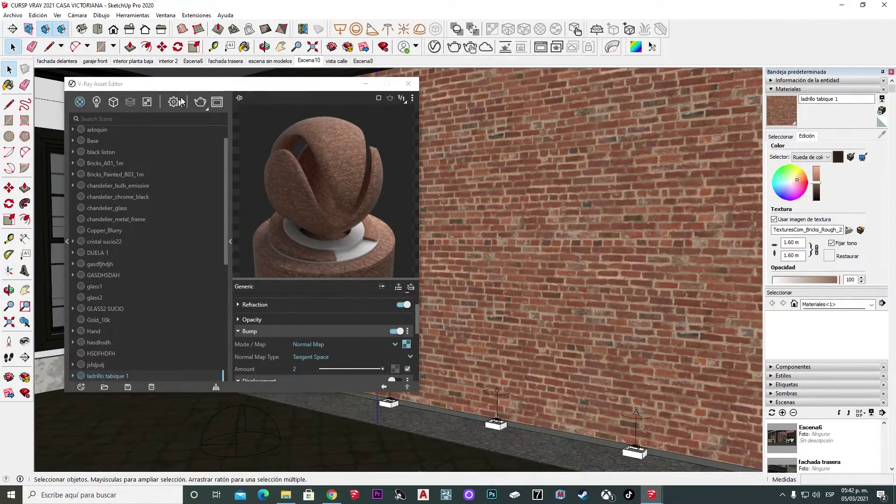
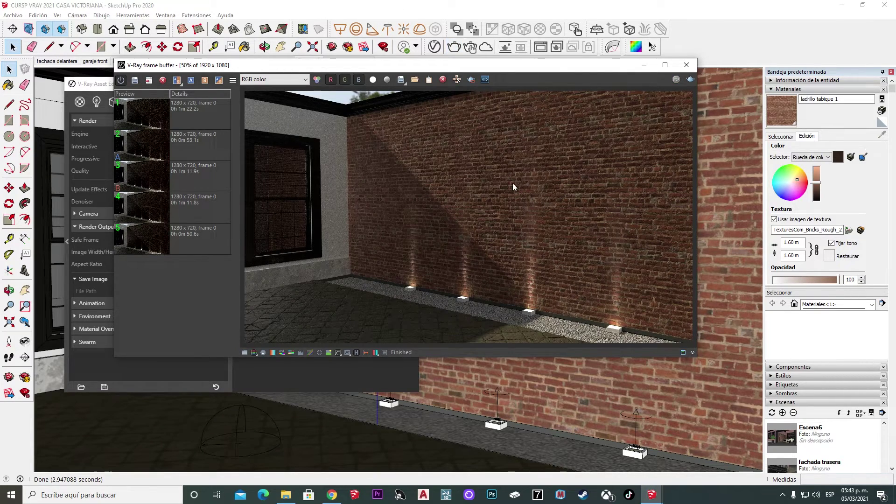
Pan the enlarged render and rearrange the render and V-Ray asset windows
{"action": "scroll", "coordinate": [513, 187], "scroll_direction": "up", "scroll_amount": 2}
{"action": "mouse_move", "coordinate": [402, 226]}
{"action": "middle_mouse_down"}
{"action": "mouse_move", "coordinate": [579, 175]}
{"action": "mouse_move", "coordinate": [458, 151]}
{"action": "mouse_move", "coordinate": [425, 193]}
{"action": "middle_mouse_up"}
{"action": "scroll", "coordinate": [425, 194], "scroll_direction": "down", "scroll_amount": 1}
{"action": "left_click_drag", "start_coordinate": [455, 65], "coordinate": [492, 94]}
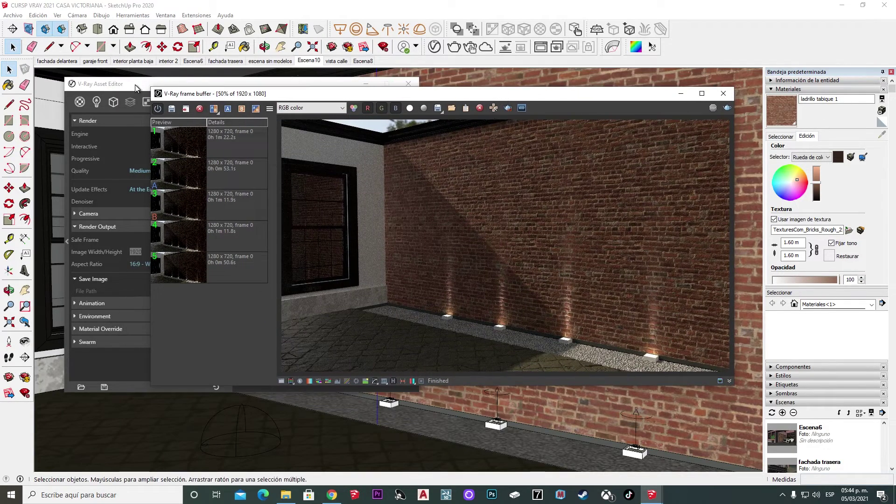
{"action": "left_click", "coordinate": [135, 88]}
{"action": "left_click", "coordinate": [409, 84]}
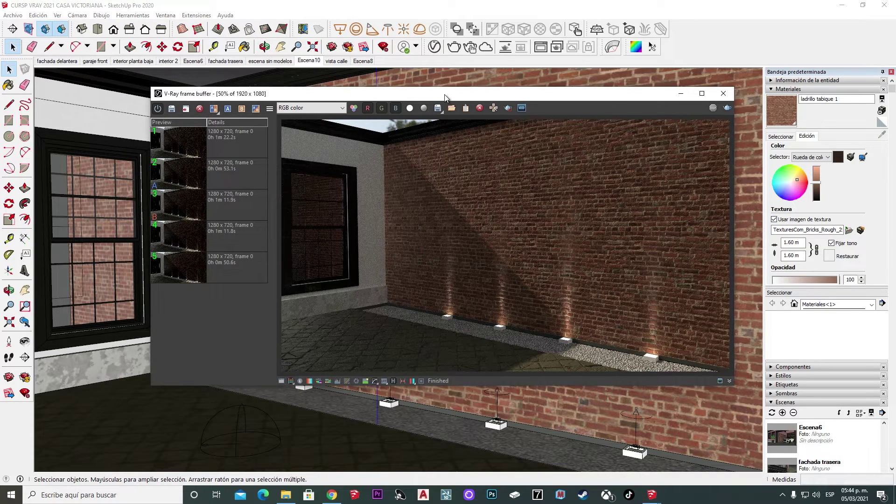
{"action": "left_click_drag", "start_coordinate": [445, 95], "coordinate": [415, 87]}
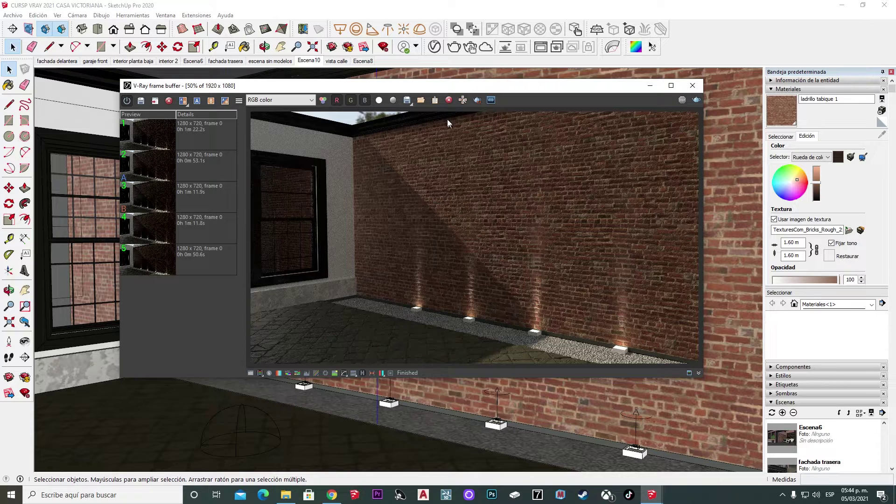
{"action": "left_click_drag", "start_coordinate": [458, 91], "coordinate": [462, 86]}
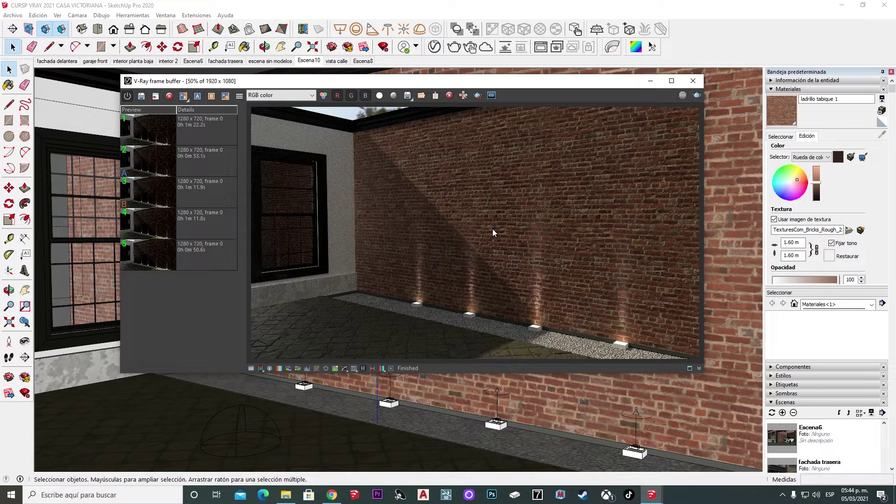
{"action": "left_click_drag", "start_coordinate": [407, 83], "coordinate": [416, 79]}
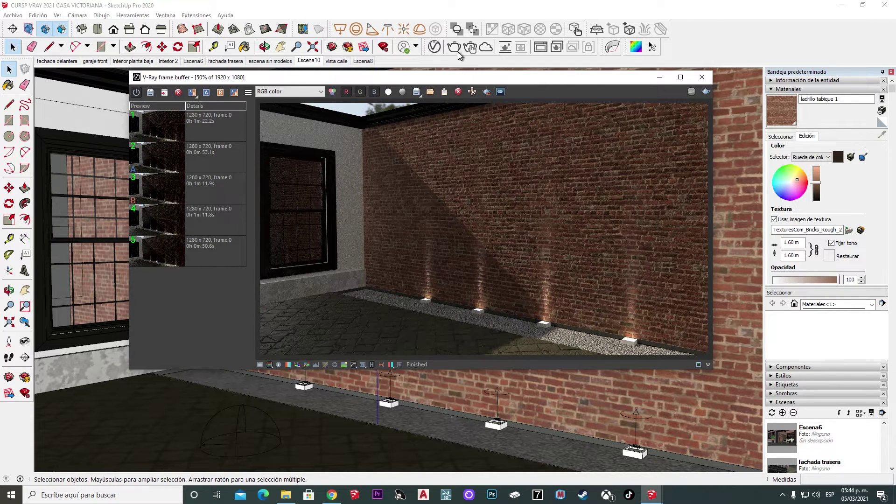
{"action": "left_click", "coordinate": [435, 47]}
{"action": "mouse_move", "coordinate": [405, 86]}
{"action": "left_mouse_down"}
{"action": "mouse_move", "coordinate": [391, 88]}
{"action": "mouse_move", "coordinate": [497, 78]}
{"action": "left_mouse_up"}
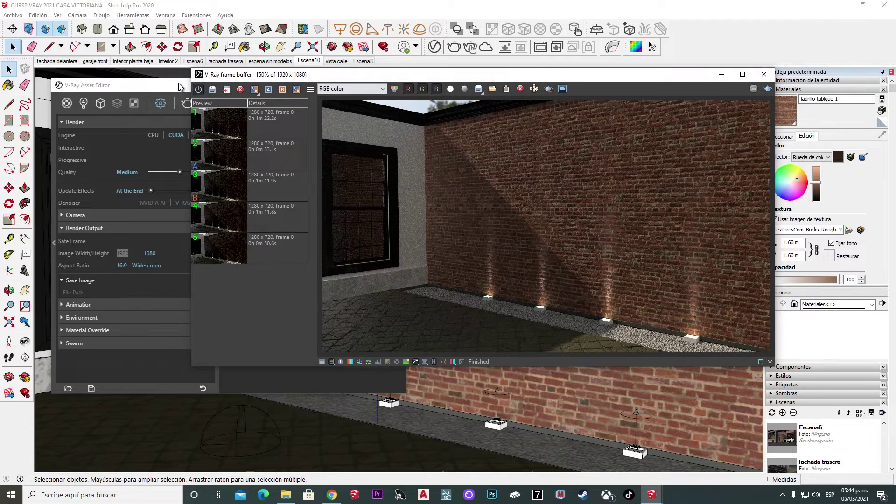
Enable displacement on the brick material with an amount of 1
{"action": "left_click", "coordinate": [175, 83]}
{"action": "left_click_drag", "start_coordinate": [171, 84], "coordinate": [157, 60]}
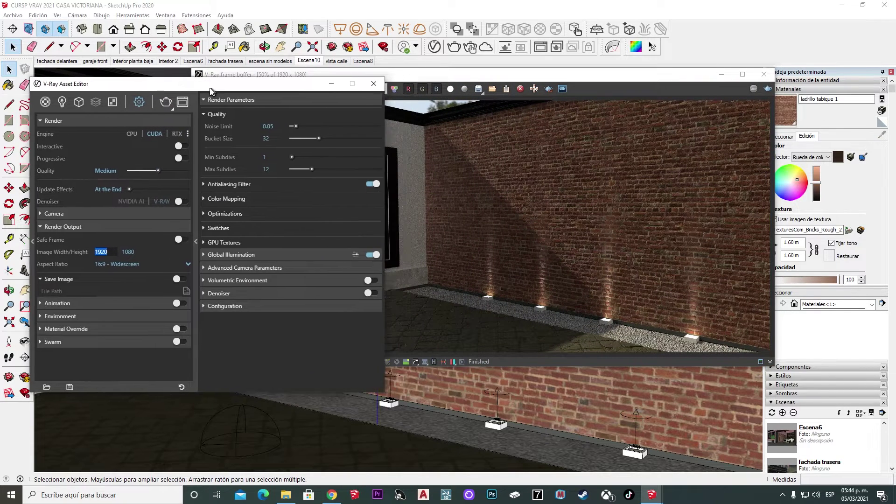
{"action": "left_click_drag", "start_coordinate": [270, 66], "coordinate": [300, 86]}
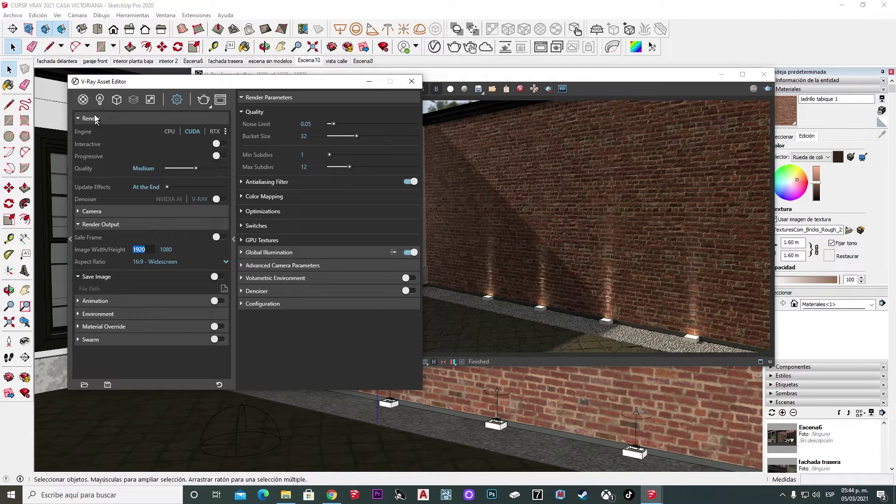
{"action": "left_click", "coordinate": [84, 99]}
{"action": "scroll", "coordinate": [270, 346], "scroll_direction": "down", "scroll_amount": 3}
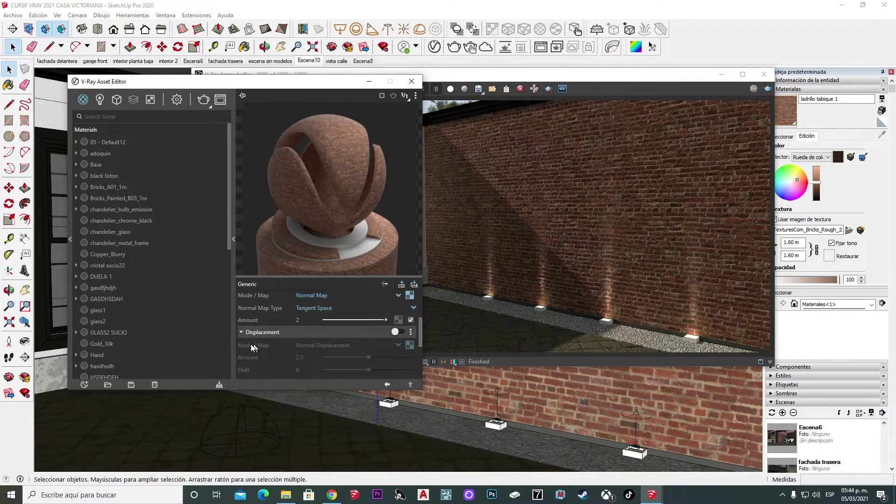
{"action": "left_click", "coordinate": [397, 332]}
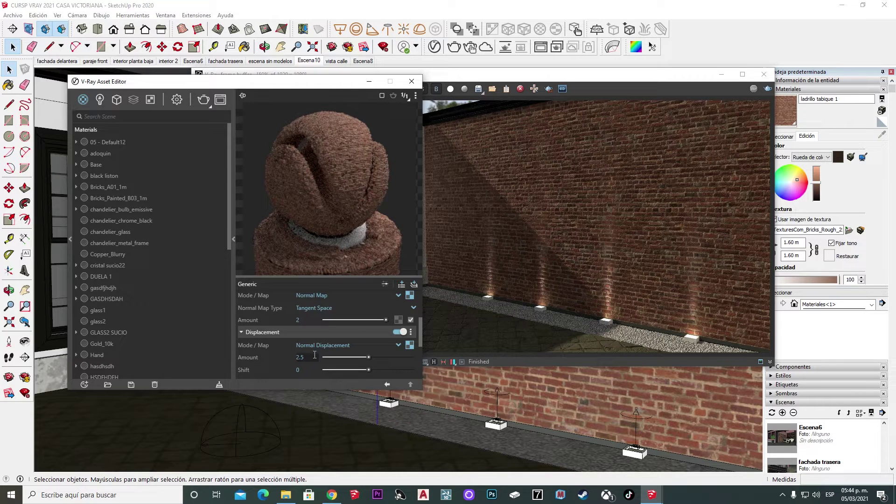
{"action": "type", "text": "1"}
{"action": "key", "text": "Return"}
Keep the previous render in history and start a new displacement-1 render
{"action": "left_click", "coordinate": [493, 80]}
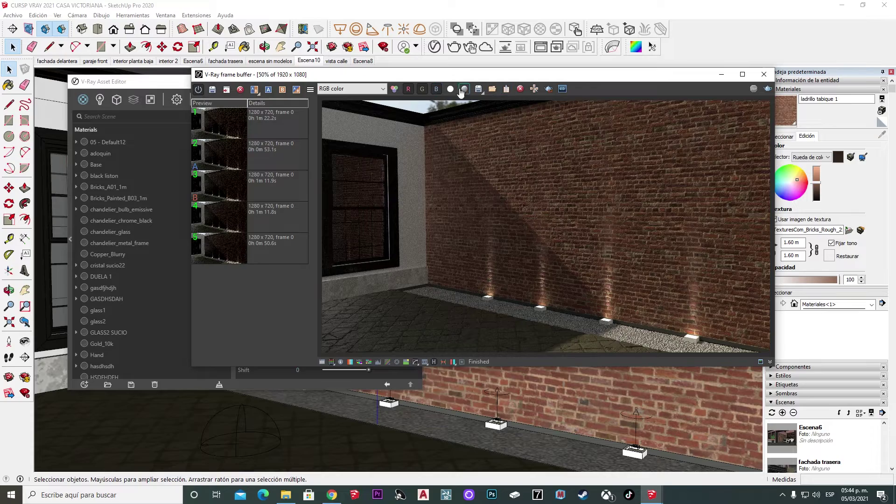
{"action": "left_click", "coordinate": [478, 89]}
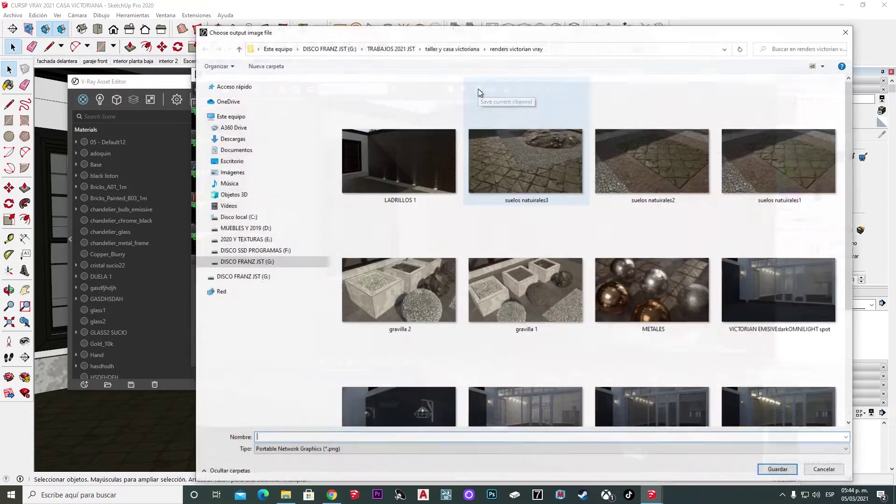
{"action": "left_click", "coordinate": [846, 30]}
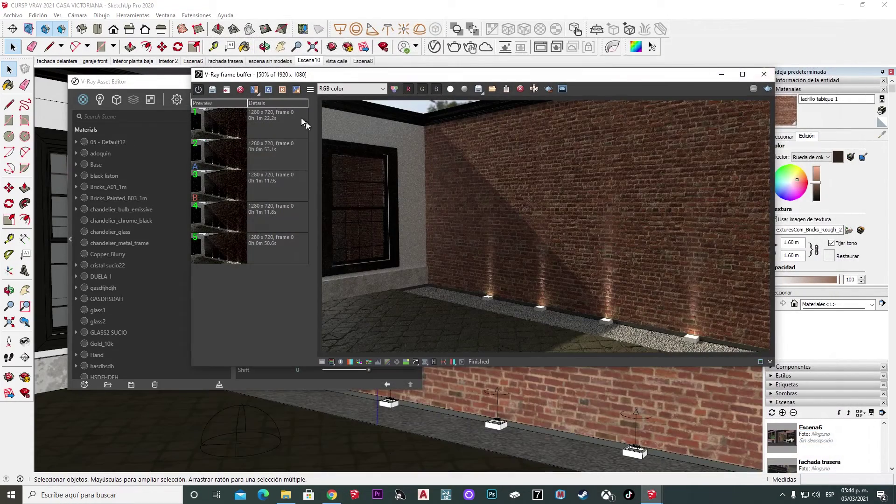
{"action": "left_click", "coordinate": [212, 91]}
{"action": "left_click_drag", "start_coordinate": [409, 72], "coordinate": [418, 81]}
{"action": "left_click", "coordinate": [147, 89]}
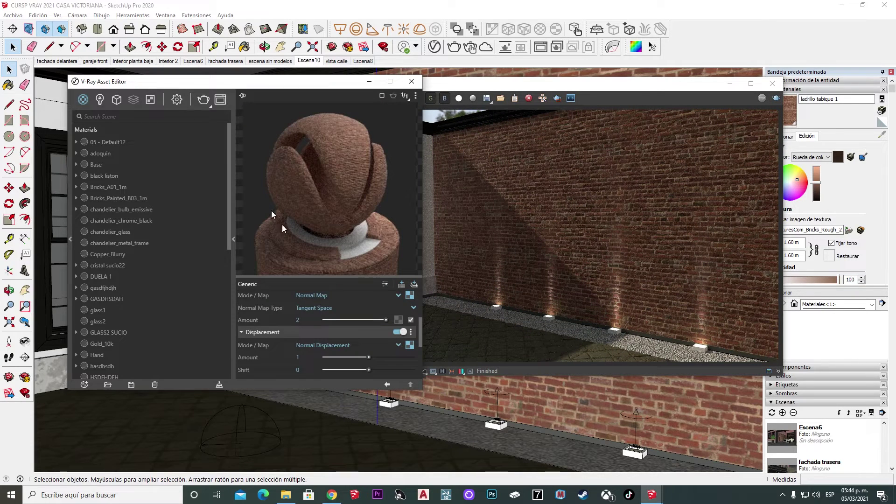
{"action": "left_click", "coordinate": [456, 49]}
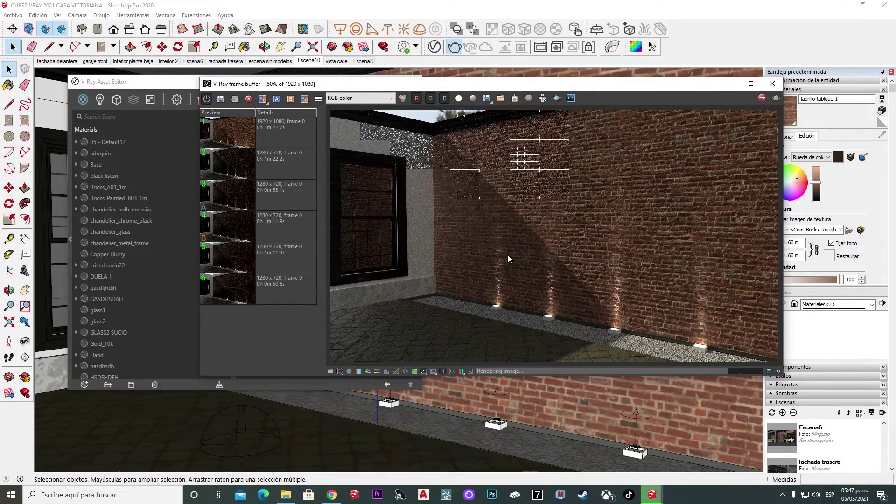
Save the new render to history and split-compare it against the earlier render
{"action": "scroll", "coordinate": [635, 280], "scroll_direction": "up", "scroll_amount": 1}
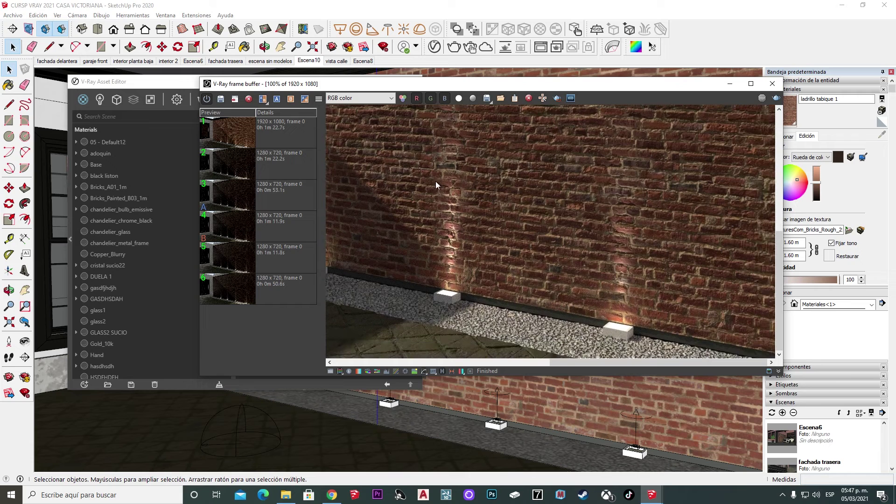
{"action": "scroll", "coordinate": [556, 218], "scroll_direction": "down", "scroll_amount": 1}
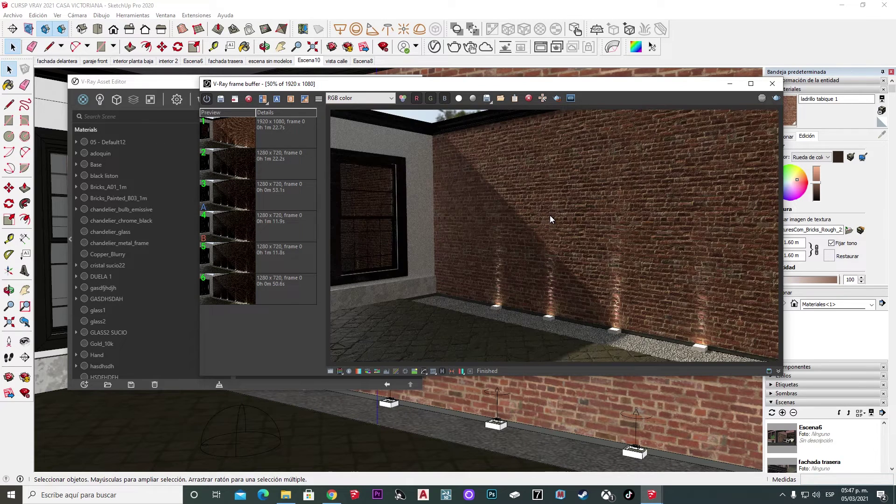
{"action": "left_click", "coordinate": [221, 100]}
{"action": "left_click", "coordinate": [277, 99]}
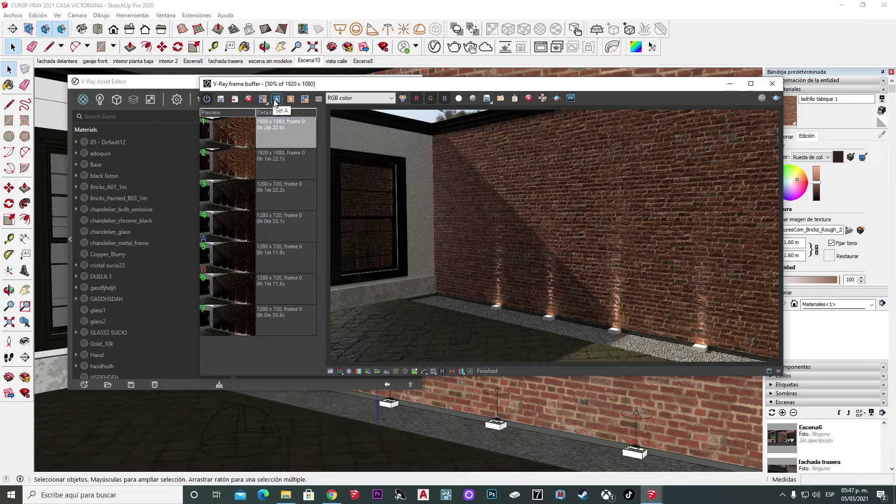
{"action": "left_click", "coordinate": [287, 161]}
{"action": "left_click", "coordinate": [289, 101]}
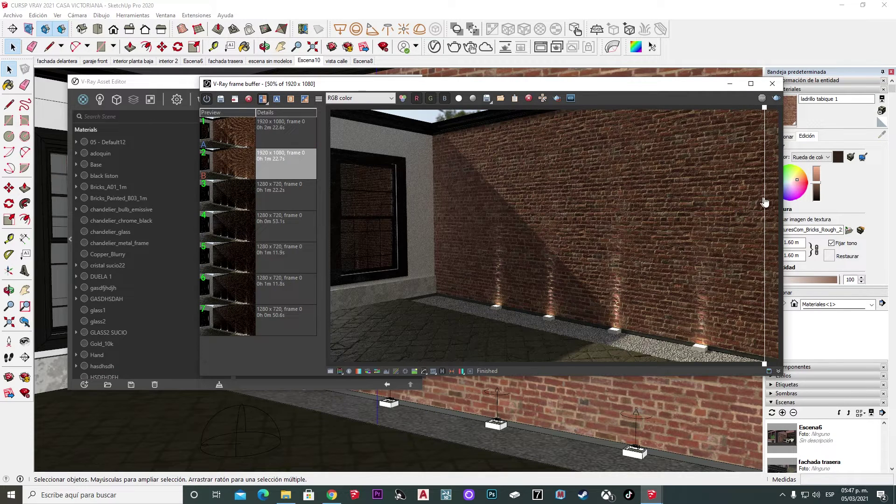
{"action": "mouse_move", "coordinate": [766, 201]}
{"action": "left_mouse_down"}
{"action": "mouse_move", "coordinate": [719, 215]}
{"action": "mouse_move", "coordinate": [400, 224]}
{"action": "mouse_move", "coordinate": [693, 246]}
{"action": "mouse_move", "coordinate": [618, 275]}
{"action": "mouse_move", "coordinate": [370, 279]}
{"action": "mouse_move", "coordinate": [619, 315]}
{"action": "mouse_move", "coordinate": [744, 323]}
{"action": "mouse_move", "coordinate": [679, 322]}
{"action": "left_mouse_up"}
Pan the zoomed comparison to the lower wall and sweep the split across the bricks
{"action": "scroll", "coordinate": [619, 276], "scroll_direction": "up", "scroll_amount": 2}
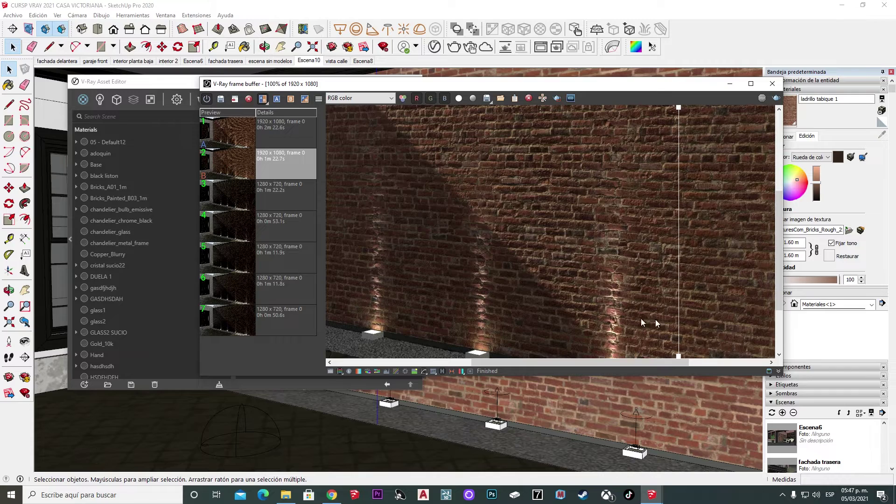
{"action": "middle_click_drag", "start_coordinate": [609, 316], "coordinate": [690, 252]}
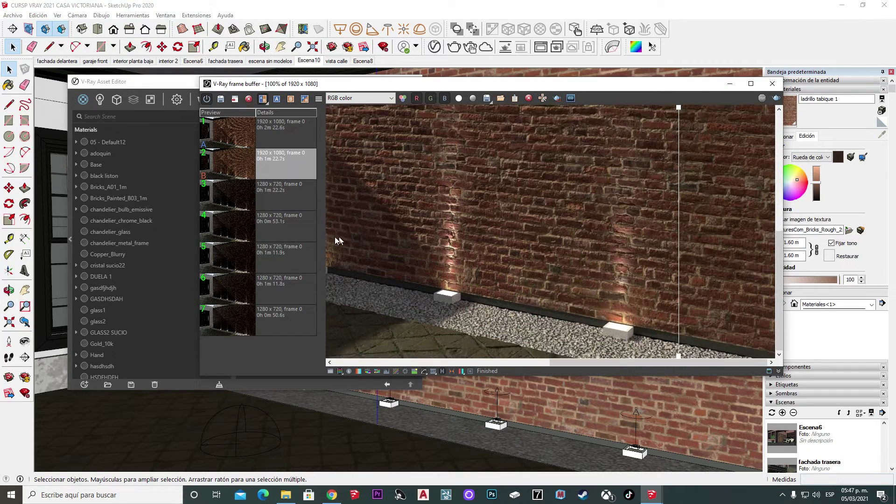
{"action": "mouse_move", "coordinate": [680, 251]}
{"action": "left_mouse_down"}
{"action": "mouse_move", "coordinate": [488, 270]}
{"action": "mouse_move", "coordinate": [724, 288]}
{"action": "mouse_move", "coordinate": [592, 292]}
{"action": "mouse_move", "coordinate": [738, 292]}
{"action": "mouse_move", "coordinate": [481, 294]}
{"action": "left_mouse_up"}
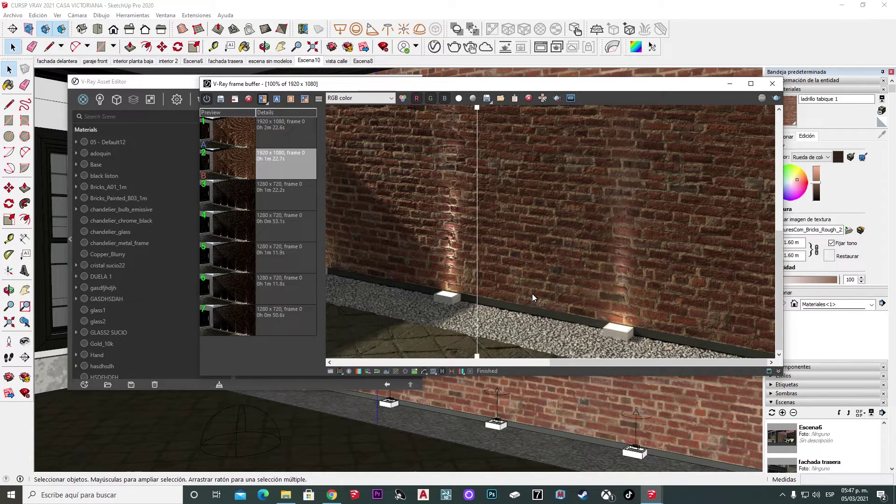
{"action": "scroll", "coordinate": [532, 294], "scroll_direction": "down", "scroll_amount": 2}
{"action": "left_click_drag", "start_coordinate": [481, 165], "coordinate": [546, 163]}
Set the brick material's displacement amount back to 2.5
{"action": "left_click", "coordinate": [771, 84]}
{"action": "left_click", "coordinate": [300, 357]}
{"action": "type", "text": "2.5"}
{"action": "key", "text": "Return"}
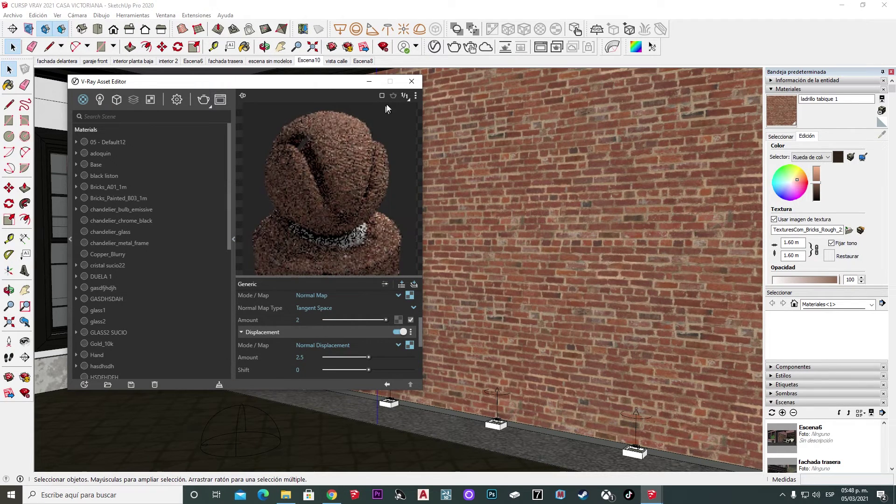
Render the brick wall with displacement 2.5 and zoom in to inspect the relief
{"action": "left_click", "coordinate": [406, 84]}
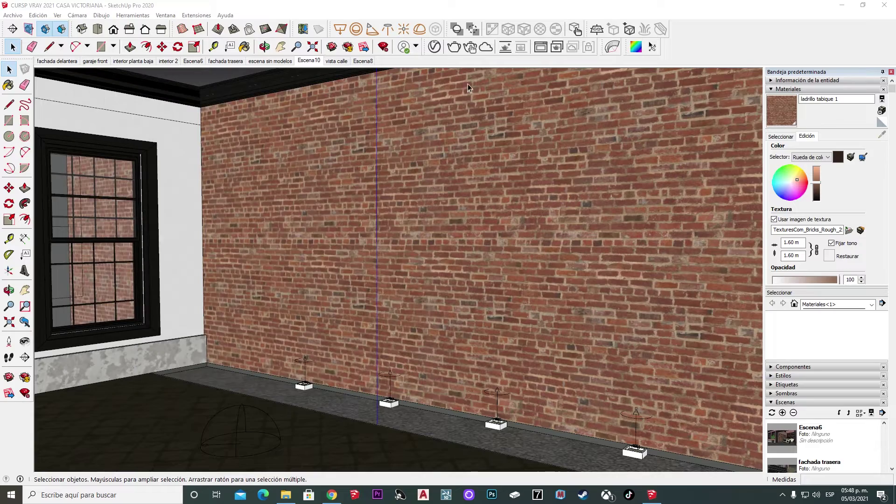
{"action": "left_click", "coordinate": [454, 47]}
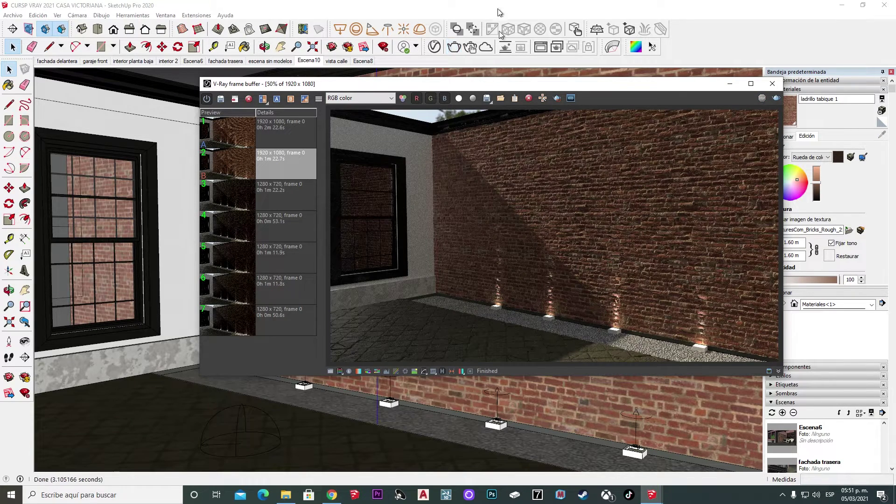
{"action": "scroll", "coordinate": [574, 263], "scroll_direction": "up", "scroll_amount": 2}
{"action": "scroll", "coordinate": [609, 262], "scroll_direction": "up", "scroll_amount": 1}
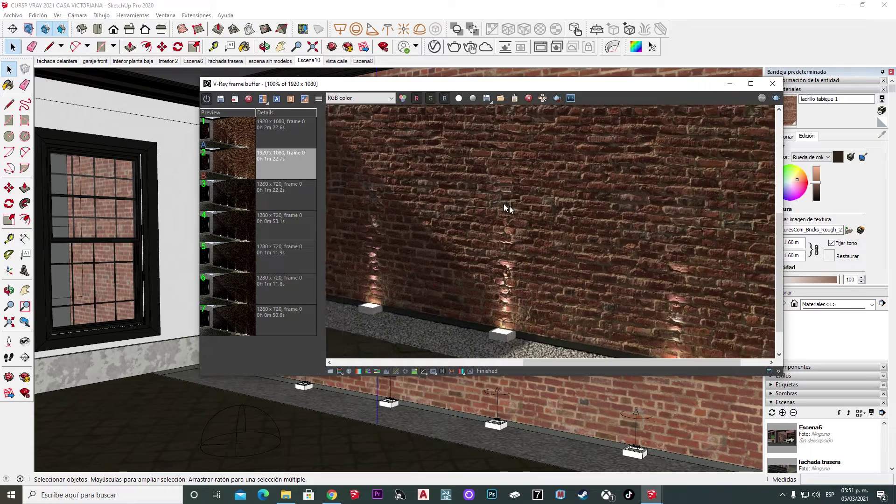
{"action": "mouse_move", "coordinate": [626, 223]}
{"action": "middle_mouse_down"}
{"action": "mouse_move", "coordinate": [559, 213]}
{"action": "mouse_move", "coordinate": [676, 234]}
{"action": "mouse_move", "coordinate": [603, 171]}
{"action": "mouse_move", "coordinate": [587, 223]}
{"action": "middle_mouse_up"}
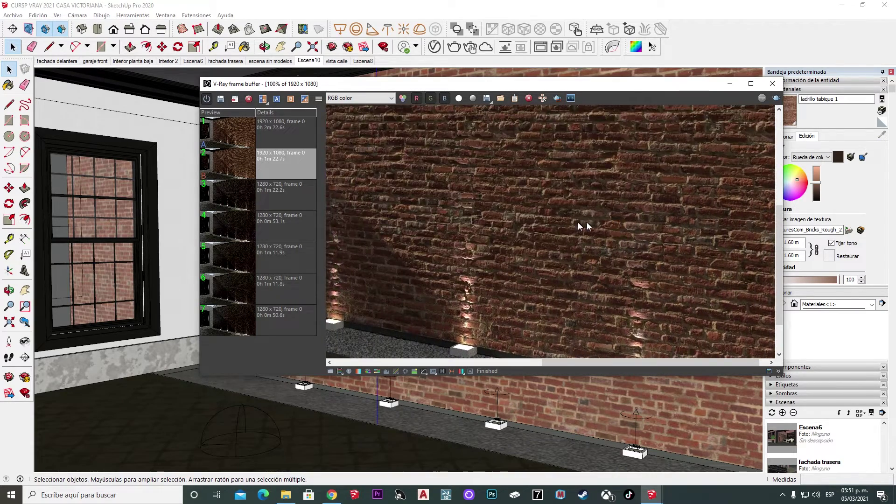
{"action": "scroll", "coordinate": [542, 215], "scroll_direction": "down", "scroll_amount": 3}
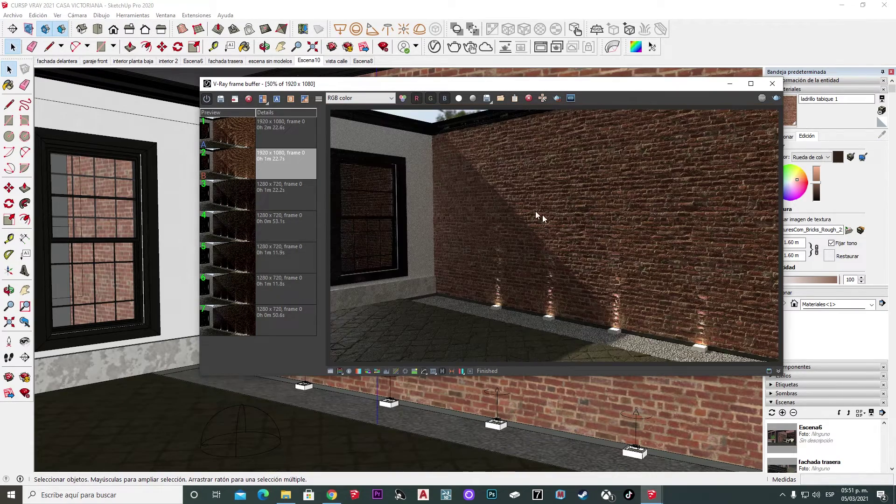
Save the finished render to history and browse the earlier history renders
{"action": "left_click", "coordinate": [224, 102]}
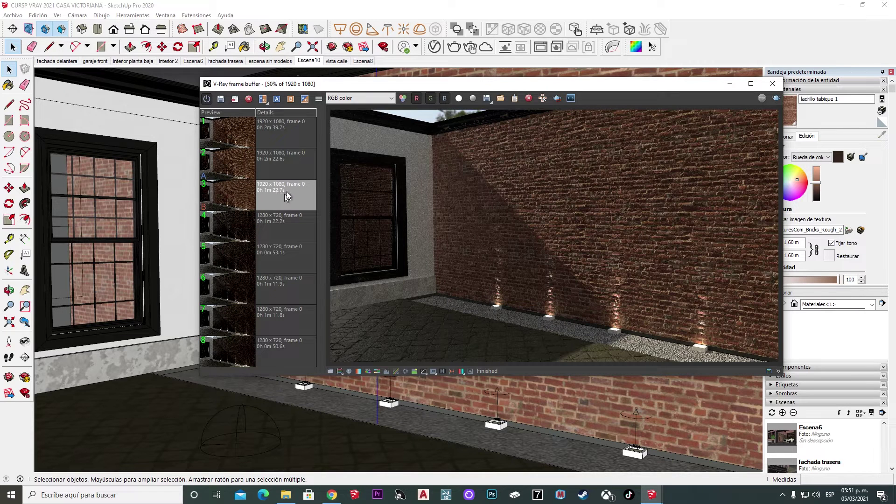
{"action": "left_click", "coordinate": [294, 164]}
{"action": "left_click", "coordinate": [293, 138]}
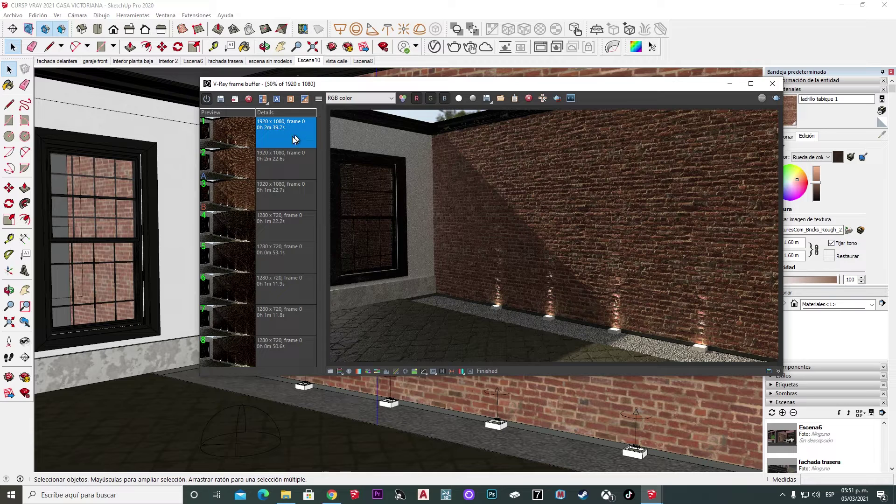
{"action": "left_click", "coordinate": [286, 165]}
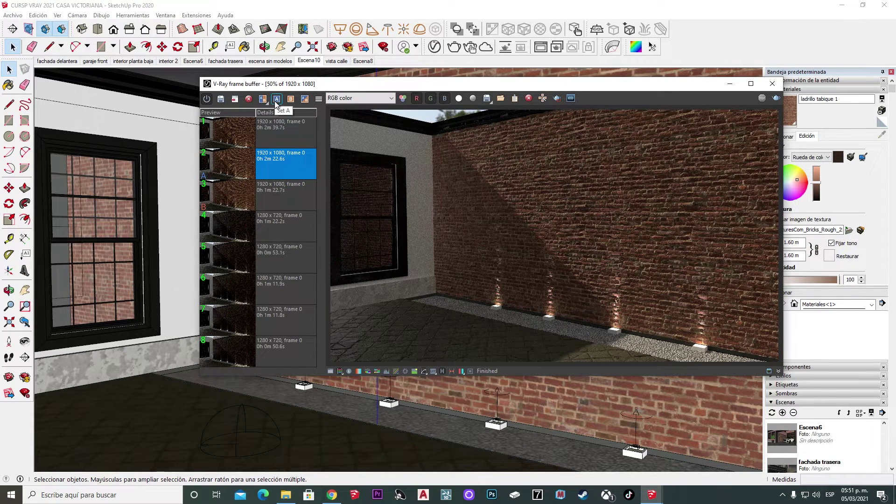
{"action": "left_click_drag", "start_coordinate": [349, 84], "coordinate": [337, 86]}
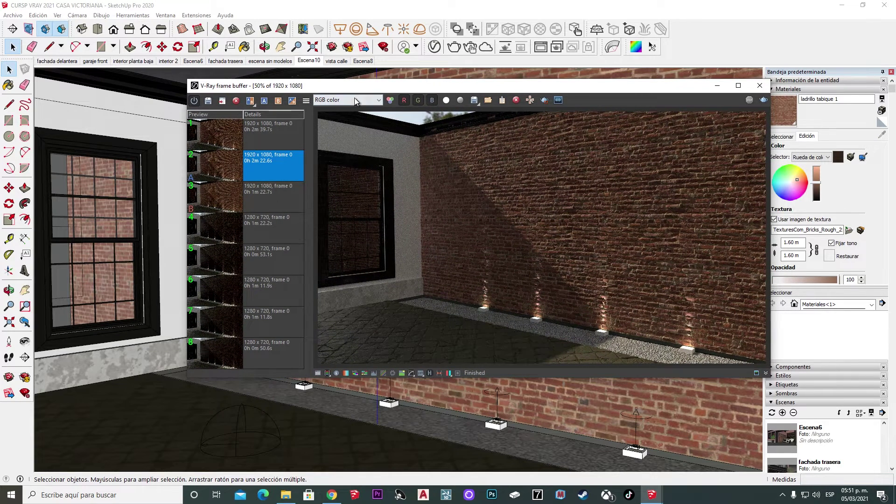
{"action": "left_click_drag", "start_coordinate": [362, 87], "coordinate": [375, 87]}
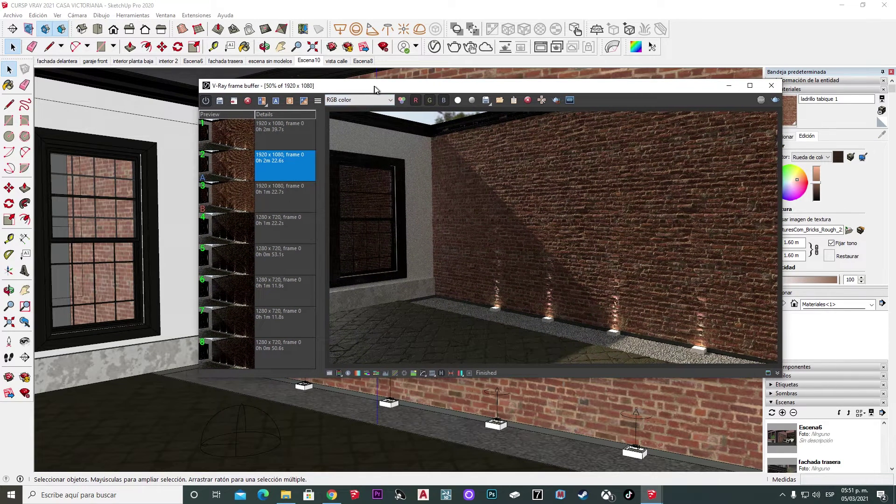
A/B compare the first and second renders, sweeping the split at 100% and 50% zoom
{"action": "left_click", "coordinate": [278, 134]}
{"action": "left_click", "coordinate": [262, 100]}
{"action": "left_click", "coordinate": [282, 169]}
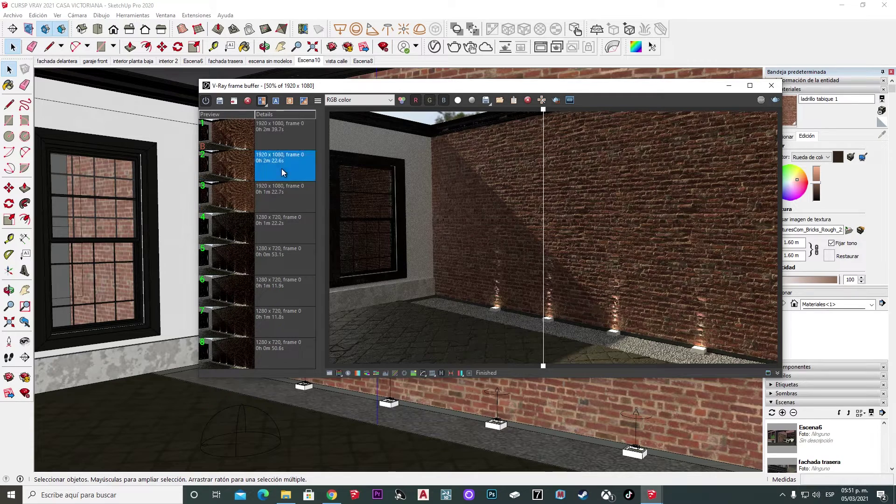
{"action": "left_click_drag", "start_coordinate": [544, 233], "coordinate": [549, 250]}
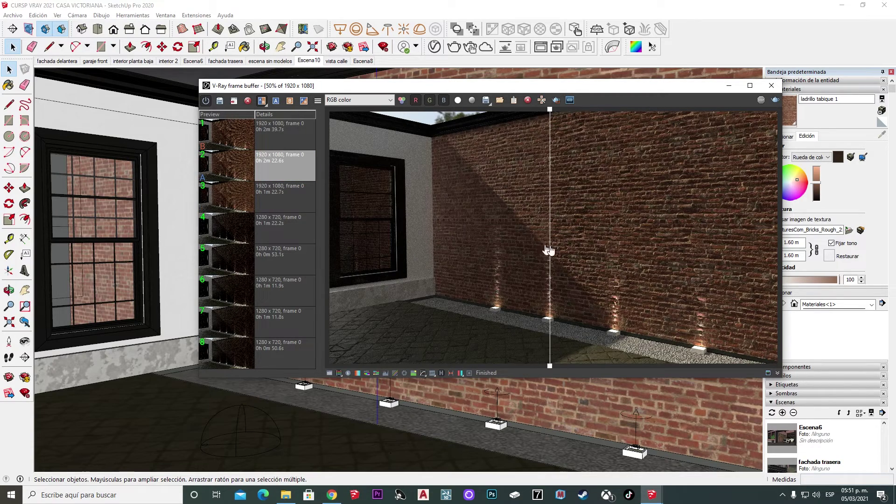
{"action": "double_click", "coordinate": [497, 246]}
{"action": "mouse_move", "coordinate": [550, 246]}
{"action": "left_mouse_down"}
{"action": "mouse_move", "coordinate": [753, 254]}
{"action": "mouse_move", "coordinate": [333, 256]}
{"action": "mouse_move", "coordinate": [767, 276]}
{"action": "mouse_move", "coordinate": [406, 284]}
{"action": "mouse_move", "coordinate": [680, 297]}
{"action": "mouse_move", "coordinate": [414, 311]}
{"action": "mouse_move", "coordinate": [742, 325]}
{"action": "mouse_move", "coordinate": [339, 327]}
{"action": "mouse_move", "coordinate": [742, 348]}
{"action": "left_mouse_up"}
{"action": "double_click", "coordinate": [503, 285]}
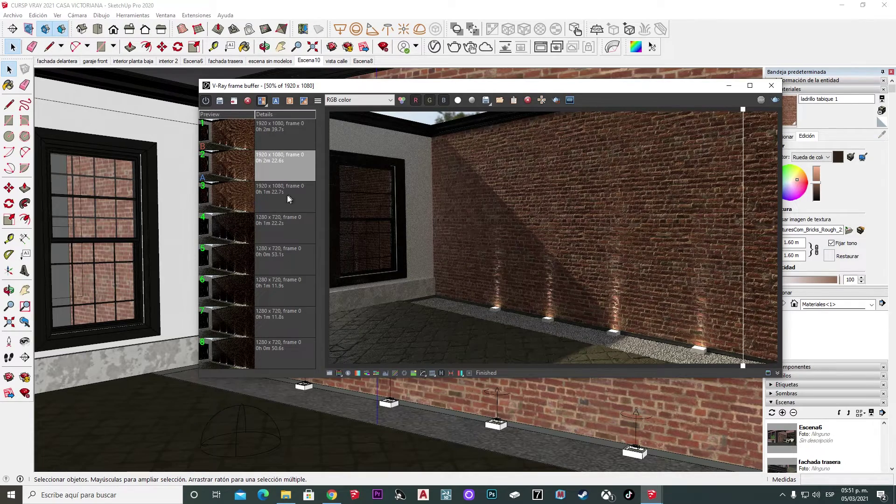
Close the frame buffer and orbit the viewport toward the brick wall
{"action": "left_click", "coordinate": [771, 85]}
{"action": "key", "text": "o"}
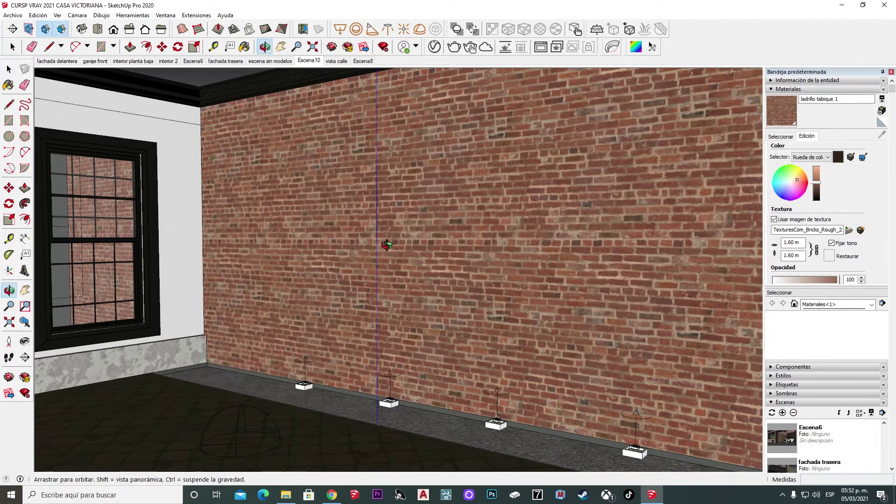
{"action": "left_click_drag", "start_coordinate": [387, 245], "coordinate": [411, 264]}
{"action": "key", "text": "space"}
{"action": "middle_click_drag", "start_coordinate": [411, 264], "coordinate": [402, 293]}
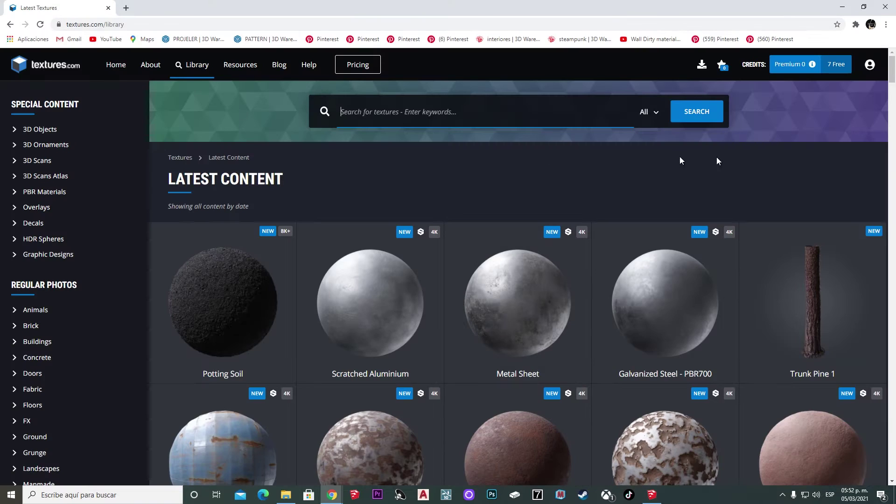
Search textures.com for BRICK
{"action": "scroll", "coordinate": [525, 213], "scroll_direction": "down", "scroll_amount": 1}
{"action": "scroll", "coordinate": [513, 224], "scroll_direction": "down", "scroll_amount": 3}
{"action": "scroll", "coordinate": [500, 238], "scroll_direction": "down", "scroll_amount": 3}
{"action": "scroll", "coordinate": [490, 248], "scroll_direction": "down", "scroll_amount": 2}
{"action": "scroll", "coordinate": [386, 81], "scroll_direction": "up", "scroll_amount": 1}
{"action": "type", "text": "BRICK"}
{"action": "key", "text": "Return"}
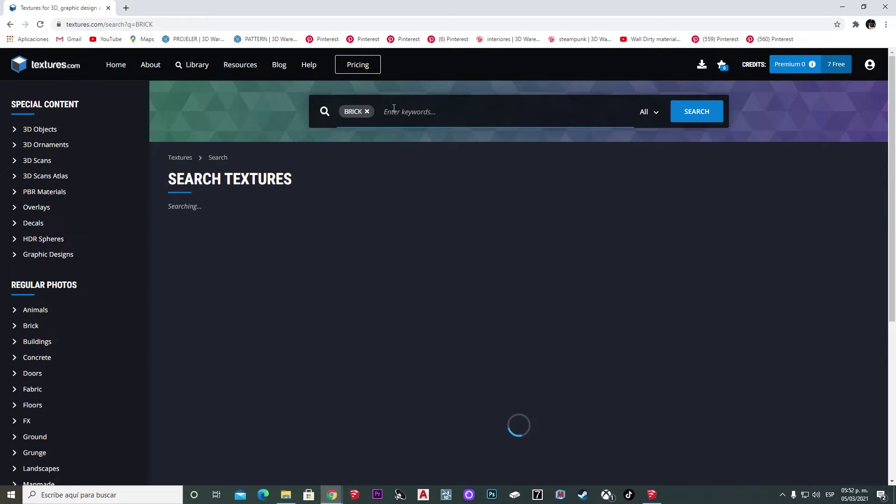
Browse the BRICK results and open the Stone Cladding 8 material page
{"action": "scroll", "coordinate": [414, 269], "scroll_direction": "down", "scroll_amount": 5}
{"action": "scroll", "coordinate": [430, 267], "scroll_direction": "down", "scroll_amount": 6}
{"action": "scroll", "coordinate": [432, 267], "scroll_direction": "down", "scroll_amount": 1}
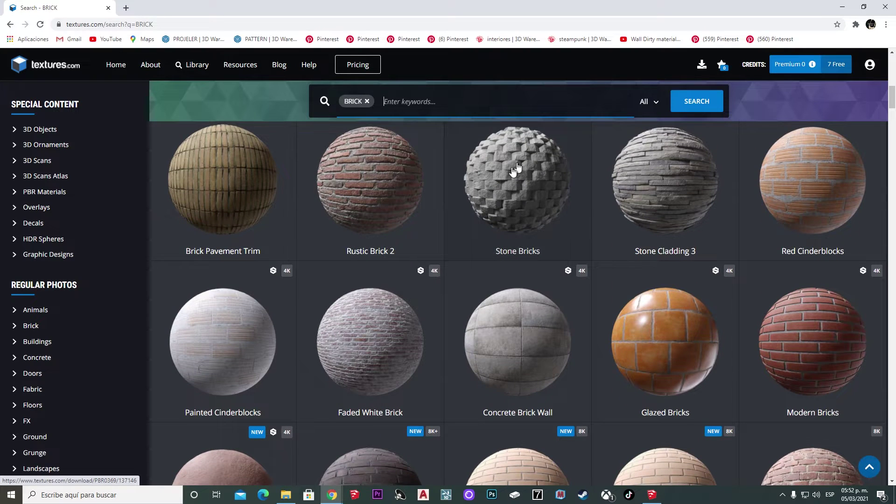
{"action": "scroll", "coordinate": [521, 203], "scroll_direction": "down", "scroll_amount": 4}
{"action": "scroll", "coordinate": [516, 203], "scroll_direction": "down", "scroll_amount": 3}
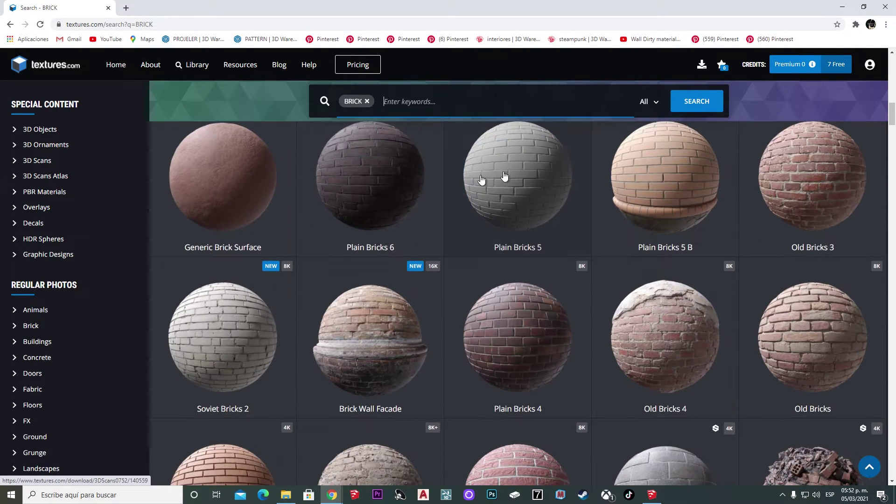
{"action": "scroll", "coordinate": [485, 182], "scroll_direction": "down", "scroll_amount": 6}
{"action": "scroll", "coordinate": [453, 190], "scroll_direction": "down", "scroll_amount": 2}
{"action": "scroll", "coordinate": [374, 233], "scroll_direction": "up", "scroll_amount": 1}
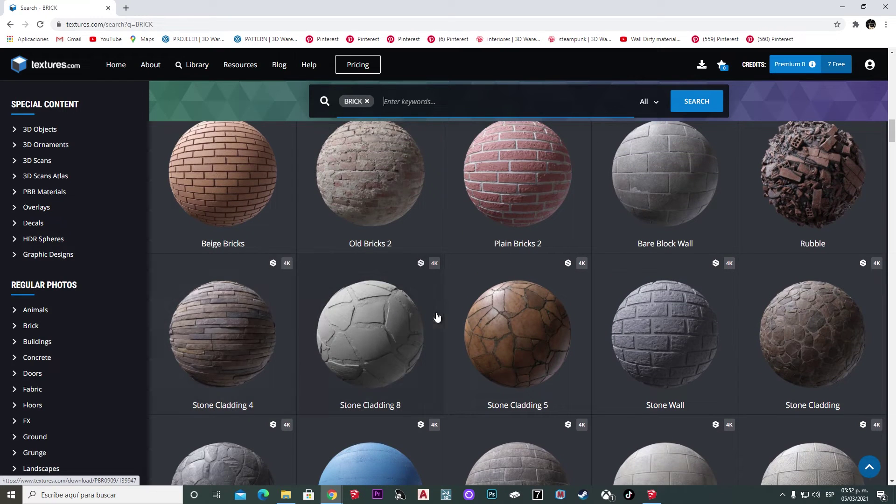
{"action": "scroll", "coordinate": [737, 358], "scroll_direction": "down", "scroll_amount": 2}
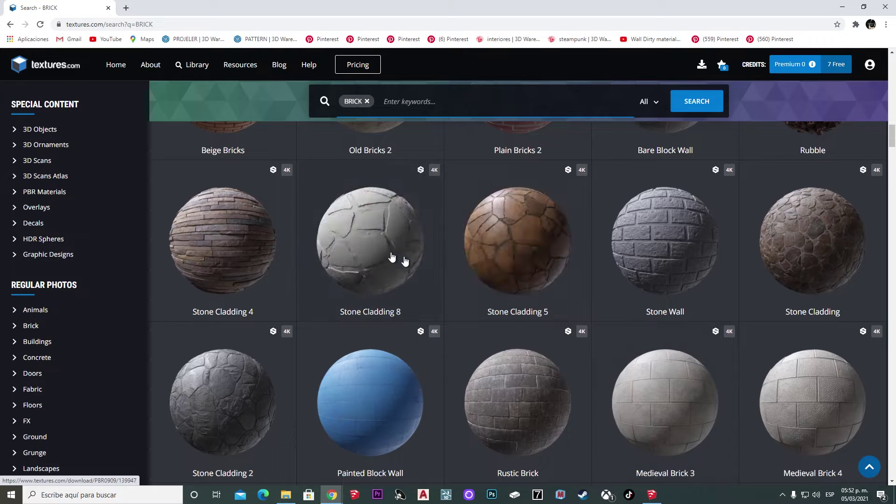
{"action": "scroll", "coordinate": [458, 318], "scroll_direction": "down", "scroll_amount": 2}
{"action": "scroll", "coordinate": [448, 351], "scroll_direction": "down", "scroll_amount": 1}
{"action": "scroll", "coordinate": [455, 359], "scroll_direction": "down", "scroll_amount": 4}
{"action": "scroll", "coordinate": [455, 359], "scroll_direction": "down", "scroll_amount": 5}
{"action": "scroll", "coordinate": [456, 360], "scroll_direction": "down", "scroll_amount": 5}
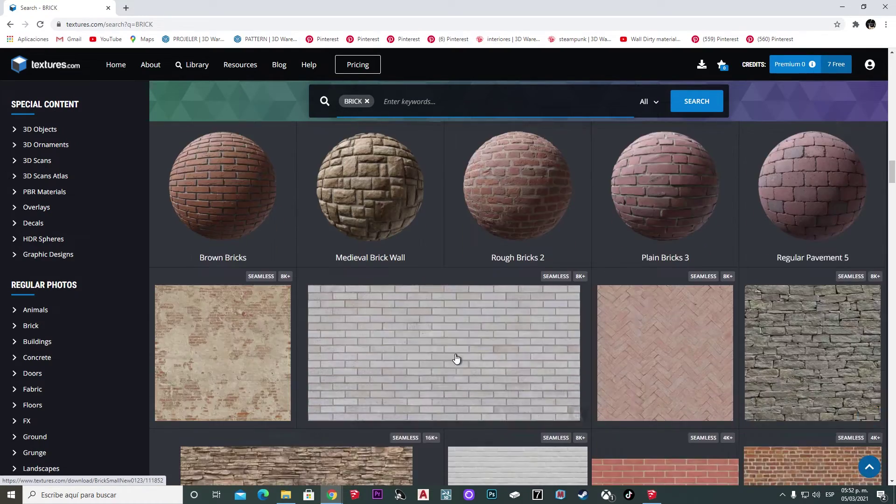
{"action": "scroll", "coordinate": [456, 360], "scroll_direction": "down", "scroll_amount": 5}
{"action": "scroll", "coordinate": [459, 357], "scroll_direction": "up", "scroll_amount": 8}
{"action": "scroll", "coordinate": [514, 355], "scroll_direction": "up", "scroll_amount": 6}
{"action": "scroll", "coordinate": [577, 355], "scroll_direction": "up", "scroll_amount": 3}
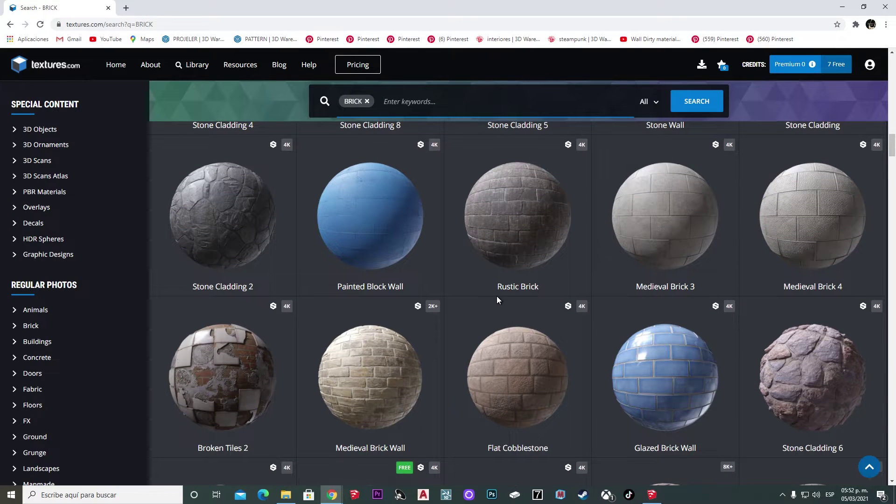
{"action": "scroll", "coordinate": [216, 234], "scroll_direction": "up", "scroll_amount": 3}
{"action": "scroll", "coordinate": [224, 270], "scroll_direction": "up", "scroll_amount": 1}
{"action": "scroll", "coordinate": [247, 345], "scroll_direction": "up", "scroll_amount": 1}
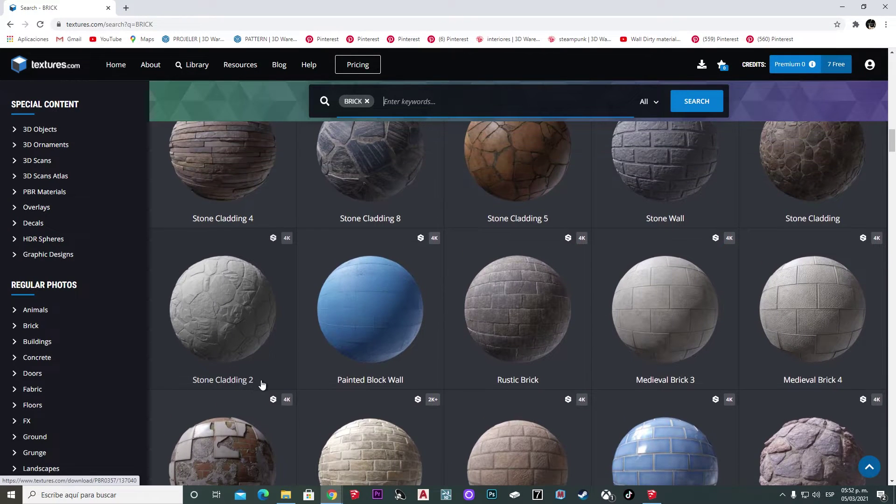
{"action": "scroll", "coordinate": [252, 374], "scroll_direction": "up", "scroll_amount": 1}
{"action": "left_click", "coordinate": [374, 202]}
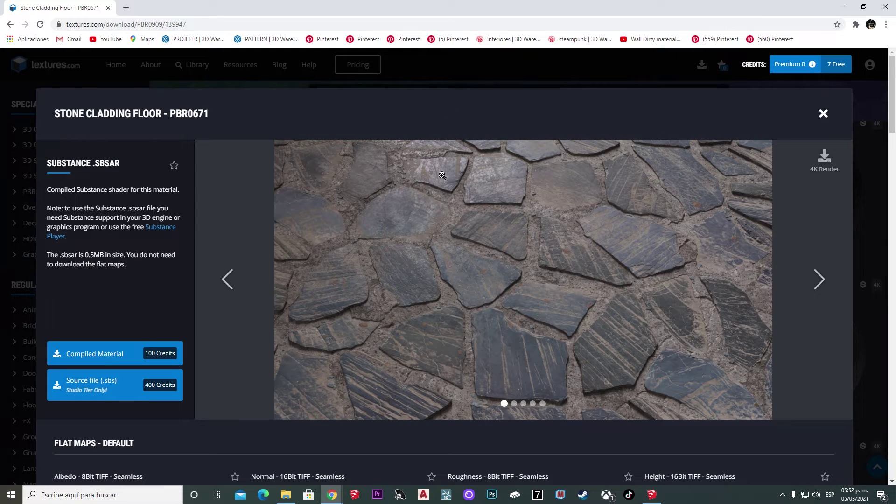
Download the 512x512 Albedo, Normal, Roughness, Height and Ambient Occlusion flat maps
{"action": "scroll", "coordinate": [503, 174], "scroll_direction": "down", "scroll_amount": 1}
{"action": "scroll", "coordinate": [326, 234], "scroll_direction": "down", "scroll_amount": 3}
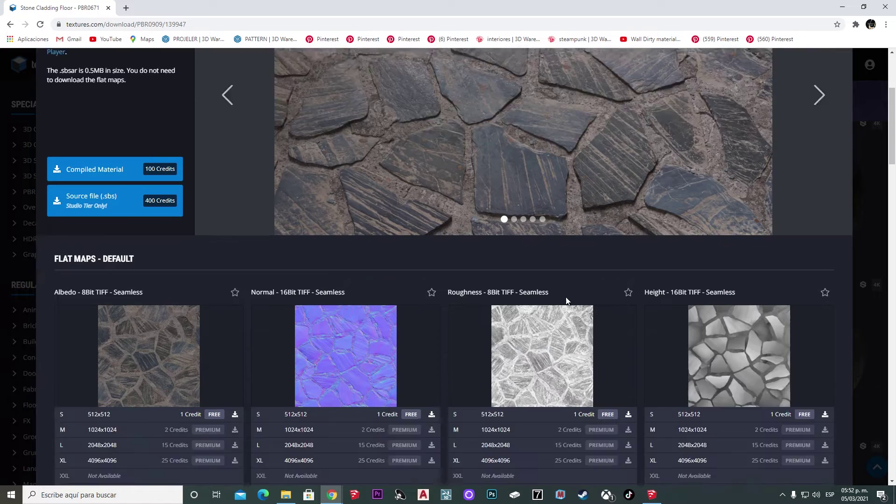
{"action": "scroll", "coordinate": [147, 350], "scroll_direction": "down", "scroll_amount": 2}
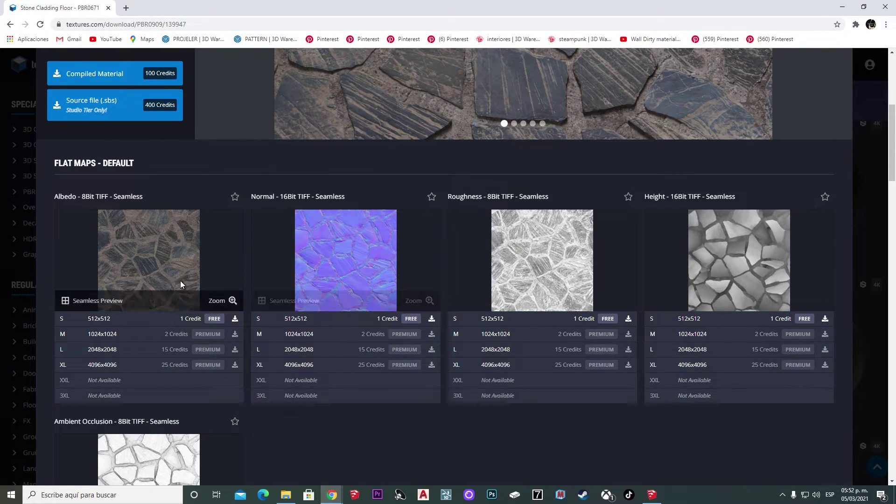
{"action": "left_click", "coordinate": [235, 320]}
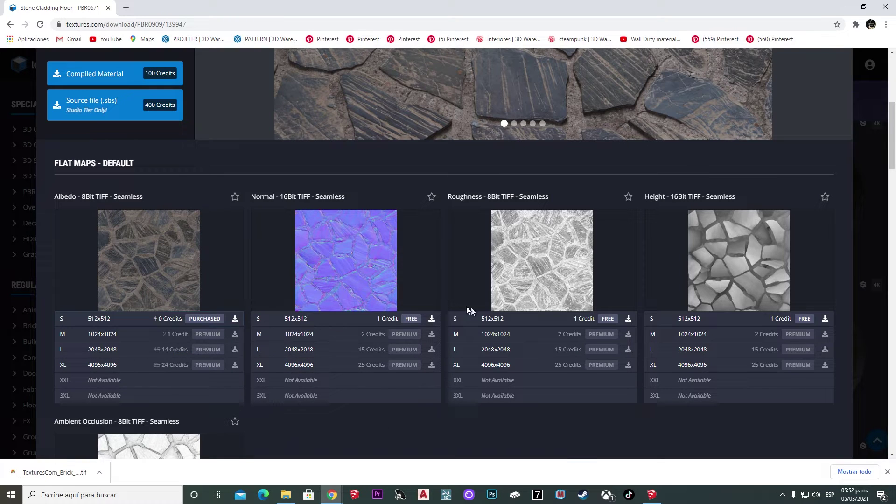
{"action": "left_click", "coordinate": [432, 318]}
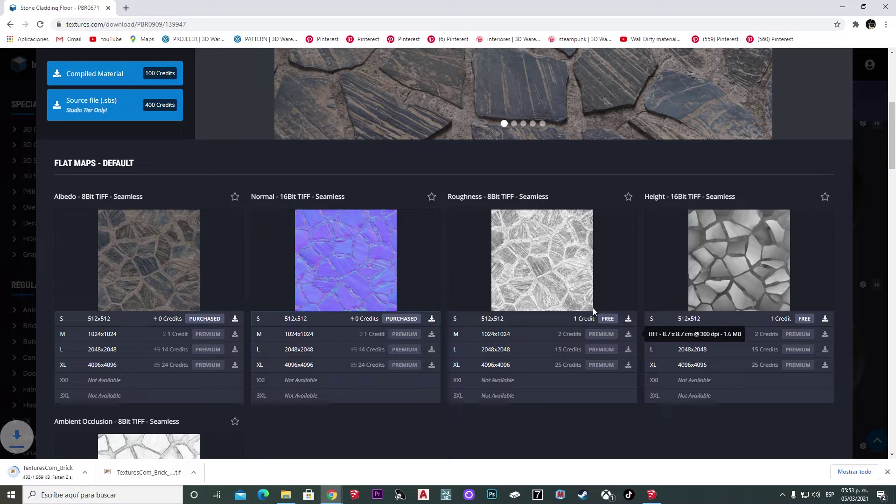
{"action": "left_click", "coordinate": [628, 319]}
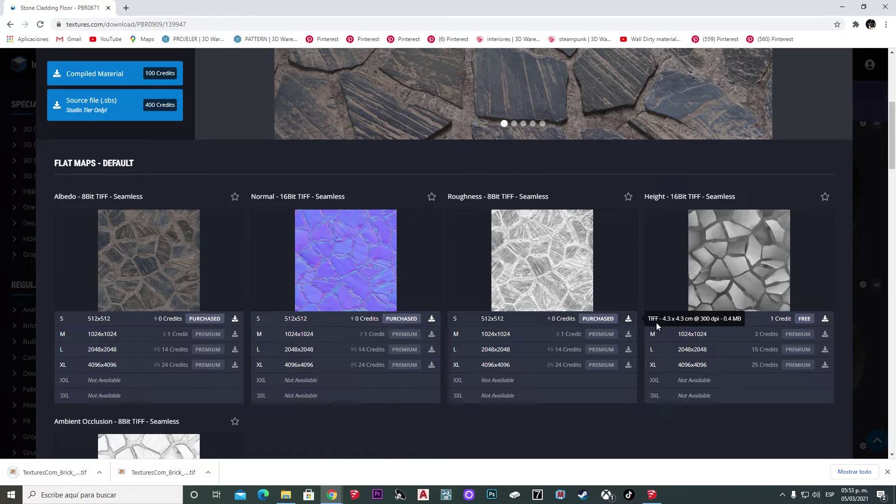
{"action": "left_click", "coordinate": [825, 318]}
{"action": "scroll", "coordinate": [469, 305], "scroll_direction": "down", "scroll_amount": 1}
{"action": "scroll", "coordinate": [469, 305], "scroll_direction": "down", "scroll_amount": 2}
{"action": "scroll", "coordinate": [335, 307], "scroll_direction": "down", "scroll_amount": 1}
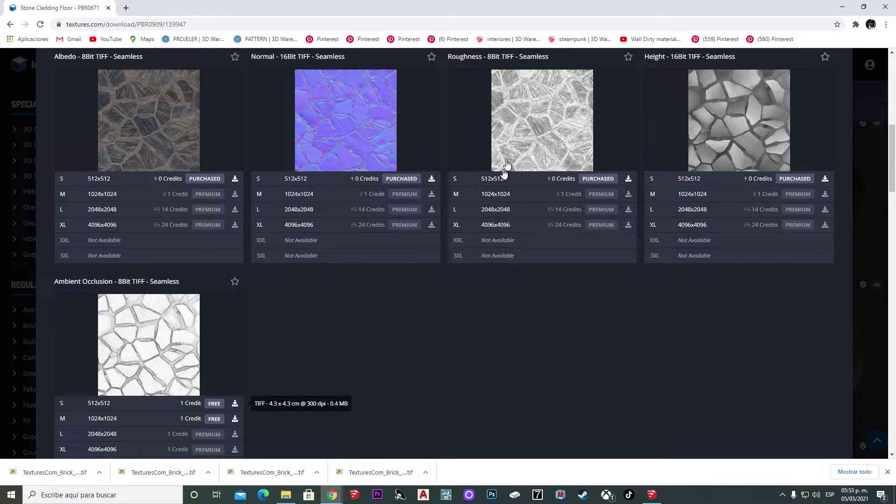
{"action": "left_click", "coordinate": [235, 405]}
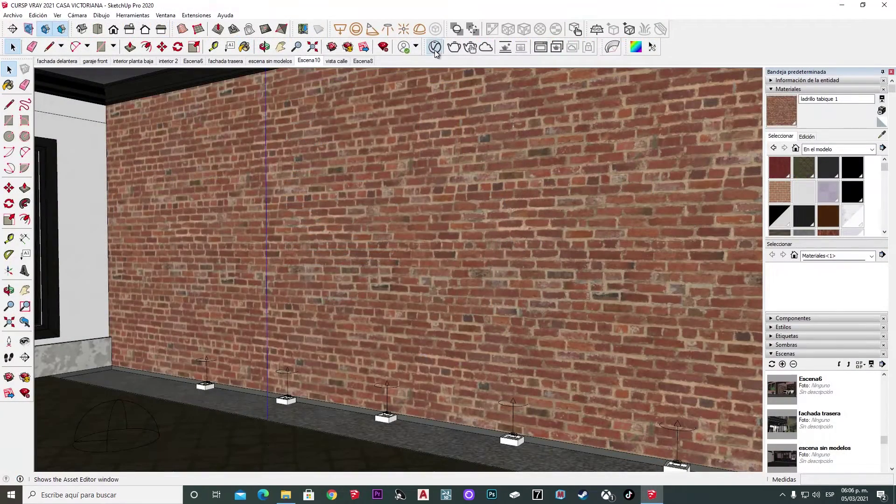
Replace the brick material's diffuse image with the Stone Cladding 8 512 albedo map
{"action": "left_click", "coordinate": [435, 47]}
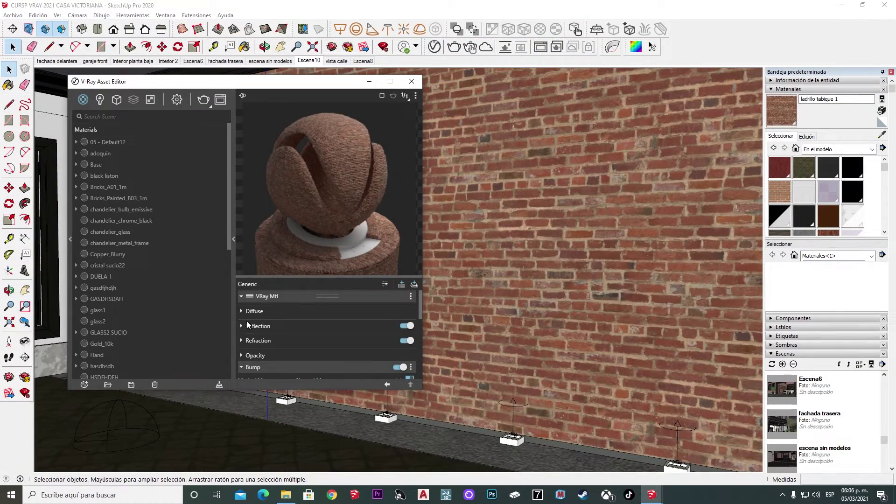
{"action": "left_click", "coordinate": [241, 312]}
{"action": "left_click", "coordinate": [397, 323]}
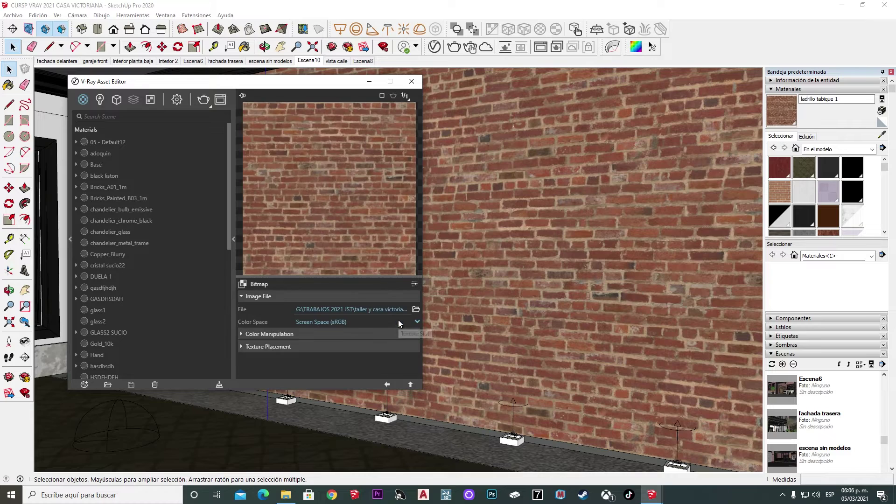
{"action": "left_click", "coordinate": [416, 310]}
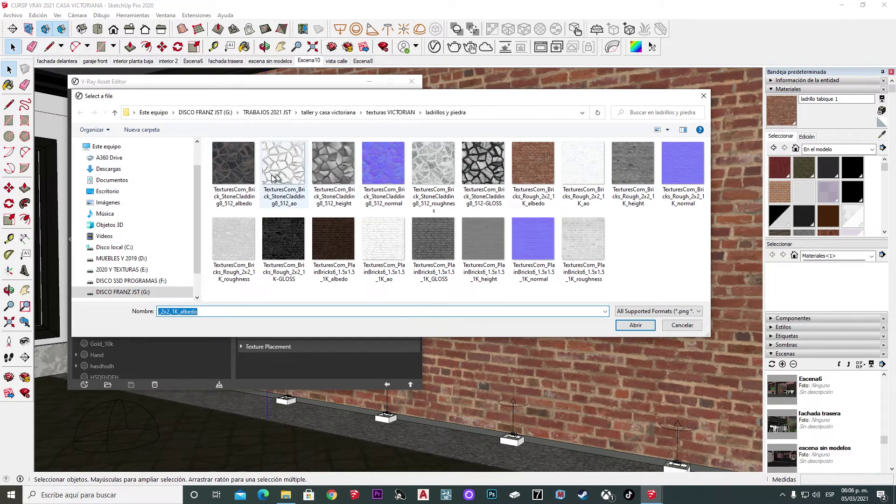
{"action": "left_click", "coordinate": [231, 170]}
{"action": "left_click", "coordinate": [632, 326]}
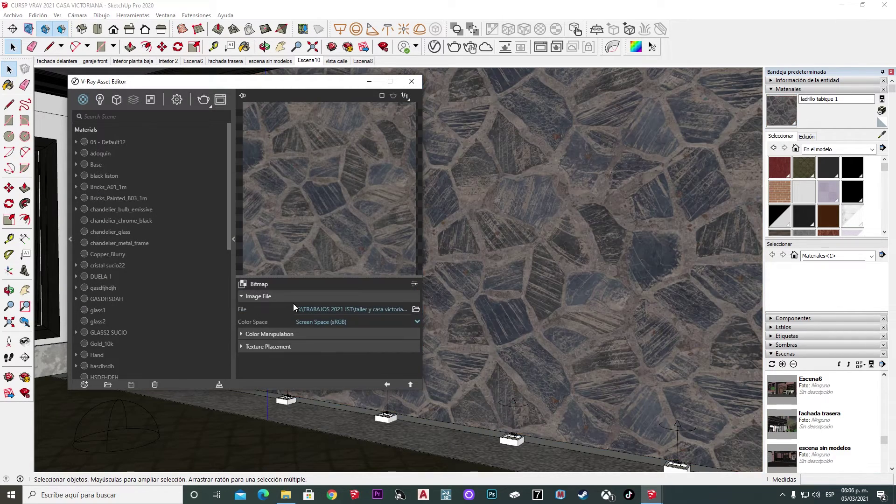
Orbit around the stone wall and return to the ladrillo tabique 1 main settings
{"action": "mouse_move", "coordinate": [434, 309]}
{"action": "middle_mouse_down"}
{"action": "mouse_move", "coordinate": [491, 313]}
{"action": "mouse_move", "coordinate": [561, 302]}
{"action": "mouse_move", "coordinate": [545, 253]}
{"action": "middle_mouse_up"}
{"action": "scroll", "coordinate": [546, 254], "scroll_direction": "up", "scroll_amount": 5}
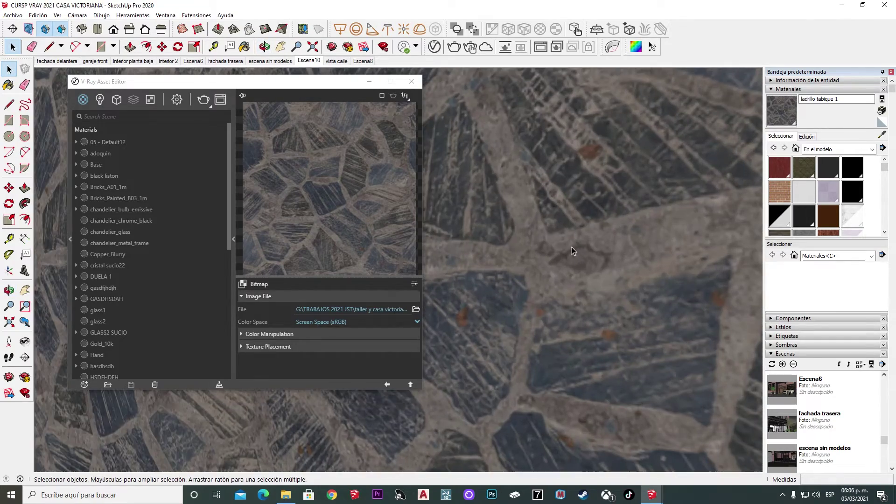
{"action": "scroll", "coordinate": [628, 292], "scroll_direction": "down", "scroll_amount": 3}
{"action": "scroll", "coordinate": [610, 315], "scroll_direction": "down", "scroll_amount": 3}
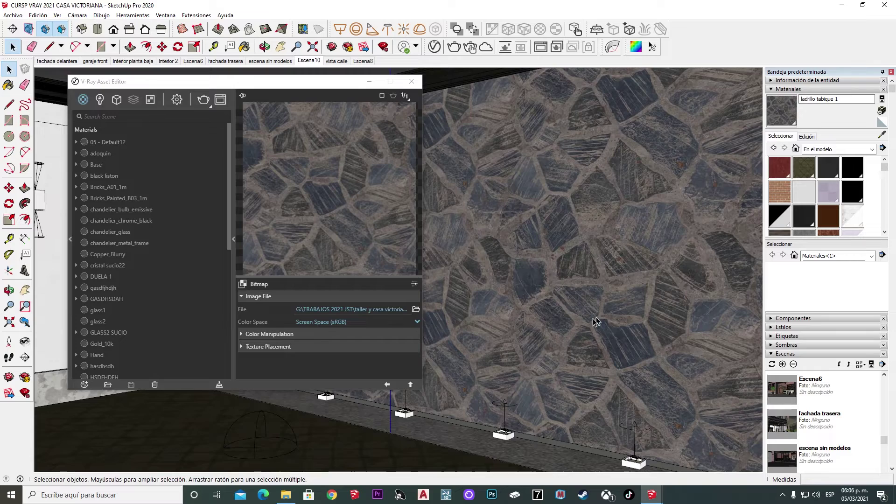
{"action": "middle_click_drag", "start_coordinate": [610, 314], "coordinate": [570, 310]}
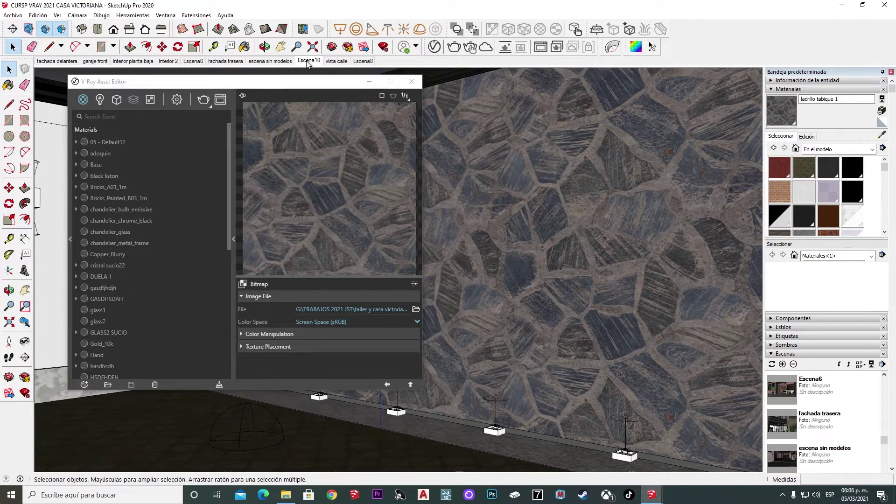
{"action": "middle_click_drag", "start_coordinate": [467, 234], "coordinate": [342, 212]}
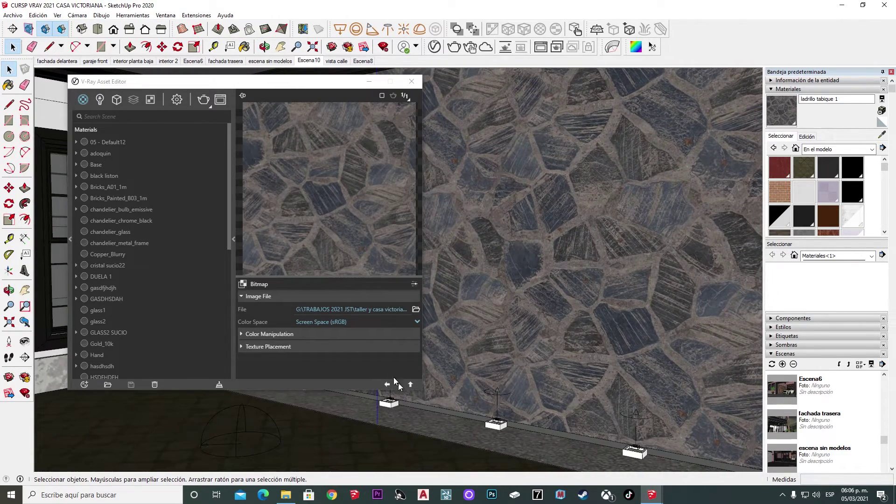
{"action": "left_click", "coordinate": [387, 384]}
{"action": "left_click", "coordinate": [242, 312]}
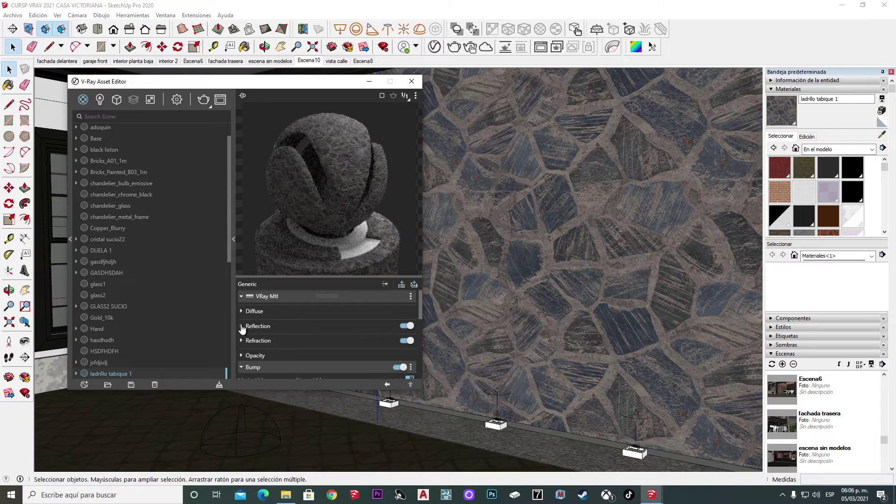
Load the StoneCladding8_512_normal map into the material's bump texture slot
{"action": "scroll", "coordinate": [332, 351], "scroll_direction": "down", "scroll_amount": 3}
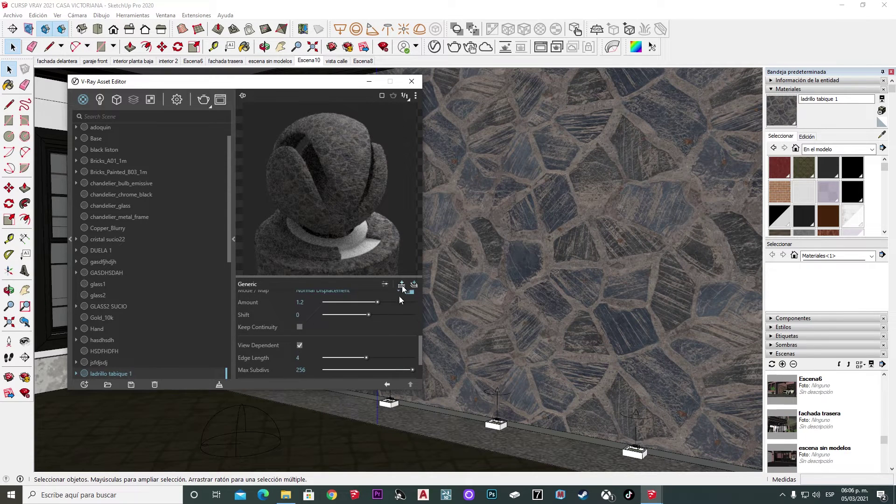
{"action": "scroll", "coordinate": [402, 284], "scroll_direction": "down", "scroll_amount": 3}
{"action": "left_click", "coordinate": [410, 337]}
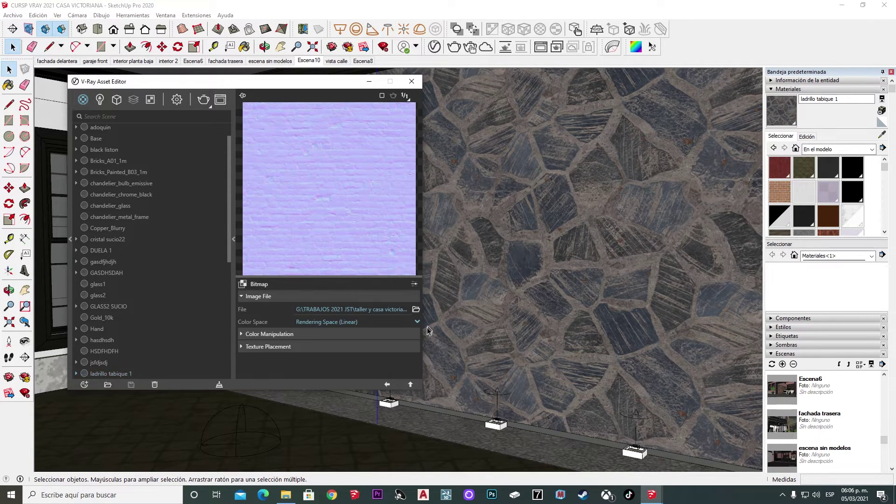
{"action": "left_click", "coordinate": [417, 98]}
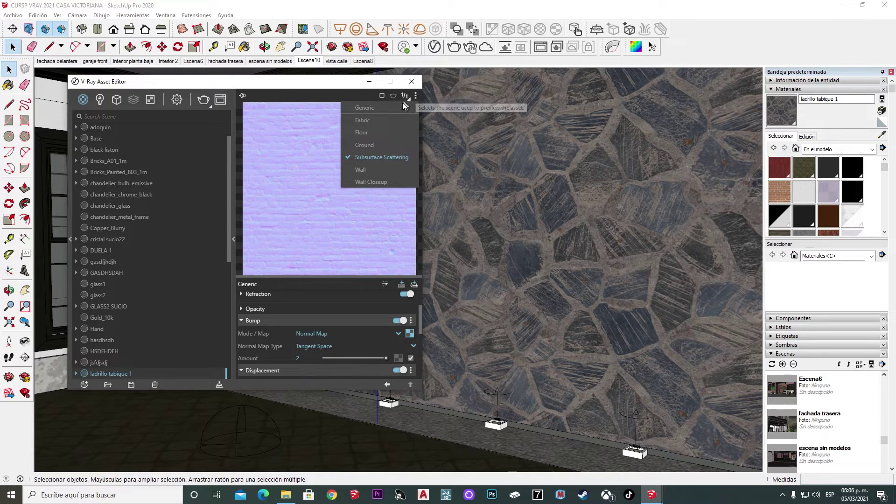
{"action": "left_click", "coordinate": [369, 134]}
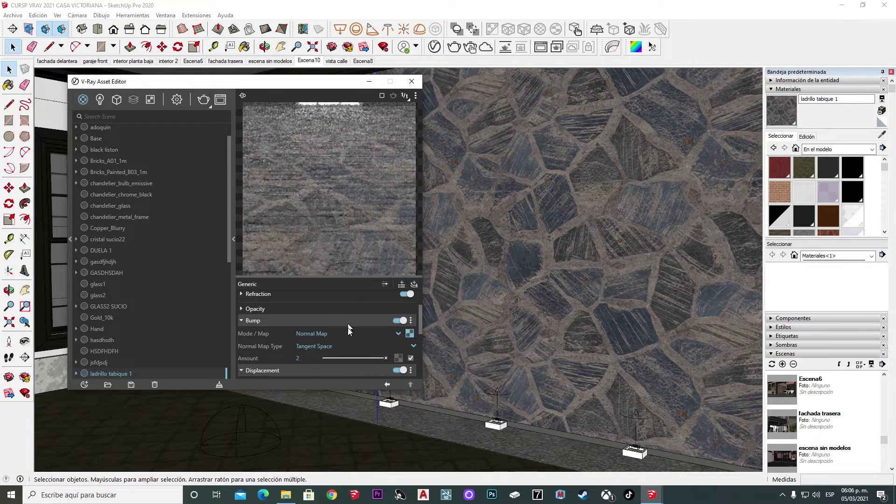
{"action": "left_click", "coordinate": [410, 334]}
{"action": "left_click", "coordinate": [414, 310]}
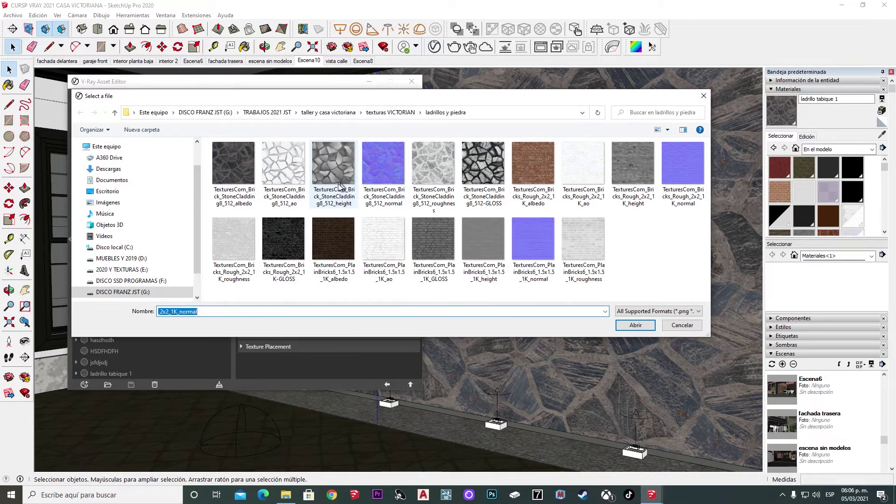
{"action": "left_click", "coordinate": [378, 178]}
{"action": "left_click", "coordinate": [635, 326]}
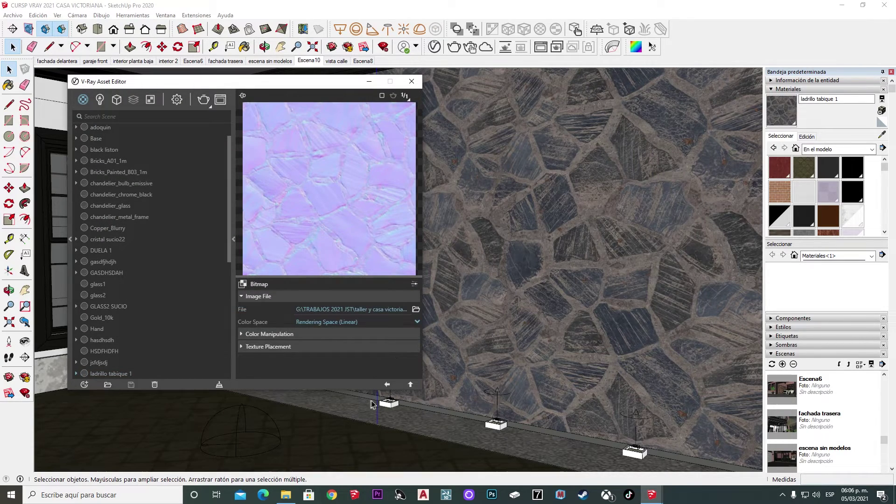
{"action": "left_click", "coordinate": [387, 385]}
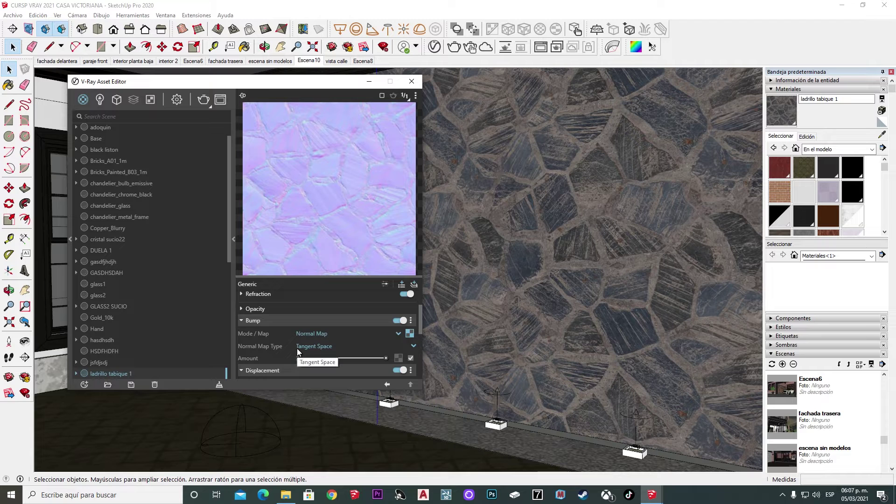
Load the TexturesCom_Brick_StoneCladding8_512_height map into the displacement slot
{"action": "scroll", "coordinate": [367, 346], "scroll_direction": "down", "scroll_amount": 2}
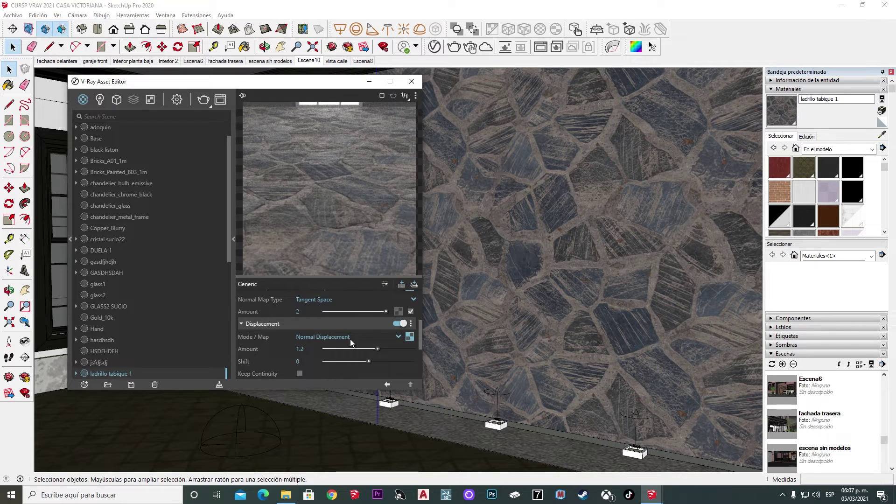
{"action": "left_click", "coordinate": [410, 337]}
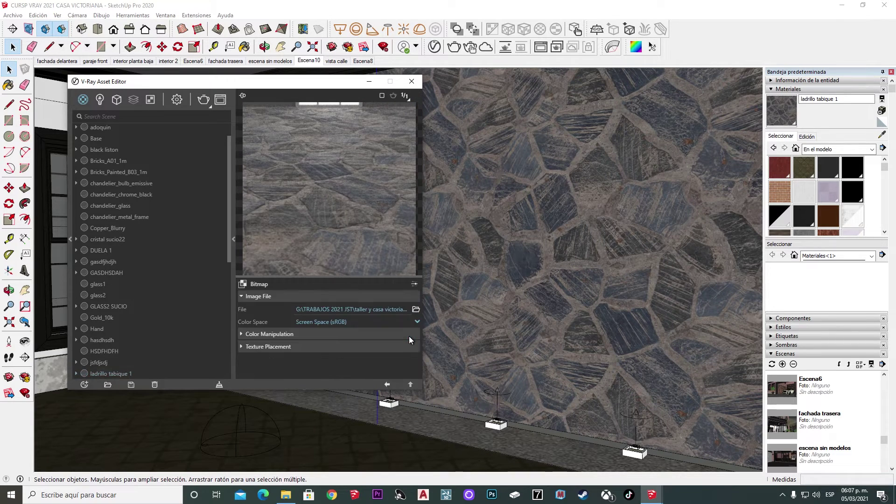
{"action": "left_click", "coordinate": [415, 309]}
{"action": "left_click", "coordinate": [333, 164]}
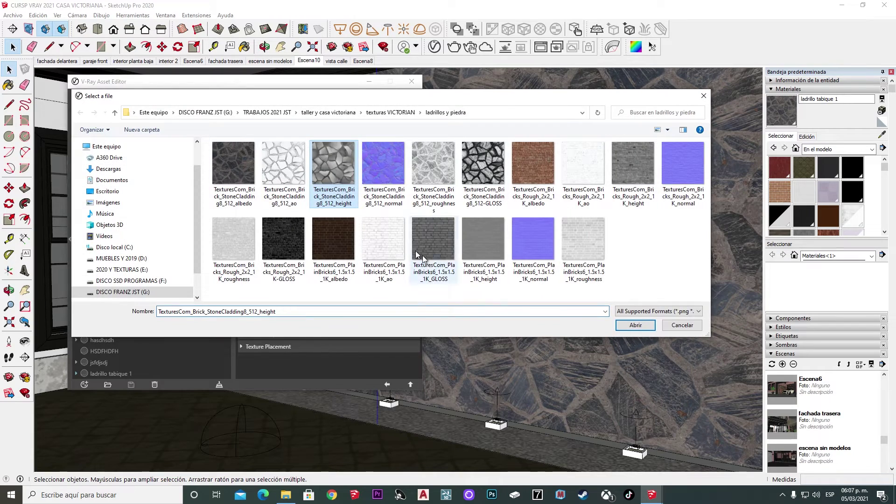
{"action": "left_click", "coordinate": [635, 325]}
{"action": "left_click", "coordinate": [387, 384]}
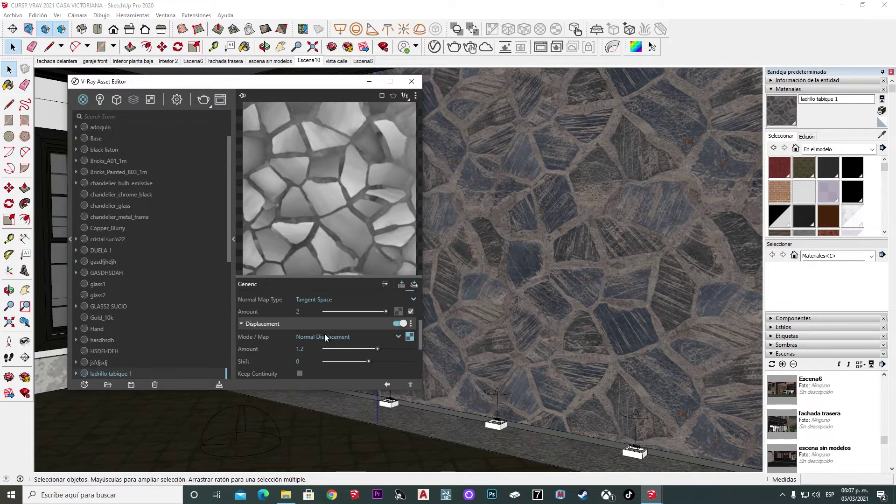
{"action": "scroll", "coordinate": [340, 343], "scroll_direction": "up", "scroll_amount": 5}
{"action": "left_click", "coordinate": [244, 327]}
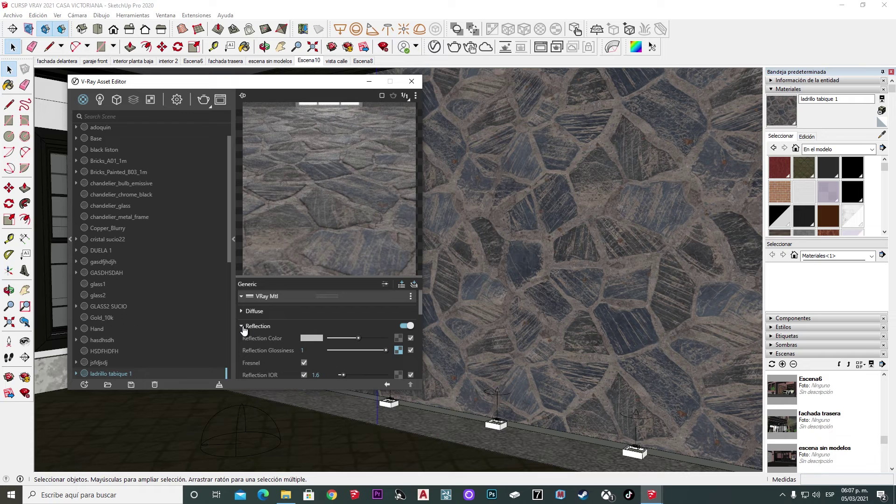
Remove the Reflection Glossiness texture, adjust the reflection colour, and set glossiness to 0.7
{"action": "left_click", "coordinate": [410, 350]}
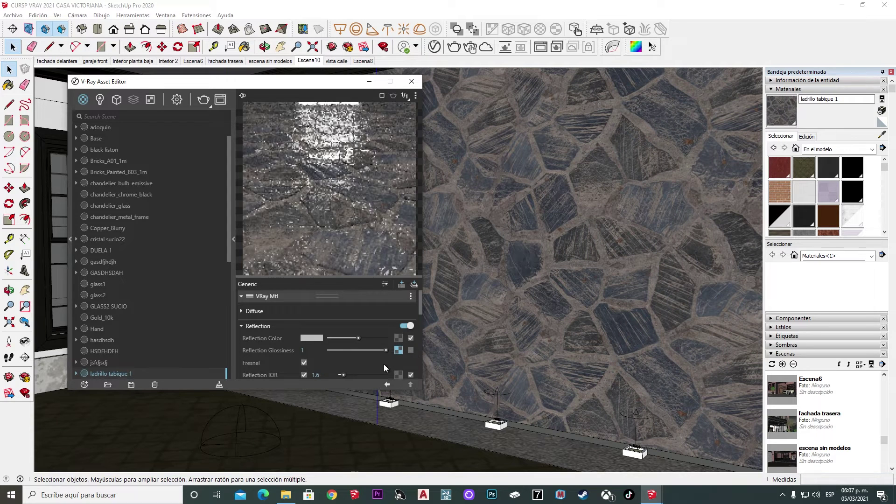
{"action": "left_click", "coordinate": [372, 337]}
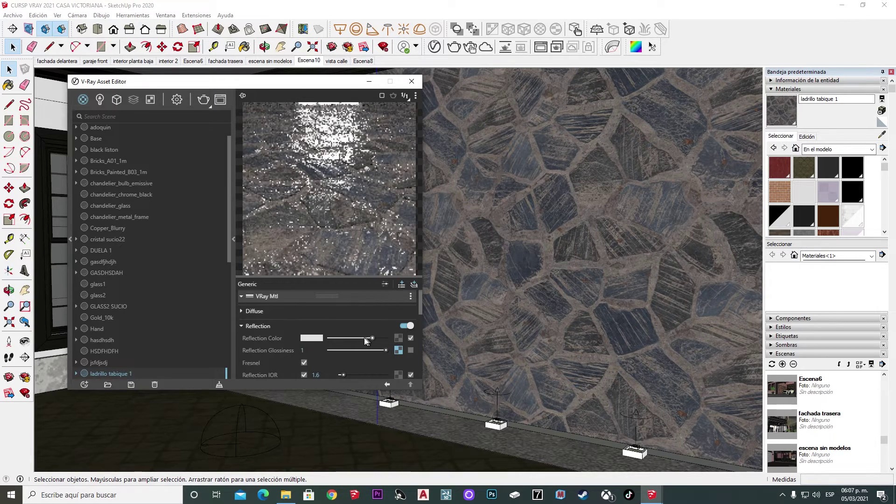
{"action": "left_click", "coordinate": [356, 338]}
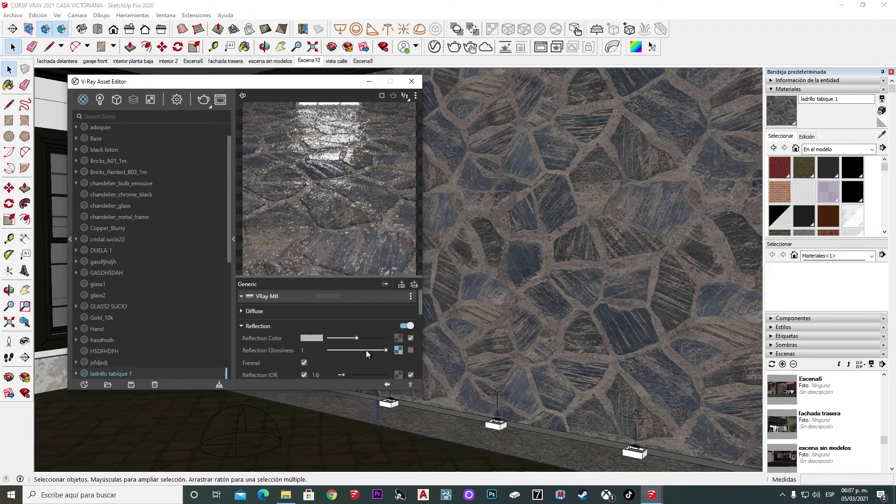
{"action": "left_click", "coordinate": [352, 350]}
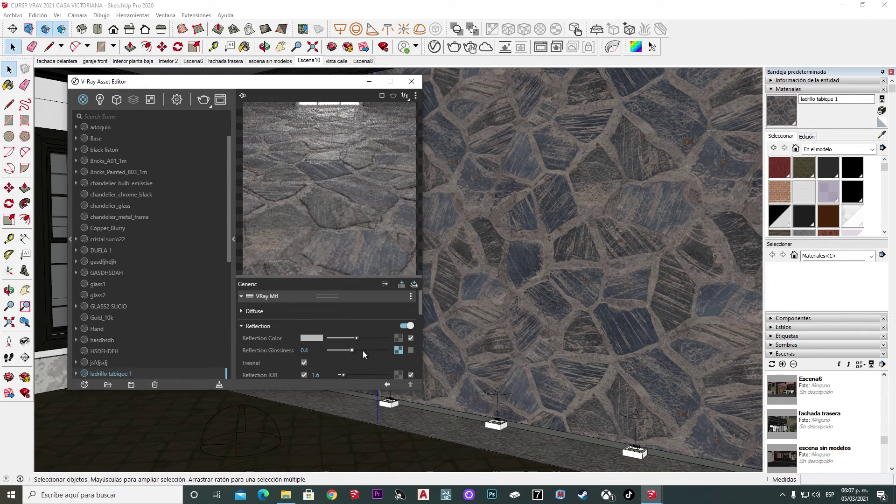
{"action": "left_click", "coordinate": [370, 350]}
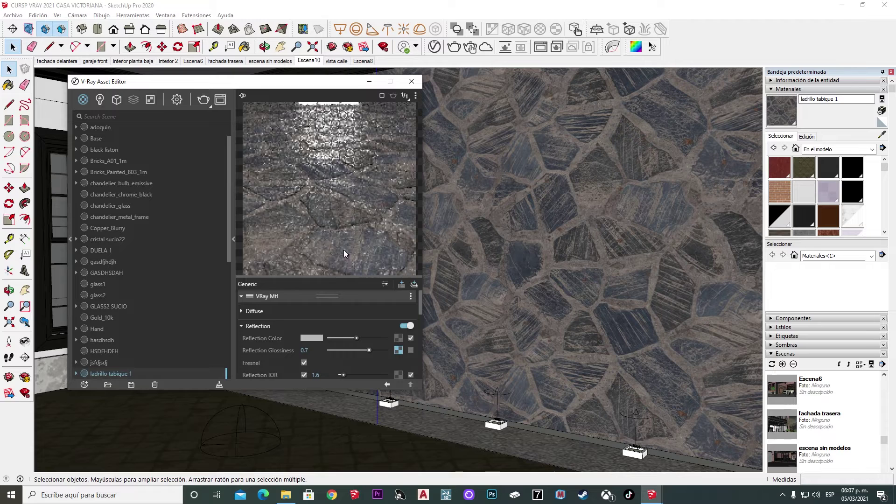
Close and reopen the Asset Editor, then switch off the stone material's displacement
{"action": "left_click", "coordinate": [408, 82]}
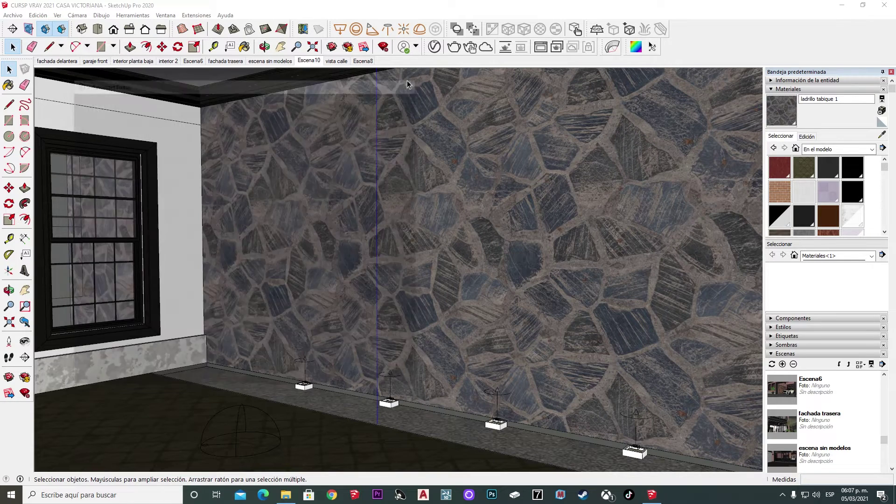
{"action": "left_click", "coordinate": [332, 47]}
{"action": "scroll", "coordinate": [266, 341], "scroll_direction": "down", "scroll_amount": 3}
{"action": "scroll", "coordinate": [258, 333], "scroll_direction": "down", "scroll_amount": 3}
{"action": "scroll", "coordinate": [259, 332], "scroll_direction": "down", "scroll_amount": 3}
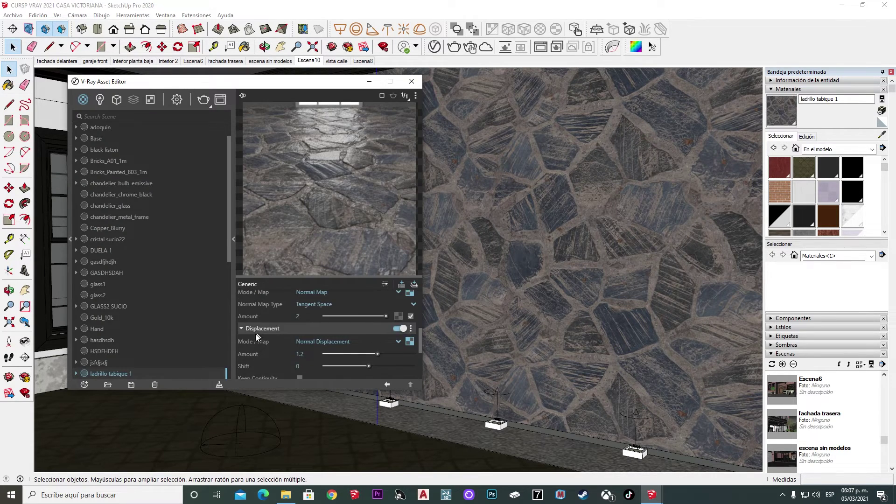
{"action": "left_click", "coordinate": [399, 329]}
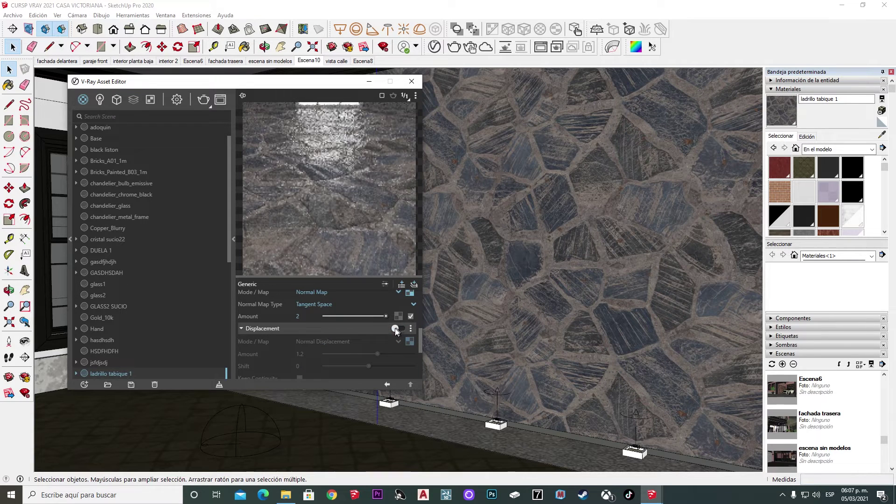
Render the stone wall without displacement and save the result to the render history
{"action": "left_click", "coordinate": [455, 48]}
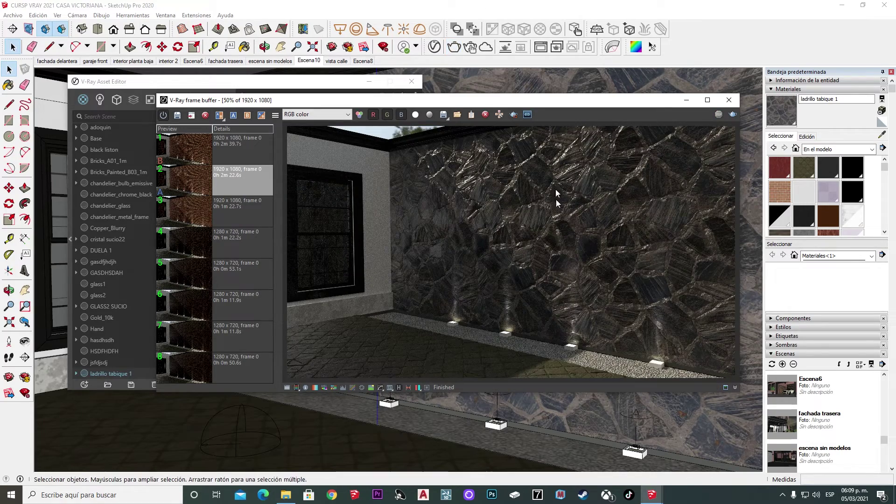
{"action": "left_click", "coordinate": [176, 116]}
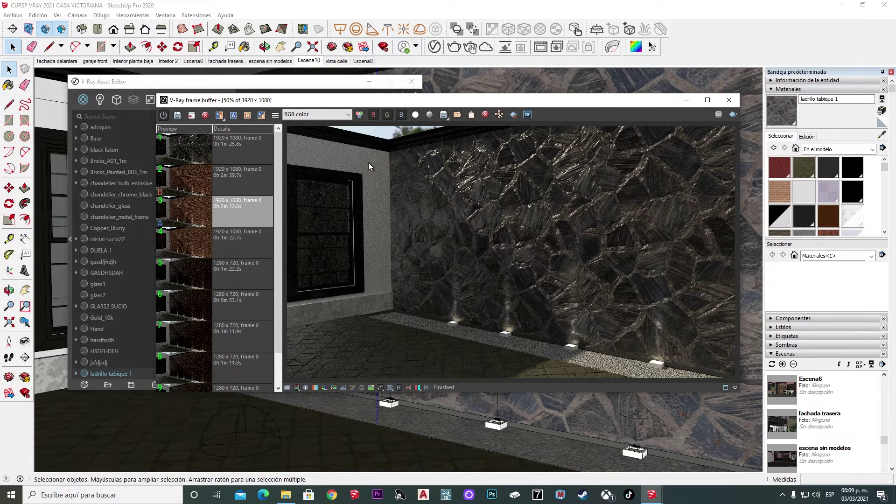
Bring the Asset Editor back in front and scroll up to the stone material's Reflection settings
{"action": "left_click", "coordinate": [321, 86]}
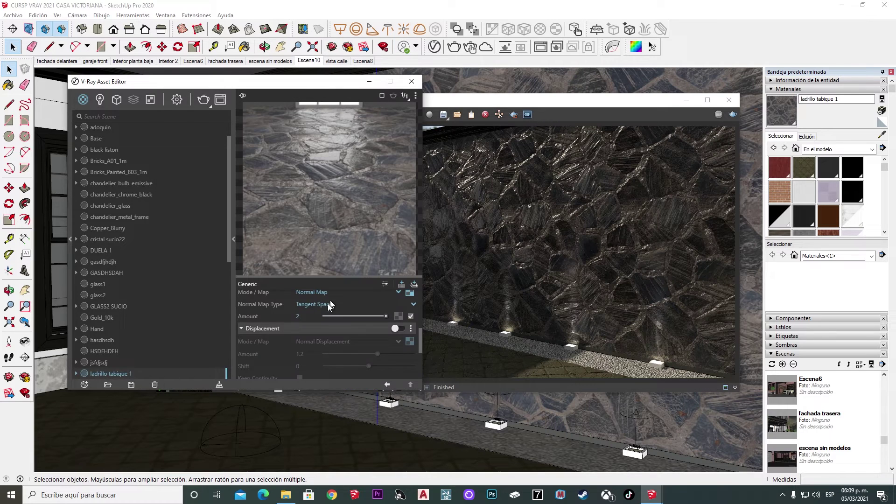
{"action": "scroll", "coordinate": [237, 313], "scroll_direction": "up", "scroll_amount": 2}
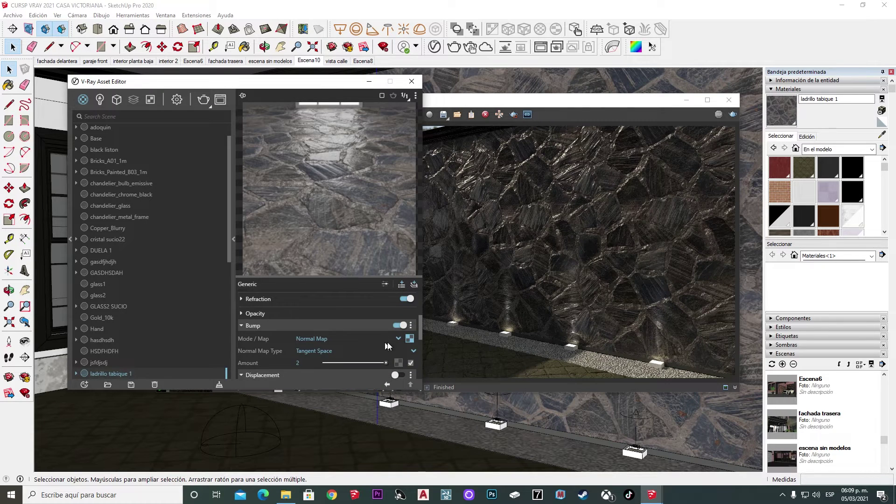
{"action": "scroll", "coordinate": [250, 327], "scroll_direction": "up", "scroll_amount": 3}
{"action": "scroll", "coordinate": [250, 334], "scroll_direction": "down", "scroll_amount": 2}
{"action": "scroll", "coordinate": [243, 345], "scroll_direction": "up", "scroll_amount": 1}
{"action": "scroll", "coordinate": [244, 343], "scroll_direction": "up", "scroll_amount": 1}
Load the stone-cladding GLOSS bitmap into Reflection Glossiness and enable the map
{"action": "scroll", "coordinate": [250, 336], "scroll_direction": "down", "scroll_amount": 2}
{"action": "scroll", "coordinate": [258, 346], "scroll_direction": "up", "scroll_amount": 1}
{"action": "scroll", "coordinate": [258, 339], "scroll_direction": "up", "scroll_amount": 1}
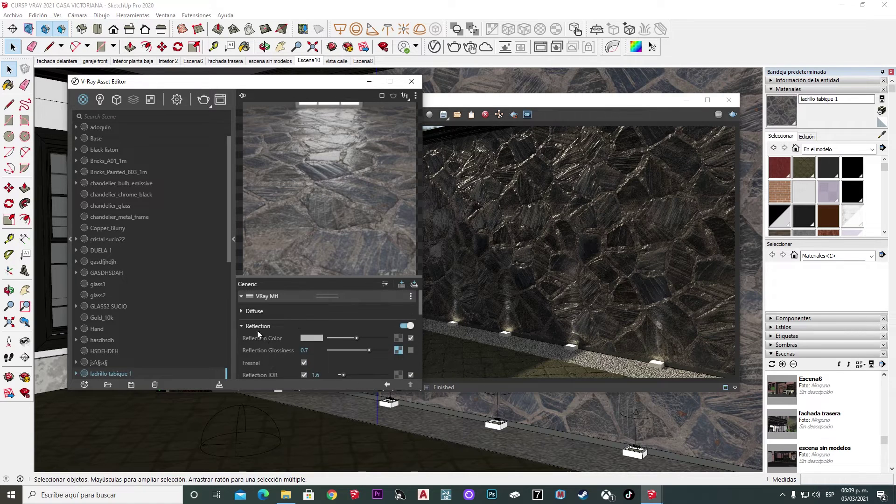
{"action": "left_click", "coordinate": [399, 351]}
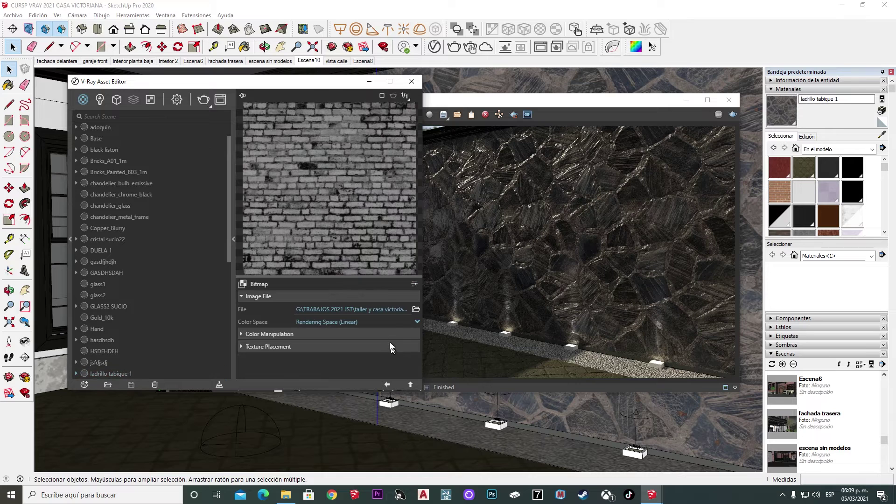
{"action": "left_click", "coordinate": [416, 309]}
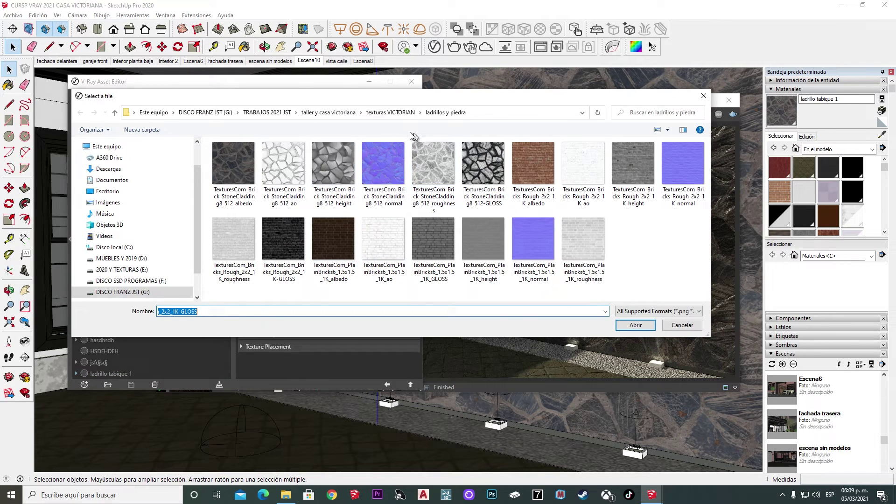
{"action": "left_click", "coordinate": [487, 182]}
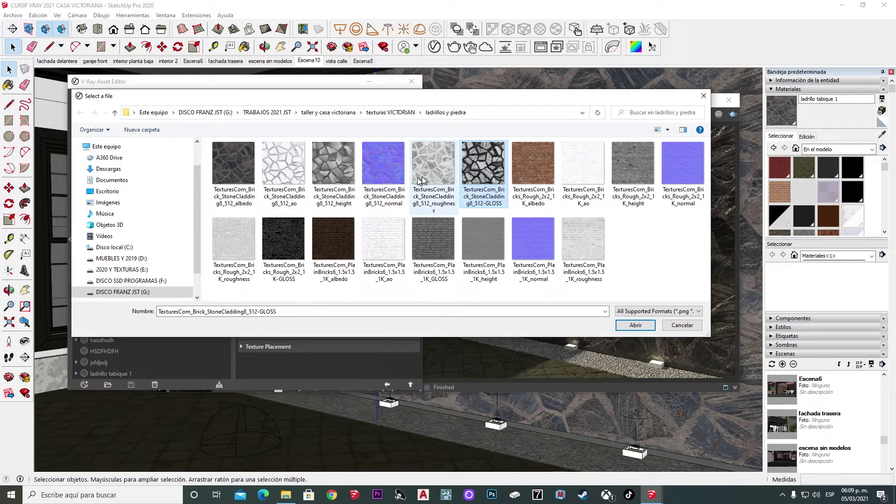
{"action": "left_click", "coordinate": [626, 326]}
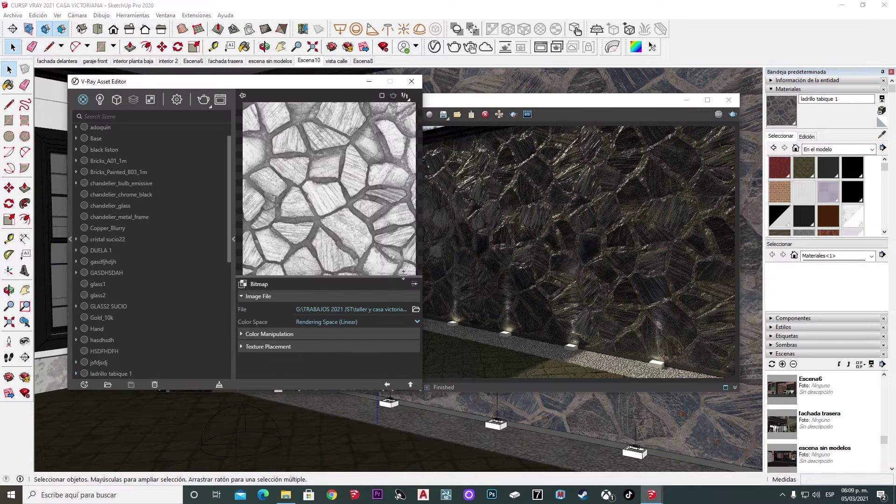
{"action": "left_click", "coordinate": [387, 385]}
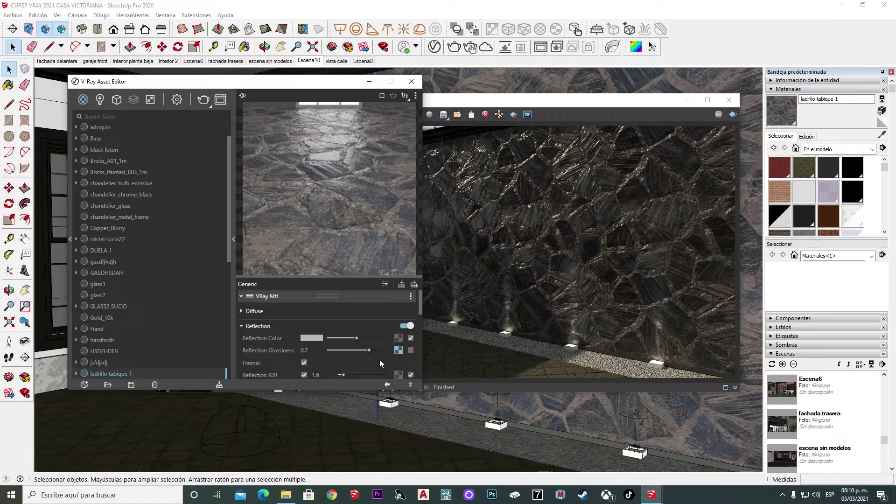
{"action": "left_click", "coordinate": [411, 350]}
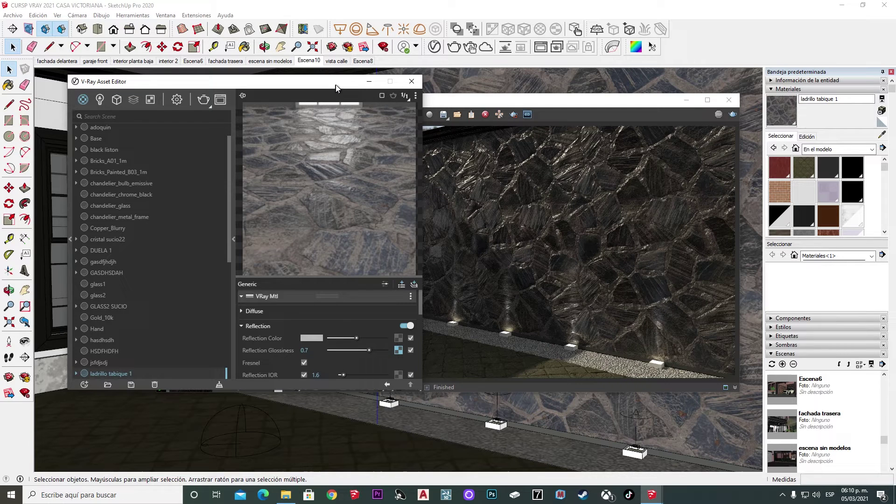
Set the gloss map to sRGB, raise glossiness to 1, lighten reflection colour, and render
{"action": "left_click", "coordinate": [399, 351]}
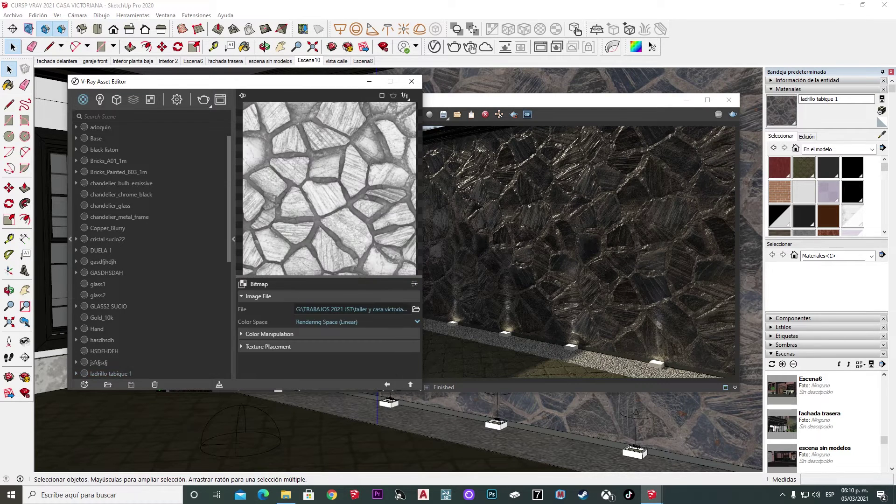
{"action": "left_click", "coordinate": [402, 321]}
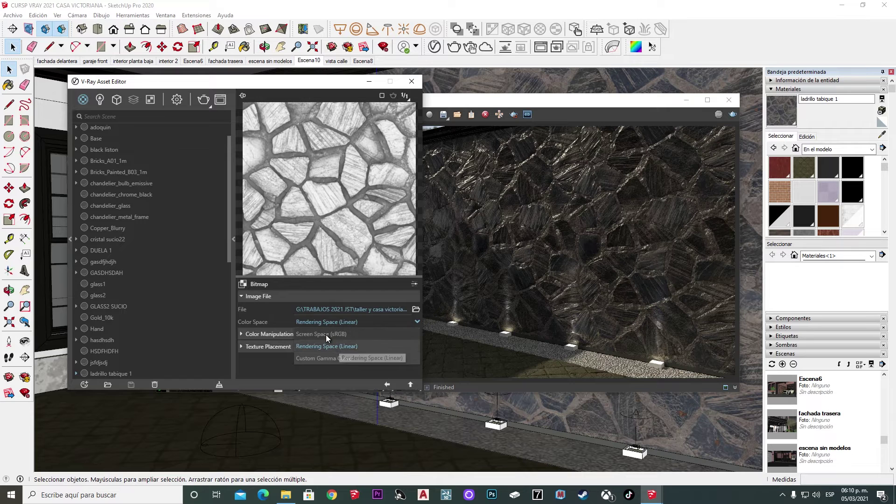
{"action": "left_click", "coordinate": [325, 335]}
{"action": "left_click", "coordinate": [387, 385]}
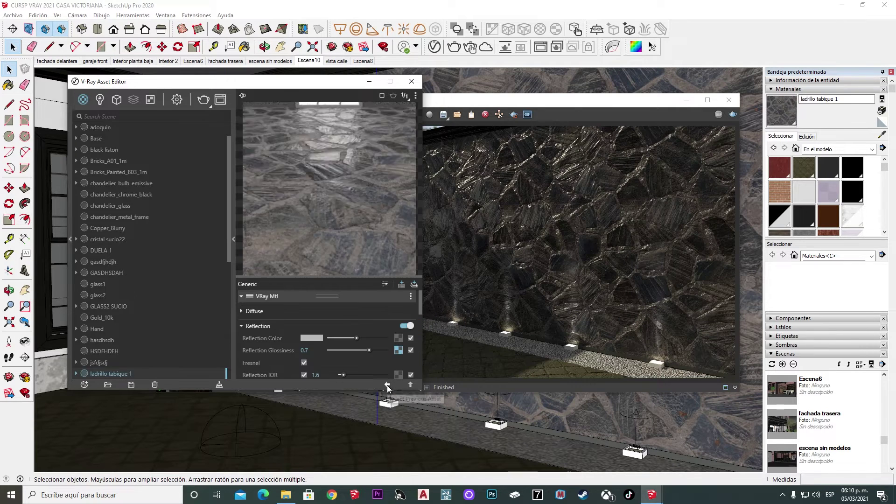
{"action": "mouse_move", "coordinate": [373, 351]}
{"action": "left_mouse_down"}
{"action": "mouse_move", "coordinate": [387, 350]}
{"action": "mouse_move", "coordinate": [369, 337]}
{"action": "left_mouse_up"}
{"action": "left_click", "coordinate": [372, 338]}
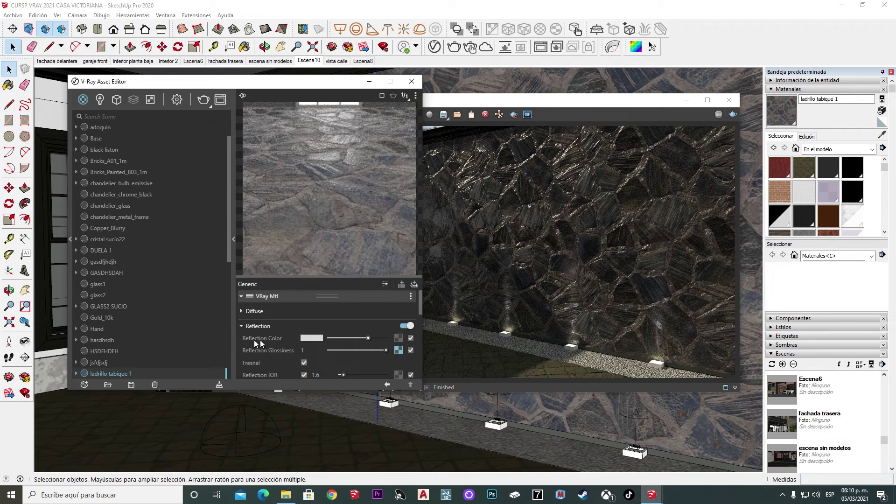
{"action": "left_click", "coordinate": [454, 47]}
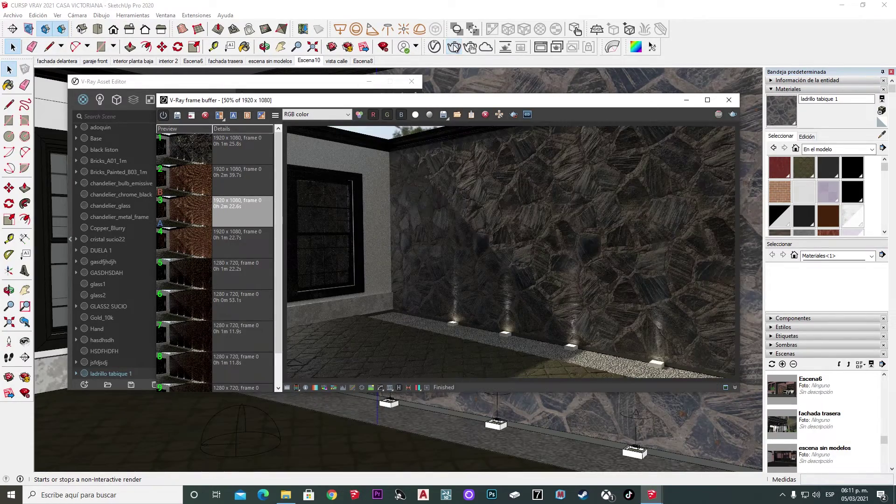
Save the glossiness-1 render to history, A/B compare it with the previous render, then close the VFB
{"action": "scroll", "coordinate": [604, 243], "scroll_direction": "up", "scroll_amount": 2}
{"action": "scroll", "coordinate": [614, 259], "scroll_direction": "down", "scroll_amount": 2}
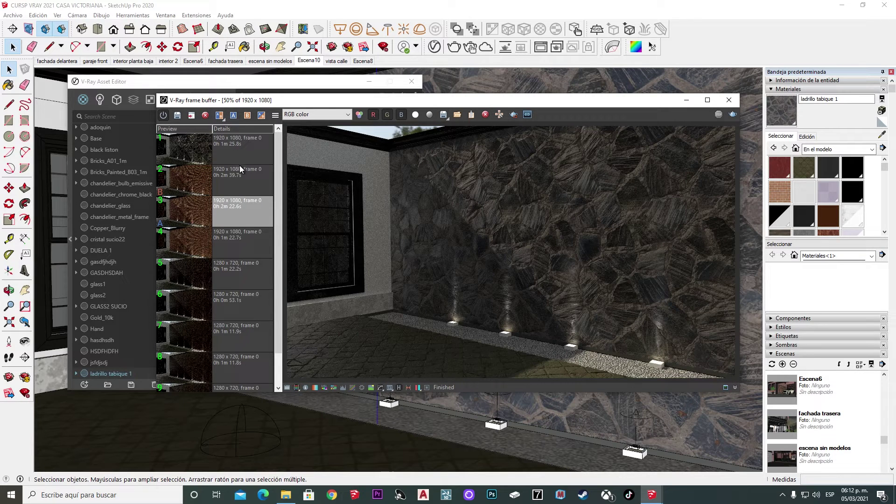
{"action": "left_click", "coordinate": [178, 115]}
{"action": "left_click", "coordinate": [248, 182]}
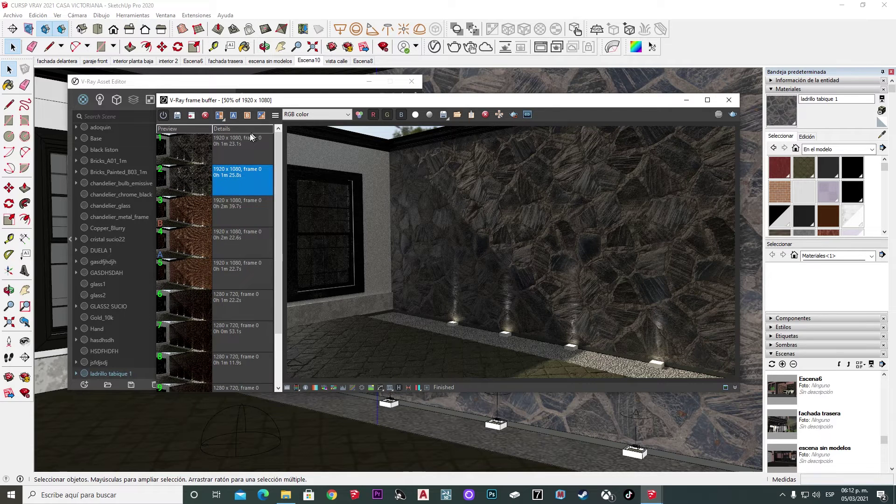
{"action": "left_click", "coordinate": [233, 115]}
{"action": "left_click", "coordinate": [244, 150]}
{"action": "left_click", "coordinate": [248, 115]}
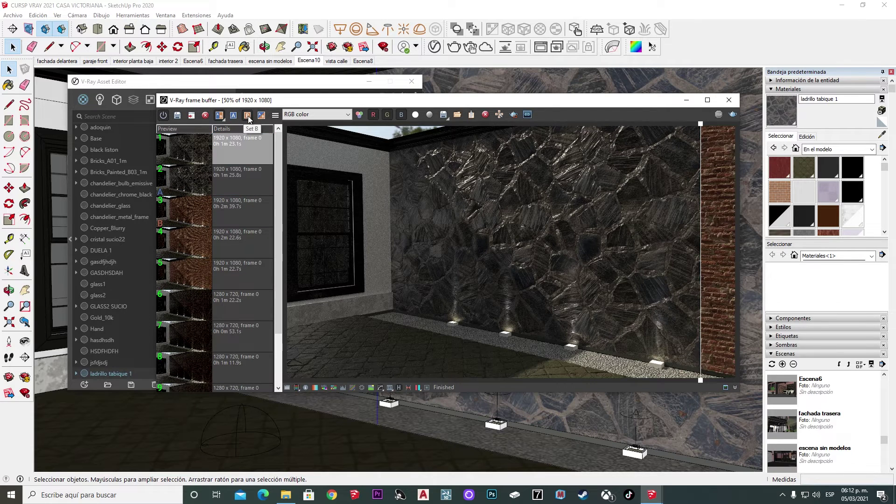
{"action": "mouse_move", "coordinate": [701, 205]}
{"action": "left_mouse_down"}
{"action": "mouse_move", "coordinate": [362, 224]}
{"action": "mouse_move", "coordinate": [729, 242]}
{"action": "mouse_move", "coordinate": [318, 266]}
{"action": "mouse_move", "coordinate": [716, 283]}
{"action": "left_mouse_up"}
{"action": "left_click", "coordinate": [728, 100]}
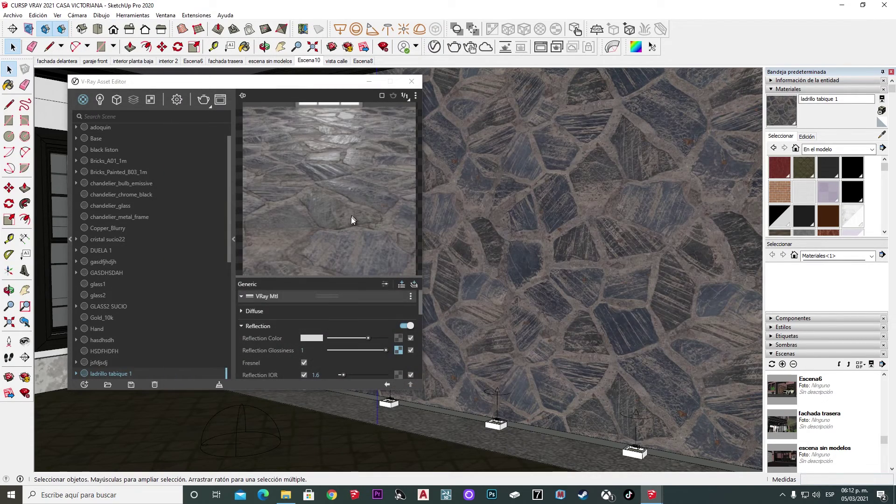
Make the reflection colour white and set the gloss map to Rendering Space (Linear)
{"action": "left_click_drag", "start_coordinate": [378, 339], "coordinate": [396, 339]}
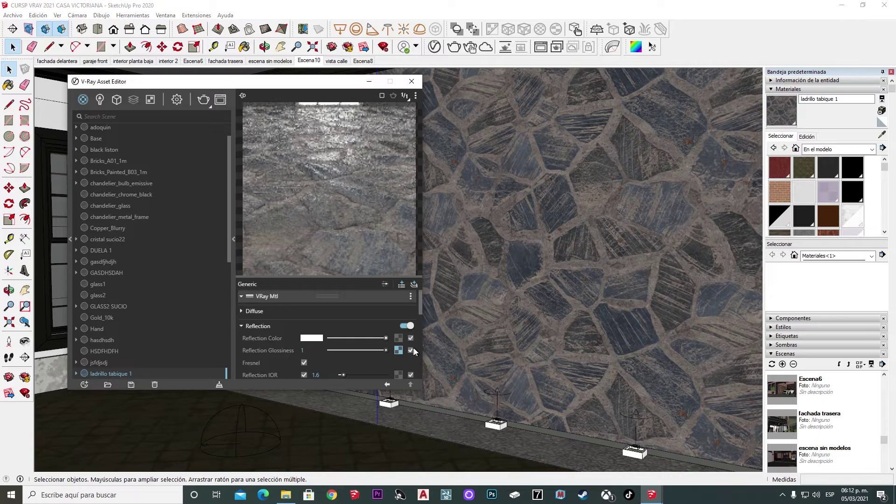
{"action": "left_click", "coordinate": [400, 349]}
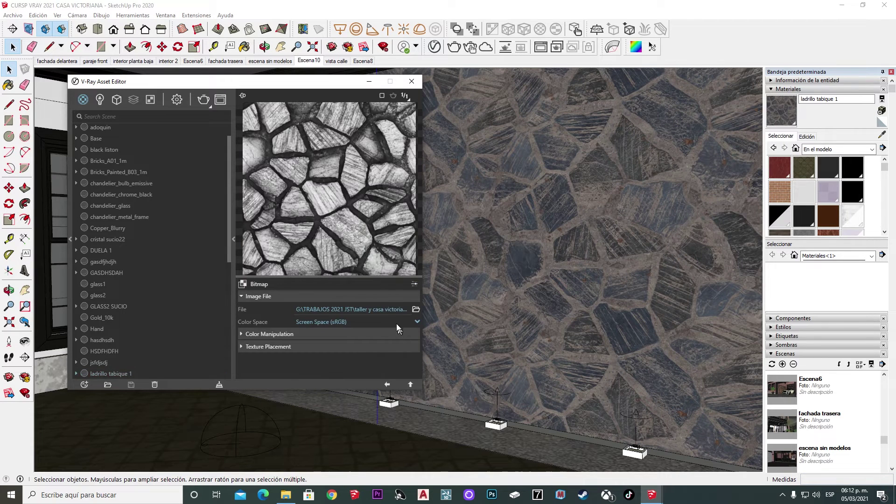
{"action": "left_click", "coordinate": [332, 321]}
{"action": "left_click", "coordinate": [332, 346]}
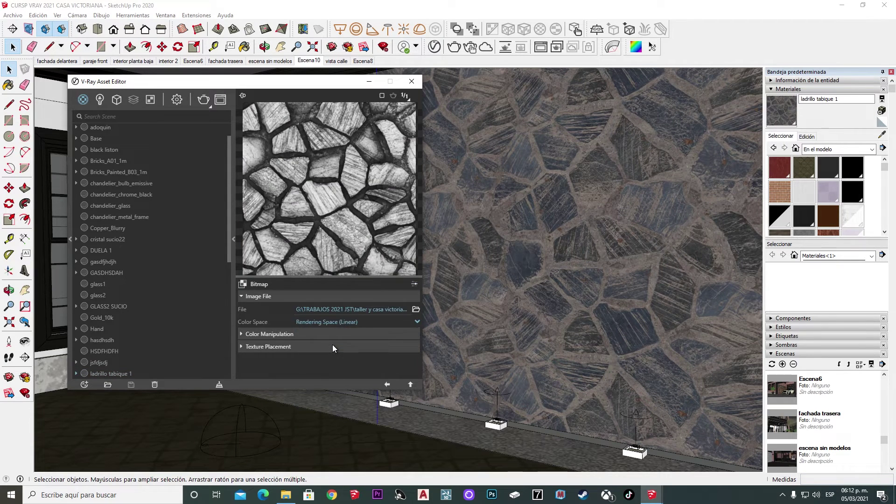
{"action": "left_click", "coordinate": [387, 384]}
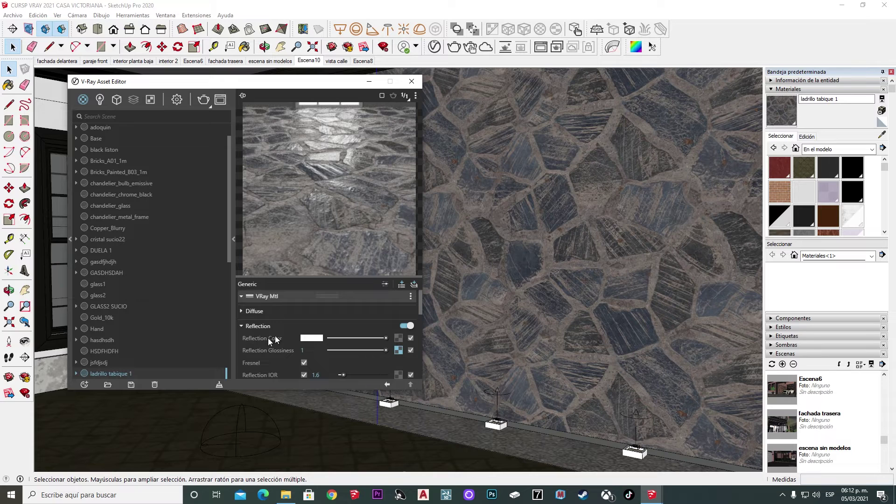
Map the StoneCladding AO bitmap into Reflection Color and render the wall
{"action": "left_click", "coordinate": [399, 341]}
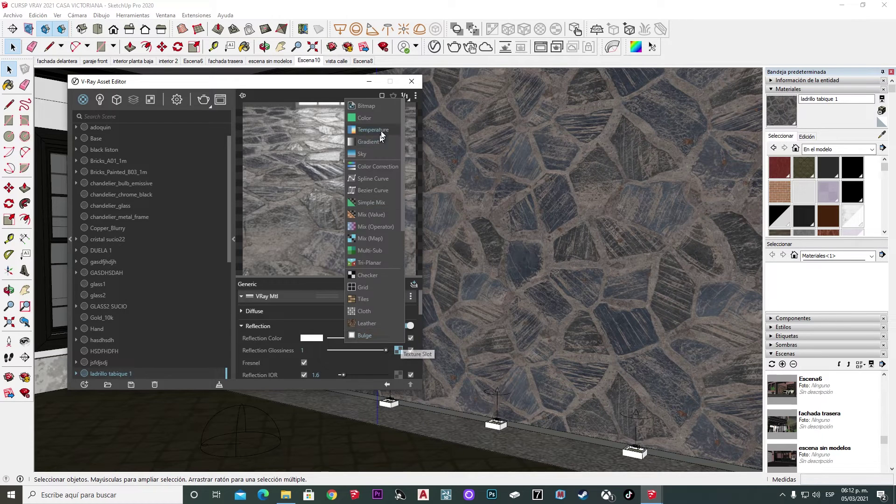
{"action": "left_click", "coordinate": [382, 107]}
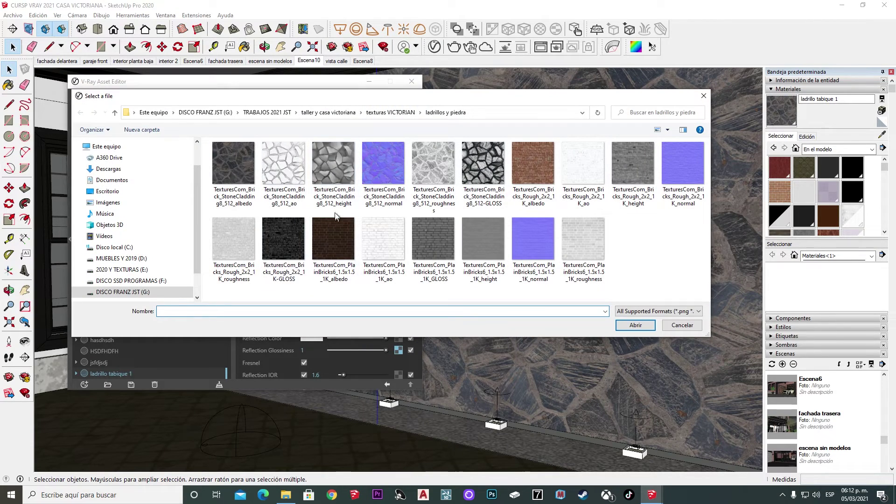
{"action": "left_click", "coordinate": [283, 164]}
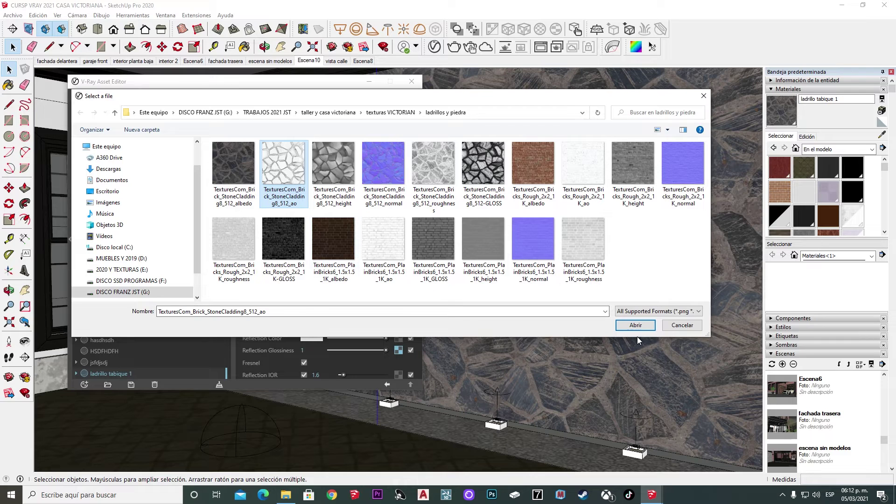
{"action": "left_click", "coordinate": [633, 325]}
{"action": "left_click", "coordinate": [387, 385]}
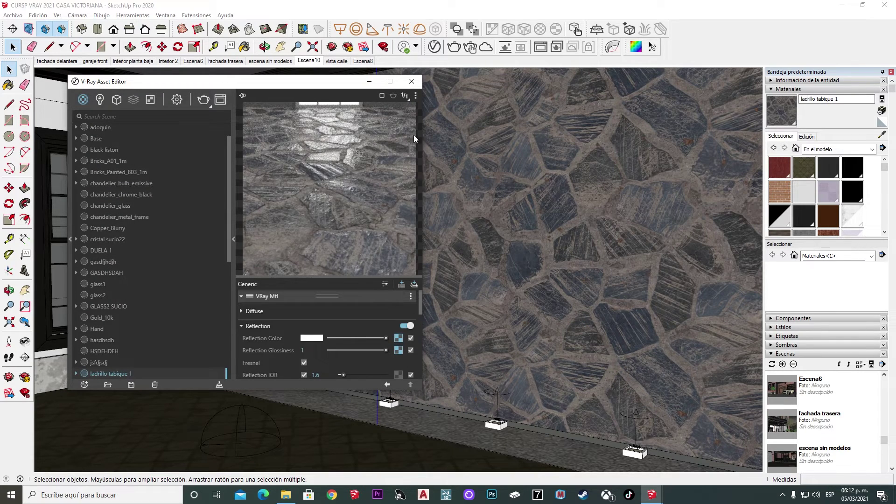
{"action": "left_click", "coordinate": [453, 47]}
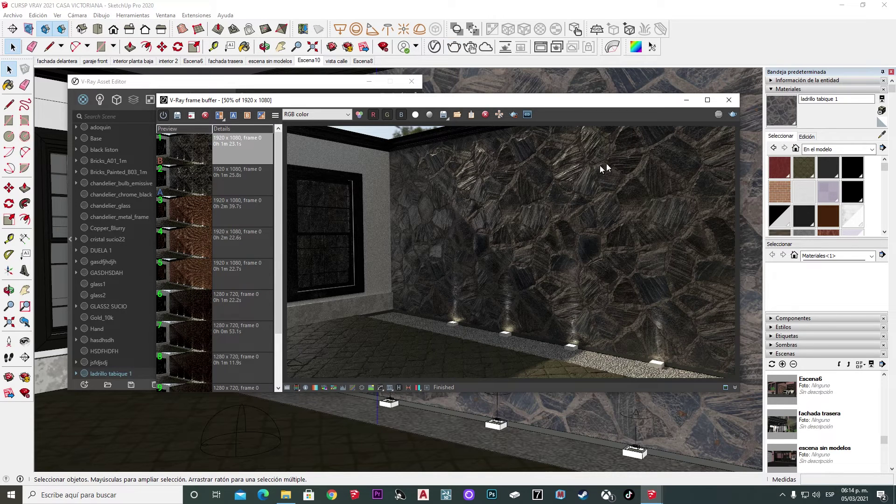
Save the AO-reflection render and compare it against the 1m 23.1s and 1m 25.8s renders
{"action": "left_click", "coordinate": [177, 115]}
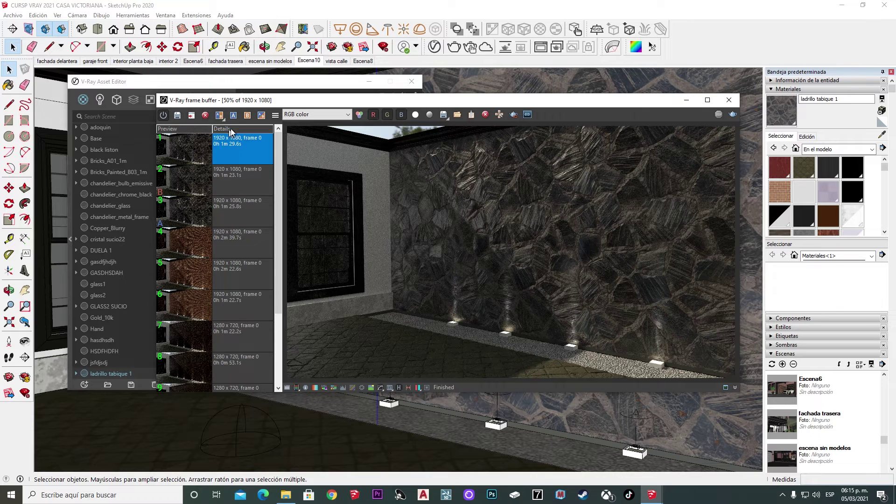
{"action": "left_click", "coordinate": [241, 182]}
{"action": "left_click_drag", "start_coordinate": [721, 227], "coordinate": [344, 238]}
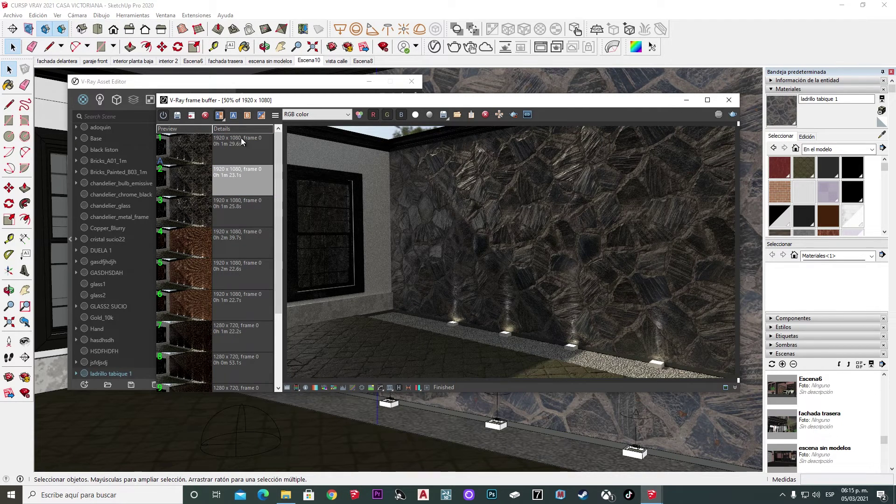
{"action": "left_click", "coordinate": [247, 115]}
{"action": "left_click_drag", "start_coordinate": [739, 129], "coordinate": [531, 245]}
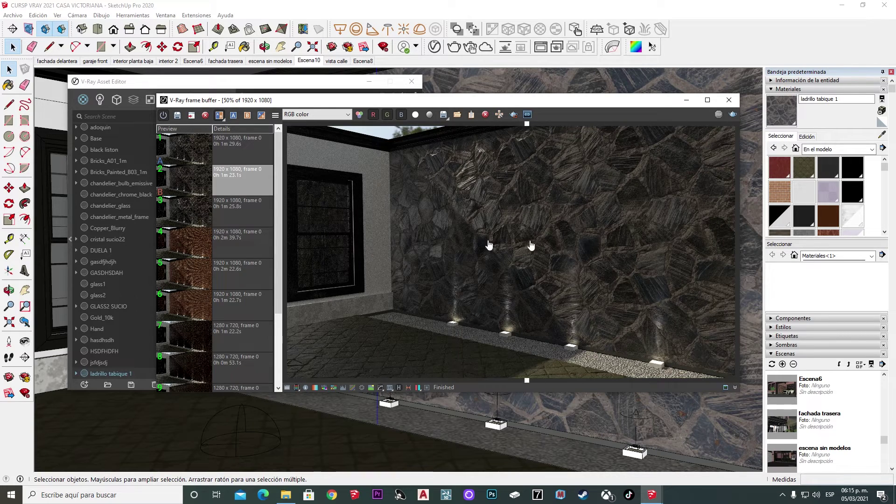
{"action": "left_click_drag", "start_coordinate": [532, 245], "coordinate": [512, 245]}
{"action": "left_click", "coordinate": [240, 215]}
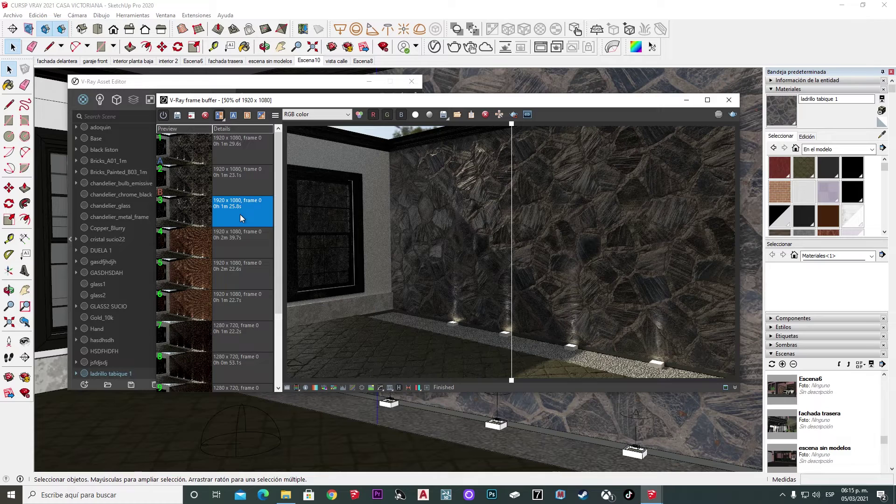
{"action": "left_click", "coordinate": [250, 119]}
{"action": "mouse_move", "coordinate": [510, 207]}
{"action": "left_mouse_down"}
{"action": "mouse_move", "coordinate": [439, 246]}
{"action": "mouse_move", "coordinate": [734, 233]}
{"action": "mouse_move", "coordinate": [332, 272]}
{"action": "mouse_move", "coordinate": [710, 210]}
{"action": "left_mouse_up"}
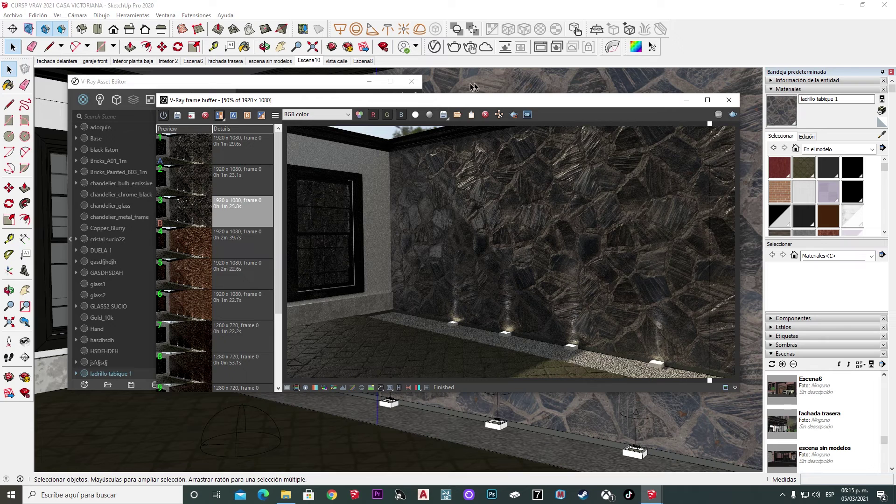
{"action": "left_click", "coordinate": [326, 84]}
Collapse the Reflection section and switch the stone material's displacement back on
{"action": "scroll", "coordinate": [259, 343], "scroll_direction": "down", "scroll_amount": 3}
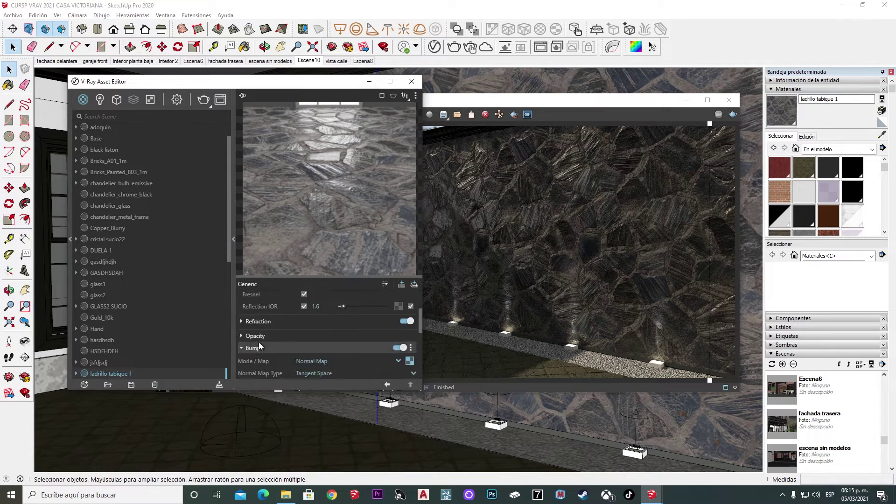
{"action": "scroll", "coordinate": [266, 342], "scroll_direction": "down", "scroll_amount": 3}
{"action": "scroll", "coordinate": [273, 346], "scroll_direction": "up", "scroll_amount": 3}
{"action": "scroll", "coordinate": [279, 347], "scroll_direction": "up", "scroll_amount": 3}
{"action": "scroll", "coordinate": [279, 346], "scroll_direction": "up", "scroll_amount": 3}
{"action": "scroll", "coordinate": [279, 345], "scroll_direction": "up", "scroll_amount": 2}
{"action": "left_click", "coordinate": [239, 326]}
{"action": "scroll", "coordinate": [257, 345], "scroll_direction": "down", "scroll_amount": 3}
{"action": "scroll", "coordinate": [243, 310], "scroll_direction": "down", "scroll_amount": 1}
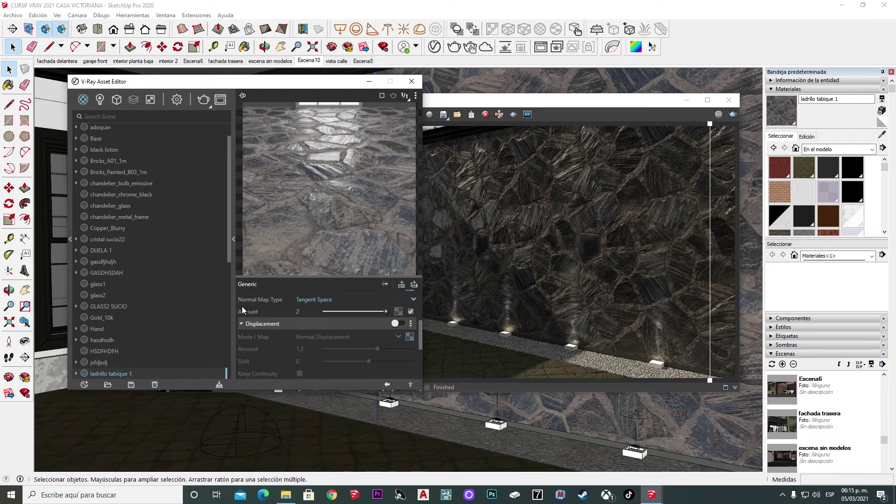
{"action": "left_click", "coordinate": [398, 323]}
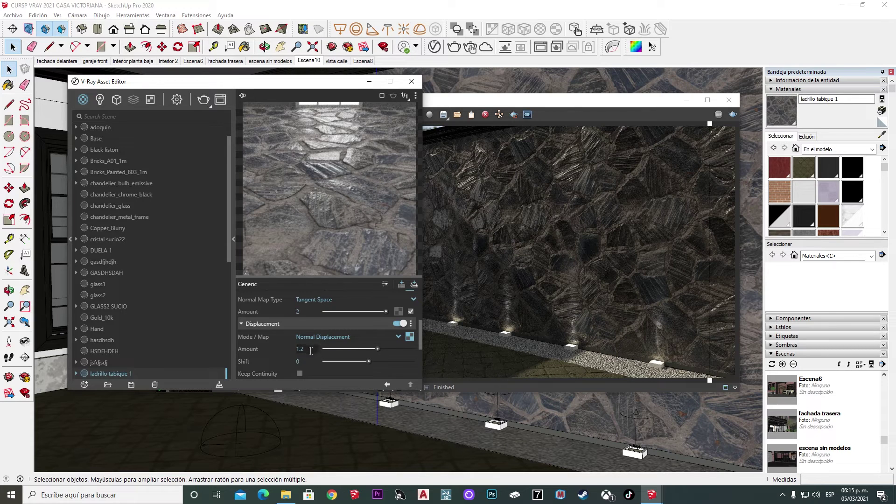
Check the grayscale displacement bitmap and render the wall with displacement 1.2
{"action": "left_click", "coordinate": [410, 337]}
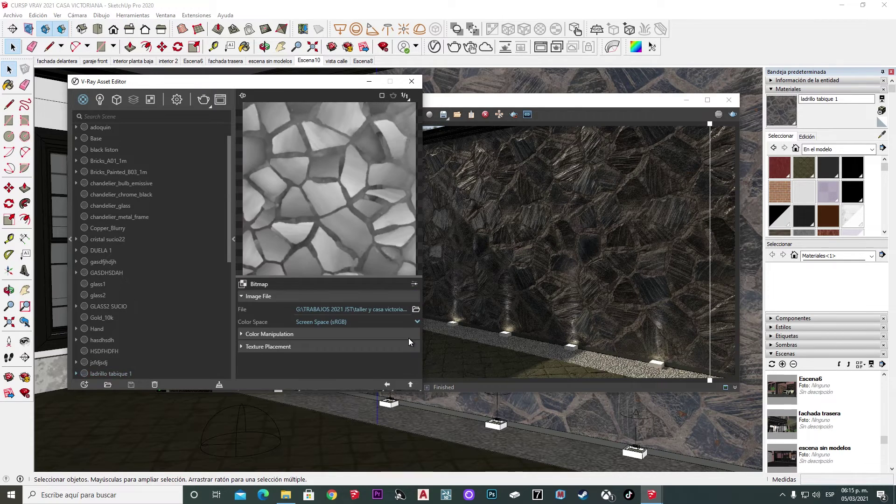
{"action": "left_click", "coordinate": [387, 384]}
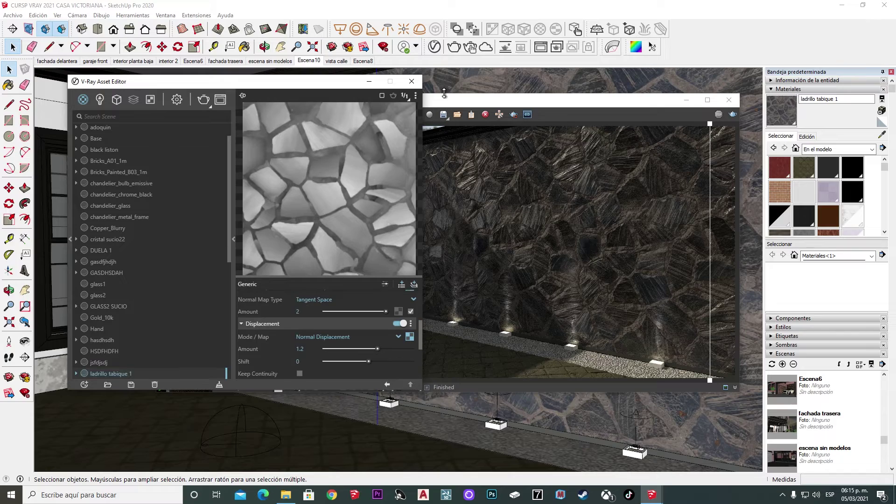
{"action": "left_click", "coordinate": [455, 47]}
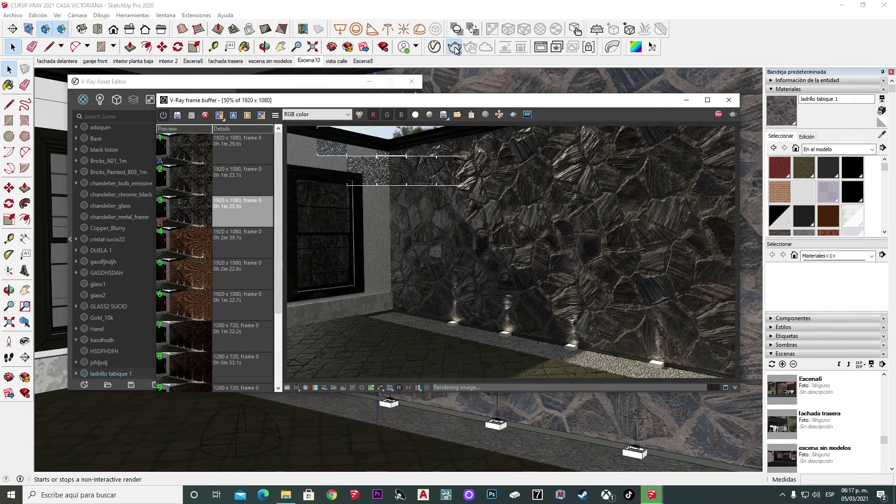
Save the 1m 55.0s render to history, setting it as A and the 1m 29.6s render as B
{"action": "left_click", "coordinate": [178, 119]}
{"action": "left_click", "coordinate": [252, 157]}
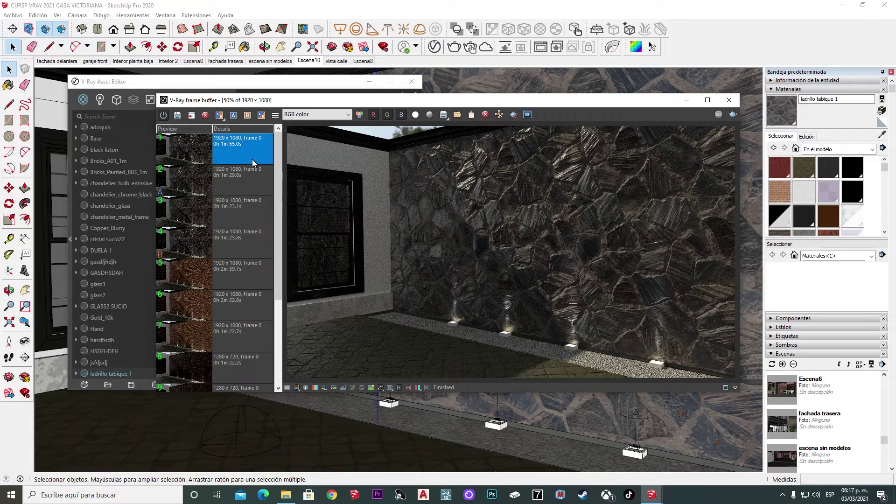
{"action": "left_click", "coordinate": [233, 115]}
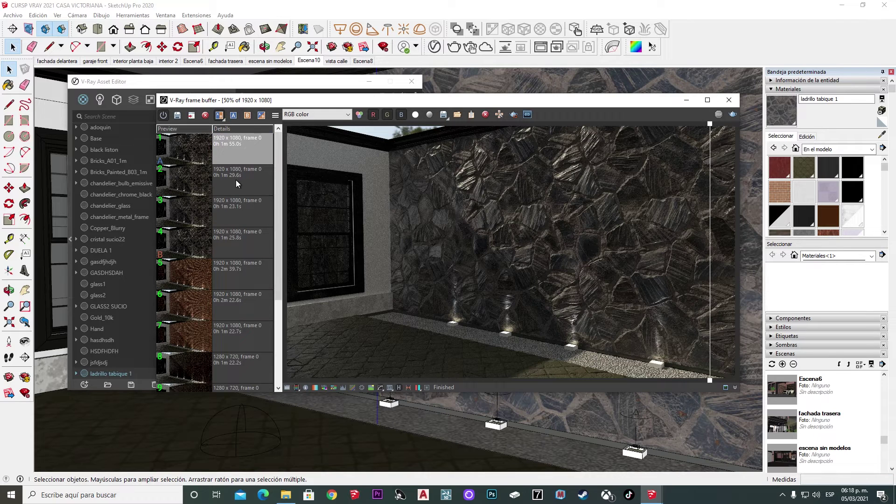
{"action": "left_click", "coordinate": [236, 180]}
{"action": "left_click", "coordinate": [247, 116]}
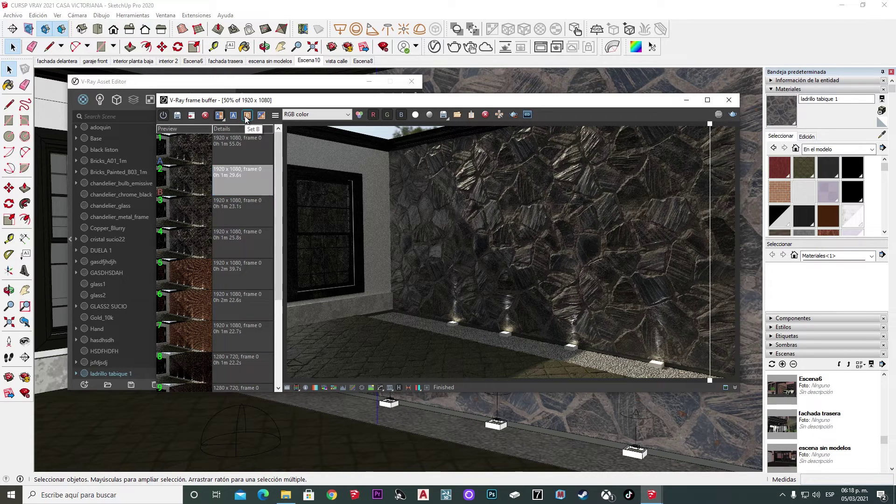
Sweep the compare divider across the wall, turn off A/B comparison, and return to displacement settings
{"action": "left_click_drag", "start_coordinate": [710, 205], "coordinate": [406, 240]}
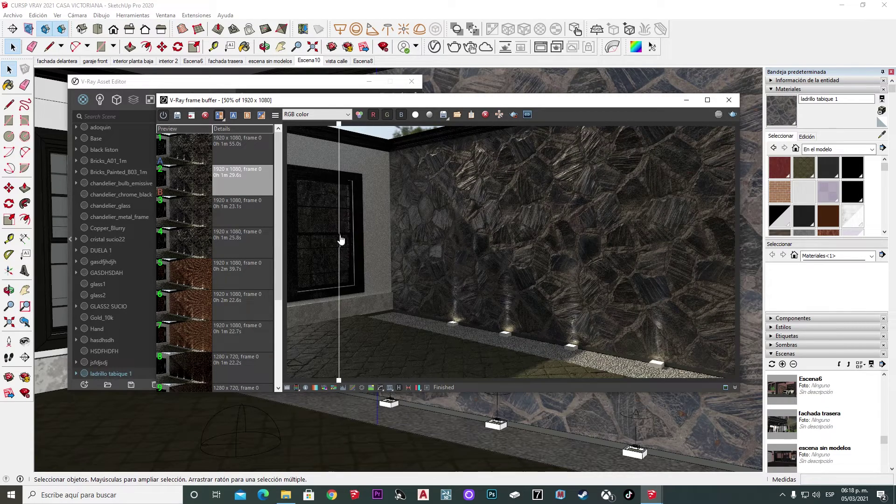
{"action": "mouse_move", "coordinate": [406, 240]}
{"action": "left_mouse_down"}
{"action": "mouse_move", "coordinate": [567, 210]}
{"action": "mouse_move", "coordinate": [517, 230]}
{"action": "left_mouse_up"}
{"action": "scroll", "coordinate": [489, 184], "scroll_direction": "up", "scroll_amount": 2}
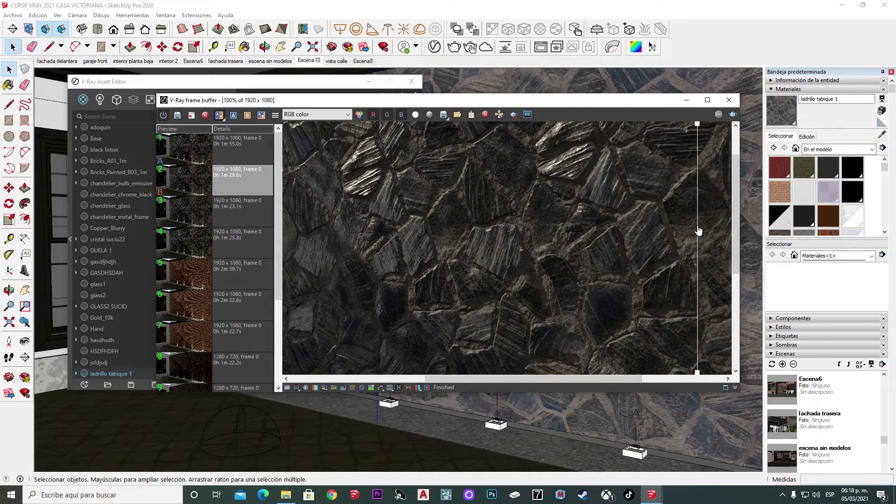
{"action": "left_click_drag", "start_coordinate": [517, 230], "coordinate": [703, 252]}
{"action": "scroll", "coordinate": [549, 255], "scroll_direction": "down", "scroll_amount": 2}
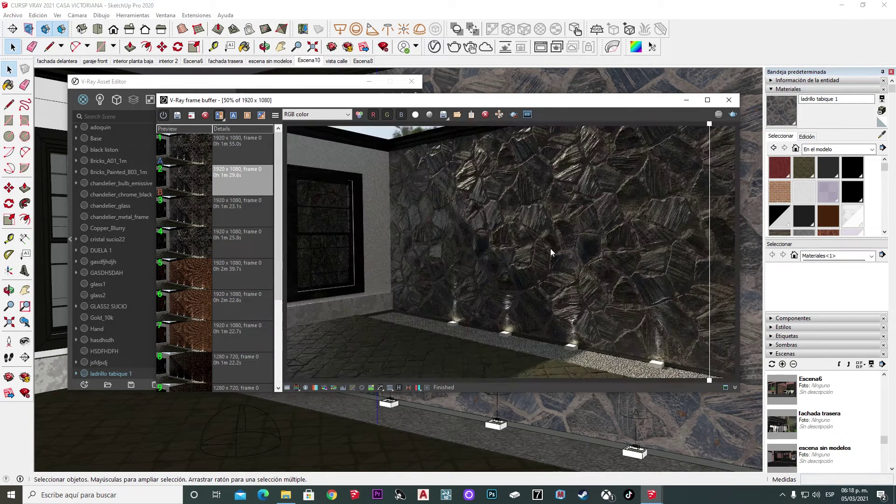
{"action": "left_click", "coordinate": [319, 82]}
{"action": "left_click_drag", "start_coordinate": [555, 106], "coordinate": [615, 107]}
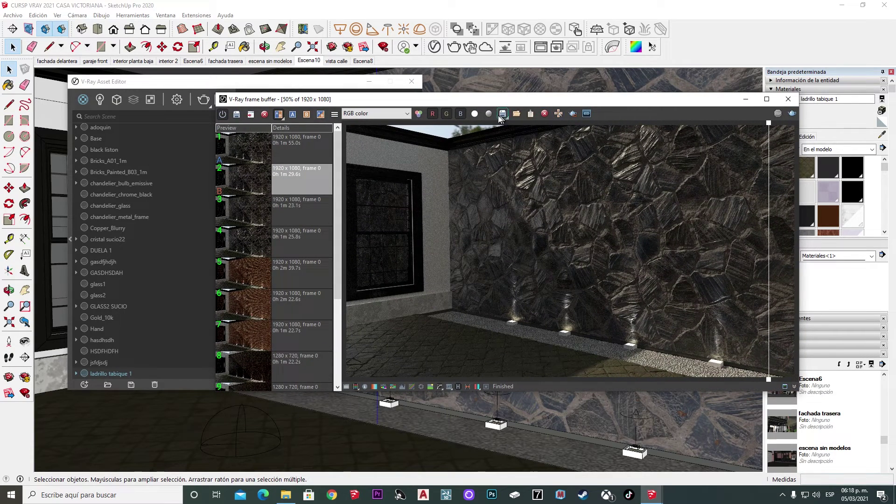
{"action": "left_click", "coordinate": [281, 115]}
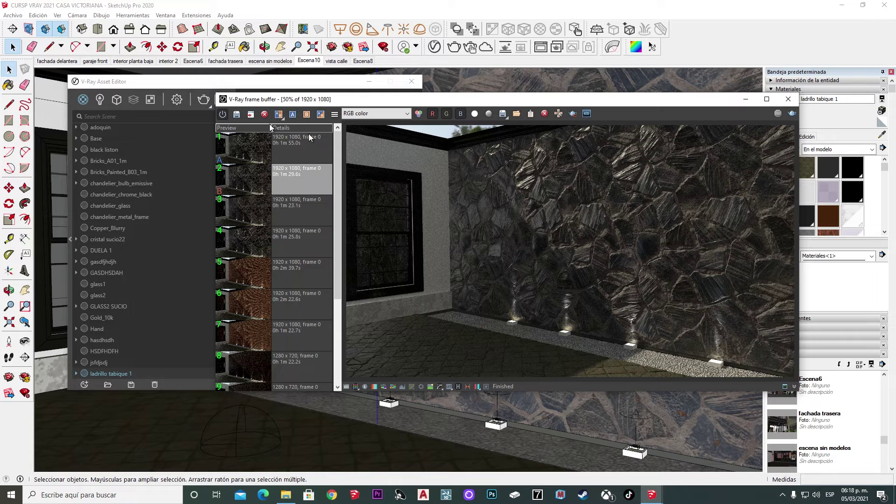
{"action": "left_click", "coordinate": [254, 83]}
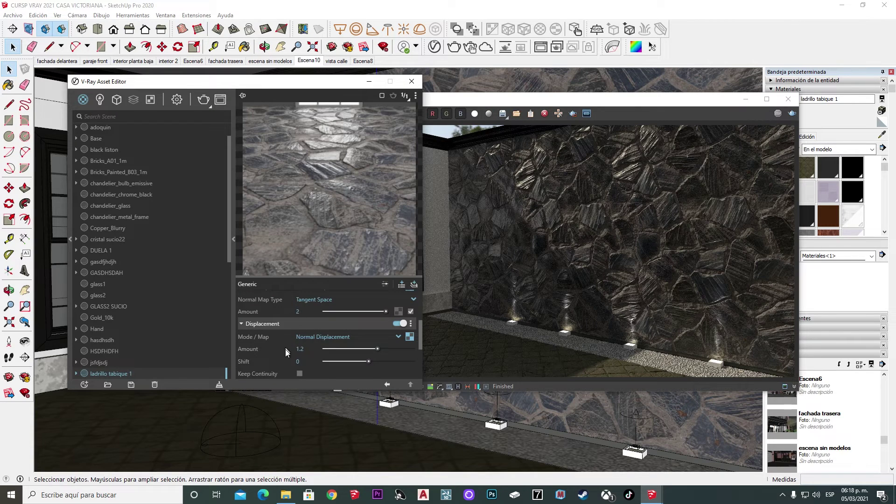
Set the displacement amount to 2.5 and render the stone wall again
{"action": "type", "text": "2.5"}
{"action": "key", "text": "Return"}
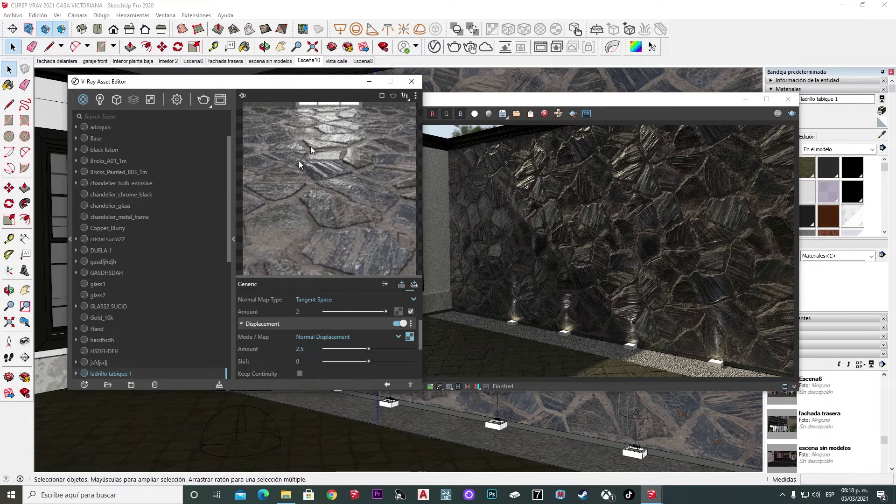
{"action": "left_click", "coordinate": [515, 102]}
{"action": "left_click", "coordinate": [267, 81]}
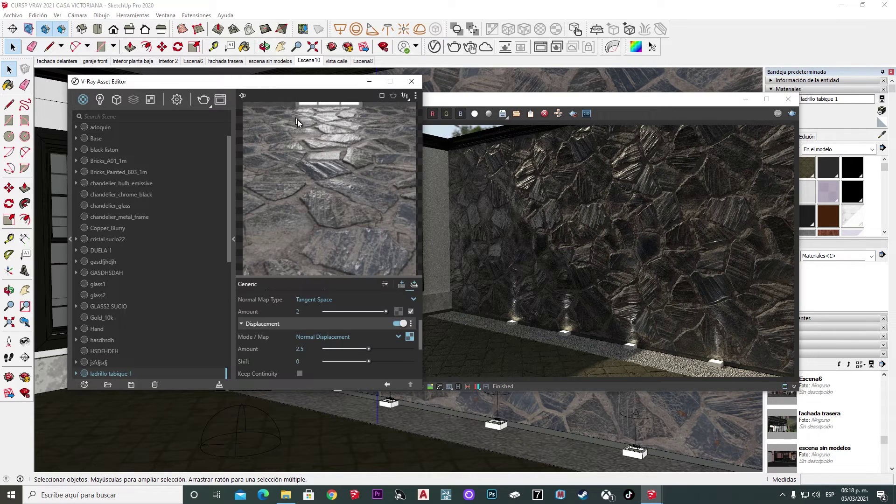
{"action": "left_click", "coordinate": [454, 47]}
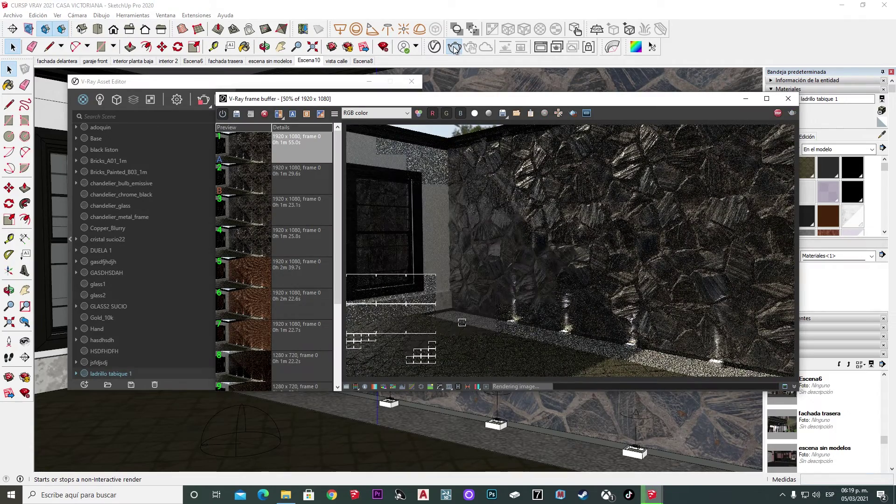
{"action": "left_click_drag", "start_coordinate": [357, 99], "coordinate": [331, 79]}
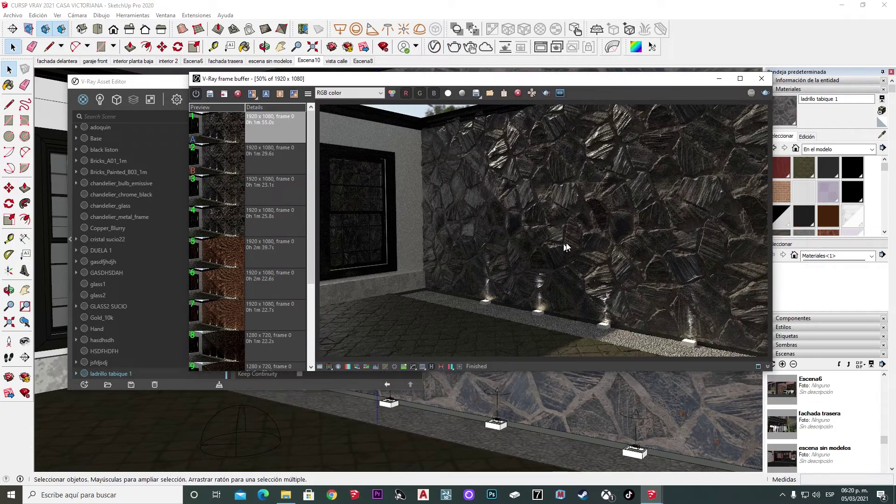
{"action": "scroll", "coordinate": [596, 223], "scroll_direction": "up", "scroll_amount": 1}
{"action": "middle_click_drag", "start_coordinate": [423, 193], "coordinate": [549, 290]}
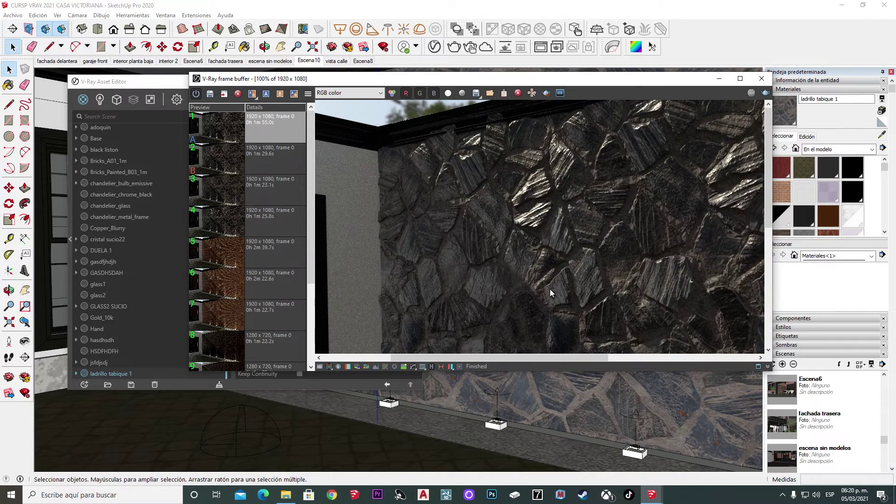
{"action": "mouse_move", "coordinate": [541, 224]}
{"action": "middle_mouse_down"}
{"action": "mouse_move", "coordinate": [490, 215]}
{"action": "mouse_move", "coordinate": [412, 131]}
{"action": "middle_mouse_up"}
{"action": "scroll", "coordinate": [479, 184], "scroll_direction": "down", "scroll_amount": 1}
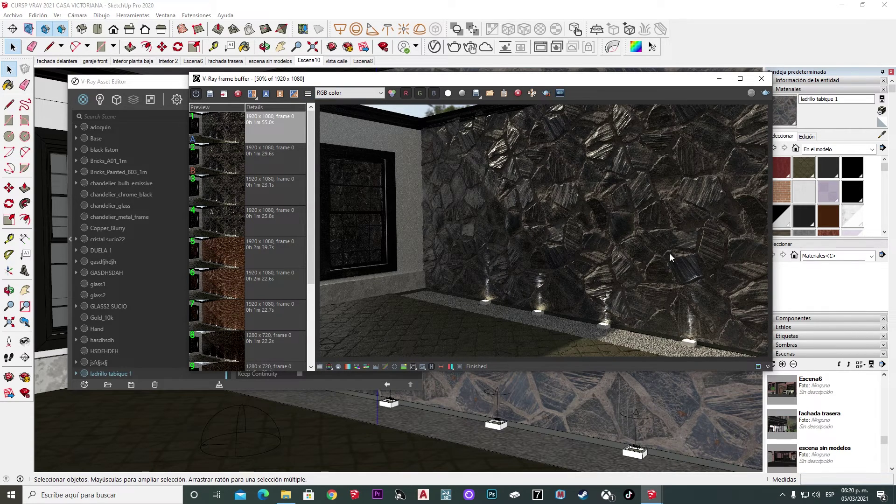
{"action": "scroll", "coordinate": [602, 265], "scroll_direction": "up", "scroll_amount": 1}
{"action": "scroll", "coordinate": [593, 259], "scroll_direction": "down", "scroll_amount": 1}
{"action": "scroll", "coordinate": [639, 228], "scroll_direction": "up", "scroll_amount": 1}
{"action": "scroll", "coordinate": [639, 228], "scroll_direction": "down", "scroll_amount": 1}
{"action": "scroll", "coordinate": [571, 268], "scroll_direction": "up", "scroll_amount": 1}
{"action": "mouse_move", "coordinate": [573, 174]}
{"action": "middle_mouse_down"}
{"action": "mouse_move", "coordinate": [471, 234]}
{"action": "mouse_move", "coordinate": [604, 213]}
{"action": "middle_mouse_up"}
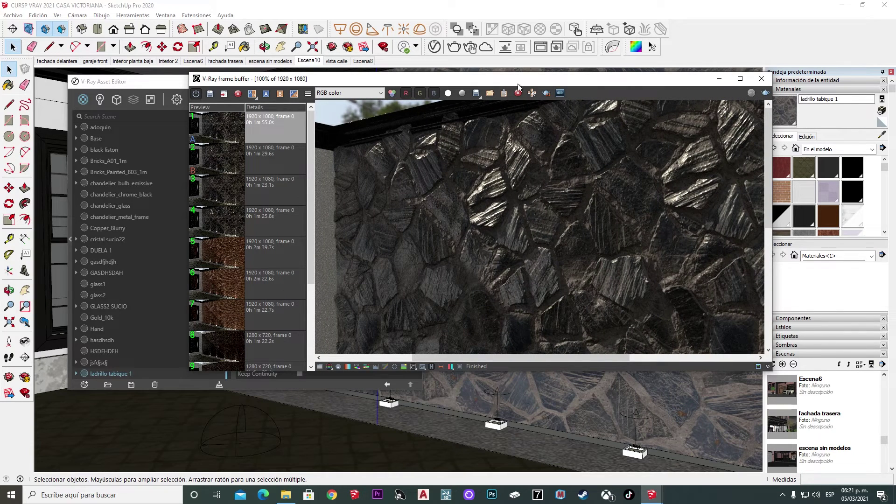
{"action": "middle_click_drag", "start_coordinate": [605, 167], "coordinate": [660, 166]}
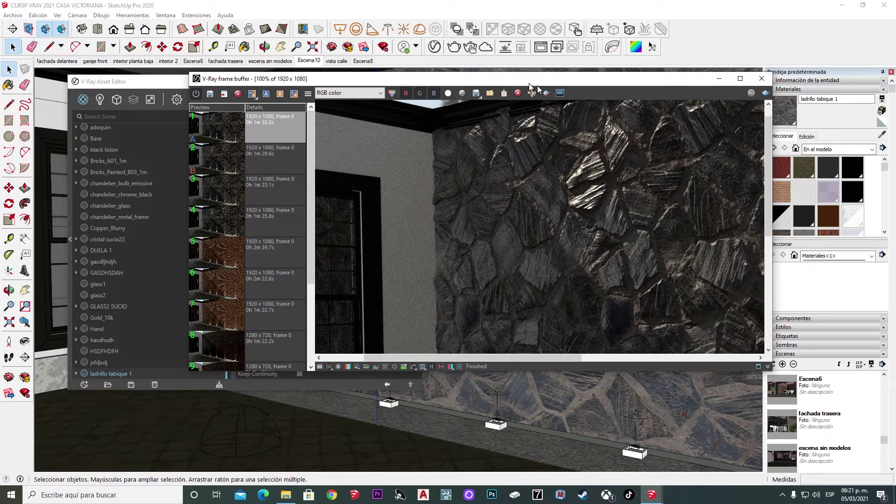
{"action": "middle_click_drag", "start_coordinate": [609, 236], "coordinate": [514, 217]}
{"action": "scroll", "coordinate": [514, 218], "scroll_direction": "down", "scroll_amount": 1}
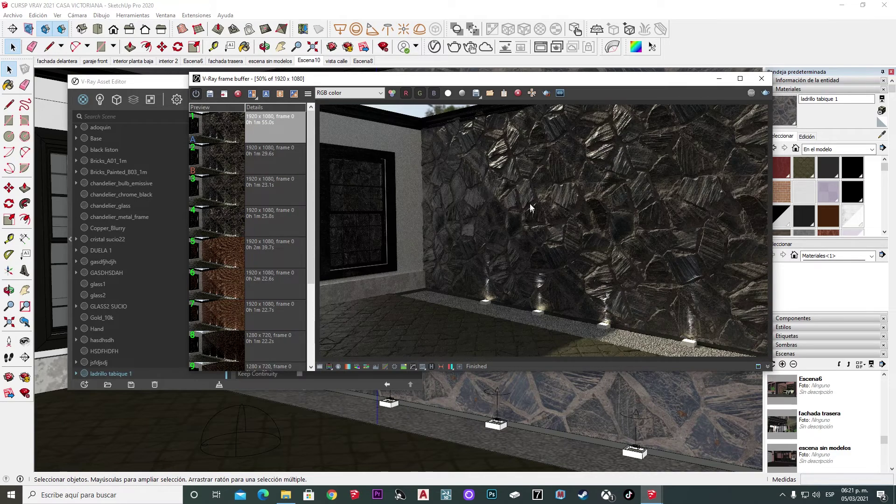
{"action": "scroll", "coordinate": [587, 183], "scroll_direction": "up", "scroll_amount": 1}
{"action": "mouse_move", "coordinate": [664, 159]}
{"action": "middle_mouse_down"}
{"action": "mouse_move", "coordinate": [519, 245]}
{"action": "mouse_move", "coordinate": [418, 167]}
{"action": "mouse_move", "coordinate": [669, 285]}
{"action": "middle_mouse_up"}
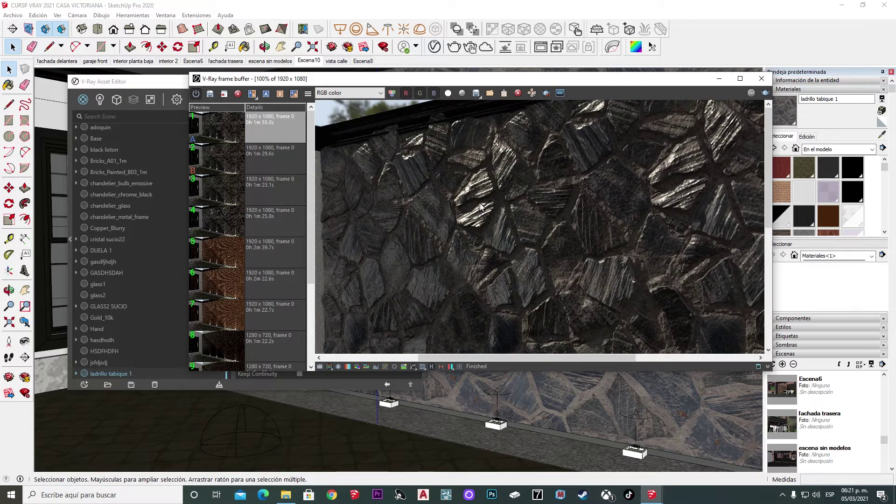
{"action": "scroll", "coordinate": [480, 207], "scroll_direction": "down", "scroll_amount": 1}
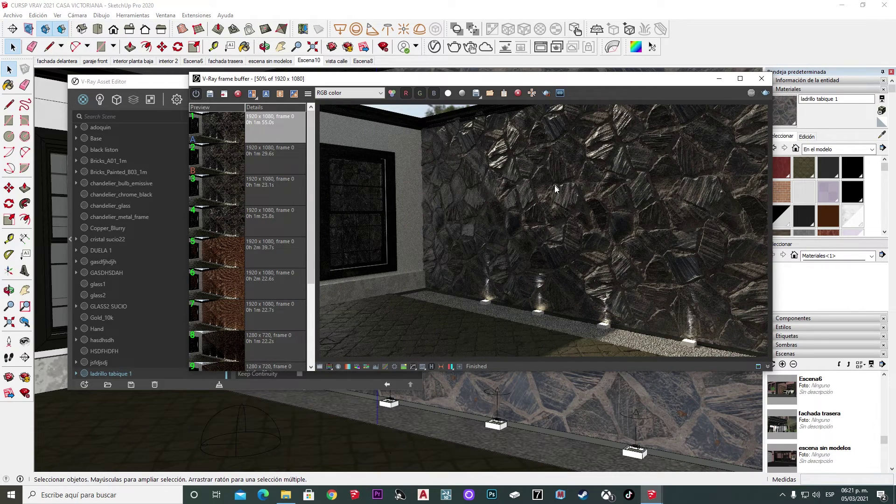
Save the newest render to history and set it as A against the 1m 23.1s render as B
{"action": "left_click", "coordinate": [209, 95]}
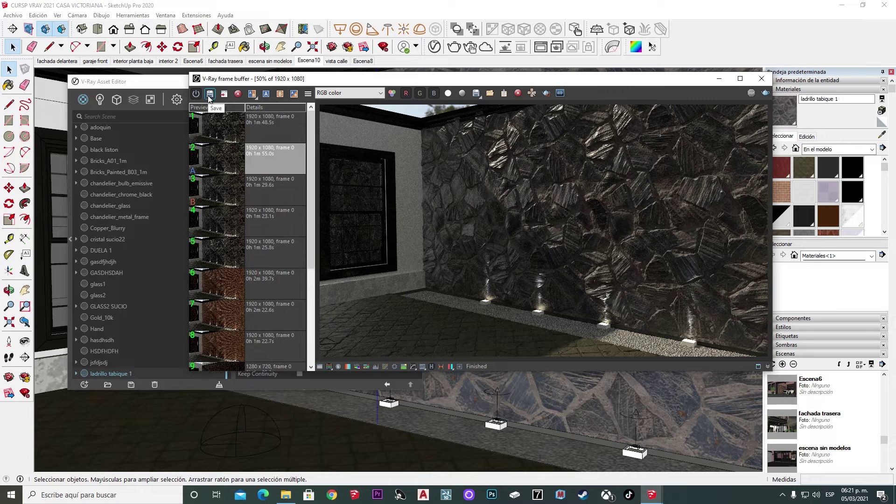
{"action": "left_click", "coordinate": [269, 148]}
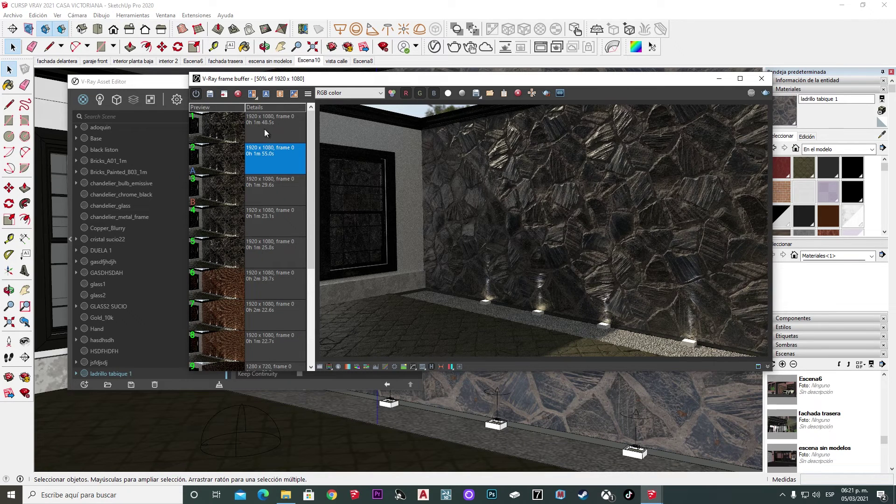
{"action": "left_click", "coordinate": [264, 128]}
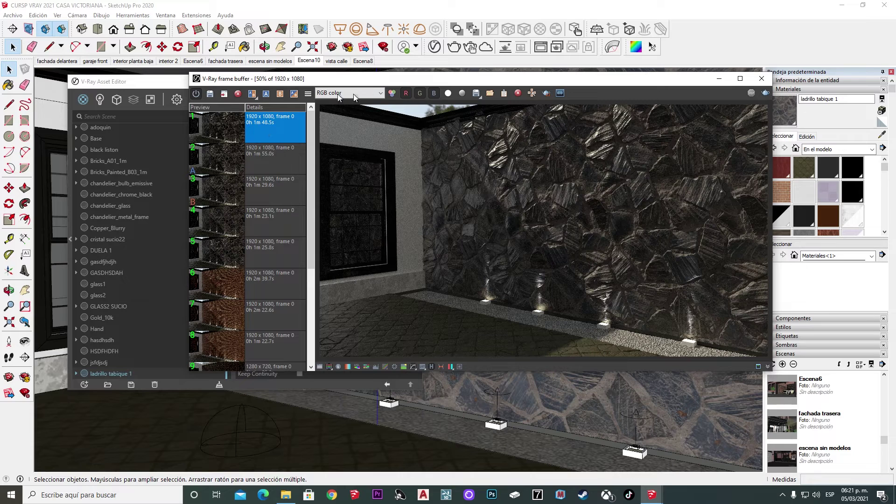
{"action": "left_click", "coordinate": [263, 95]}
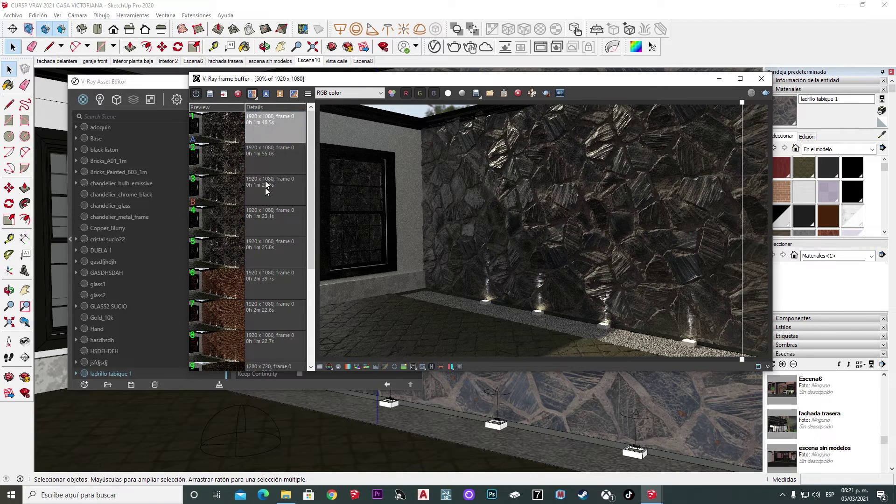
{"action": "left_click", "coordinate": [265, 225]}
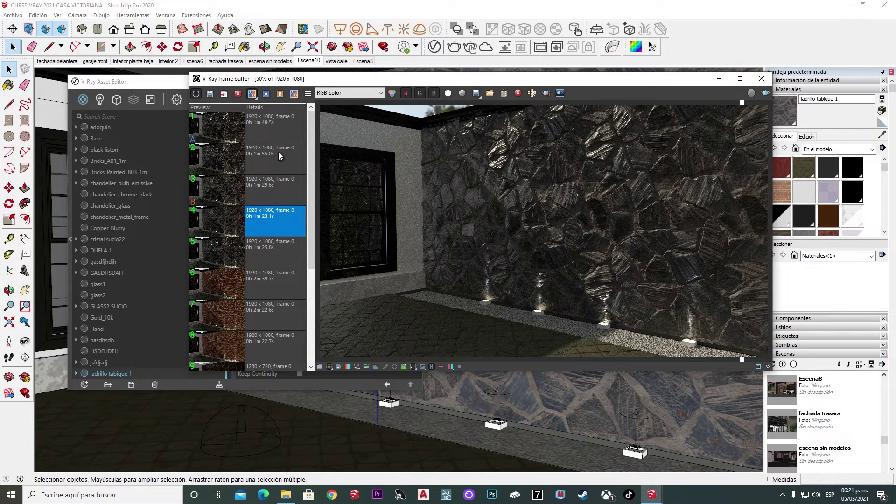
{"action": "left_click", "coordinate": [280, 95]}
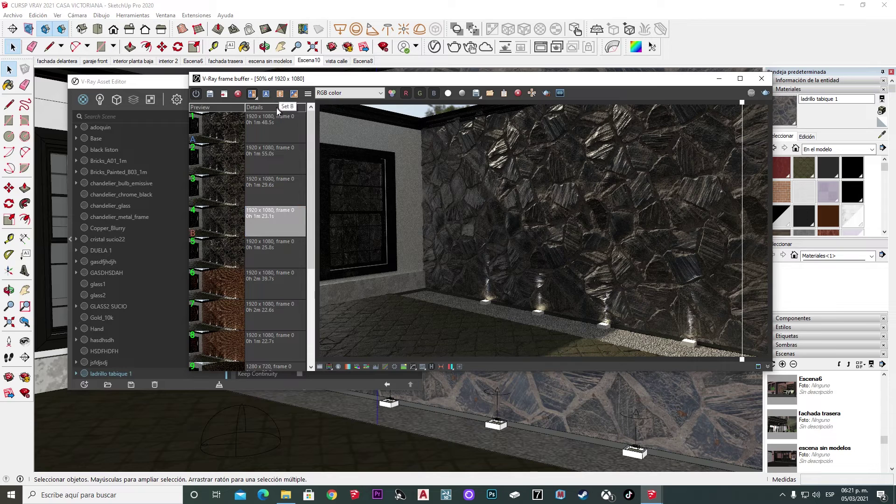
Drag the A/B split across the wall, toggling between full-size and fitted views
{"action": "mouse_move", "coordinate": [745, 225]}
{"action": "left_mouse_down"}
{"action": "mouse_move", "coordinate": [395, 232]}
{"action": "mouse_move", "coordinate": [775, 257]}
{"action": "mouse_move", "coordinate": [343, 268]}
{"action": "left_mouse_up"}
{"action": "double_click", "coordinate": [444, 195]}
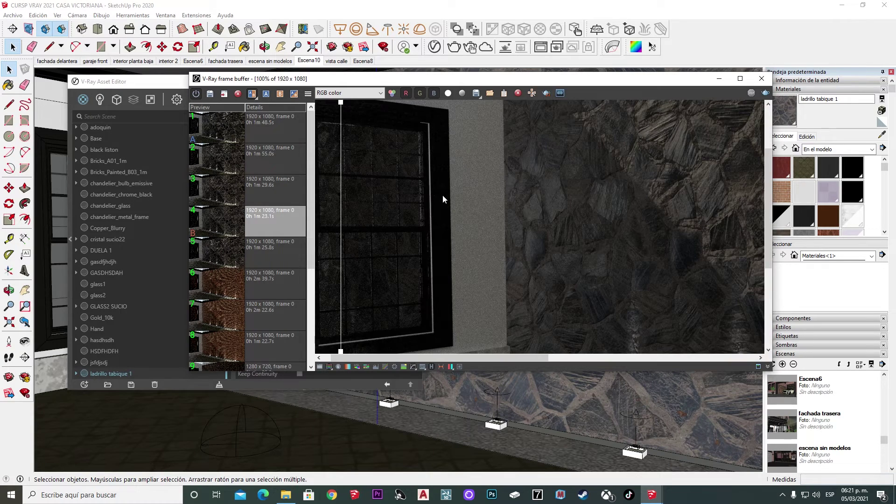
{"action": "mouse_move", "coordinate": [341, 214]}
{"action": "left_mouse_down"}
{"action": "mouse_move", "coordinate": [738, 236]}
{"action": "mouse_move", "coordinate": [610, 243]}
{"action": "mouse_move", "coordinate": [645, 246]}
{"action": "mouse_move", "coordinate": [559, 256]}
{"action": "left_mouse_up"}
{"action": "double_click", "coordinate": [559, 257]}
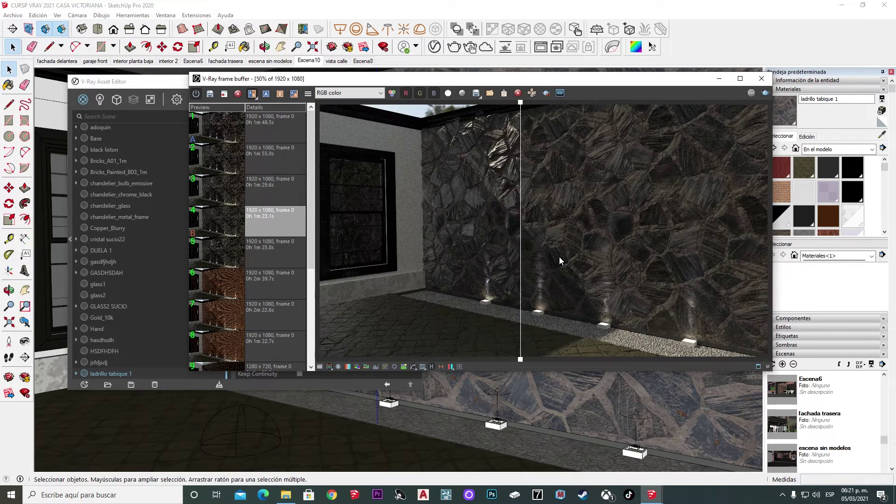
Sweep the split back and forth over the stone wall's relief, then close the frame buffer
{"action": "mouse_move", "coordinate": [524, 211]}
{"action": "left_mouse_down"}
{"action": "mouse_move", "coordinate": [766, 223]}
{"action": "mouse_move", "coordinate": [356, 227]}
{"action": "mouse_move", "coordinate": [769, 229]}
{"action": "left_mouse_up"}
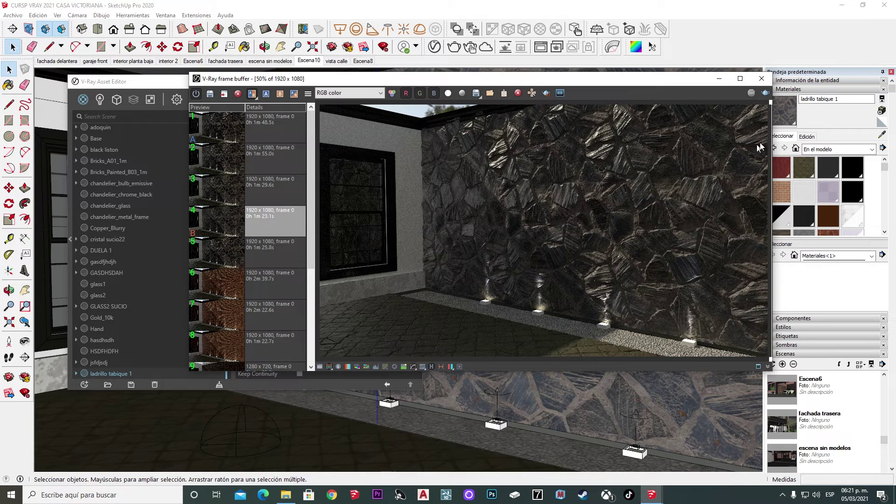
{"action": "left_click_drag", "start_coordinate": [686, 147], "coordinate": [448, 162]}
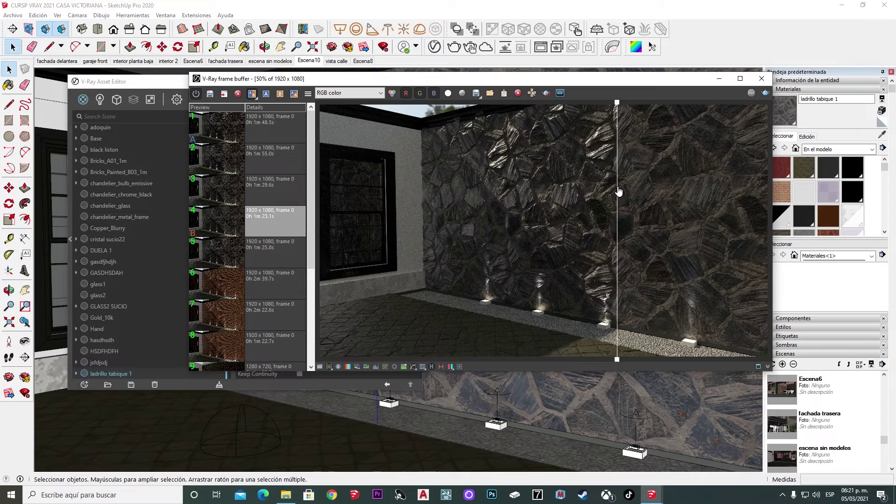
{"action": "left_click_drag", "start_coordinate": [722, 191], "coordinate": [362, 197]}
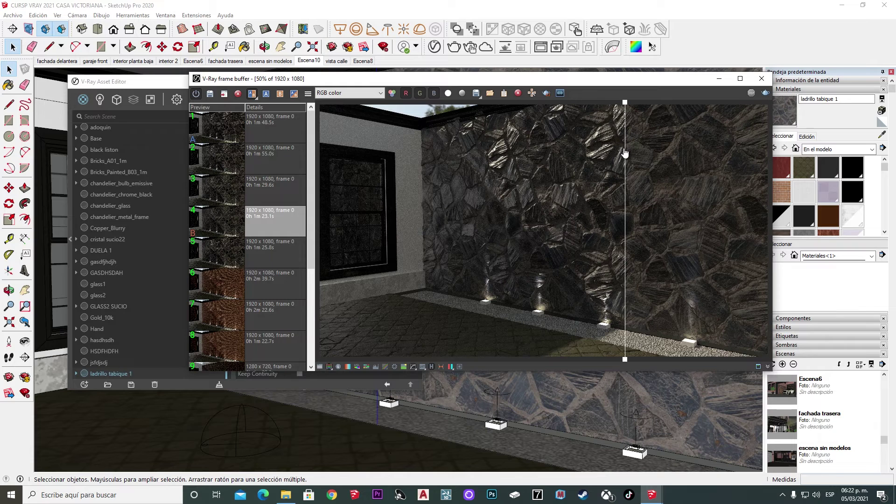
{"action": "mouse_move", "coordinate": [626, 154]}
{"action": "left_mouse_down"}
{"action": "mouse_move", "coordinate": [430, 172]}
{"action": "mouse_move", "coordinate": [589, 187]}
{"action": "left_mouse_up"}
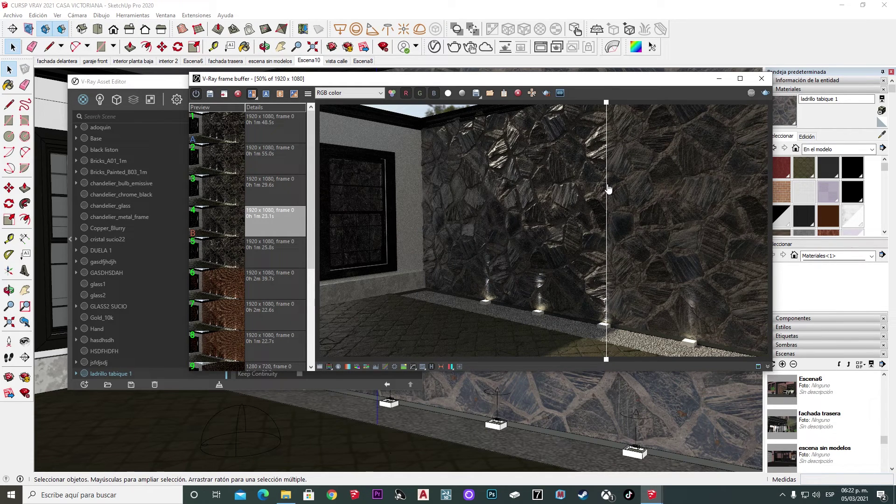
{"action": "mouse_move", "coordinate": [684, 199]}
{"action": "left_mouse_down"}
{"action": "mouse_move", "coordinate": [384, 198]}
{"action": "mouse_move", "coordinate": [660, 199]}
{"action": "mouse_move", "coordinate": [429, 205]}
{"action": "mouse_move", "coordinate": [547, 220]}
{"action": "mouse_move", "coordinate": [768, 220]}
{"action": "mouse_move", "coordinate": [371, 226]}
{"action": "mouse_move", "coordinate": [685, 233]}
{"action": "mouse_move", "coordinate": [452, 258]}
{"action": "mouse_move", "coordinate": [658, 254]}
{"action": "left_mouse_up"}
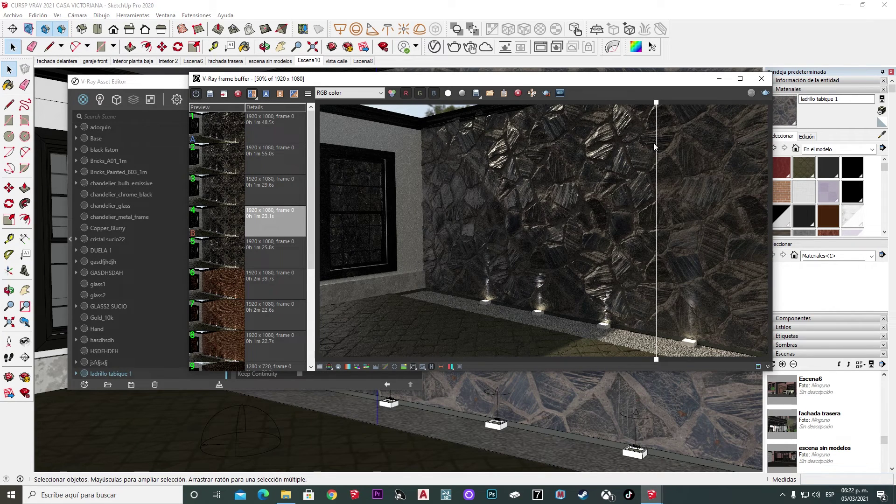
{"action": "mouse_move", "coordinate": [653, 150]}
{"action": "left_mouse_down"}
{"action": "mouse_move", "coordinate": [460, 154]}
{"action": "mouse_move", "coordinate": [780, 161]}
{"action": "left_mouse_up"}
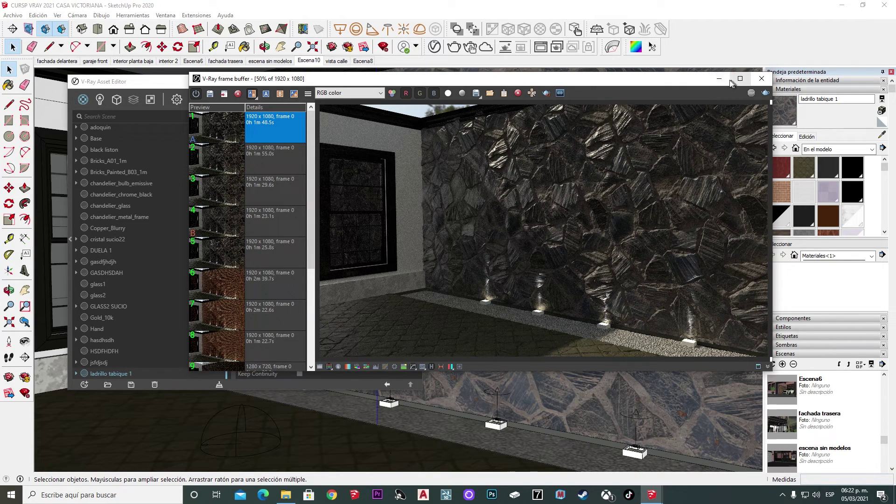
{"action": "left_click", "coordinate": [758, 80]}
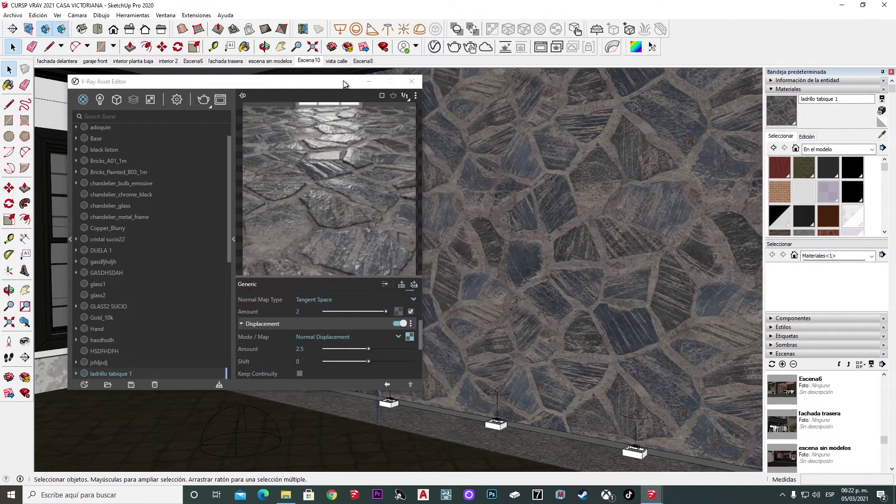
Close the Asset Editor and orbit the view to frame the stone wall and glass doors
{"action": "left_click", "coordinate": [417, 83]}
{"action": "middle_click_drag", "start_coordinate": [460, 244], "coordinate": [414, 183]}
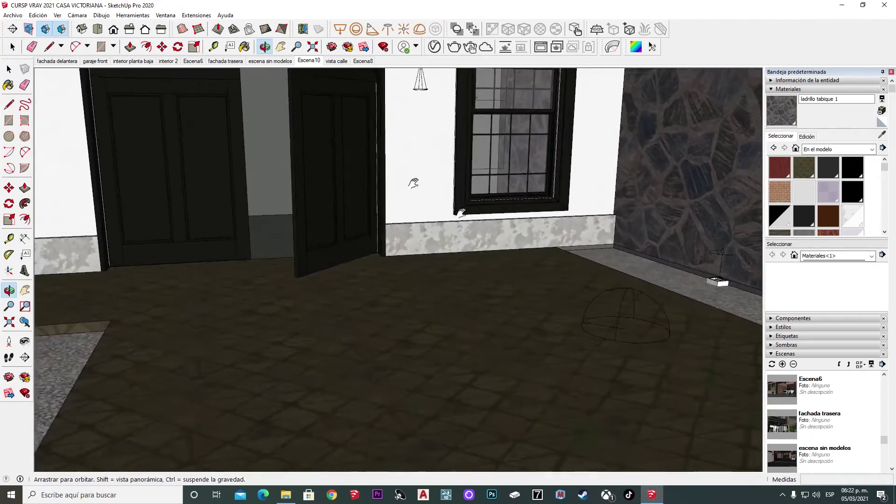
{"action": "mouse_move", "coordinate": [414, 183]}
{"action": "left_mouse_down"}
{"action": "mouse_move", "coordinate": [536, 274]}
{"action": "mouse_move", "coordinate": [571, 401]}
{"action": "mouse_move", "coordinate": [464, 310]}
{"action": "left_mouse_up"}
{"action": "key", "text": "space"}
{"action": "mouse_move", "coordinate": [472, 300]}
{"action": "middle_mouse_down"}
{"action": "mouse_move", "coordinate": [518, 202]}
{"action": "mouse_move", "coordinate": [254, 364]}
{"action": "mouse_move", "coordinate": [382, 364]}
{"action": "mouse_move", "coordinate": [357, 320]}
{"action": "mouse_move", "coordinate": [304, 376]}
{"action": "mouse_move", "coordinate": [188, 389]}
{"action": "mouse_move", "coordinate": [738, 368]}
{"action": "mouse_move", "coordinate": [44, 448]}
{"action": "mouse_move", "coordinate": [570, 380]}
{"action": "mouse_move", "coordinate": [344, 317]}
{"action": "mouse_move", "coordinate": [444, 350]}
{"action": "mouse_move", "coordinate": [220, 362]}
{"action": "mouse_move", "coordinate": [410, 364]}
{"action": "mouse_move", "coordinate": [426, 391]}
{"action": "mouse_move", "coordinate": [459, 383]}
{"action": "mouse_move", "coordinate": [476, 335]}
{"action": "middle_mouse_up"}
{"action": "key", "text": "space"}
{"action": "middle_click_drag", "start_coordinate": [471, 217], "coordinate": [511, 121]}
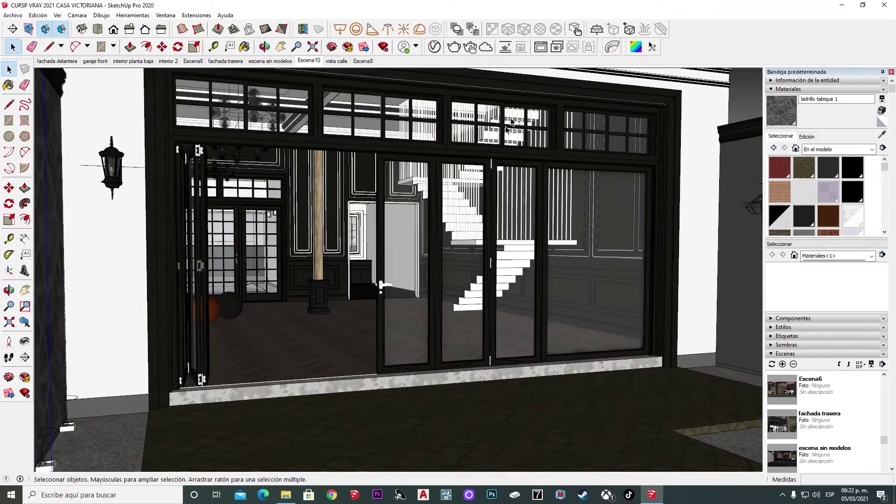
{"action": "scroll", "coordinate": [420, 264], "scroll_direction": "up", "scroll_amount": 3}
{"action": "scroll", "coordinate": [406, 276], "scroll_direction": "up", "scroll_amount": 5}
Orbit and zoom in on the column pedestal, then show both windows and the cabinet run
{"action": "mouse_move", "coordinate": [388, 282]}
{"action": "middle_mouse_down"}
{"action": "mouse_move", "coordinate": [215, 286]}
{"action": "mouse_move", "coordinate": [672, 249]}
{"action": "middle_mouse_up"}
{"action": "scroll", "coordinate": [456, 332], "scroll_direction": "down", "scroll_amount": 5}
{"action": "mouse_move", "coordinate": [473, 342]}
{"action": "middle_mouse_down"}
{"action": "mouse_move", "coordinate": [486, 268]}
{"action": "mouse_move", "coordinate": [444, 430]}
{"action": "middle_mouse_up"}
{"action": "scroll", "coordinate": [570, 364], "scroll_direction": "up", "scroll_amount": 3}
{"action": "mouse_move", "coordinate": [622, 342]}
{"action": "middle_mouse_down"}
{"action": "mouse_move", "coordinate": [748, 306]}
{"action": "mouse_move", "coordinate": [340, 392]}
{"action": "mouse_move", "coordinate": [680, 300]}
{"action": "middle_mouse_up"}
{"action": "scroll", "coordinate": [467, 280], "scroll_direction": "up", "scroll_amount": 5}
{"action": "scroll", "coordinate": [283, 194], "scroll_direction": "up", "scroll_amount": 3}
{"action": "mouse_move", "coordinate": [283, 194]}
{"action": "middle_mouse_down"}
{"action": "mouse_move", "coordinate": [362, 296]}
{"action": "mouse_move", "coordinate": [302, 254]}
{"action": "middle_mouse_up"}
{"action": "scroll", "coordinate": [376, 320], "scroll_direction": "down", "scroll_amount": 3}
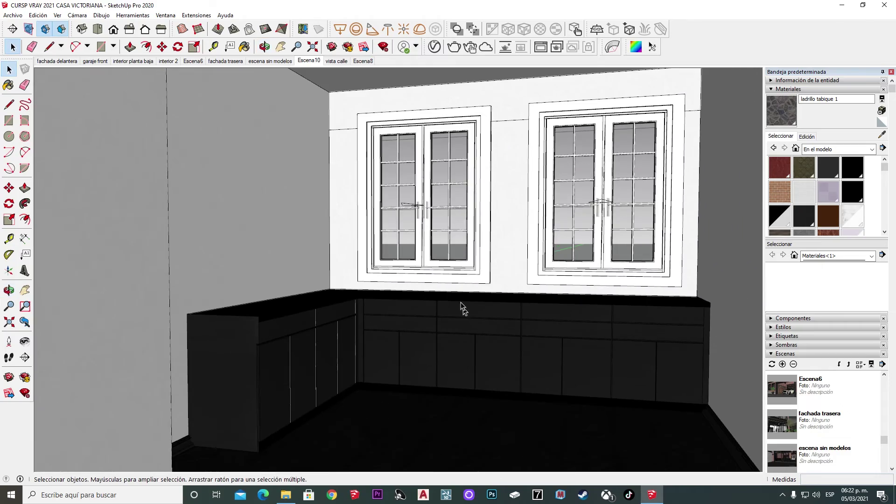
Look at the door beside the cabinets, then the staircase and the next room through the glass doors
{"action": "mouse_move", "coordinate": [352, 330]}
{"action": "middle_mouse_down"}
{"action": "mouse_move", "coordinate": [436, 266]}
{"action": "mouse_move", "coordinate": [497, 284]}
{"action": "middle_mouse_up"}
{"action": "scroll", "coordinate": [306, 346], "scroll_direction": "up", "scroll_amount": 3}
{"action": "mouse_move", "coordinate": [306, 346]}
{"action": "middle_mouse_down"}
{"action": "mouse_move", "coordinate": [40, 345]}
{"action": "mouse_move", "coordinate": [254, 364]}
{"action": "mouse_move", "coordinate": [150, 344]}
{"action": "mouse_move", "coordinate": [310, 372]}
{"action": "middle_mouse_up"}
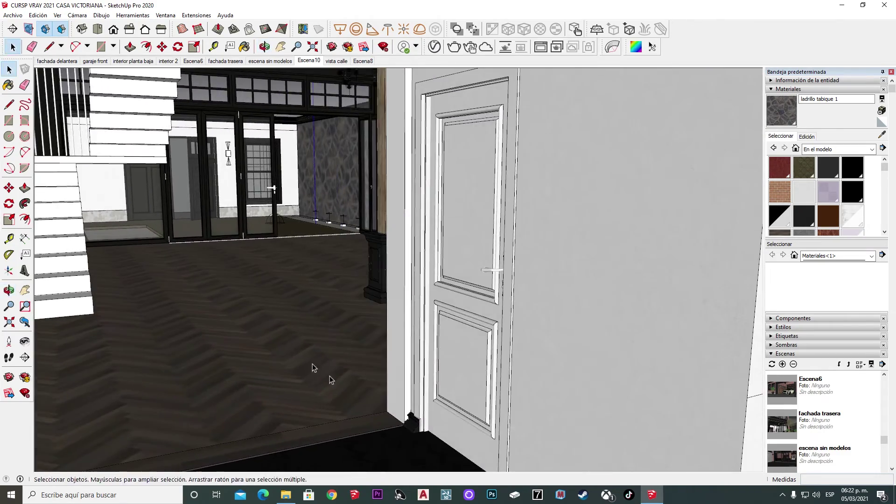
{"action": "scroll", "coordinate": [186, 258], "scroll_direction": "up", "scroll_amount": 2}
{"action": "mouse_move", "coordinate": [186, 259]}
{"action": "middle_mouse_down"}
{"action": "mouse_move", "coordinate": [312, 278]}
{"action": "mouse_move", "coordinate": [368, 322]}
{"action": "mouse_move", "coordinate": [224, 306]}
{"action": "middle_mouse_up"}
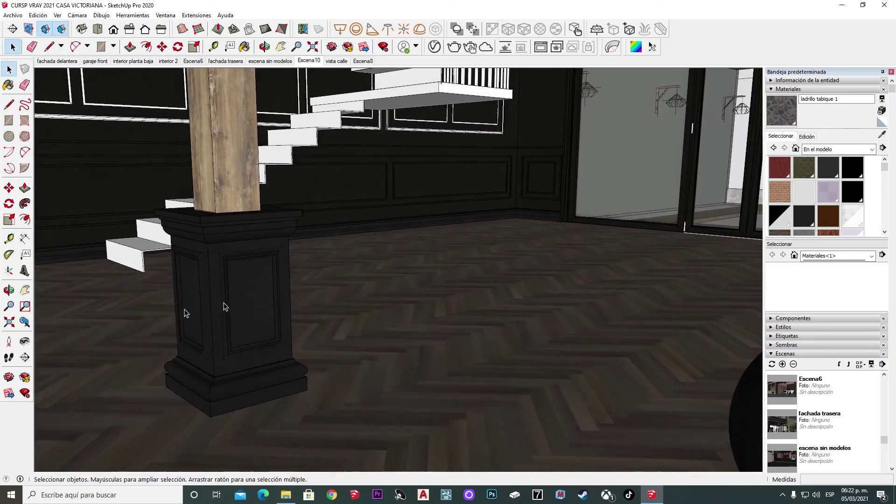
{"action": "mouse_move", "coordinate": [347, 322]}
{"action": "middle_mouse_down"}
{"action": "mouse_move", "coordinate": [420, 488]}
{"action": "mouse_move", "coordinate": [506, 350]}
{"action": "mouse_move", "coordinate": [422, 351]}
{"action": "mouse_move", "coordinate": [592, 399]}
{"action": "middle_mouse_up"}
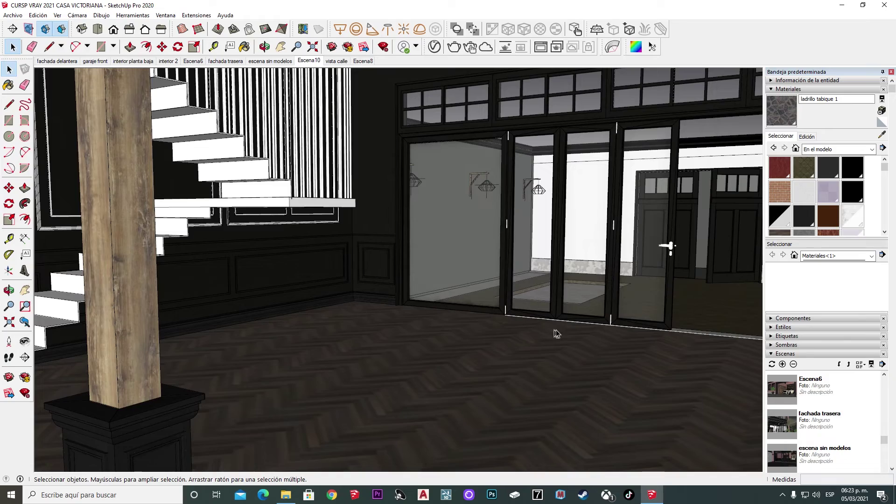
{"action": "scroll", "coordinate": [606, 345], "scroll_direction": "down", "scroll_amount": 5}
{"action": "scroll", "coordinate": [503, 370], "scroll_direction": "down", "scroll_amount": 5}
{"action": "mouse_move", "coordinate": [672, 274]}
{"action": "middle_mouse_down"}
{"action": "mouse_move", "coordinate": [623, 329]}
{"action": "mouse_move", "coordinate": [420, 450]}
{"action": "mouse_move", "coordinate": [554, 360]}
{"action": "mouse_move", "coordinate": [492, 278]}
{"action": "mouse_move", "coordinate": [755, 236]}
{"action": "middle_mouse_up"}
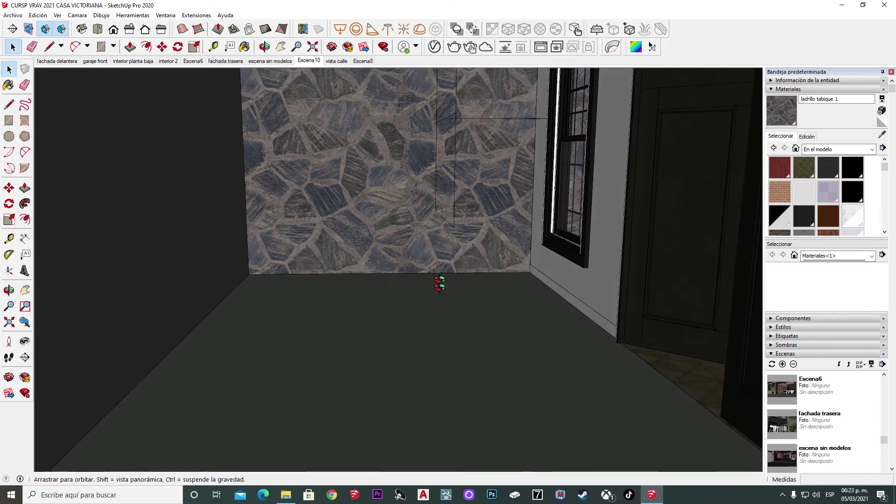
{"action": "scroll", "coordinate": [440, 291], "scroll_direction": "up", "scroll_amount": 3}
{"action": "middle_click_drag", "start_coordinate": [457, 290], "coordinate": [466, 322]}
{"action": "scroll", "coordinate": [467, 322], "scroll_direction": "down", "scroll_amount": 1}
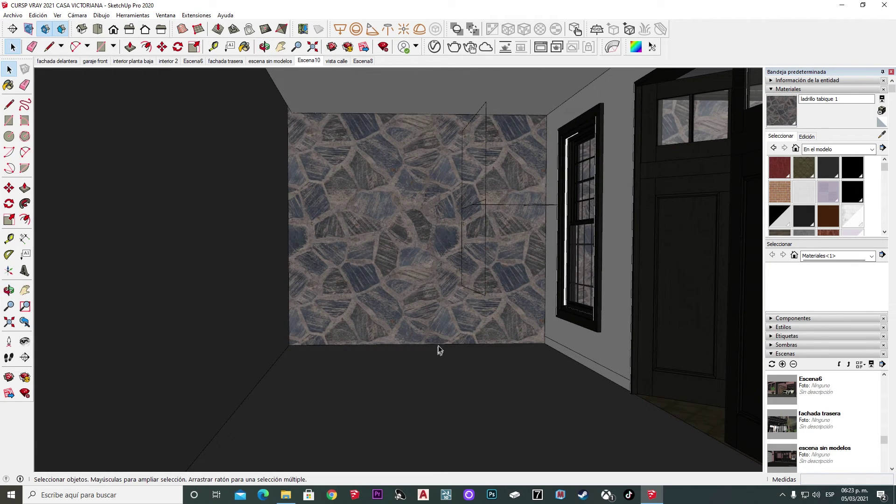
{"action": "mouse_move", "coordinate": [529, 350]}
{"action": "middle_mouse_down"}
{"action": "mouse_move", "coordinate": [512, 324]}
{"action": "mouse_move", "coordinate": [498, 364]}
{"action": "mouse_move", "coordinate": [626, 328]}
{"action": "mouse_move", "coordinate": [84, 434]}
{"action": "mouse_move", "coordinate": [441, 286]}
{"action": "mouse_move", "coordinate": [300, 223]}
{"action": "middle_mouse_up"}
{"action": "scroll", "coordinate": [337, 310], "scroll_direction": "up", "scroll_amount": 5}
{"action": "scroll", "coordinate": [336, 310], "scroll_direction": "up", "scroll_amount": 5}
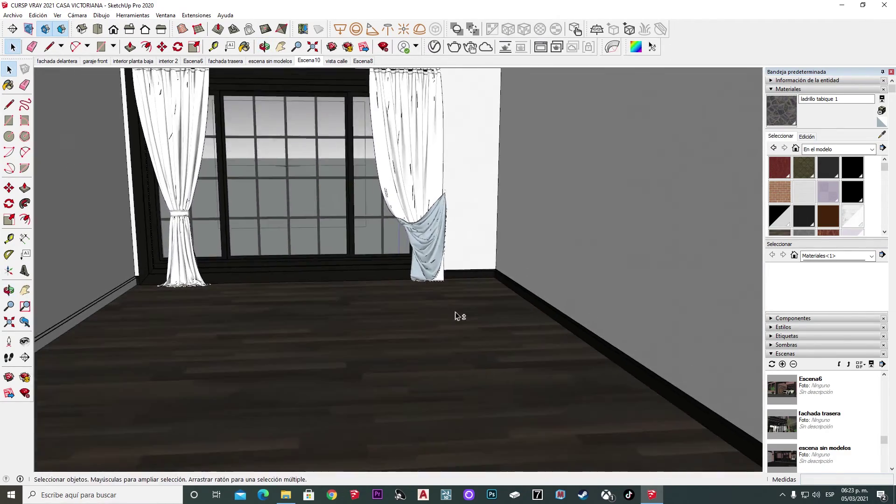
{"action": "scroll", "coordinate": [455, 316], "scroll_direction": "down", "scroll_amount": 3}
{"action": "mouse_move", "coordinate": [455, 316]}
{"action": "middle_mouse_down"}
{"action": "mouse_move", "coordinate": [420, 336]}
{"action": "mouse_move", "coordinate": [390, 320]}
{"action": "mouse_move", "coordinate": [710, 376]}
{"action": "mouse_move", "coordinate": [744, 362]}
{"action": "mouse_move", "coordinate": [426, 376]}
{"action": "mouse_move", "coordinate": [630, 374]}
{"action": "mouse_move", "coordinate": [433, 385]}
{"action": "mouse_move", "coordinate": [430, 375]}
{"action": "mouse_move", "coordinate": [316, 377]}
{"action": "mouse_move", "coordinate": [485, 318]}
{"action": "middle_mouse_up"}
{"action": "scroll", "coordinate": [391, 320], "scroll_direction": "down", "scroll_amount": 5}
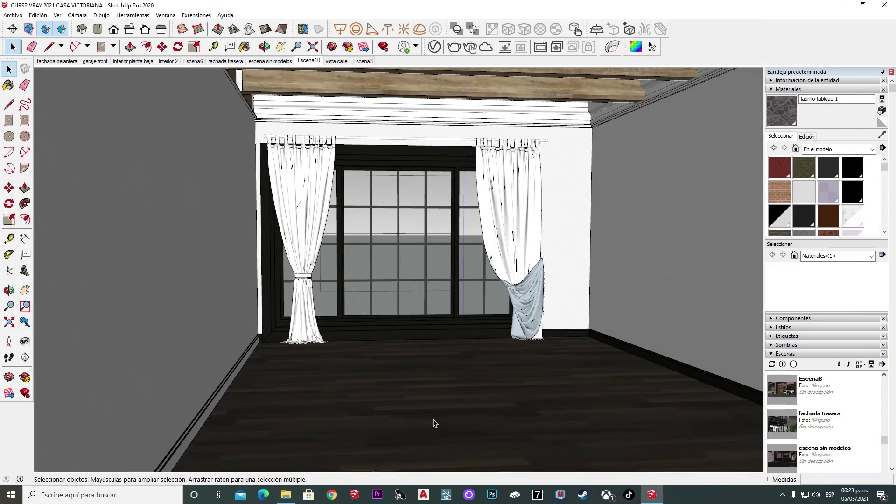
{"action": "scroll", "coordinate": [352, 380], "scroll_direction": "down", "scroll_amount": 3}
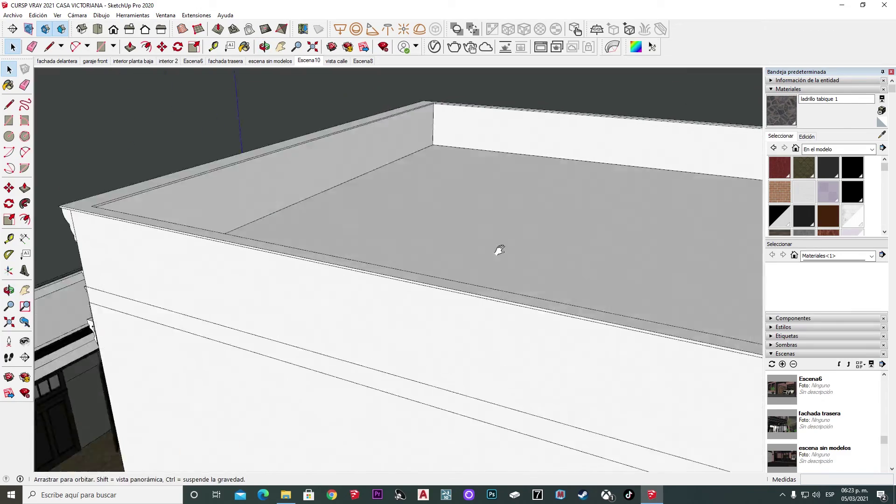
{"action": "scroll", "coordinate": [296, 249], "scroll_direction": "up", "scroll_amount": 3}
{"action": "mouse_move", "coordinate": [296, 250]}
{"action": "middle_mouse_down"}
{"action": "mouse_move", "coordinate": [340, 266]}
{"action": "mouse_move", "coordinate": [400, 200]}
{"action": "middle_mouse_up"}
{"action": "scroll", "coordinate": [307, 199], "scroll_direction": "down", "scroll_amount": 1}
{"action": "middle_click_drag", "start_coordinate": [307, 199], "coordinate": [625, 280]}
{"action": "scroll", "coordinate": [420, 234], "scroll_direction": "up", "scroll_amount": 3}
{"action": "scroll", "coordinate": [420, 233], "scroll_direction": "up", "scroll_amount": 3}
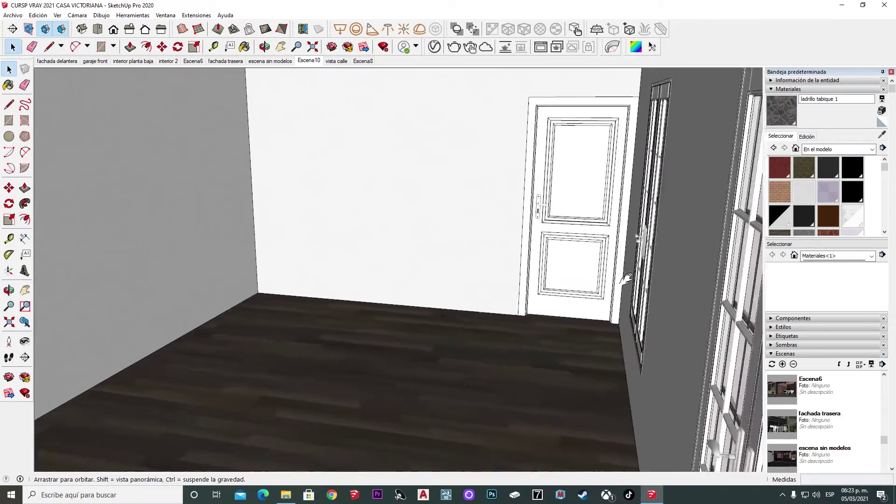
{"action": "mouse_move", "coordinate": [333, 377]}
{"action": "middle_mouse_down"}
{"action": "mouse_move", "coordinate": [349, 341]}
{"action": "mouse_move", "coordinate": [430, 266]}
{"action": "middle_mouse_up"}
{"action": "scroll", "coordinate": [504, 270], "scroll_direction": "down", "scroll_amount": 3}
{"action": "middle_click_drag", "start_coordinate": [504, 271], "coordinate": [254, 413]}
{"action": "scroll", "coordinate": [254, 413], "scroll_direction": "down", "scroll_amount": 3}
{"action": "middle_click_drag", "start_coordinate": [374, 345], "coordinate": [416, 382]}
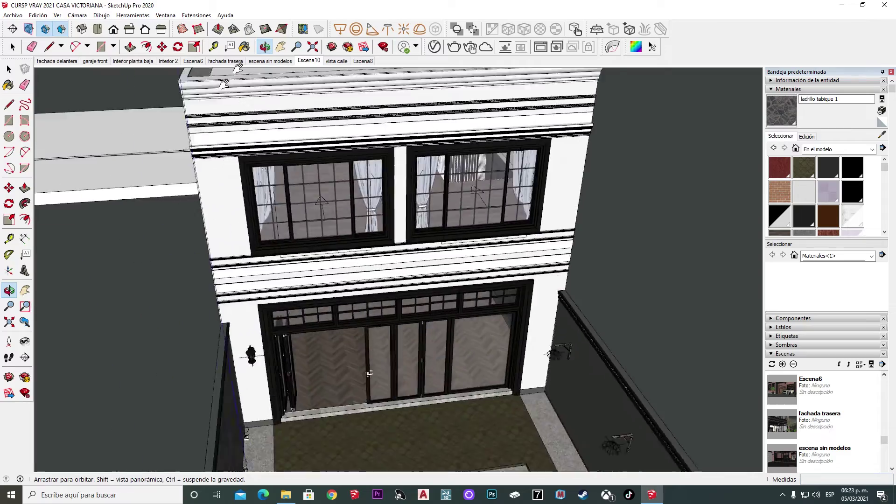
{"action": "scroll", "coordinate": [415, 382], "scroll_direction": "up", "scroll_amount": 3}
{"action": "scroll", "coordinate": [415, 382], "scroll_direction": "up", "scroll_amount": 3}
{"action": "middle_click_drag", "start_coordinate": [430, 341], "coordinate": [378, 286], "text": "shift"}
{"action": "scroll", "coordinate": [410, 314], "scroll_direction": "down", "scroll_amount": 2}
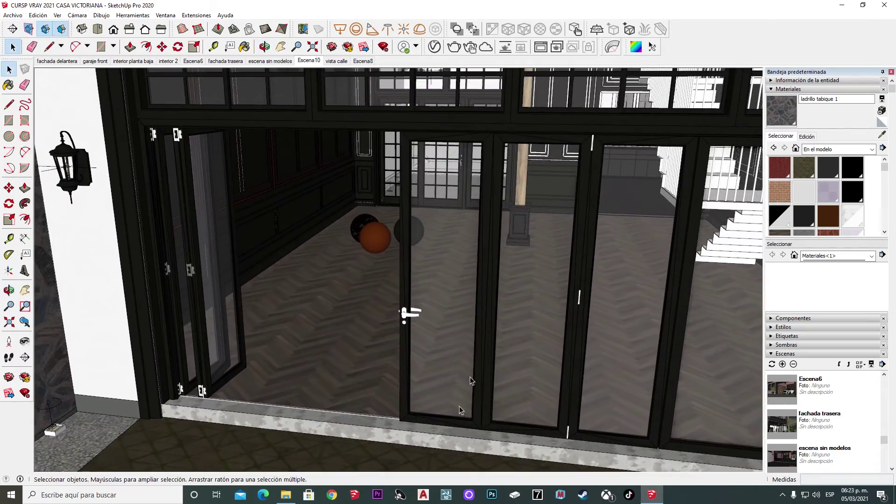
{"action": "middle_click_drag", "start_coordinate": [411, 314], "coordinate": [436, 393]}
{"action": "scroll", "coordinate": [433, 321], "scroll_direction": "up", "scroll_amount": 3}
{"action": "scroll", "coordinate": [320, 348], "scroll_direction": "up", "scroll_amount": 3}
{"action": "mouse_move", "coordinate": [320, 347]}
{"action": "middle_mouse_down"}
{"action": "mouse_move", "coordinate": [326, 354]}
{"action": "mouse_move", "coordinate": [580, 314]}
{"action": "mouse_move", "coordinate": [632, 327]}
{"action": "mouse_move", "coordinate": [456, 344]}
{"action": "mouse_move", "coordinate": [627, 324]}
{"action": "mouse_move", "coordinate": [282, 306]}
{"action": "middle_mouse_up"}
{"action": "scroll", "coordinate": [327, 354], "scroll_direction": "up", "scroll_amount": 3}
{"action": "scroll", "coordinate": [291, 360], "scroll_direction": "down", "scroll_amount": 3}
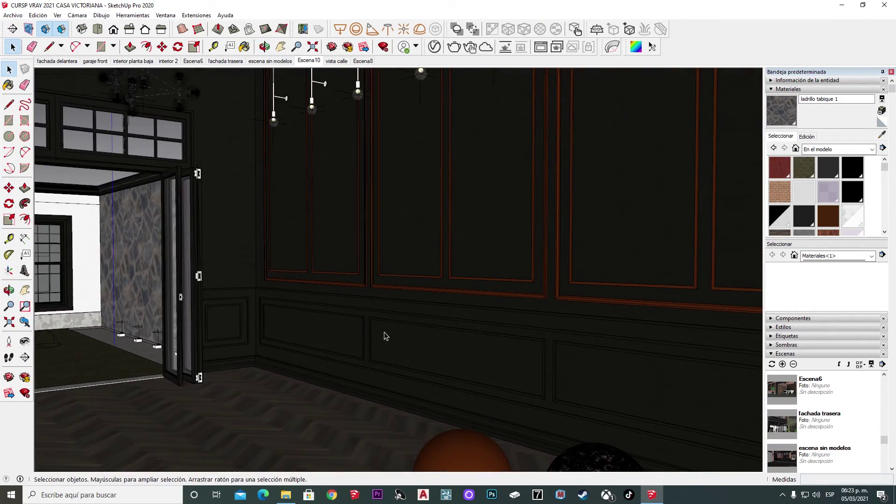
{"action": "mouse_move", "coordinate": [583, 387]}
{"action": "middle_mouse_down", "text": "shift"}
{"action": "mouse_move", "coordinate": [572, 376]}
{"action": "mouse_move", "coordinate": [392, 379]}
{"action": "middle_mouse_up", "text": "shift"}
{"action": "mouse_move", "coordinate": [339, 336]}
{"action": "middle_mouse_down", "text": "shift"}
{"action": "mouse_move", "coordinate": [424, 350]}
{"action": "mouse_move", "coordinate": [392, 342]}
{"action": "middle_mouse_up", "text": "shift"}
{"action": "middle_click_drag", "start_coordinate": [312, 342], "coordinate": [363, 345]}
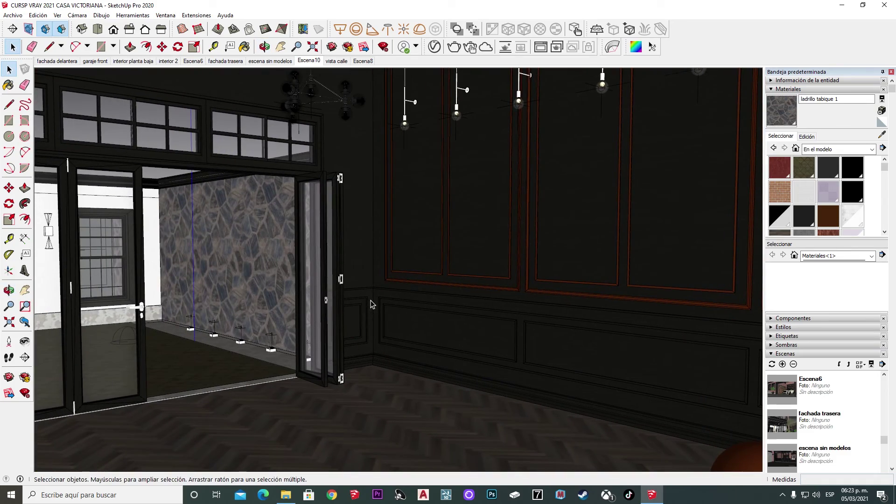